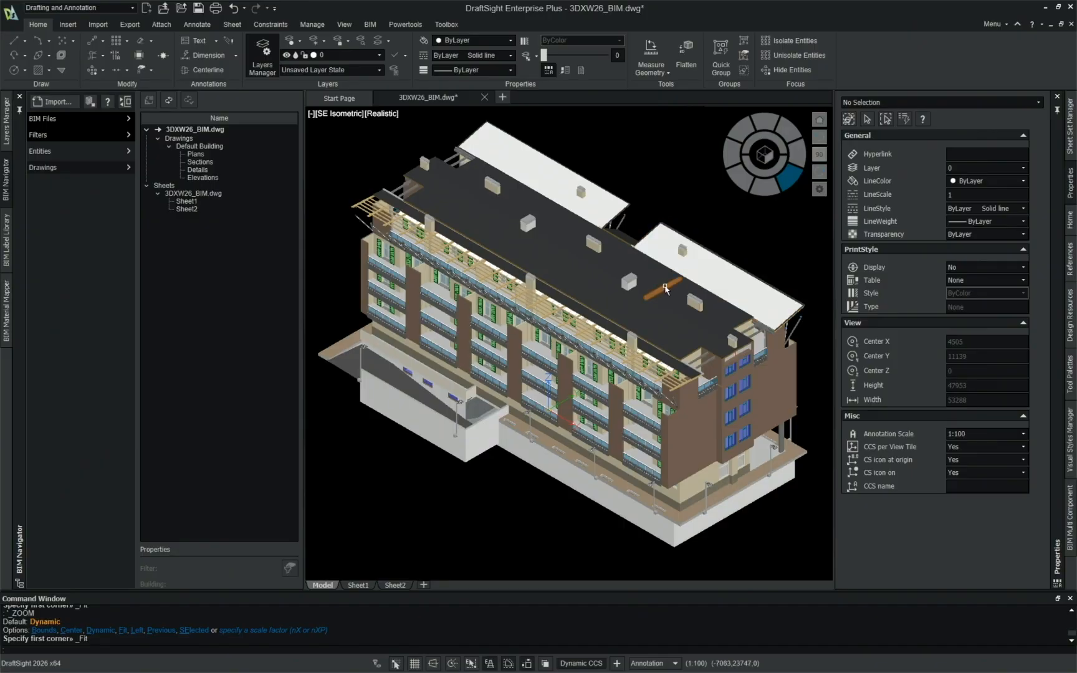
Step: Import the Revit model corpo A-Rev01.rvt from the BIM folder on the DATA (E:) drive into the BIM file list
click(91, 124)
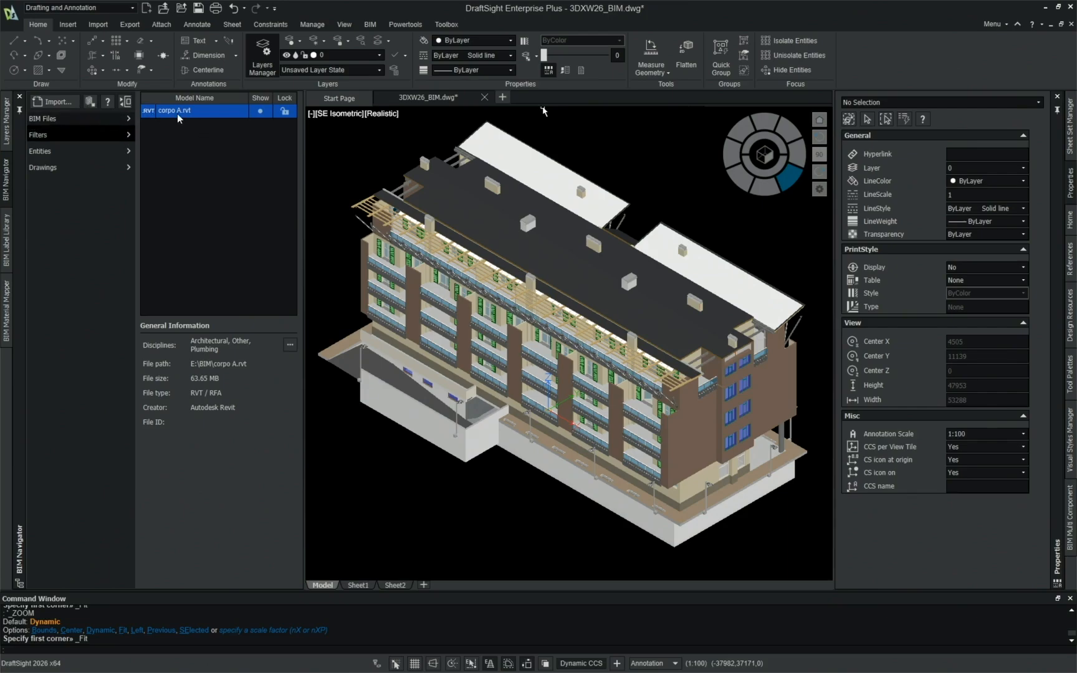
click(223, 156)
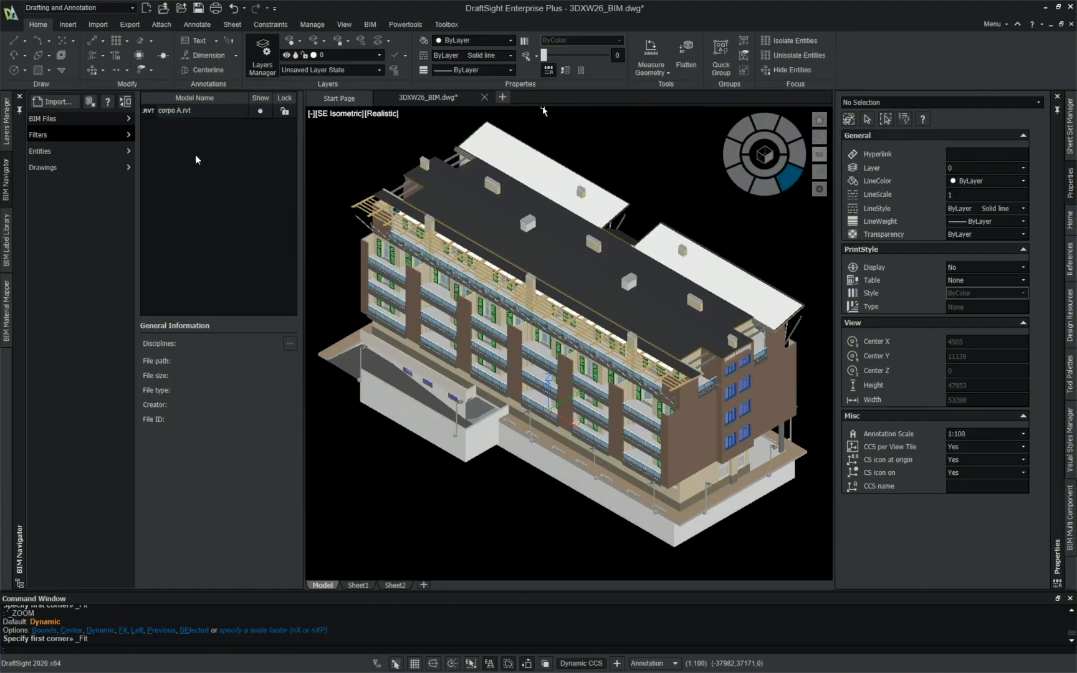
click(57, 104)
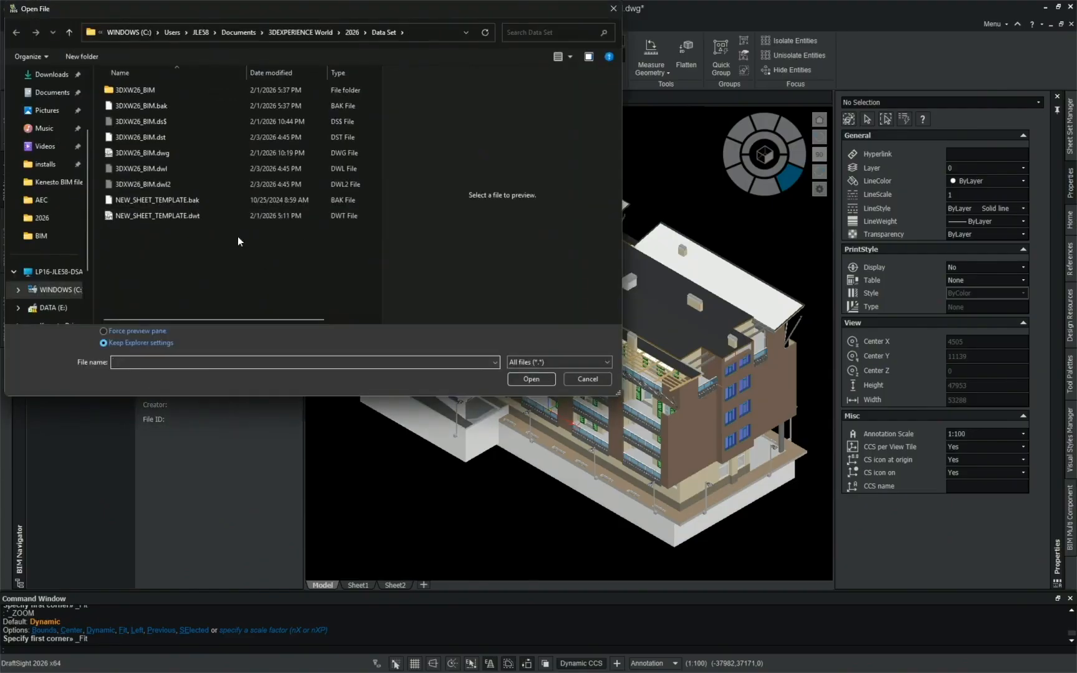
scroll(65, 215, down, 2)
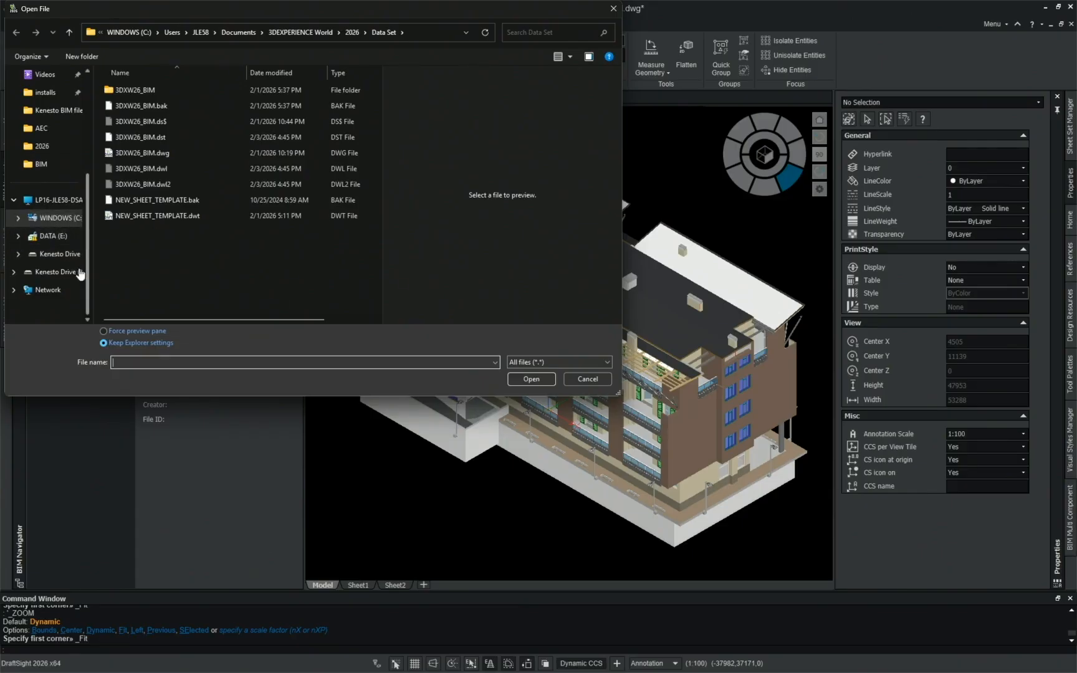
click(67, 240)
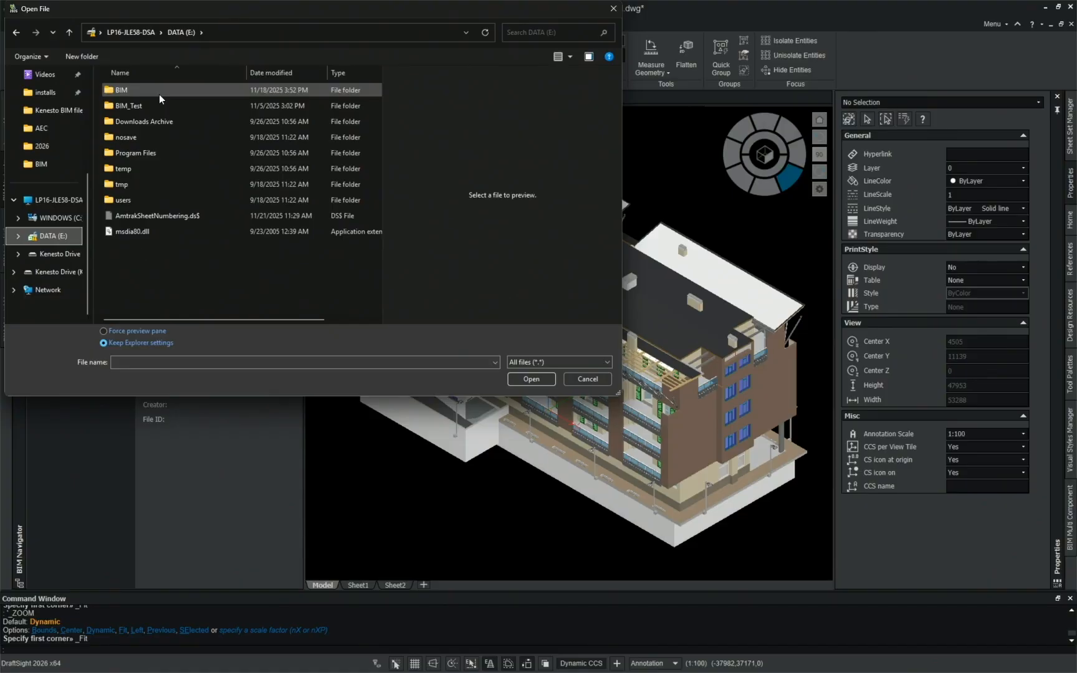
double_click(208, 90)
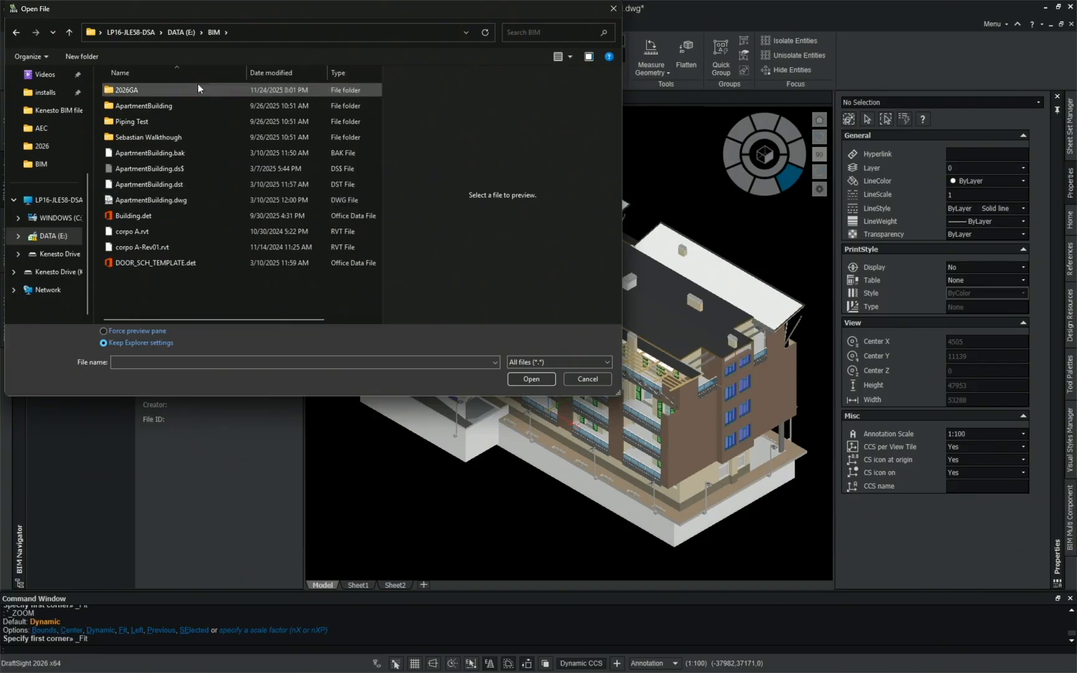
double_click(179, 248)
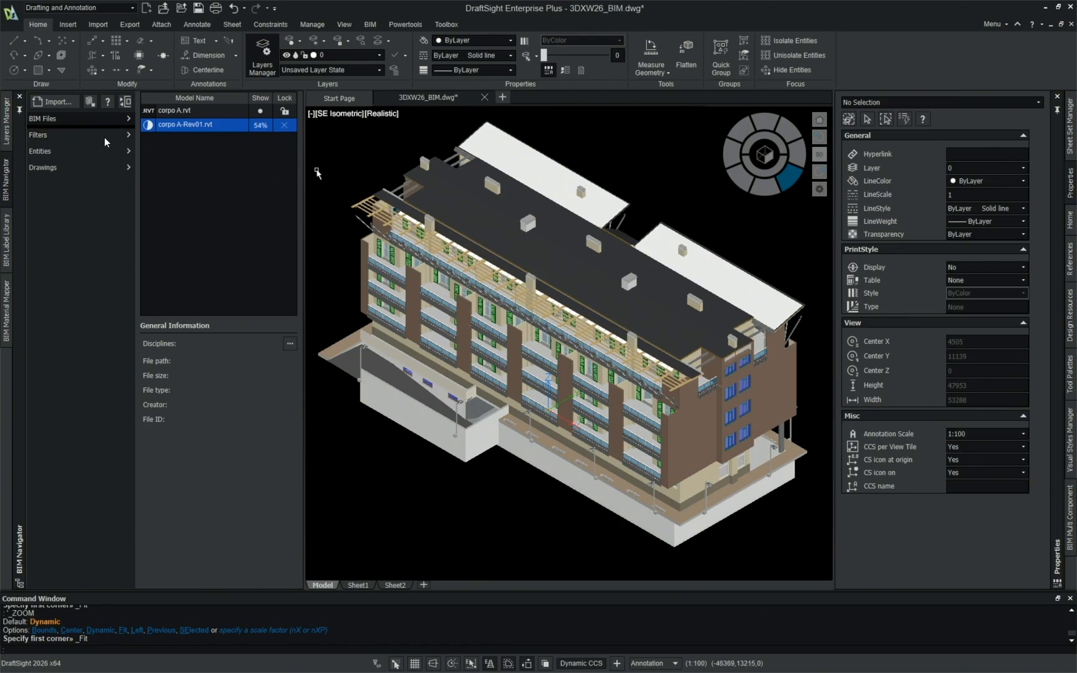
Step: In the entity tree, select one Pilastro in cemento column, followed by the whole Column category of level 0-Piano Terra
click(71, 151)
scroll(281, 337, up, 1)
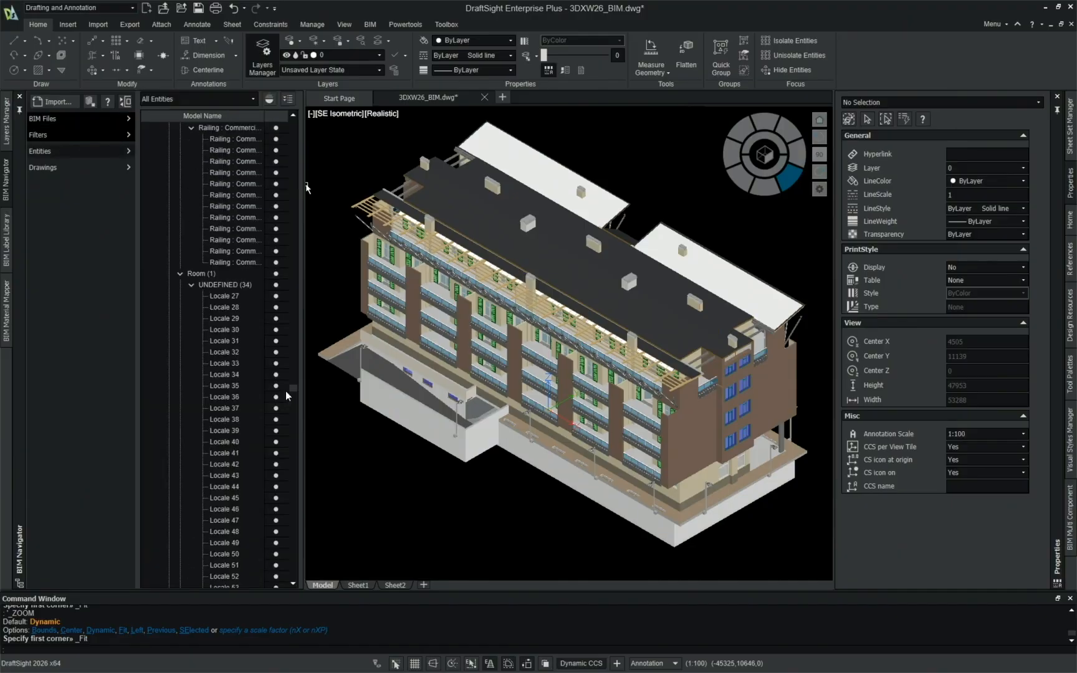
drag(288, 390, 296, 228)
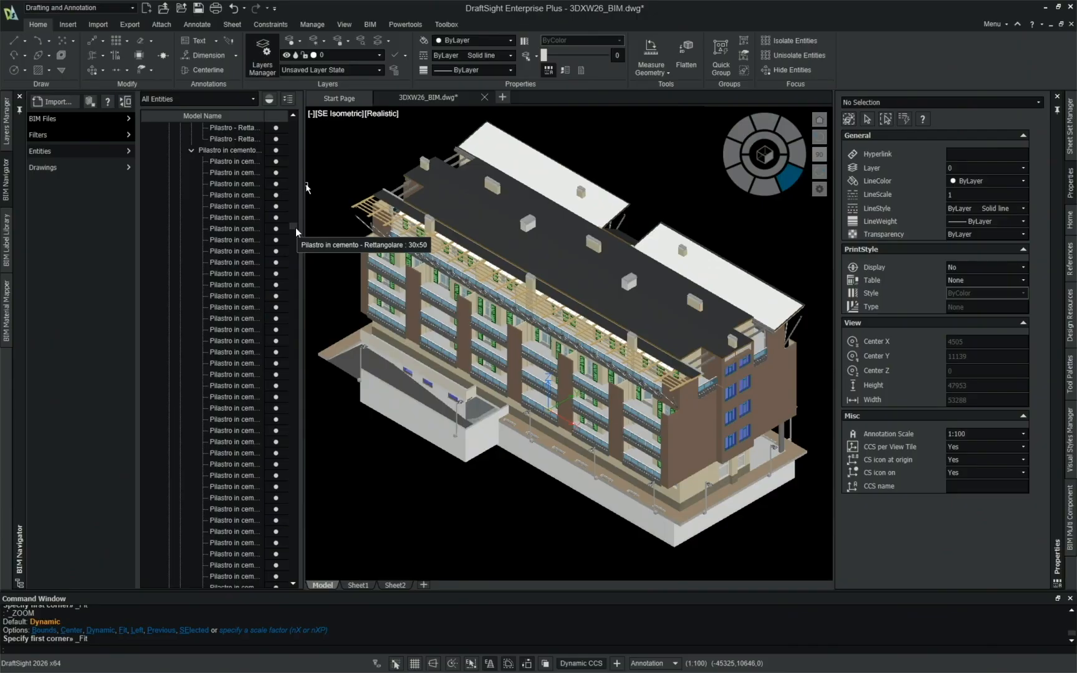
click(247, 250)
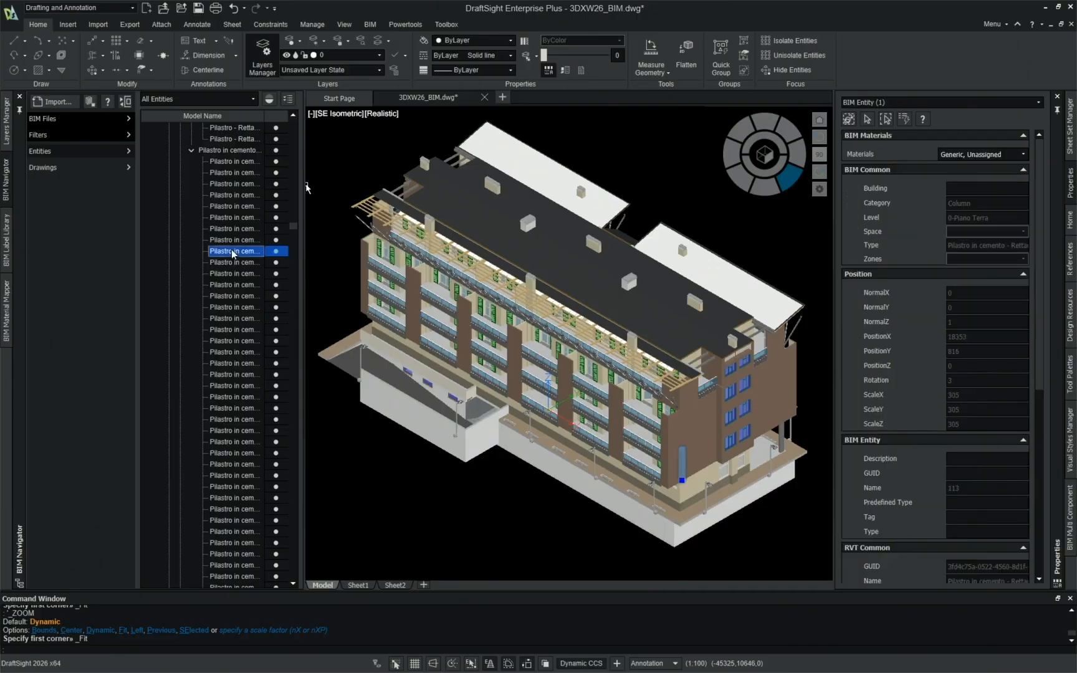
scroll(242, 252, up, 4)
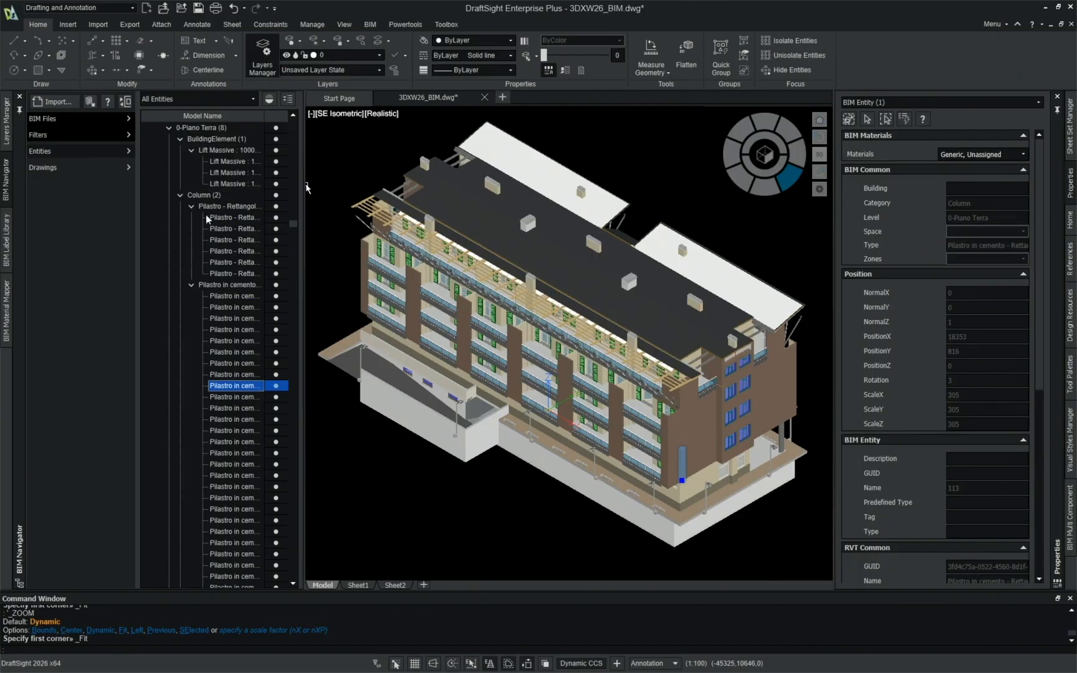
click(208, 197)
Step: Highlight the Lift Massive elements and the CurtainWall category of level 0-Piano Terra in the model through the entity tree
scroll(209, 197, up, 4)
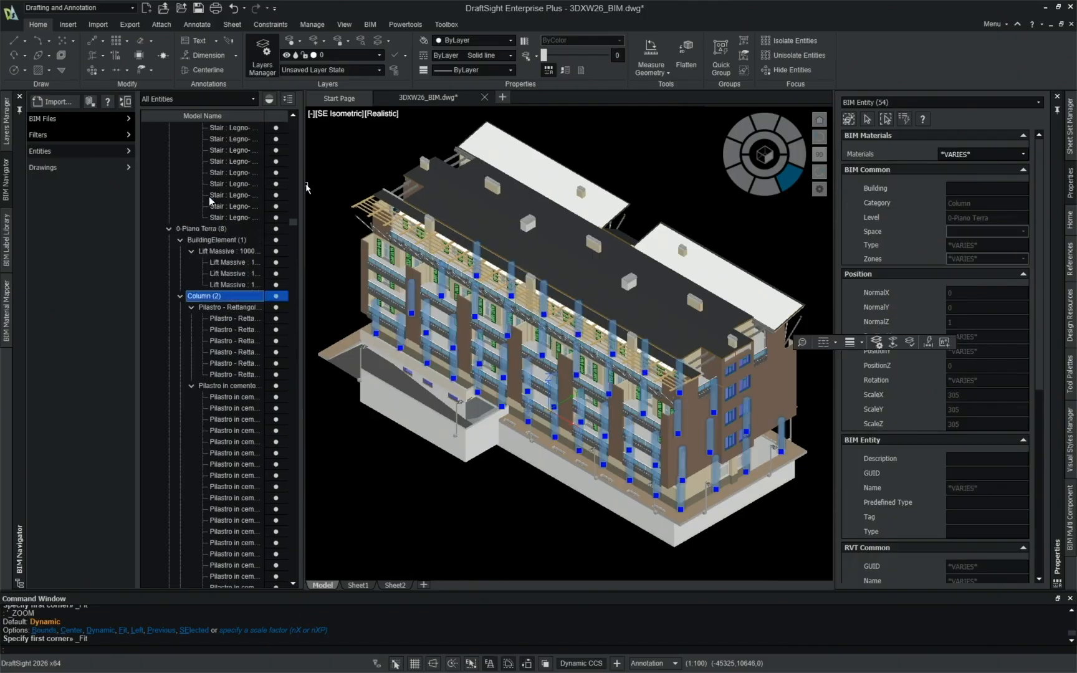
click(226, 283)
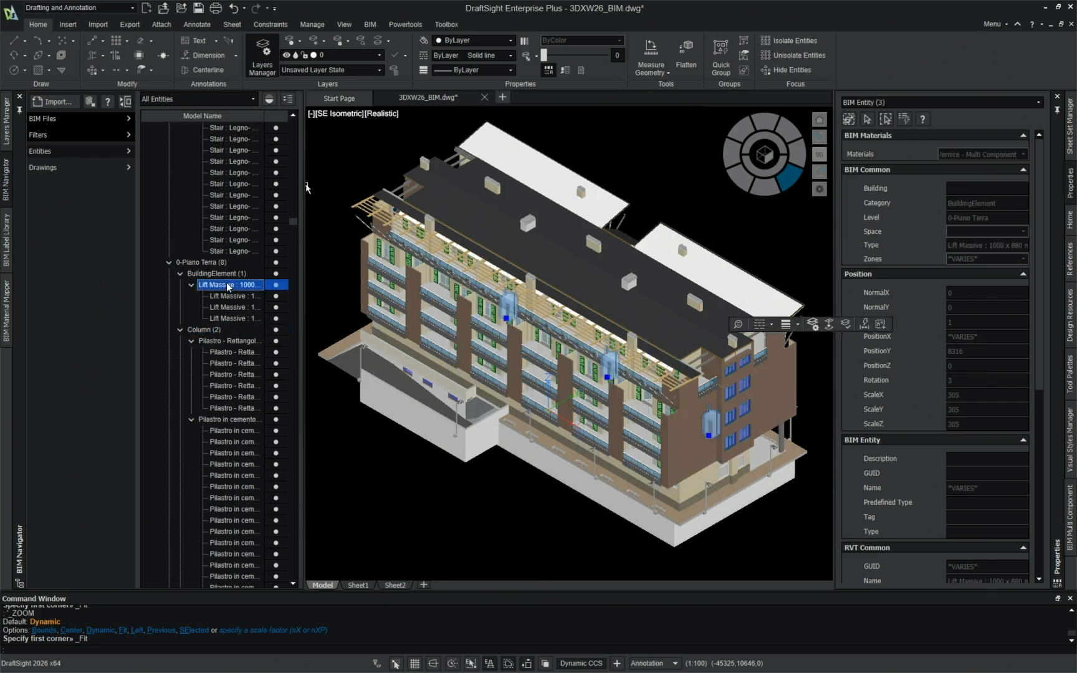
scroll(226, 283, down, 4)
scroll(227, 283, down, 12)
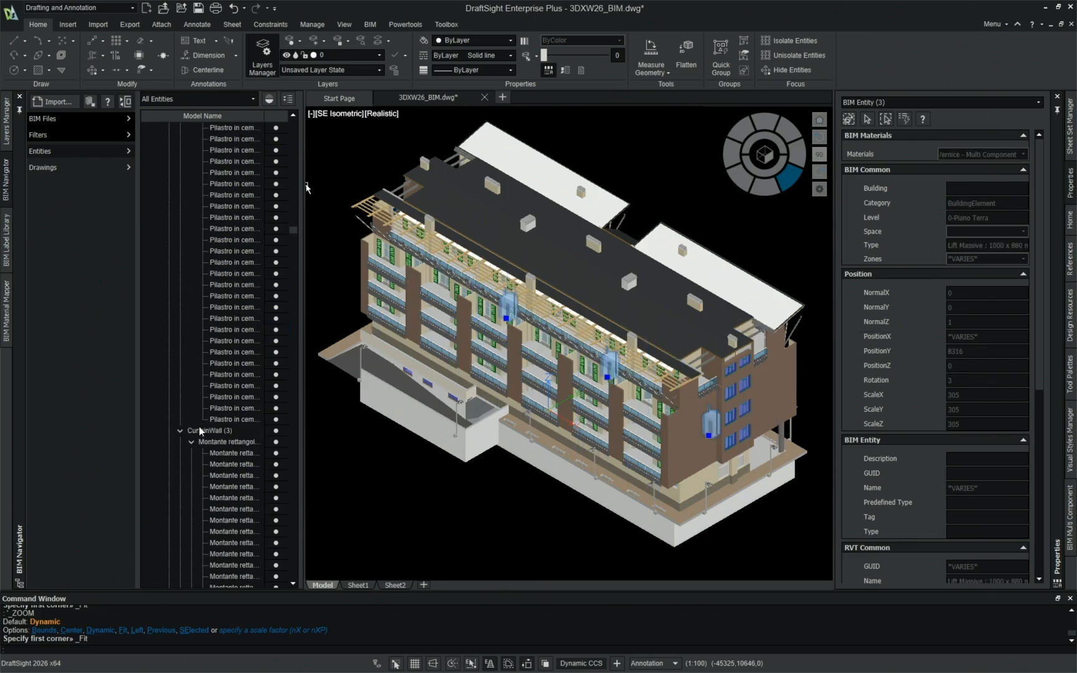
click(197, 430)
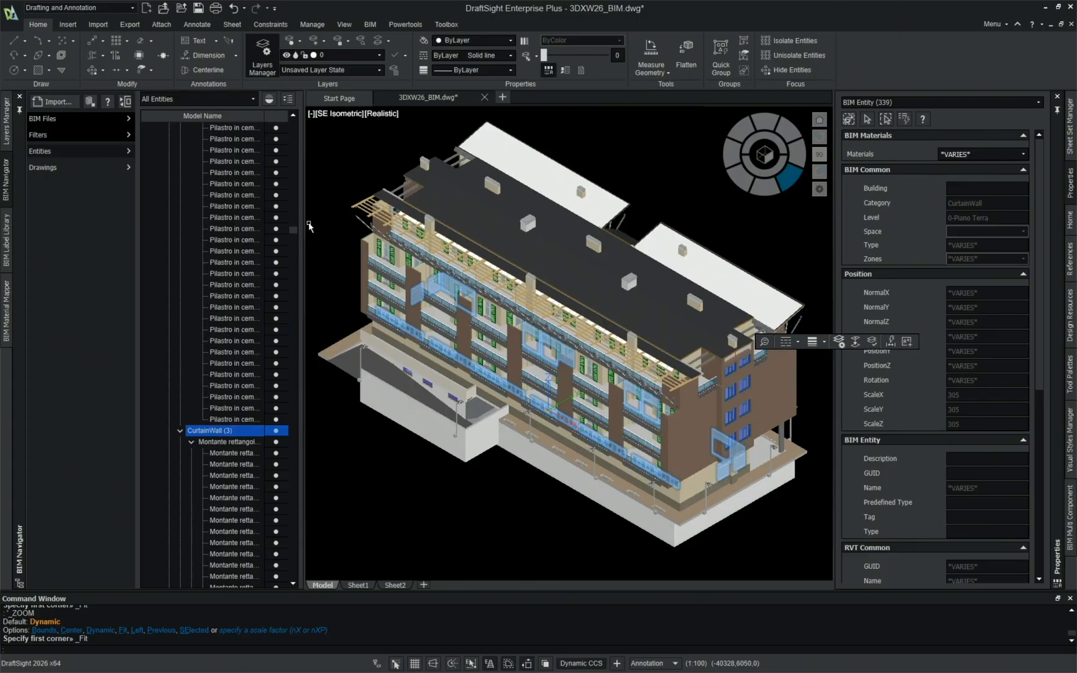
Step: Zoom the model to one of the Stair : Legno elements in the entity tree
scroll(296, 245, up, 15)
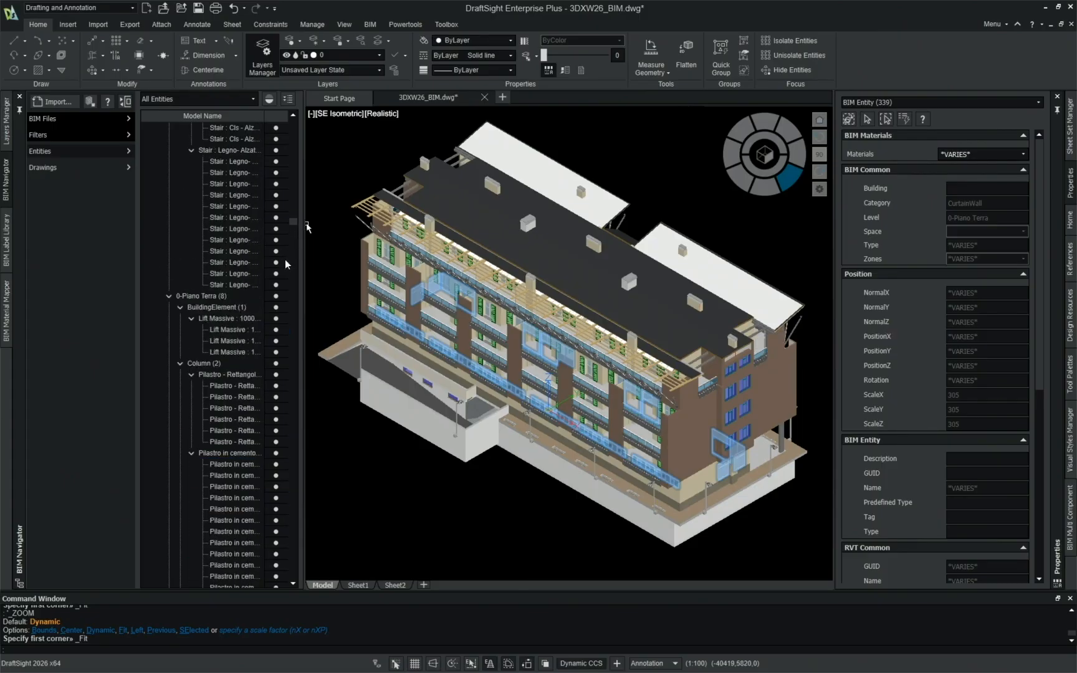
double_click(246, 218)
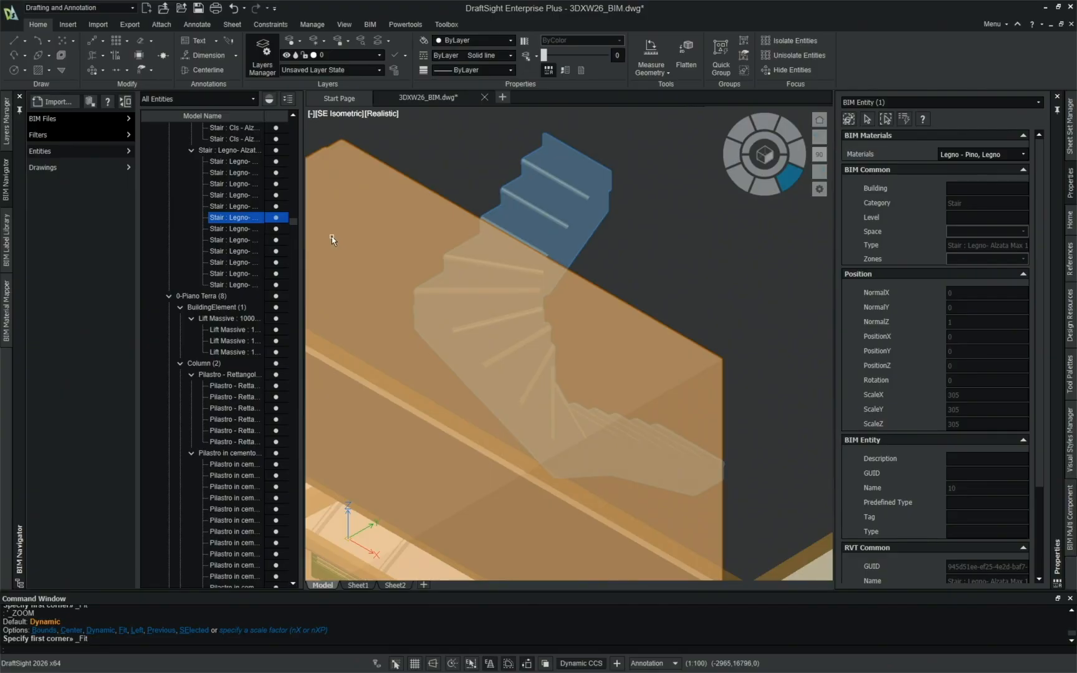
scroll(287, 232, up, 6)
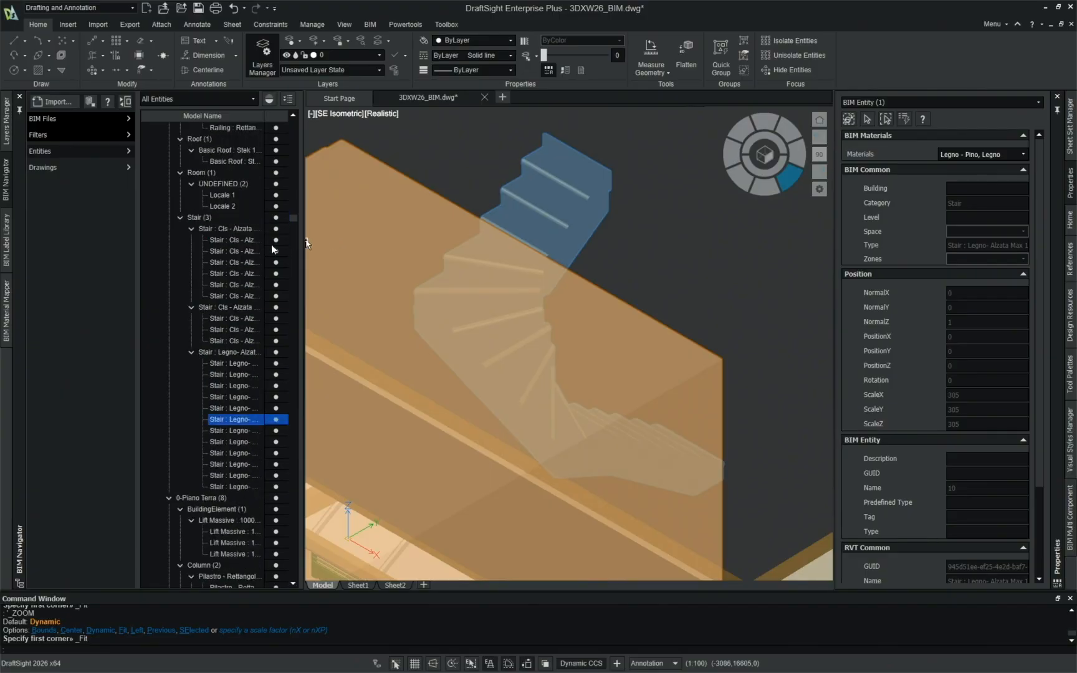
Step: Fit the whole building in the view, clear the stair selection and return to the start of the entity tree
scroll(489, 317, down, 10)
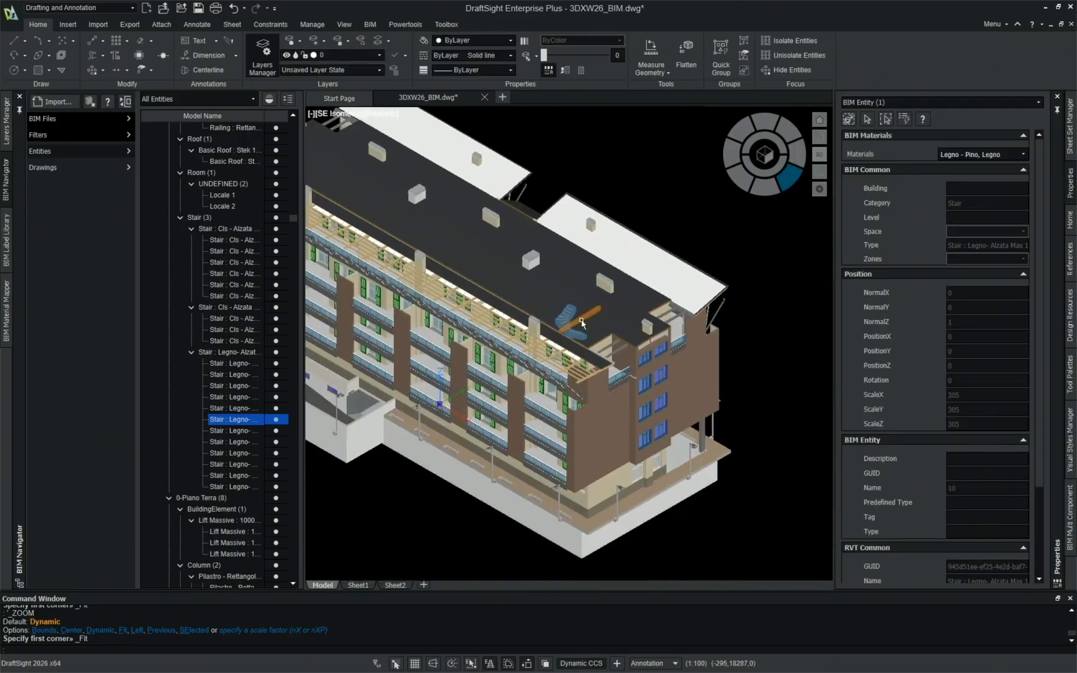
middle_click(650, 132)
middle_click(650, 132)
key(Escape)
scroll(166, 180, up, 1)
scroll(167, 177, up, 9)
drag(295, 214, 286, 117)
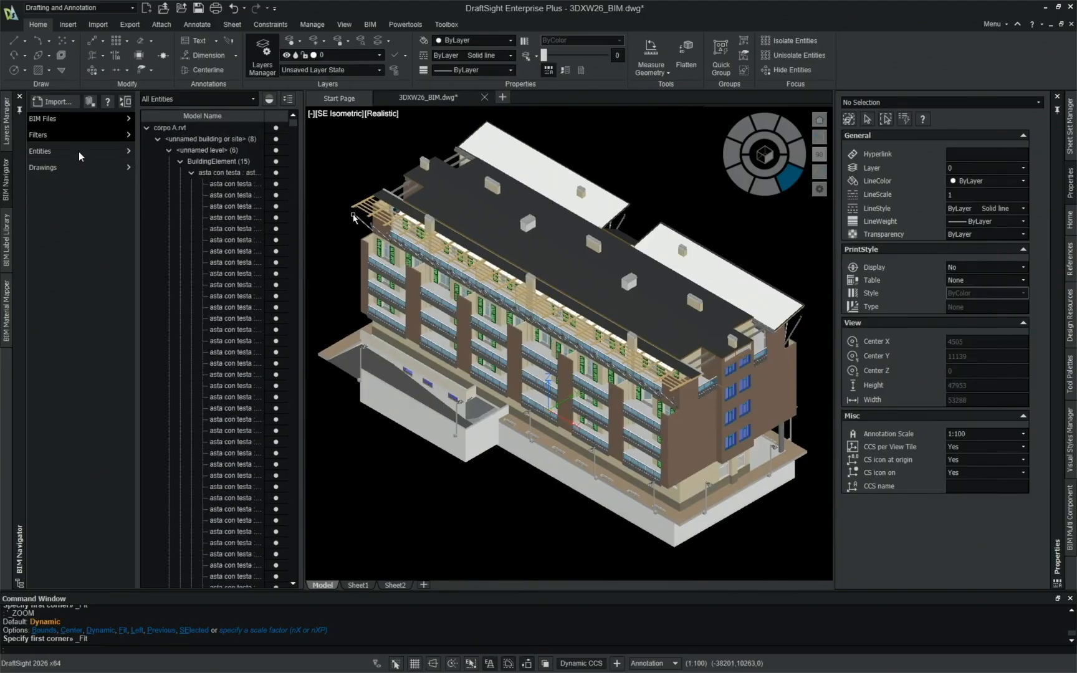
Step: Open the BIM filter settings and choose Category as the criteria property for corpo A.rvt
click(81, 135)
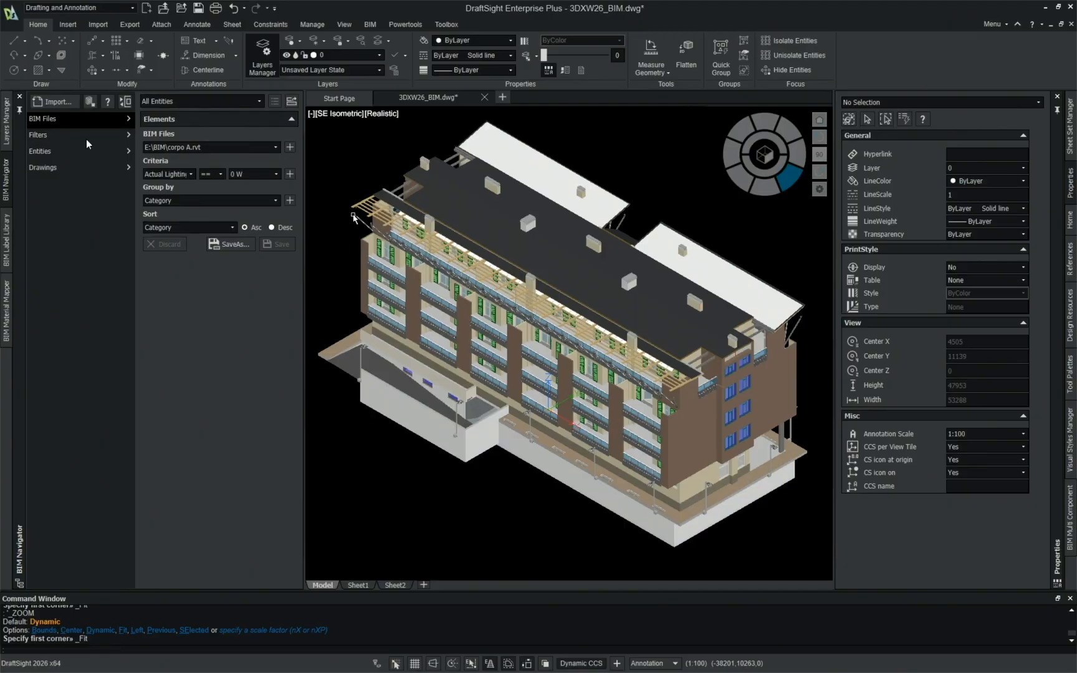
click(191, 174)
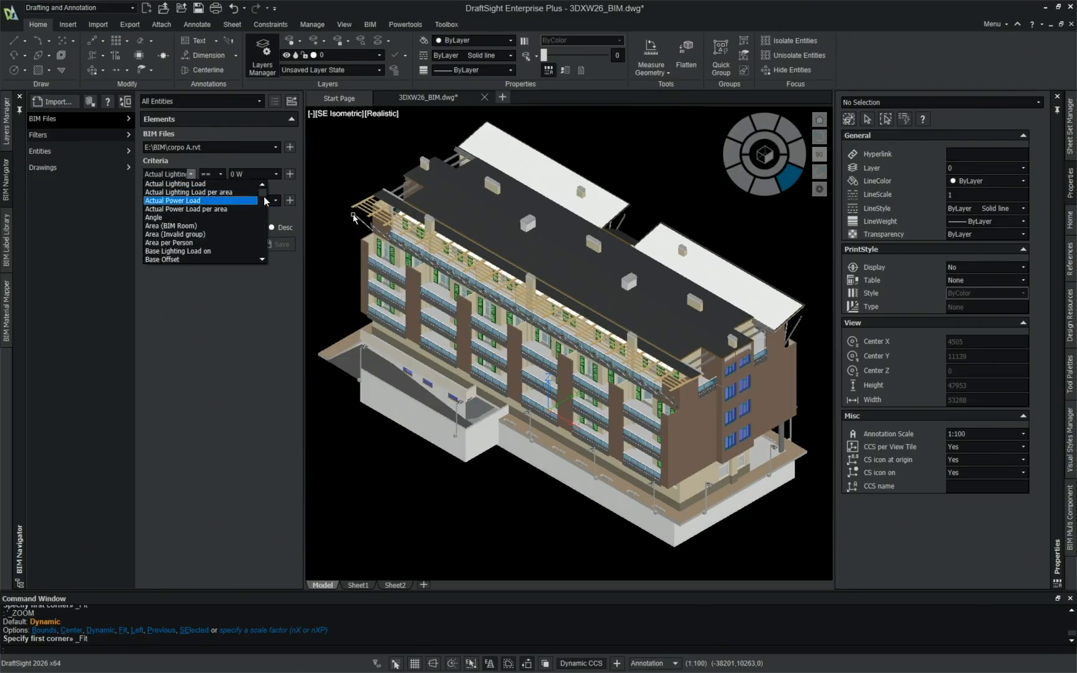
mouse_move(264, 193)
mouse_down()
mouse_move(263, 224)
mouse_move(258, 193)
mouse_up()
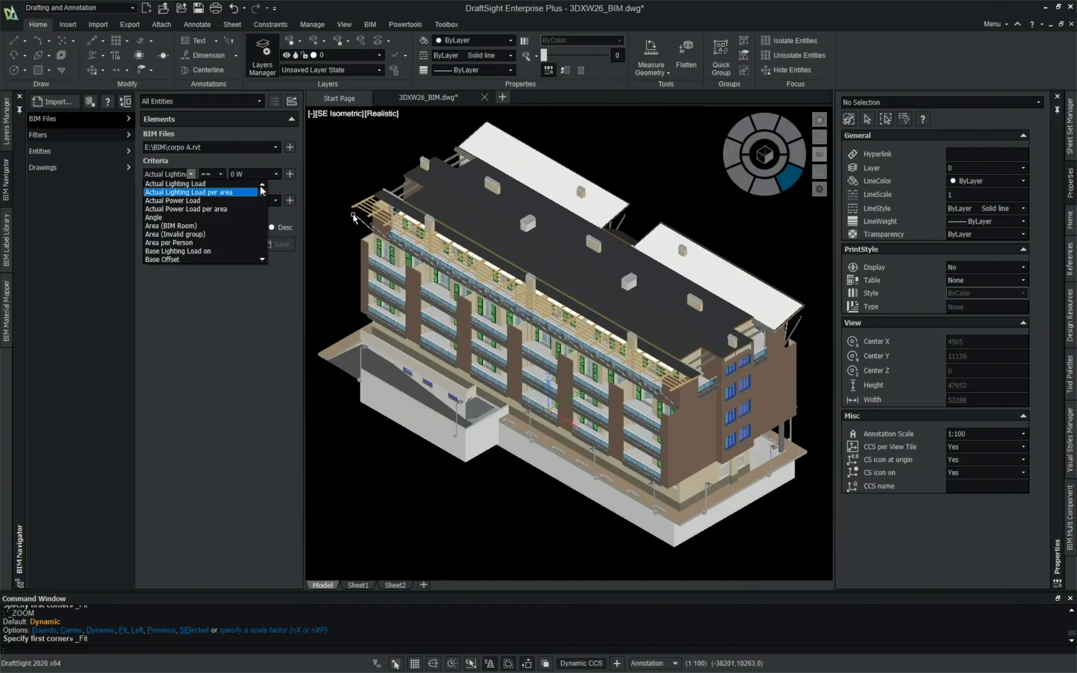
scroll(259, 186, down, 1)
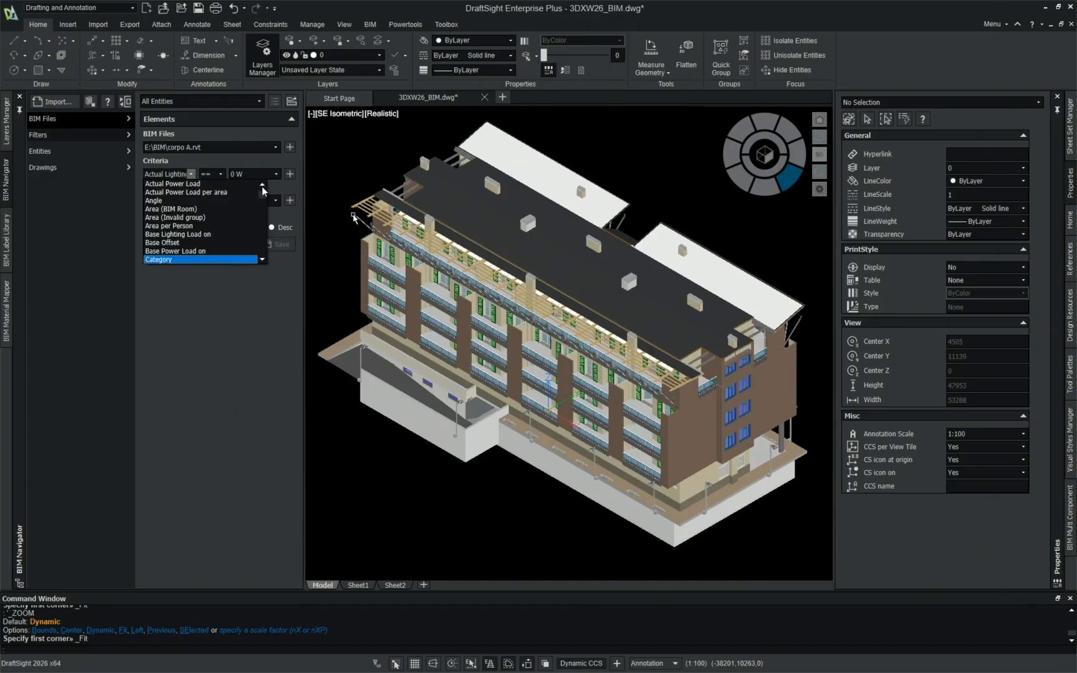
click(239, 258)
Step: Choose Wall as the criterion's value and add Category == Wall to the filter so only walls are displayed
click(273, 173)
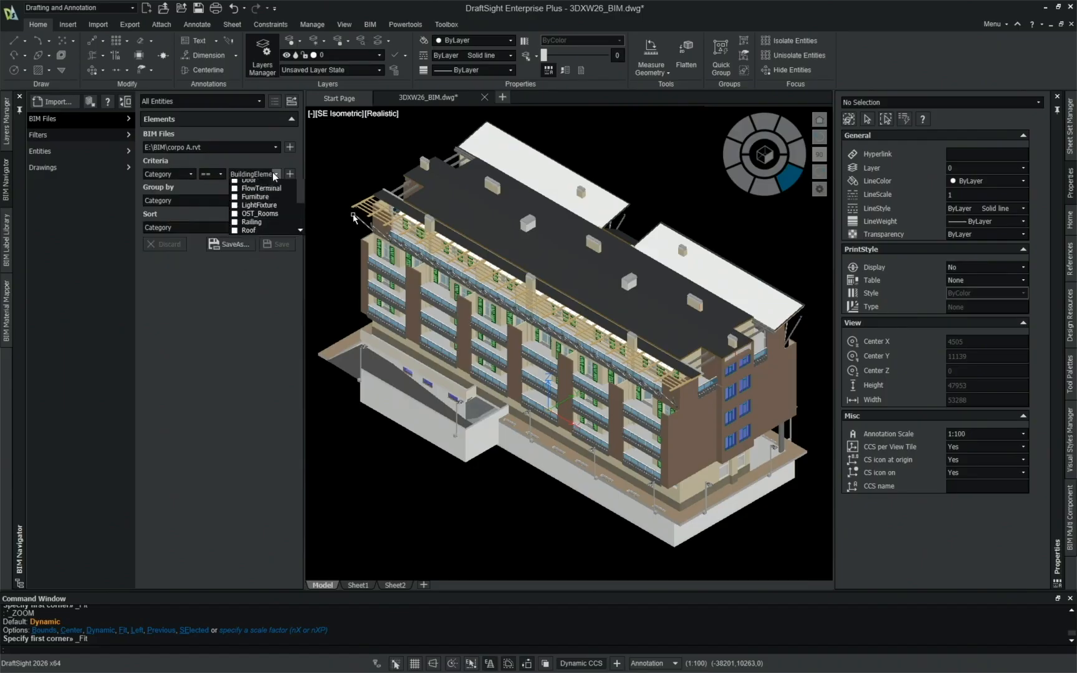
scroll(249, 224, down, 2)
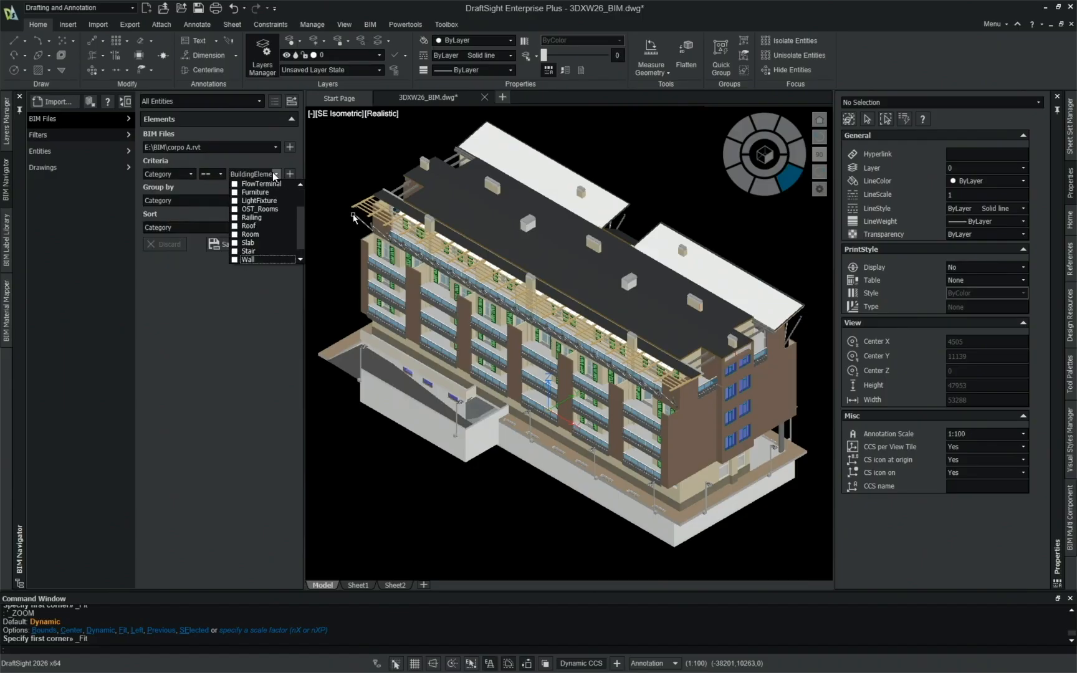
click(232, 258)
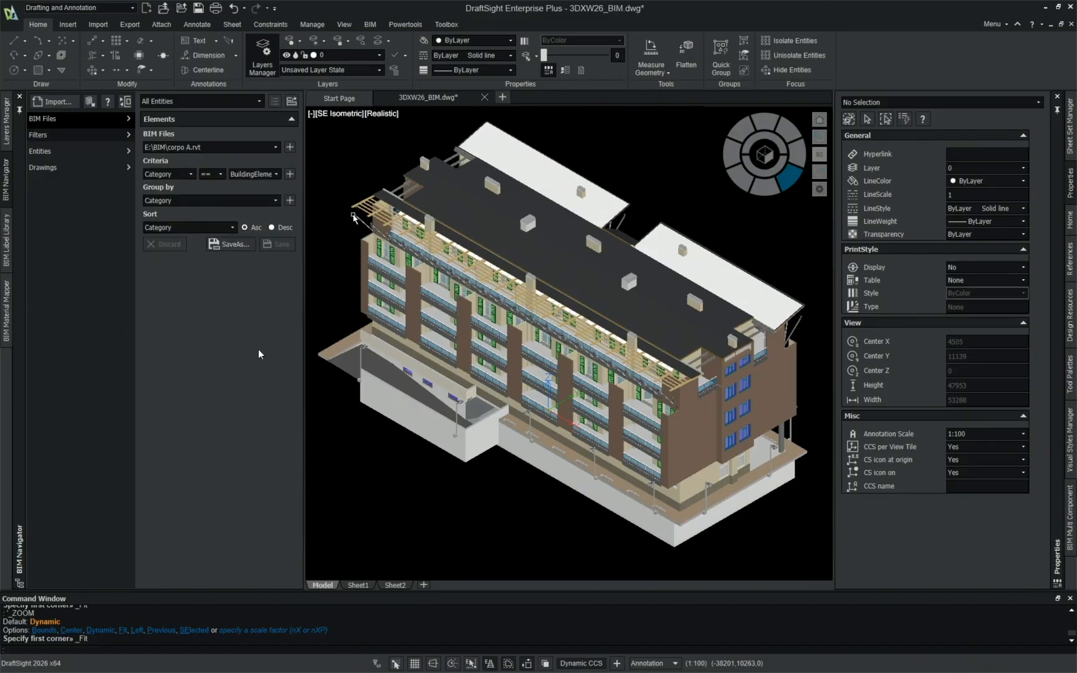
click(275, 173)
scroll(274, 219, down, 3)
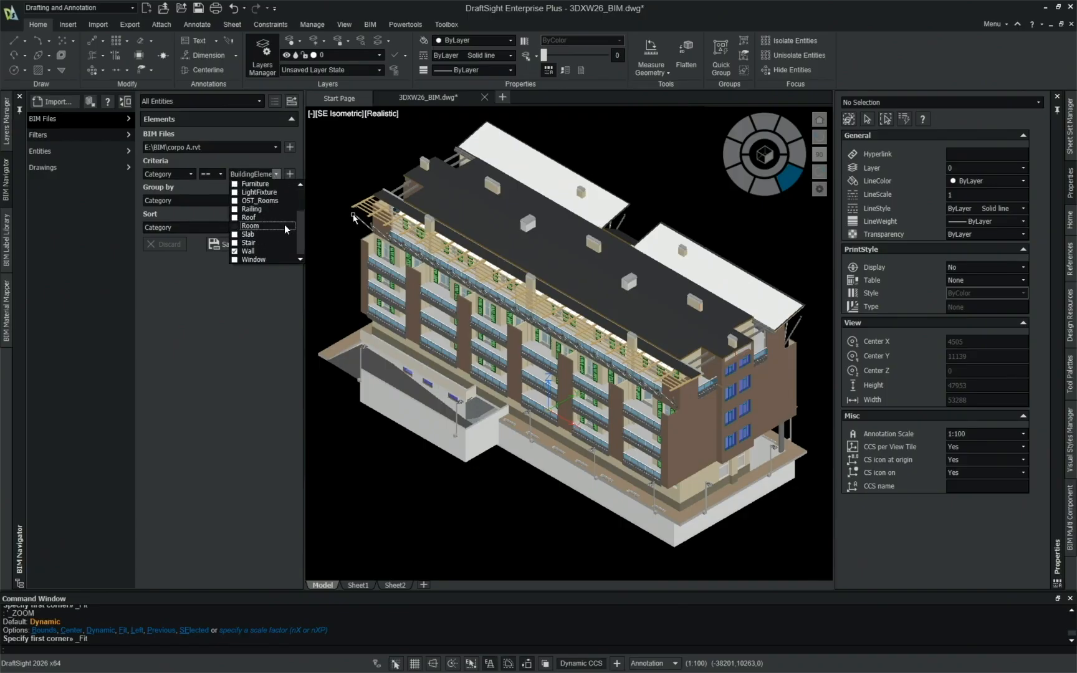
click(291, 172)
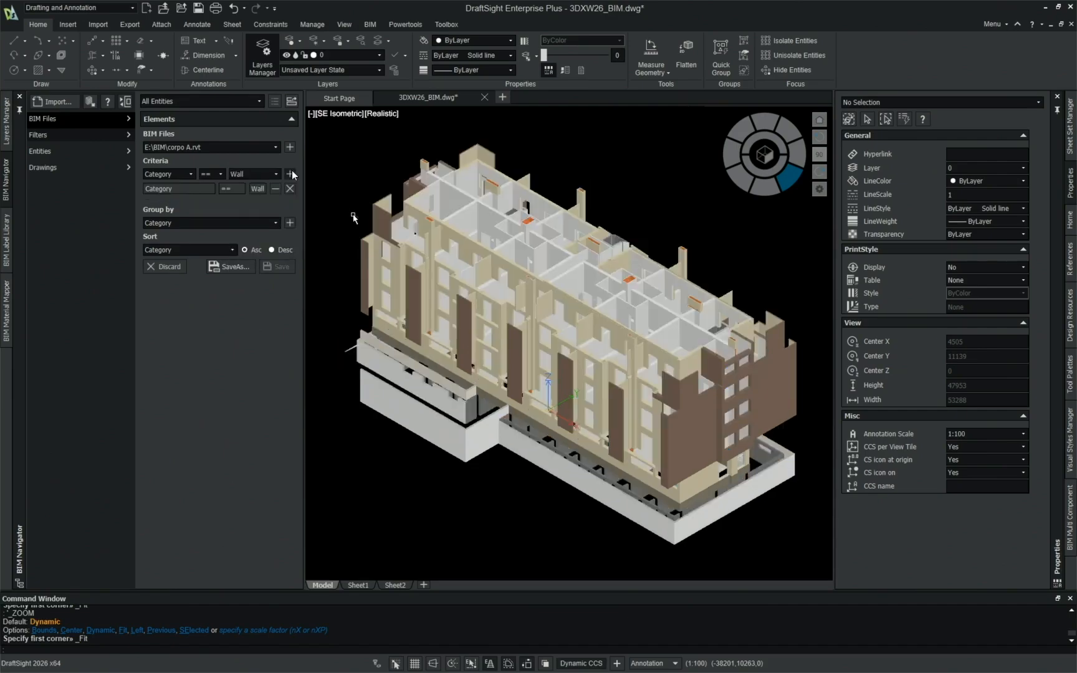
Step: Remove the Category == Wall criterion, switch the operator to != and add Category != Wall to hide the walls
shift+middle_drag(646, 289, 696, 247)
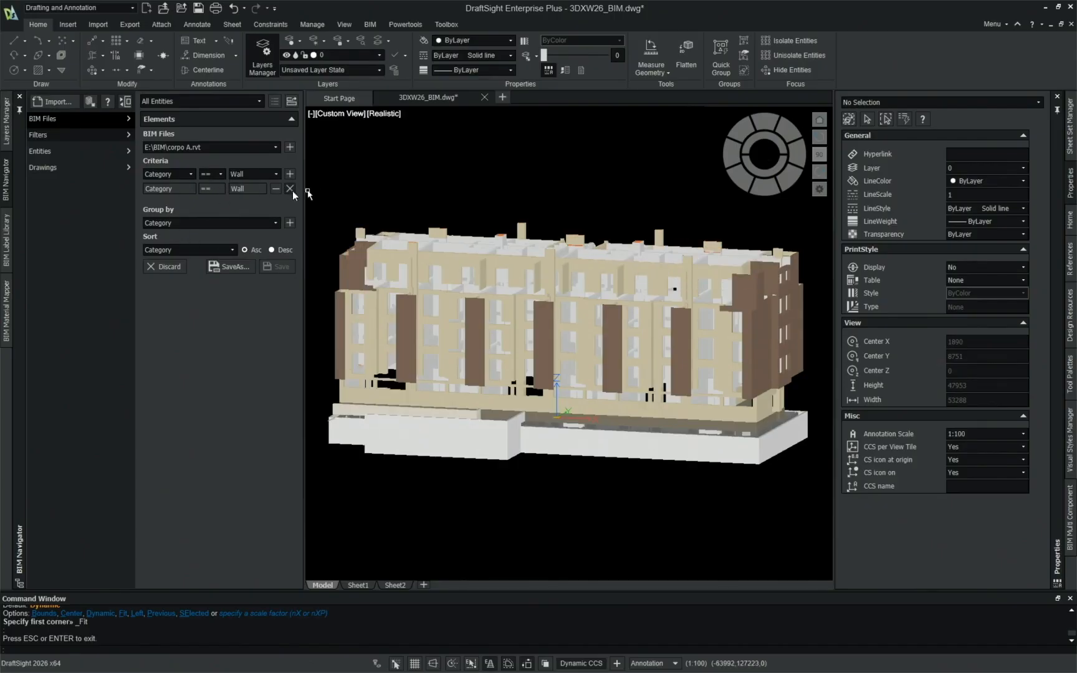
click(214, 177)
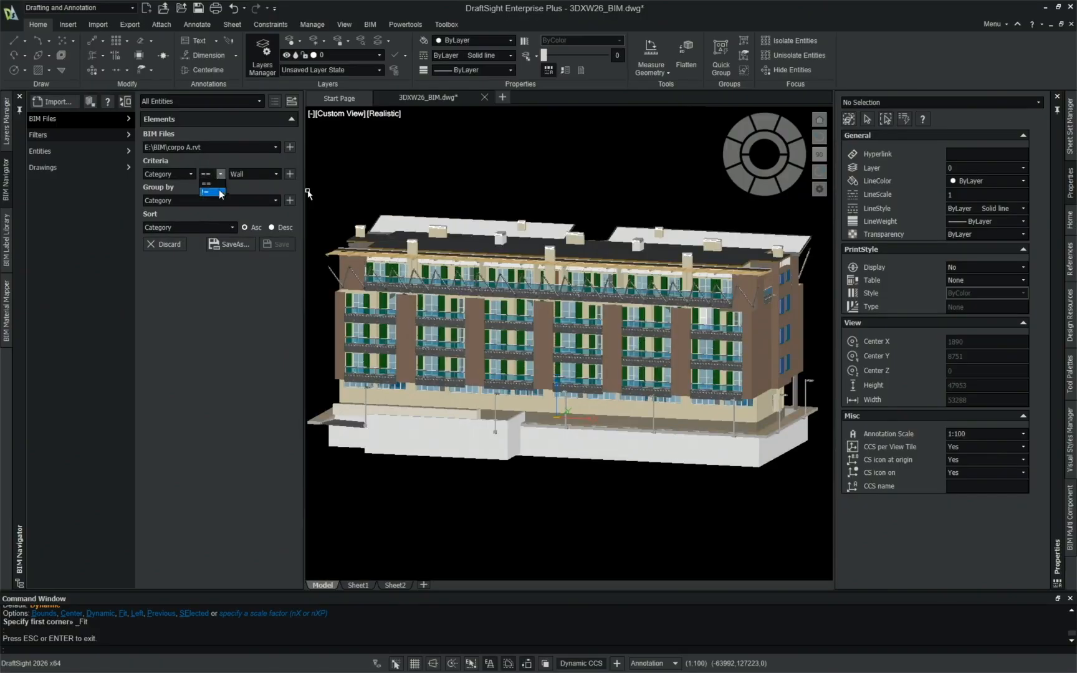
click(212, 192)
click(290, 174)
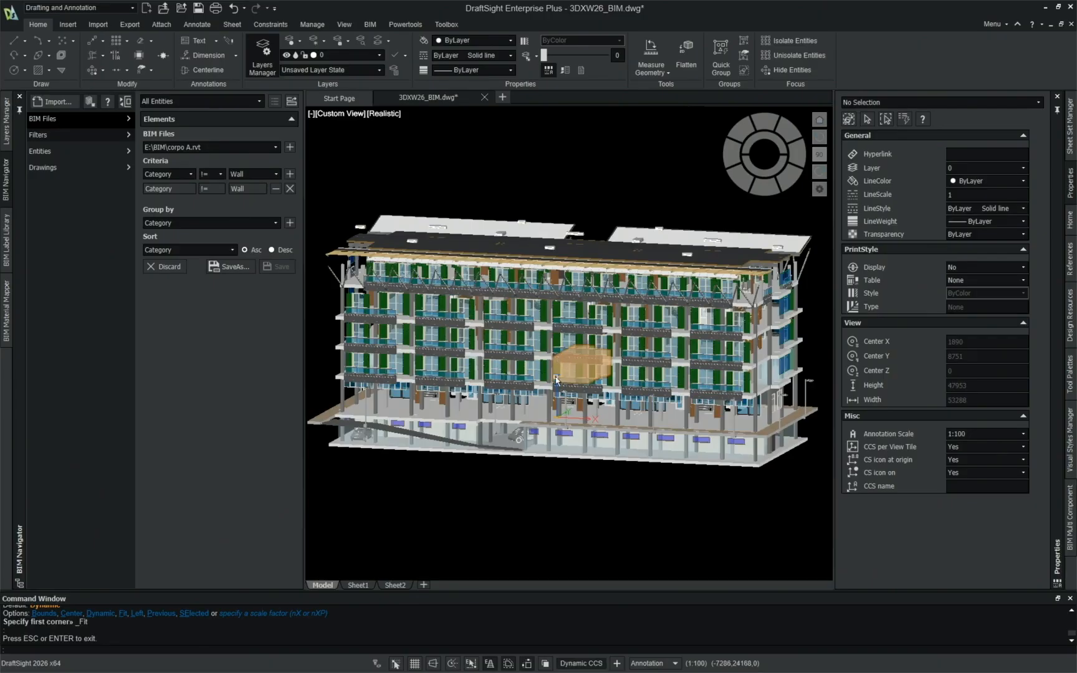
Step: Inspect the building without its walls from another side, and remove the Category != Wall criterion
shift+middle_drag(505, 351, 609, 361)
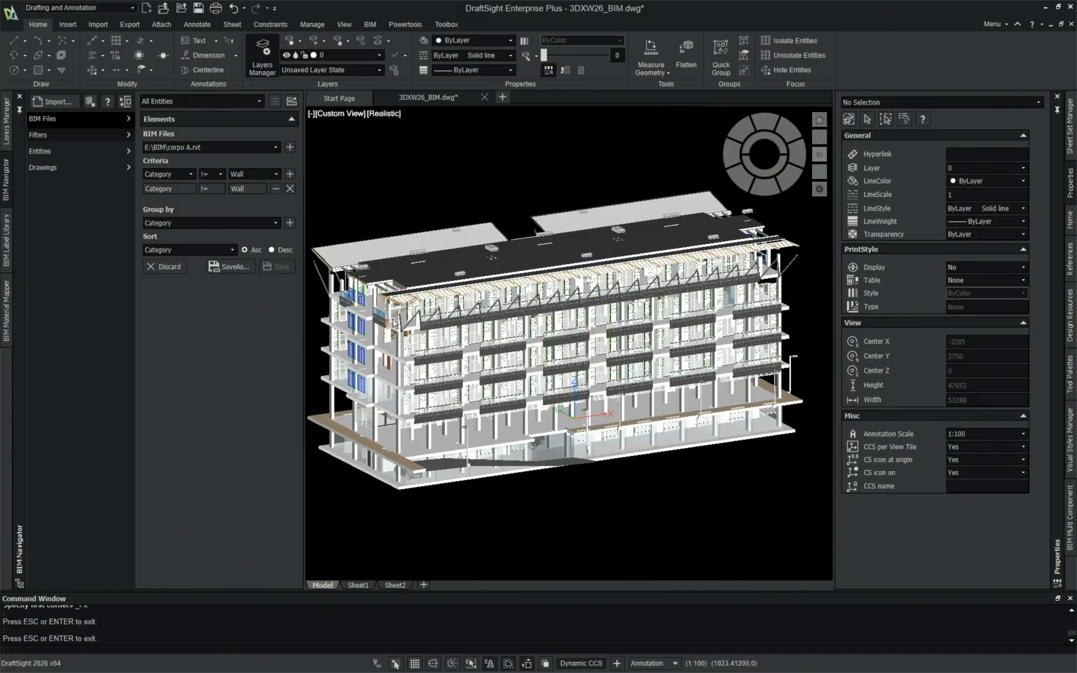
scroll(391, 323, up, 5)
scroll(391, 323, down, 5)
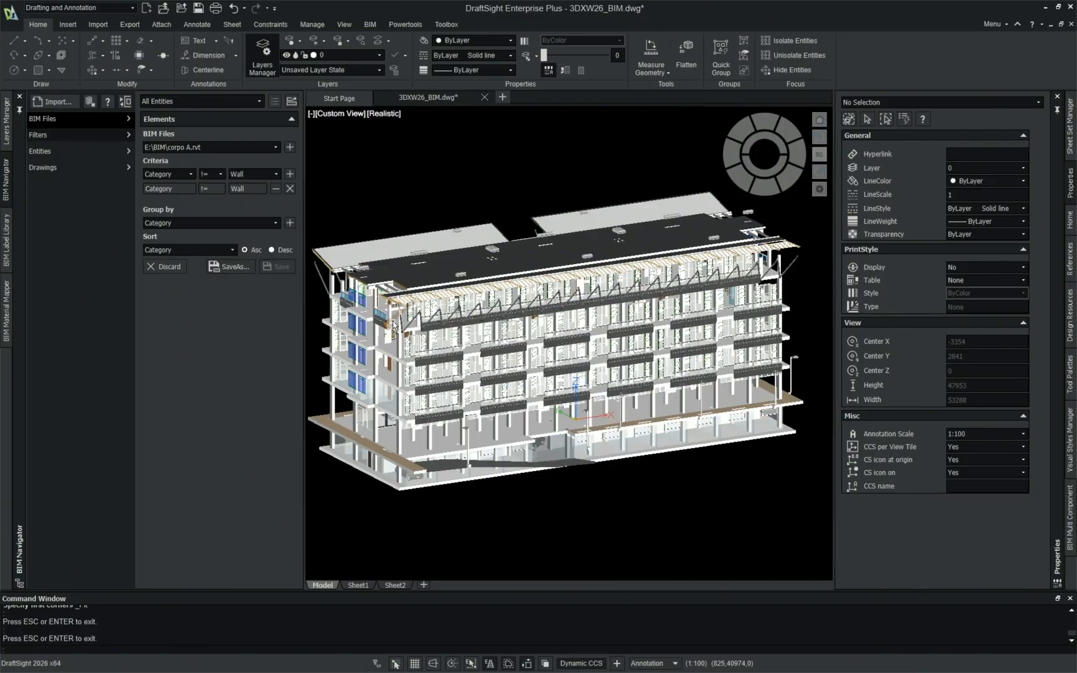
click(290, 188)
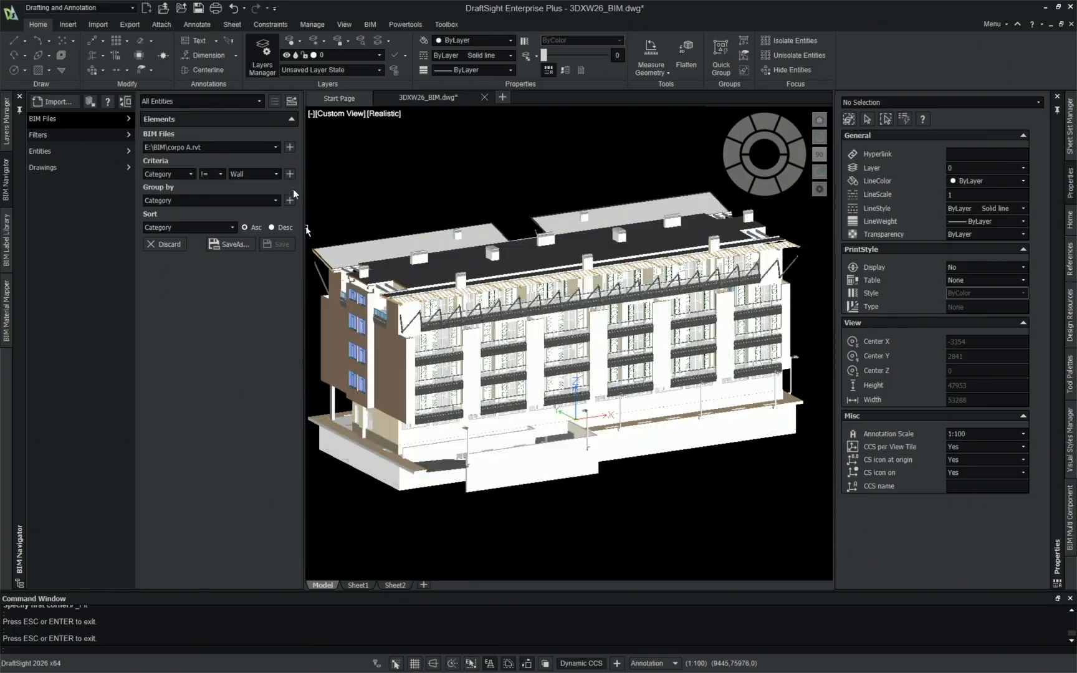
Step: Load the corpo A-Rev01.rvt model from the BIM files list, with the building shown in the SE Isometric view
click(790, 179)
key(Escape)
key(Escape)
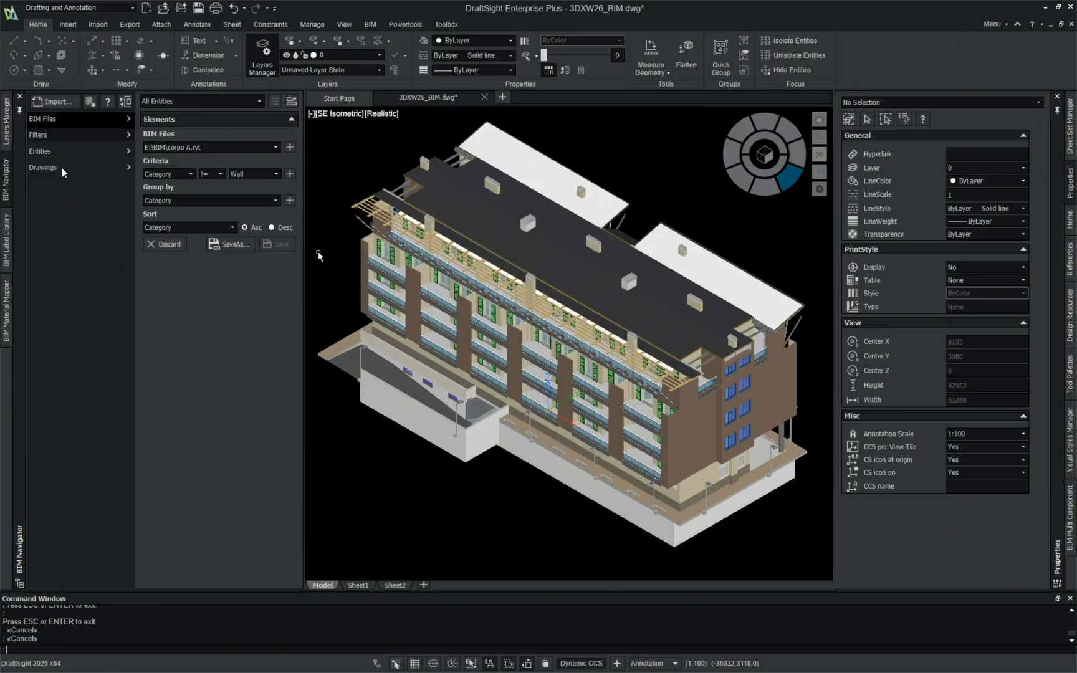
click(57, 126)
click(565, 360)
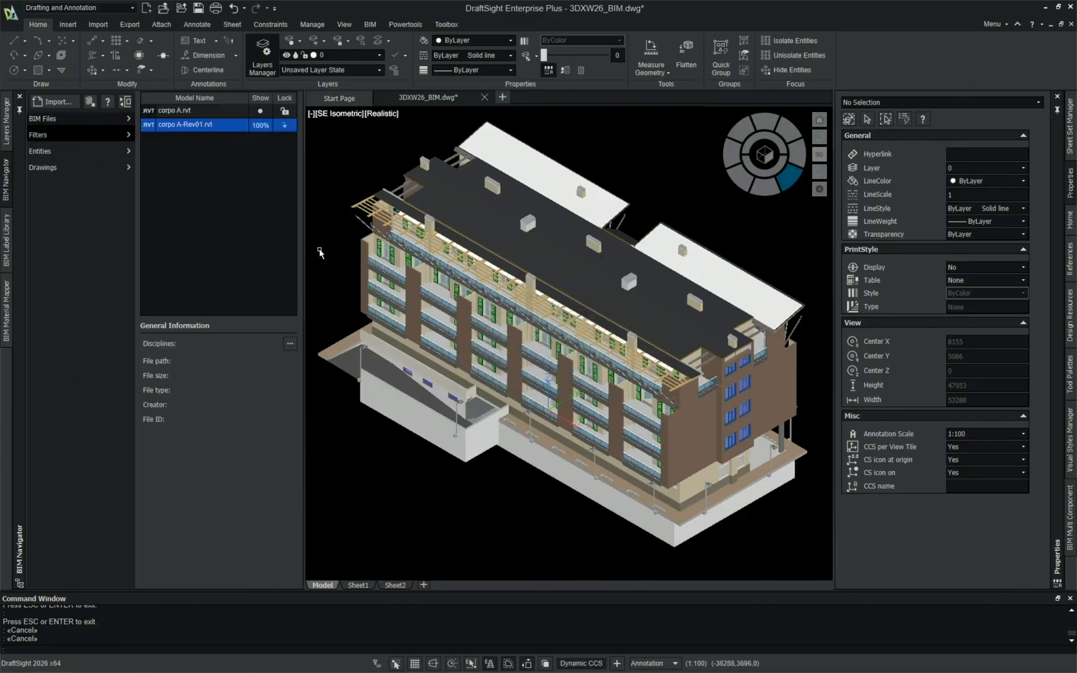
click(284, 126)
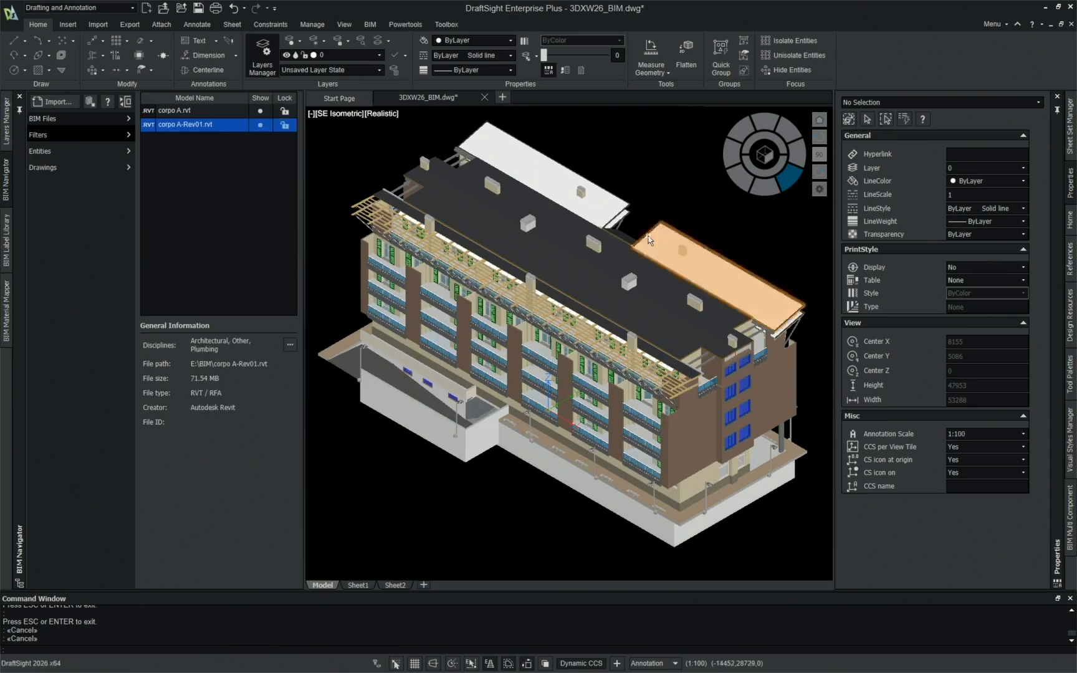
Step: Examine the loaded building models up close along the end and front facades, and return to the SE Isometric view
middle_drag(806, 341, 793, 330)
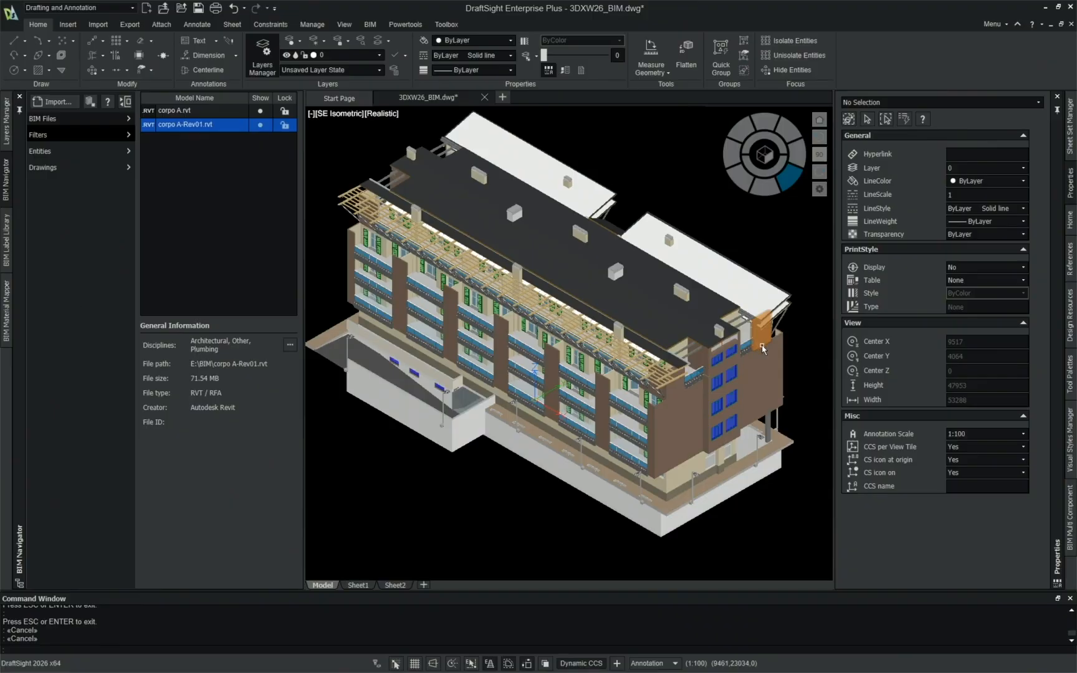
scroll(743, 367, up, 2)
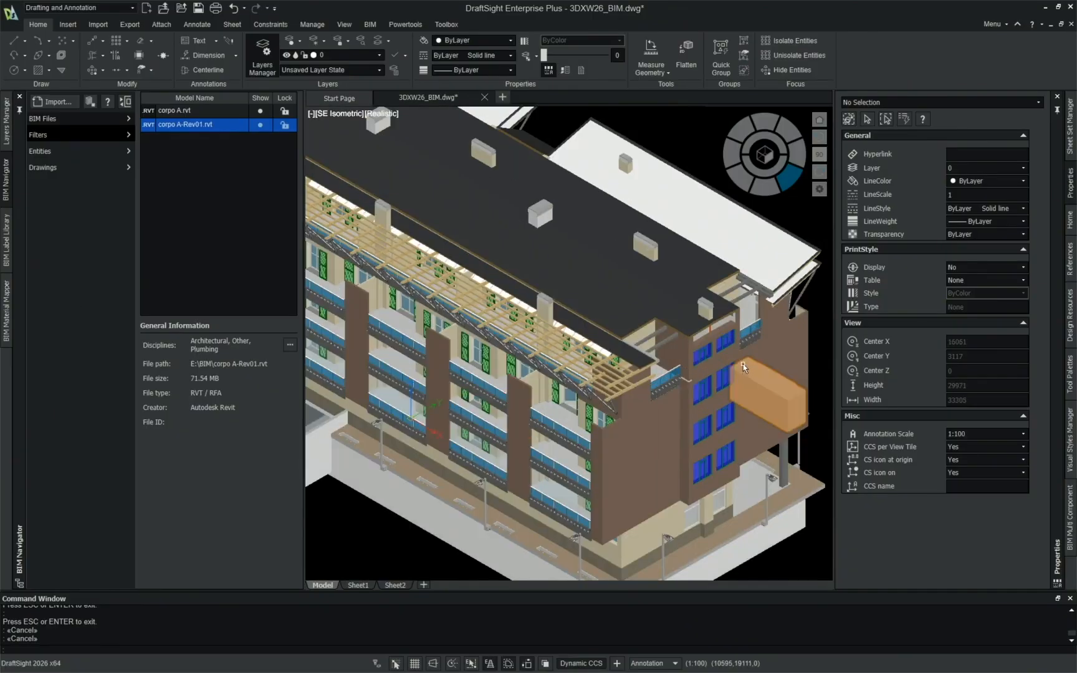
shift+middle_drag(743, 367, 646, 298)
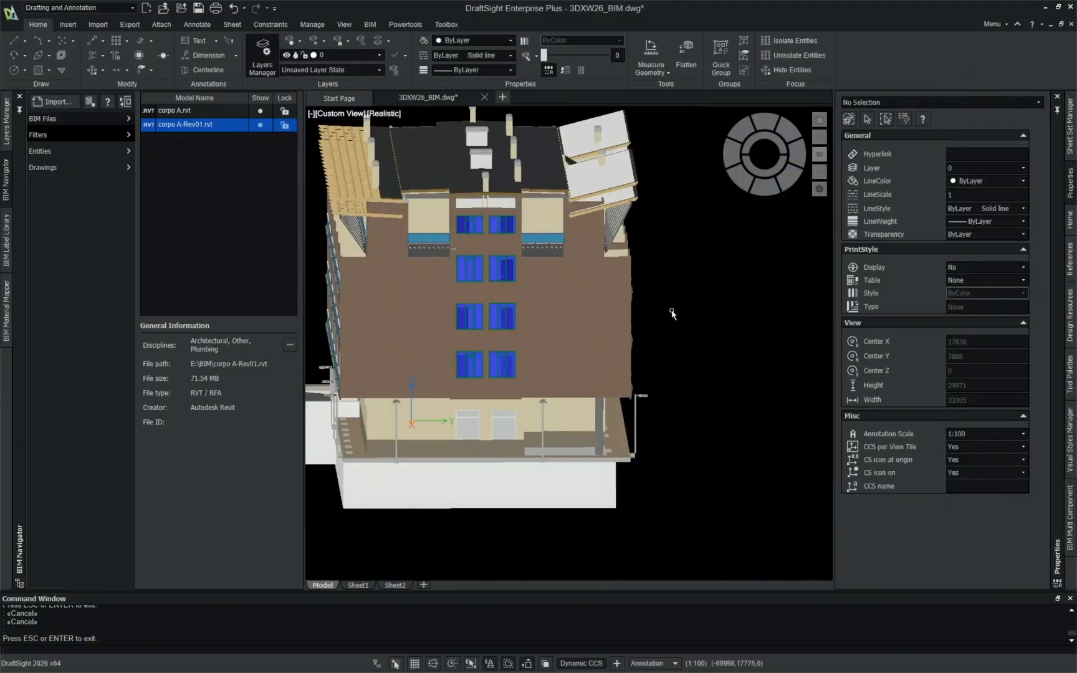
shift+middle_drag(523, 271, 594, 276)
scroll(594, 276, down, 1)
shift+middle_drag(518, 269, 554, 270)
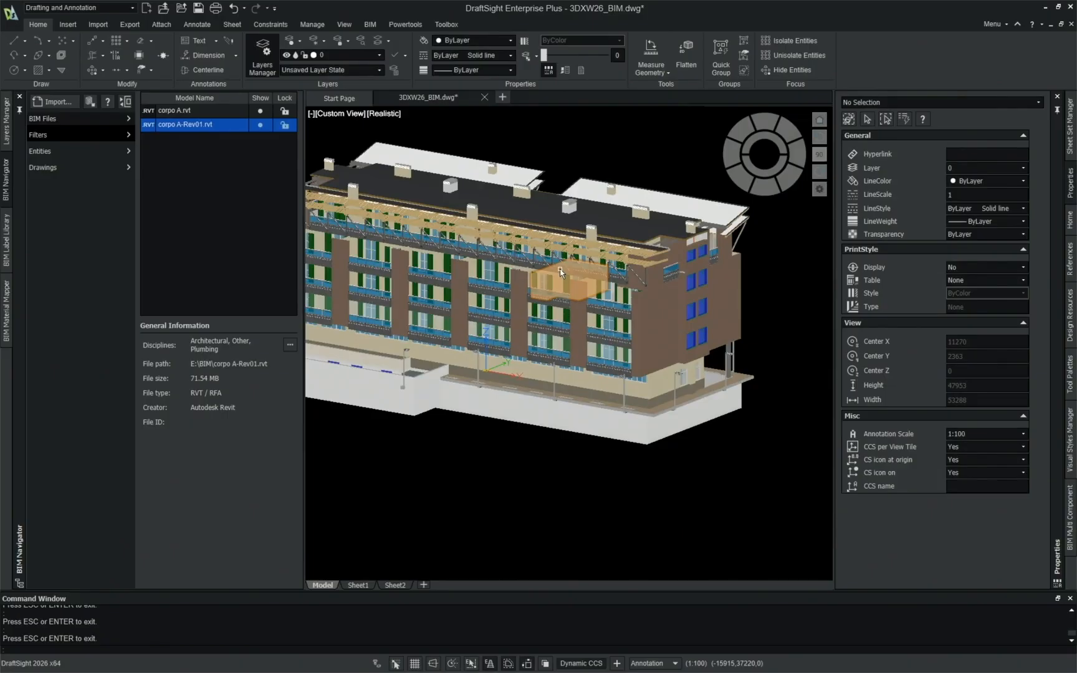
scroll(559, 272, down, 1)
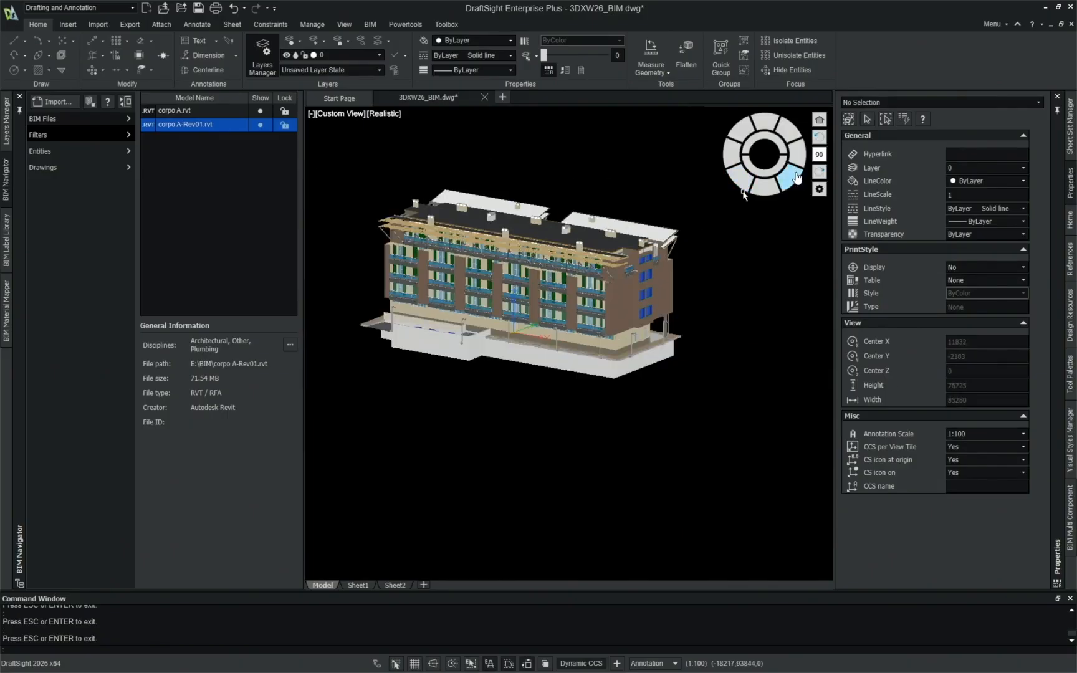
click(795, 178)
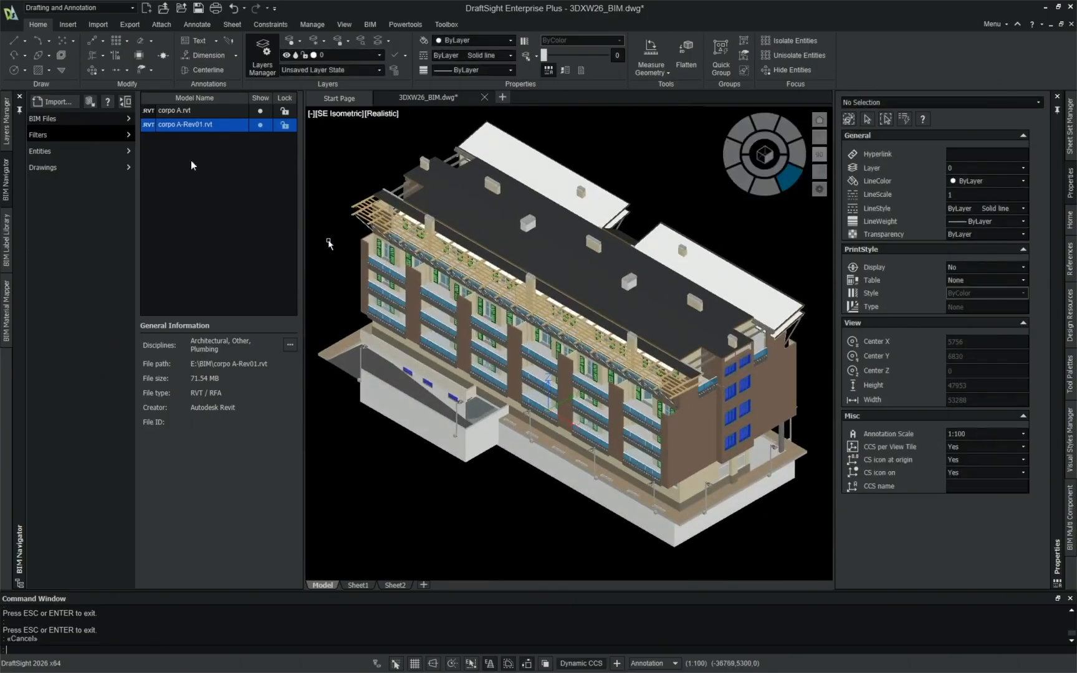
Step: Unload the corpo A-Rev01.rvt model and remove it from the BIM files list
right_click(189, 127)
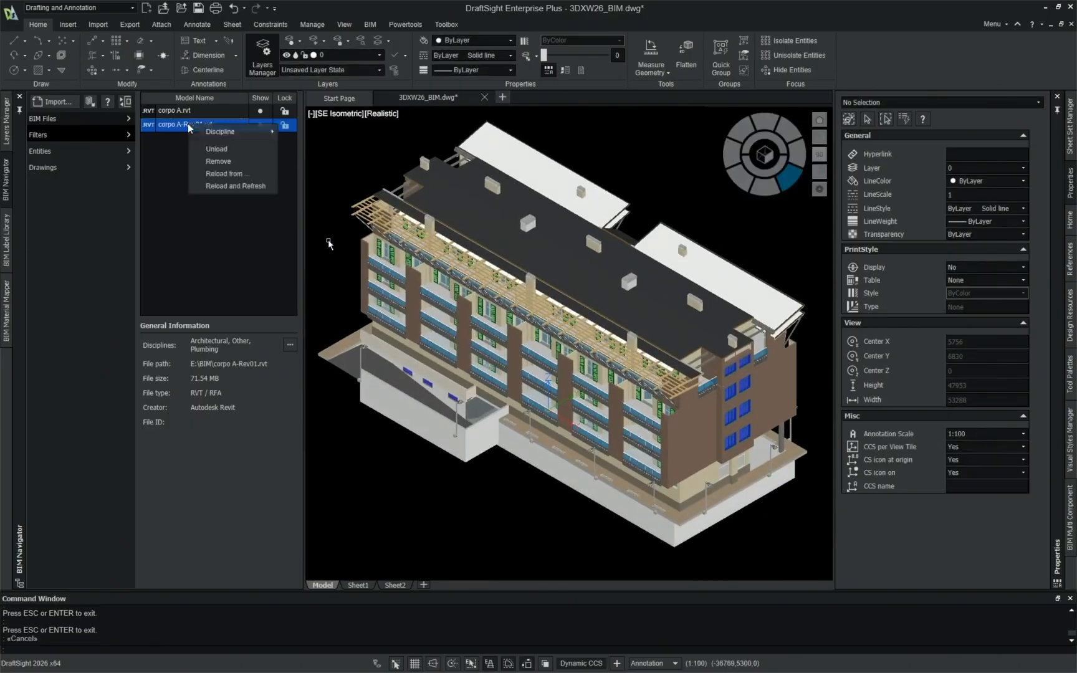
click(236, 151)
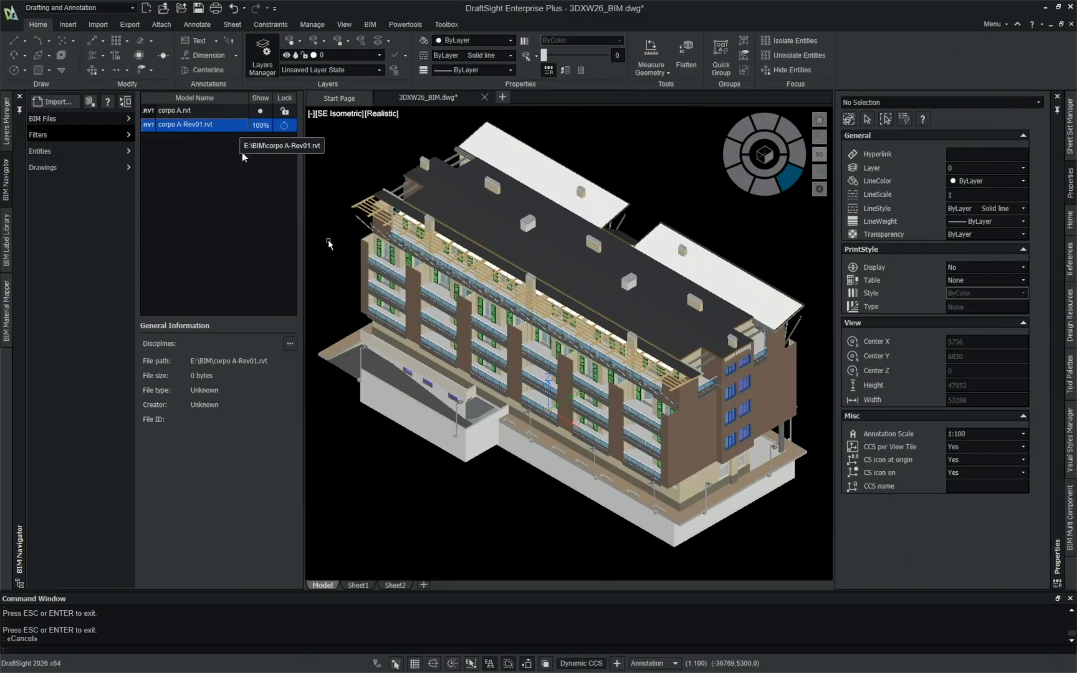
right_click(197, 133)
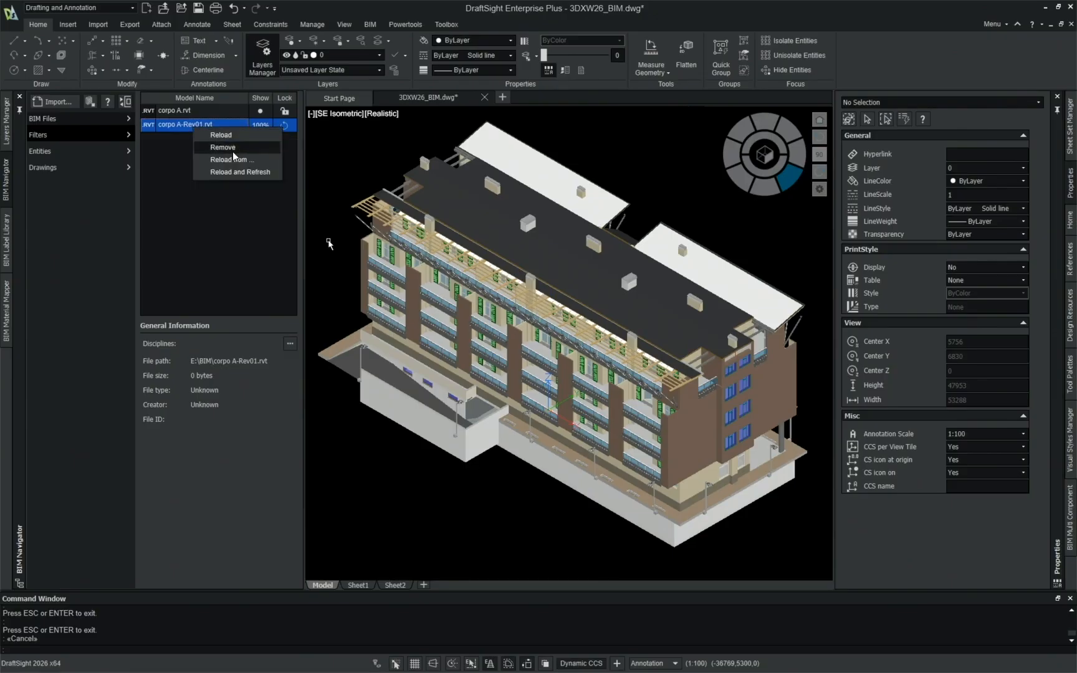
click(224, 148)
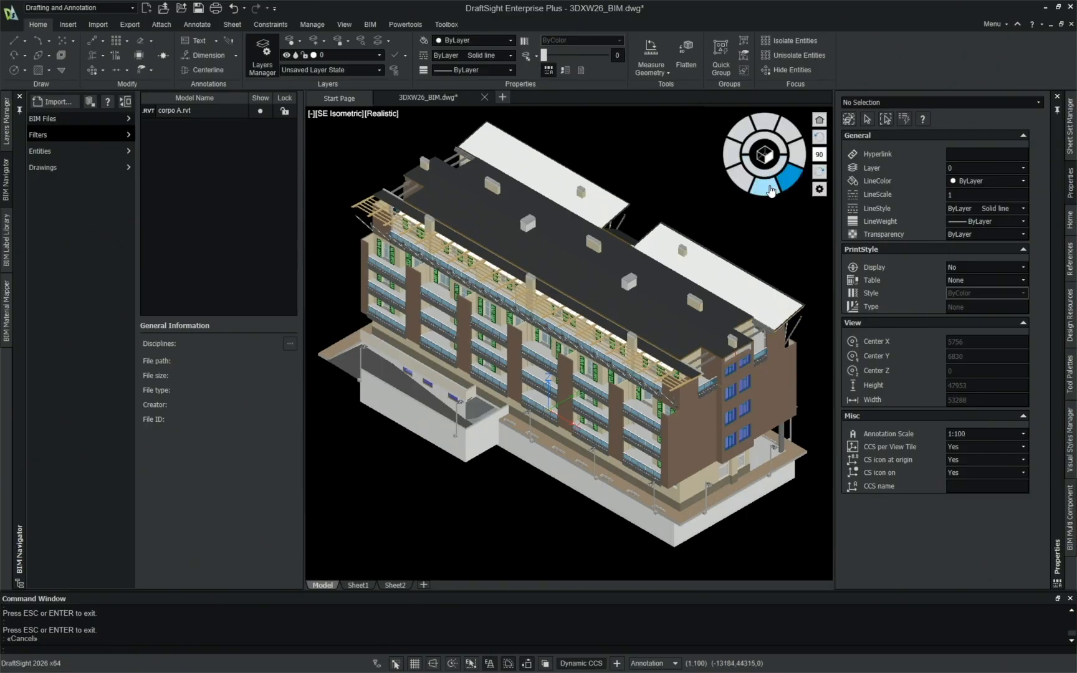
Step: Start a BIM plan in the Front view and place its clipping plane across the building's lowest balcony level, with the clipping depth downward
click(771, 190)
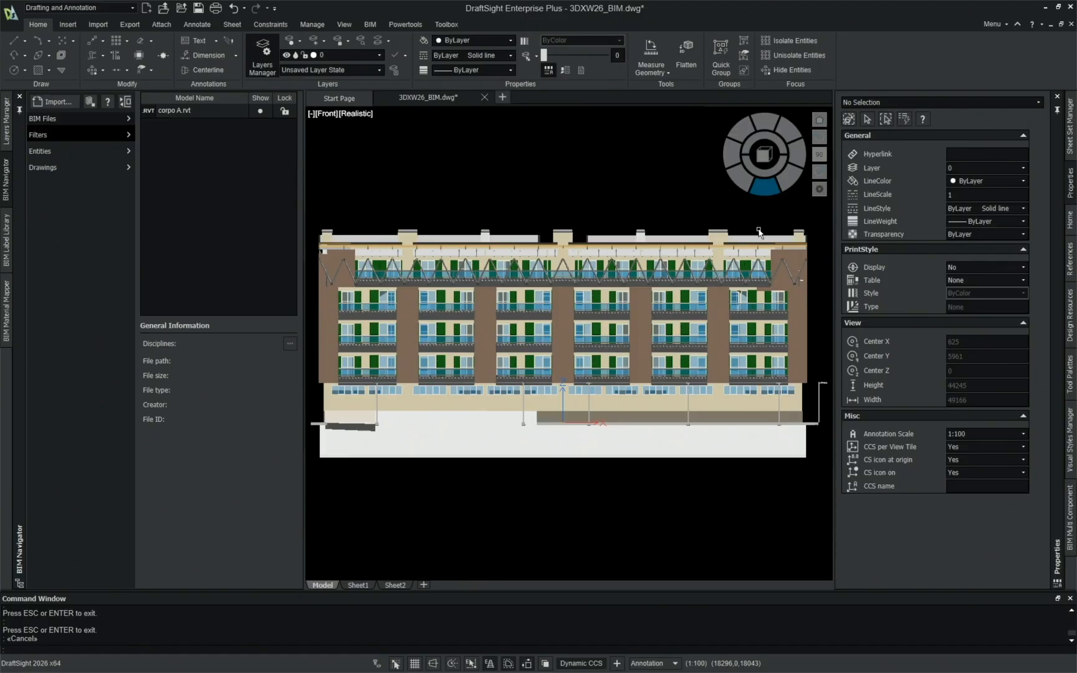
scroll(561, 209, down, 1)
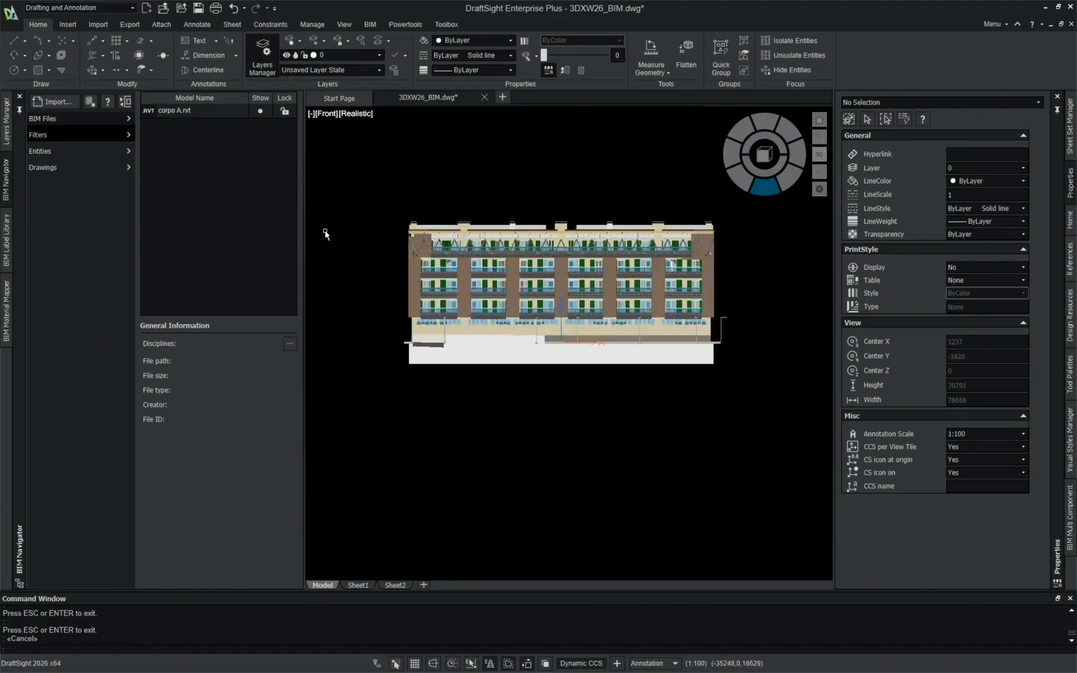
click(369, 23)
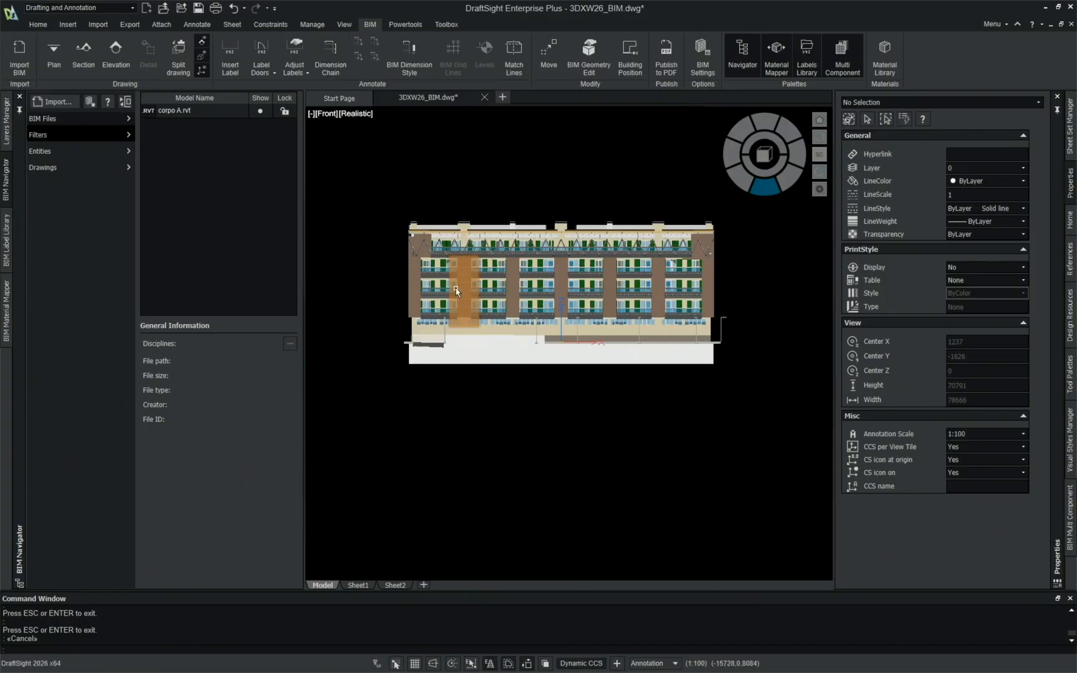
middle_drag(455, 290, 461, 324)
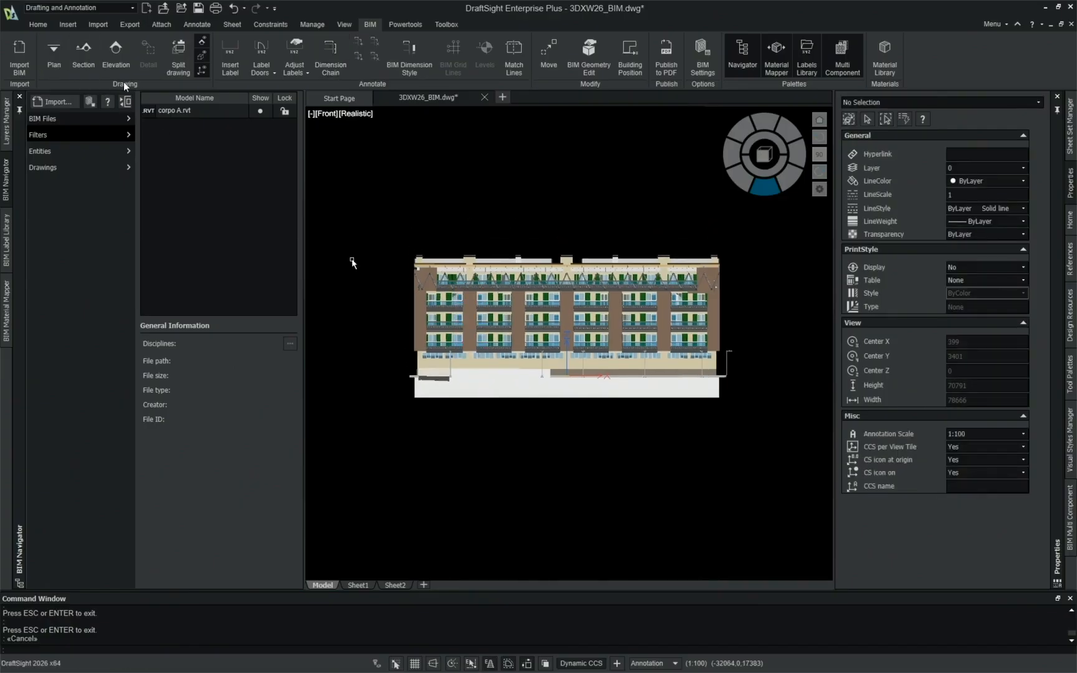
click(55, 60)
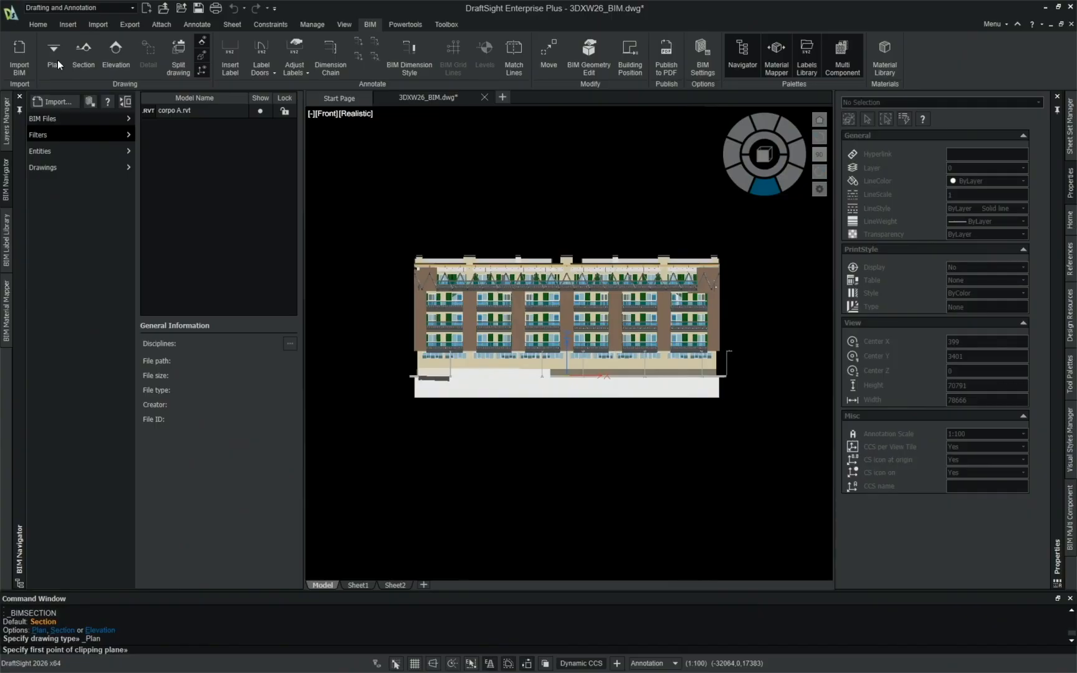
scroll(463, 318, up, 3)
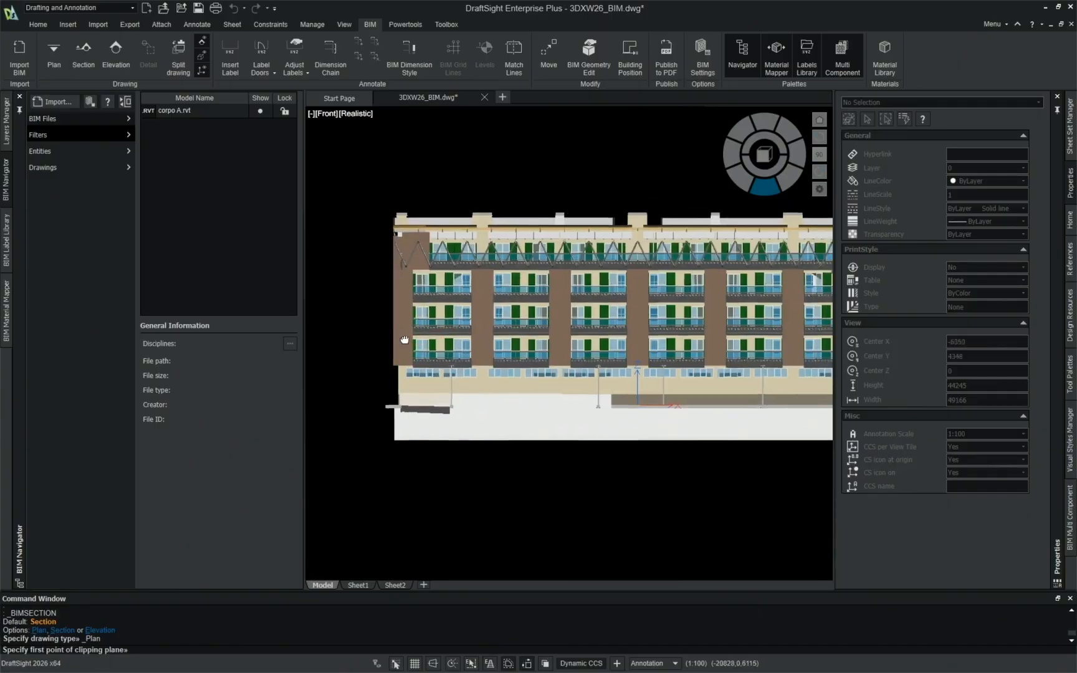
click(383, 357)
scroll(517, 430, down, 3)
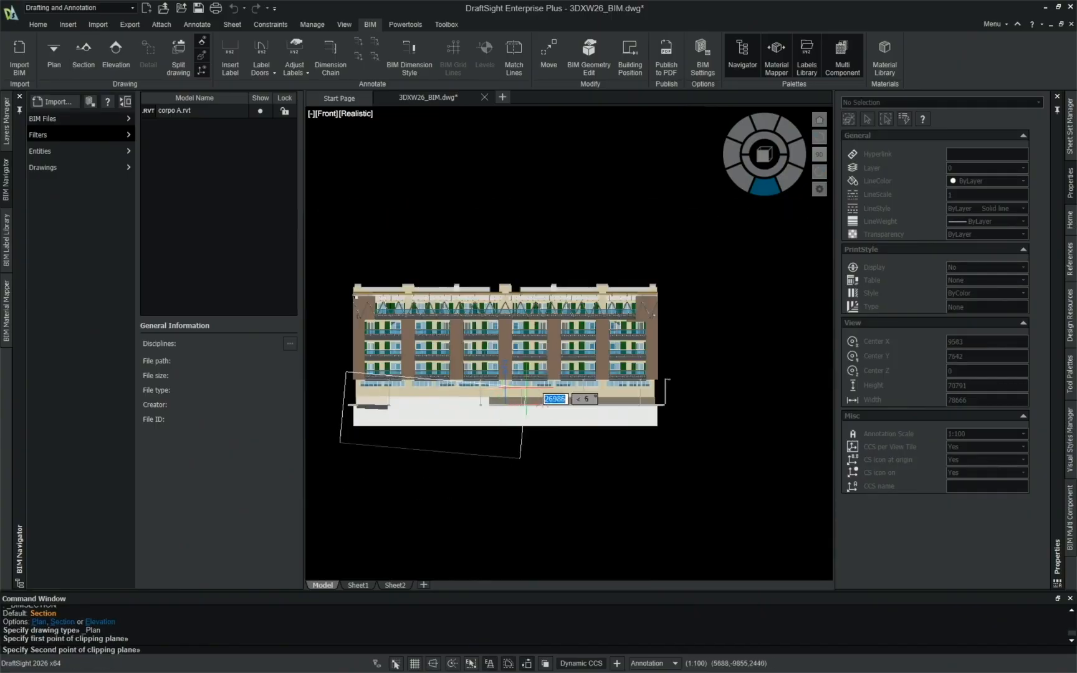
click(670, 381)
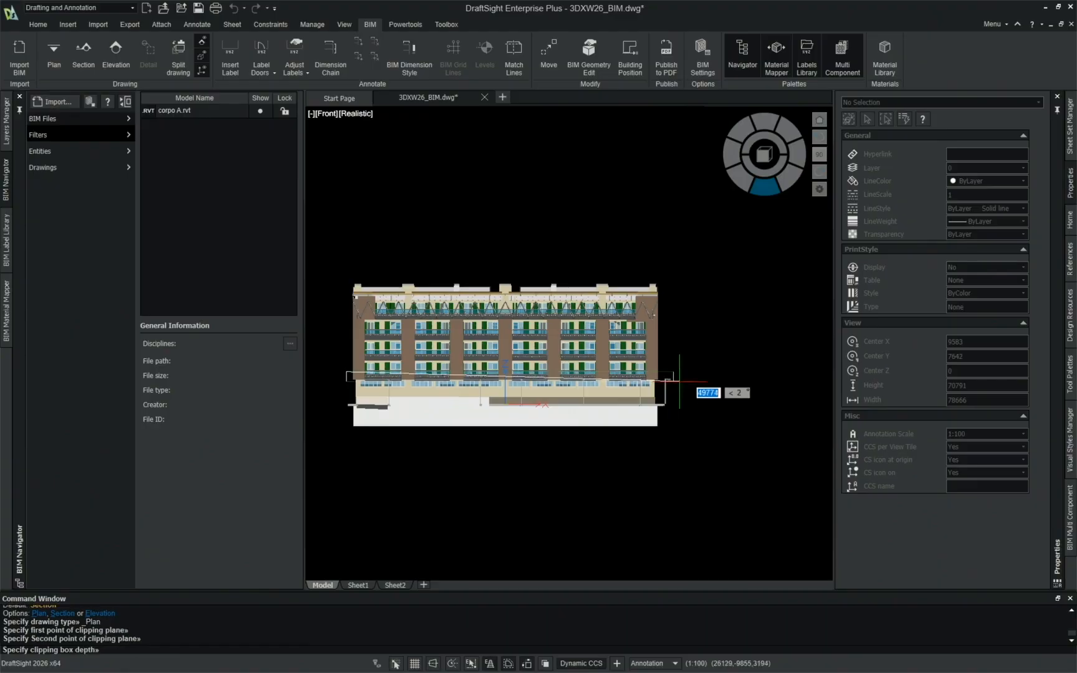
click(682, 389)
Step: Name the new plan SECOND FLOOR
text(S)
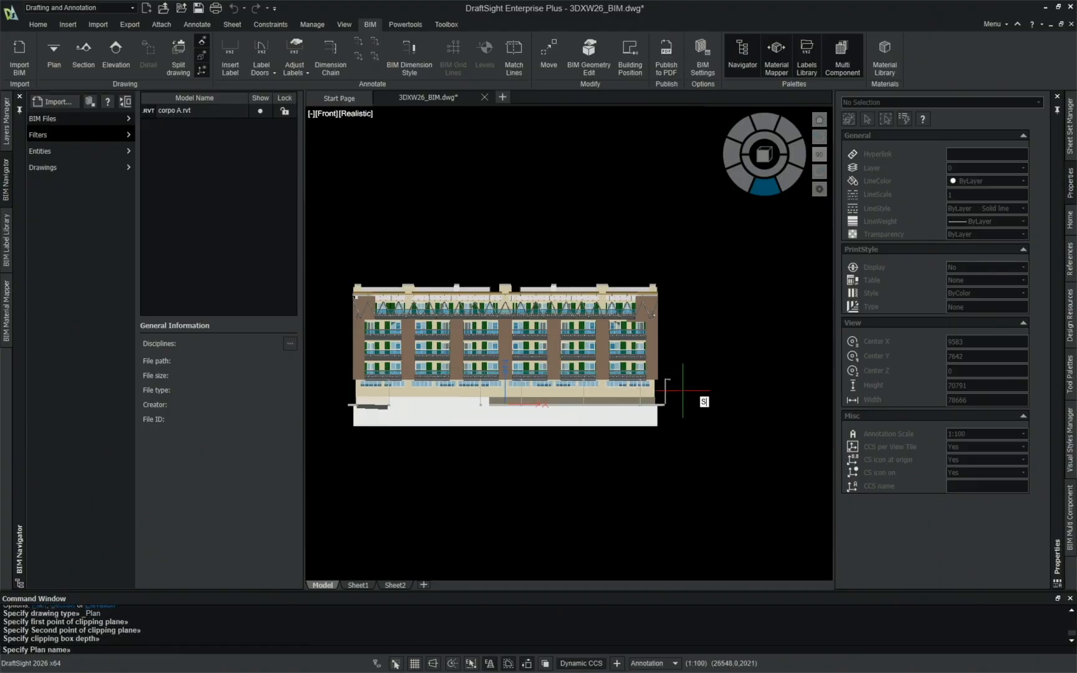
text(ECOND FLOOR)
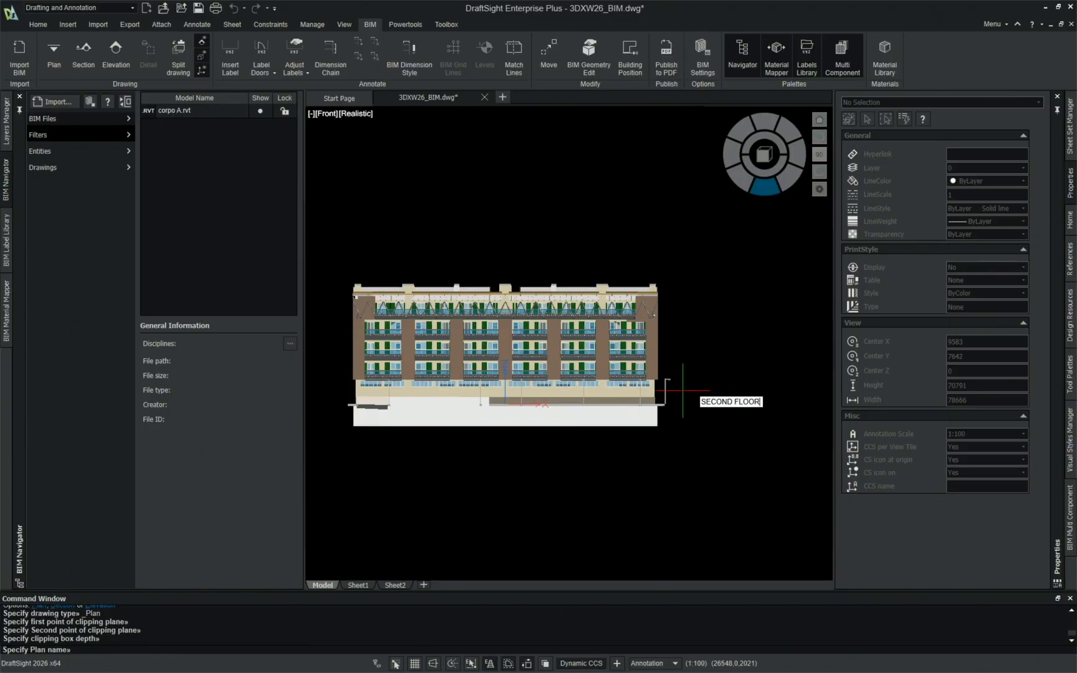
key(Return)
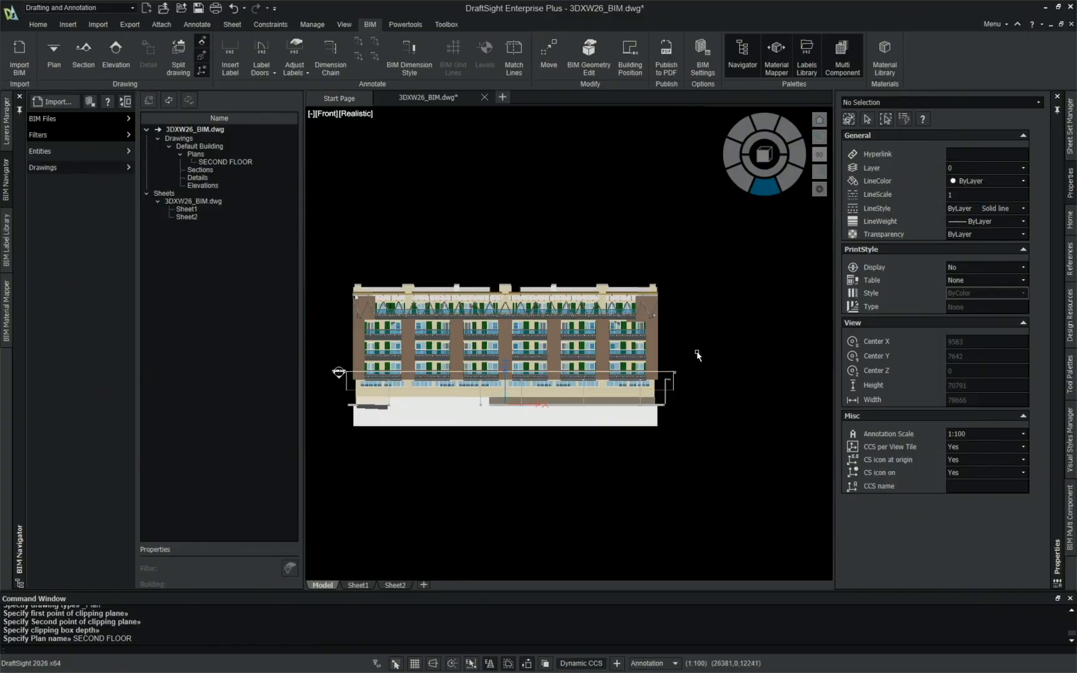
Step: Check the plan's clipping plane in the SE Isometric view and open the SECOND FLOOR plan drawing
click(790, 183)
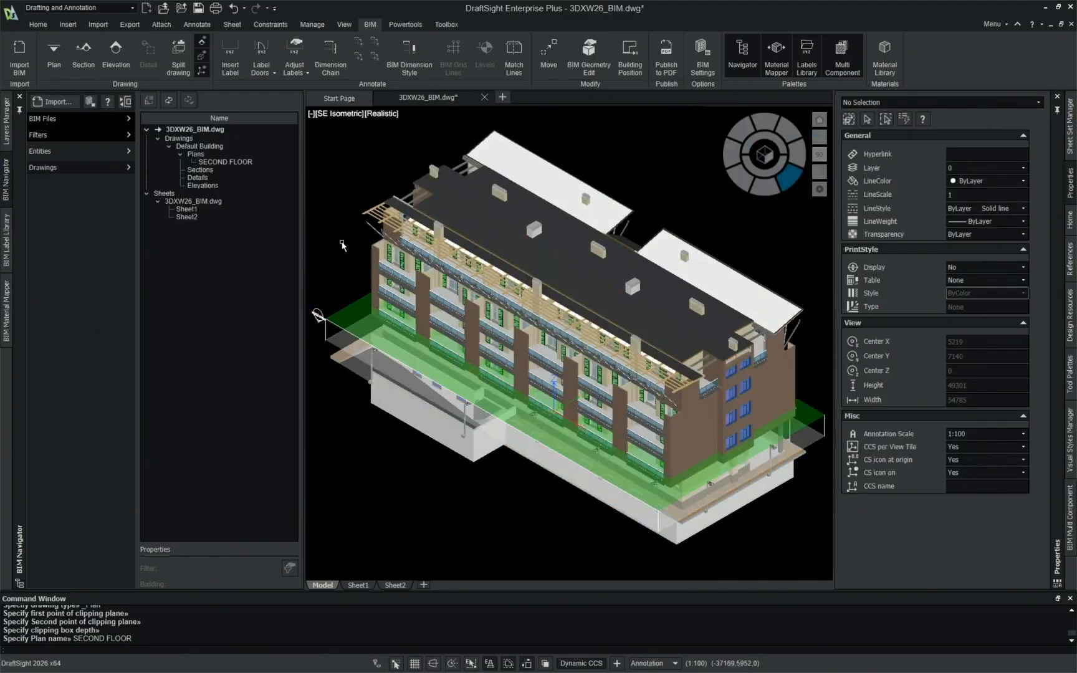
scroll(324, 327, up, 5)
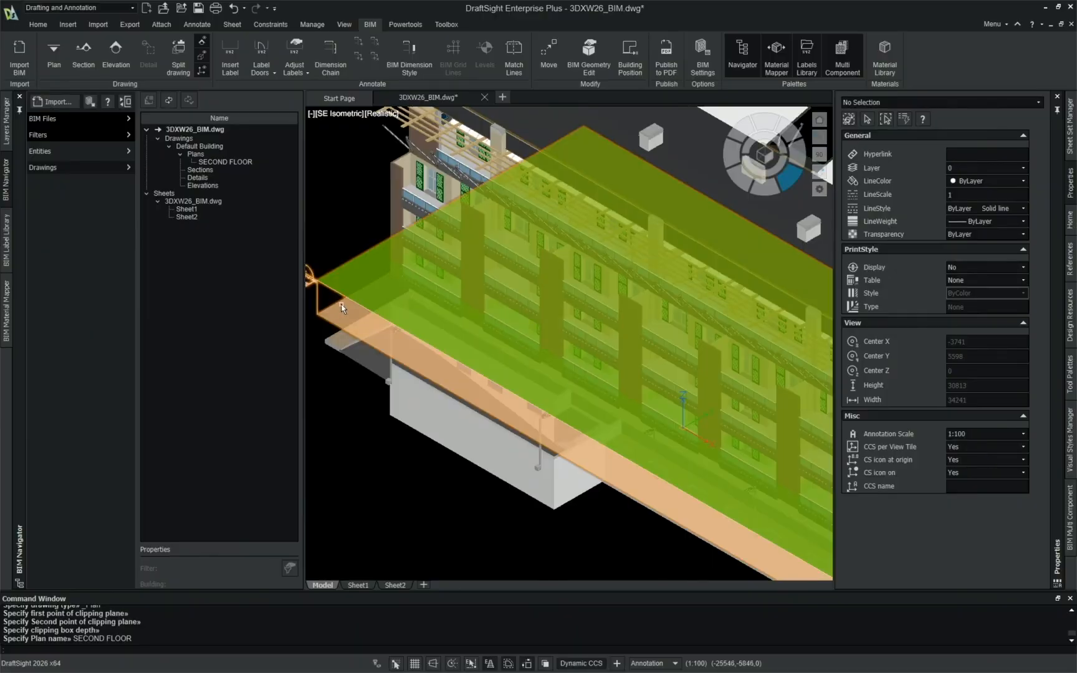
key(Escape)
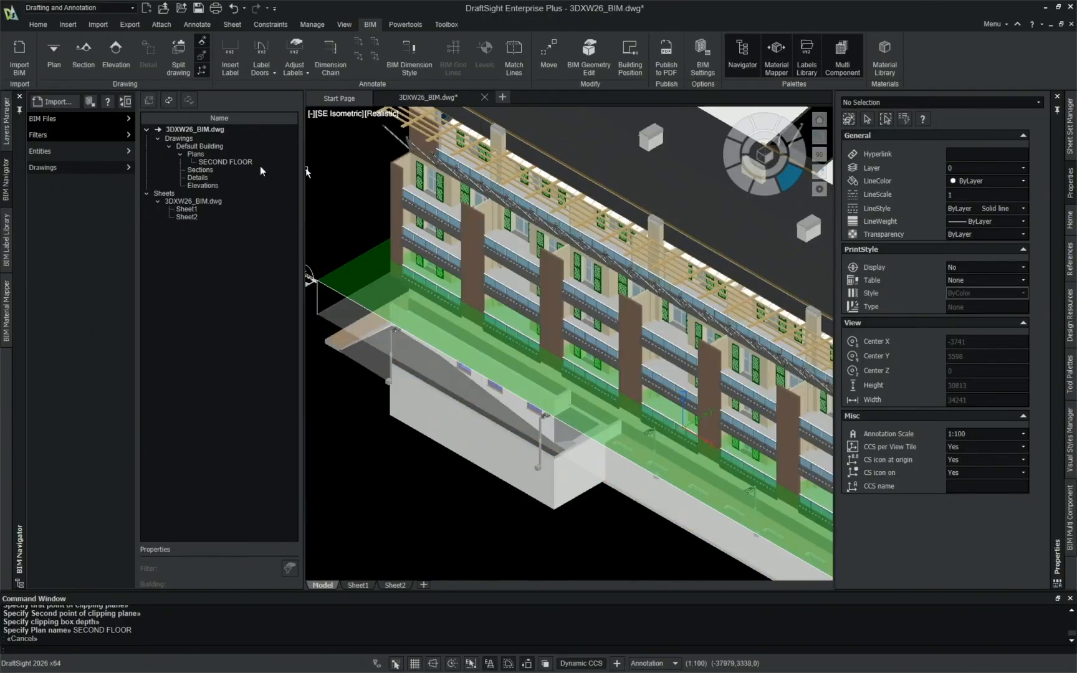
middle_click(359, 143)
middle_click(360, 142)
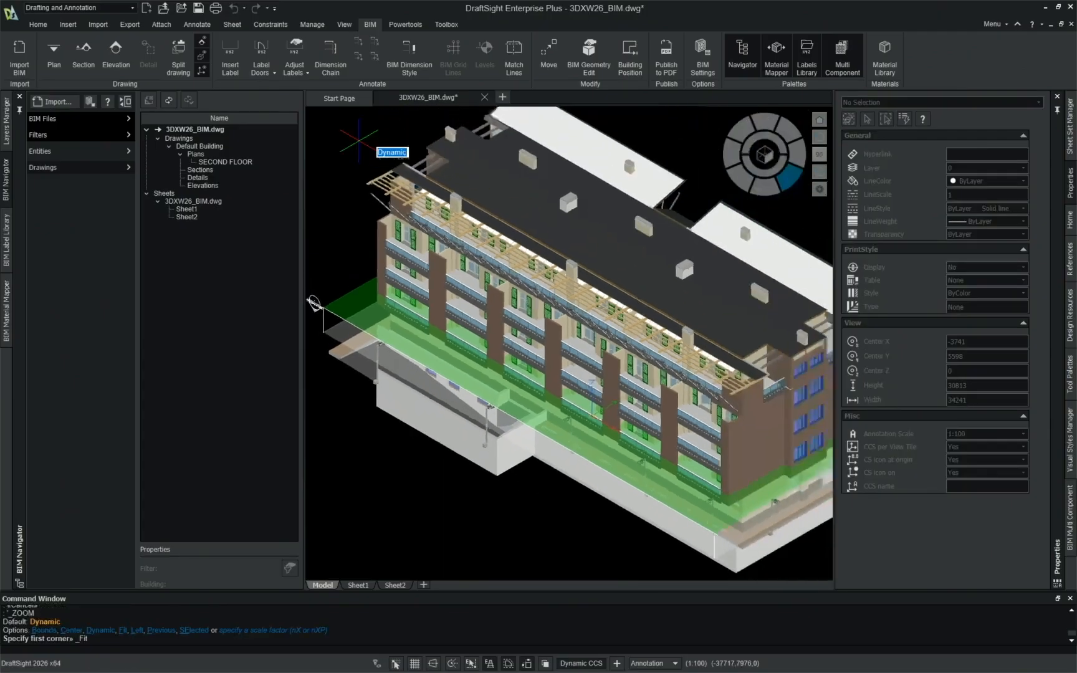
key(Escape)
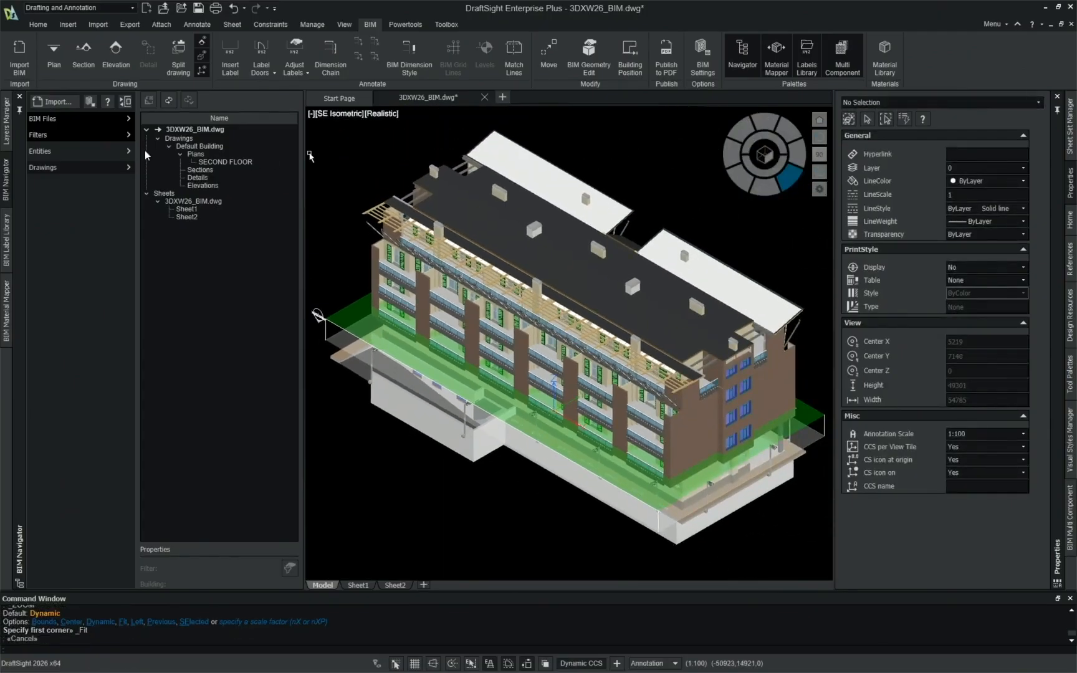
double_click(215, 163)
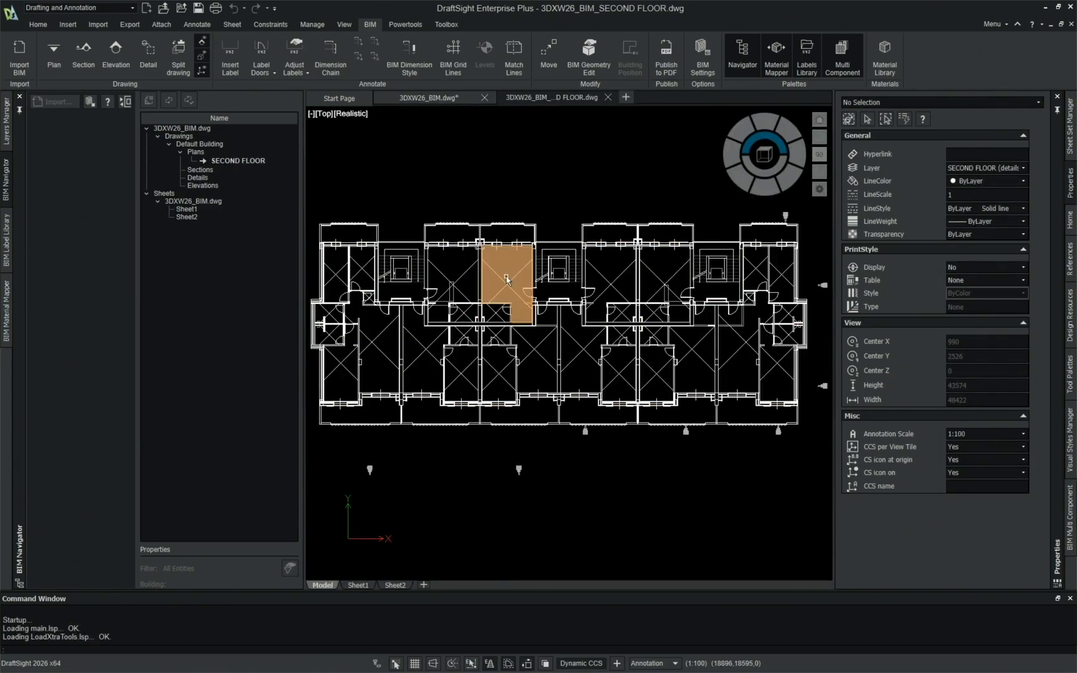
click(507, 279)
right_click(507, 278)
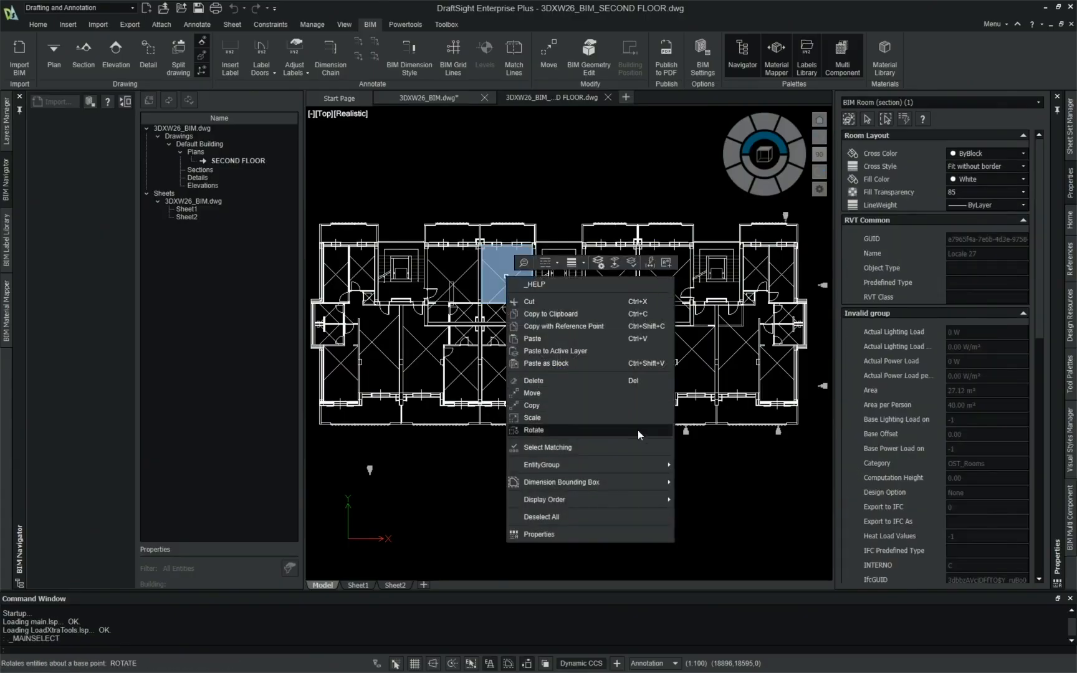
key(Escape)
key(Escape)
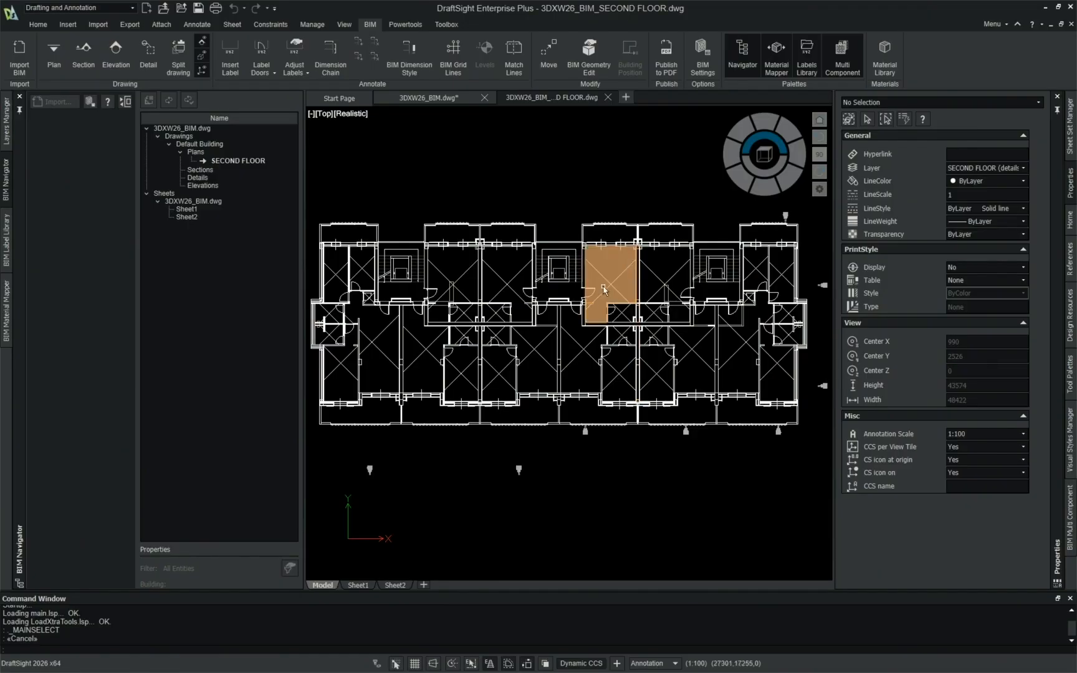
Step: Select all BIM rooms of the plan by matching one upper room, and set their cross style to None
click(495, 275)
right_click(495, 274)
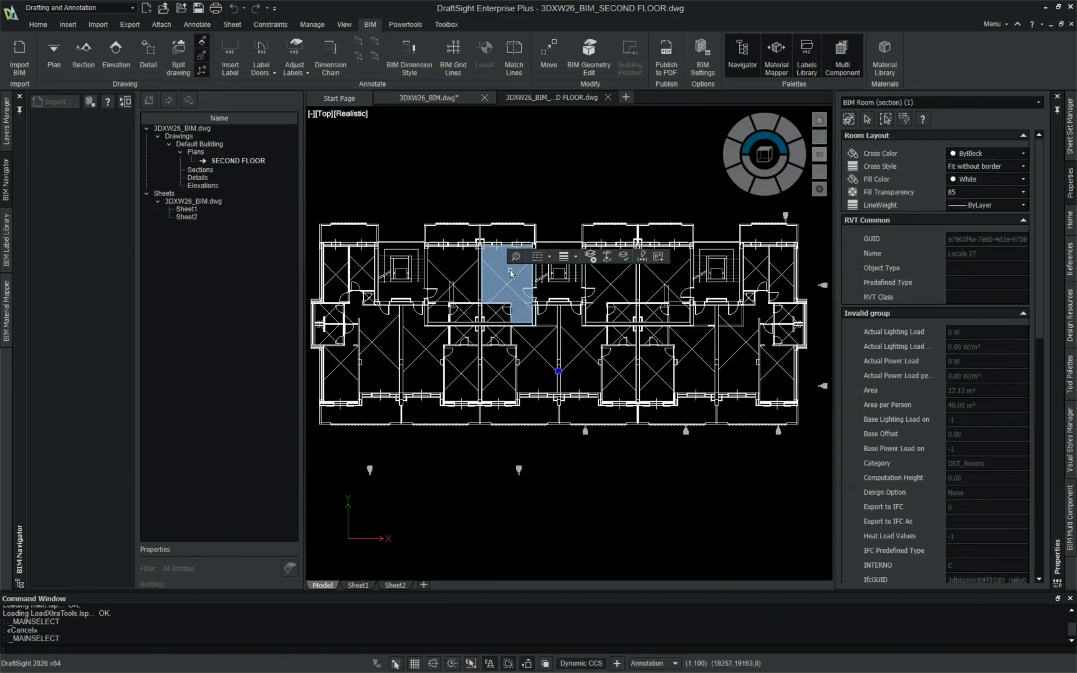
click(608, 443)
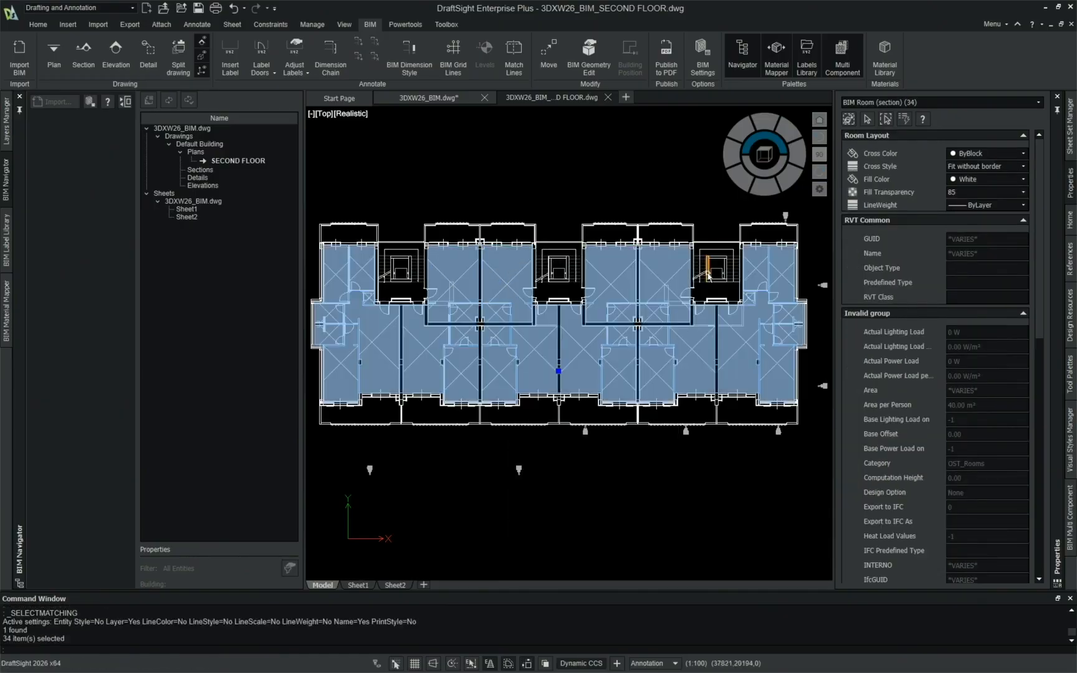
click(1001, 169)
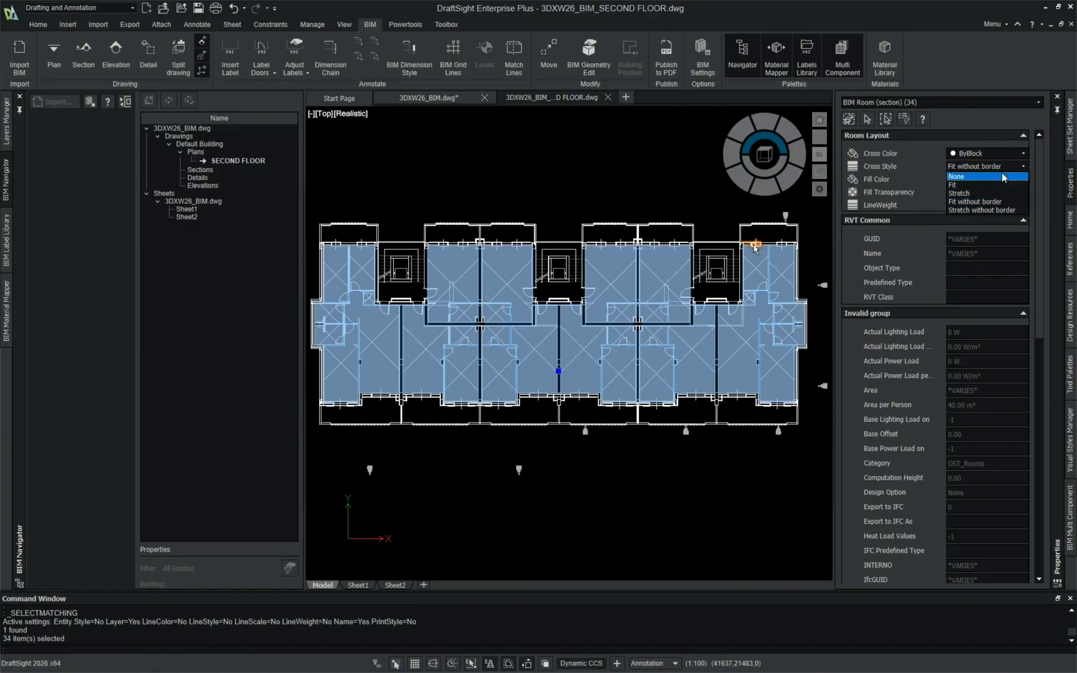
click(988, 177)
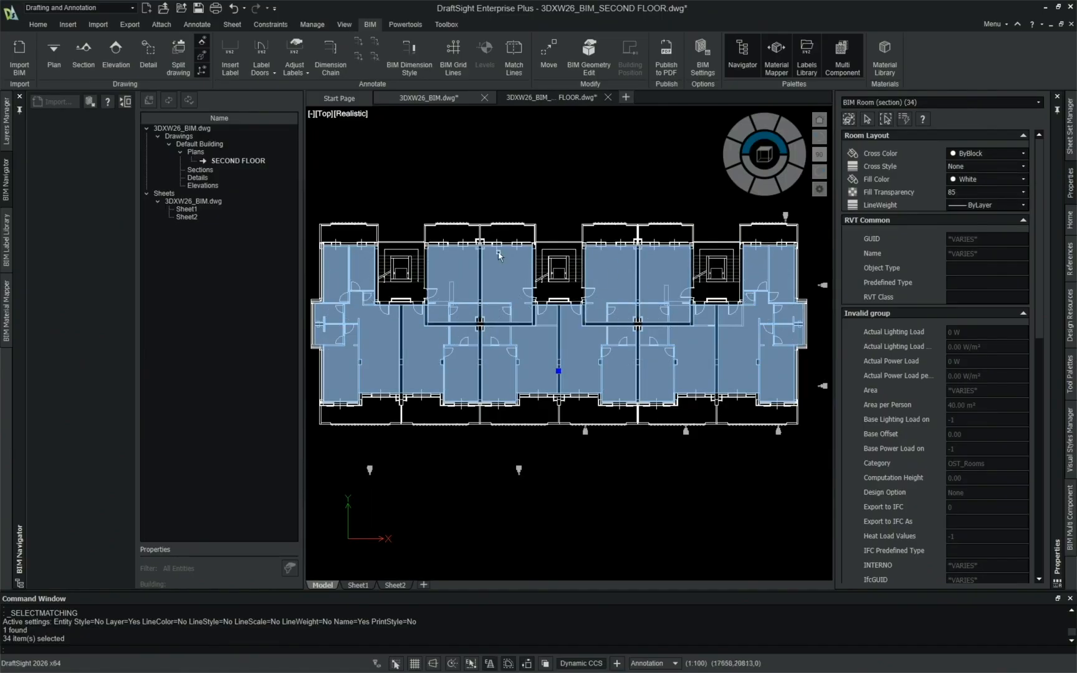
key(Escape)
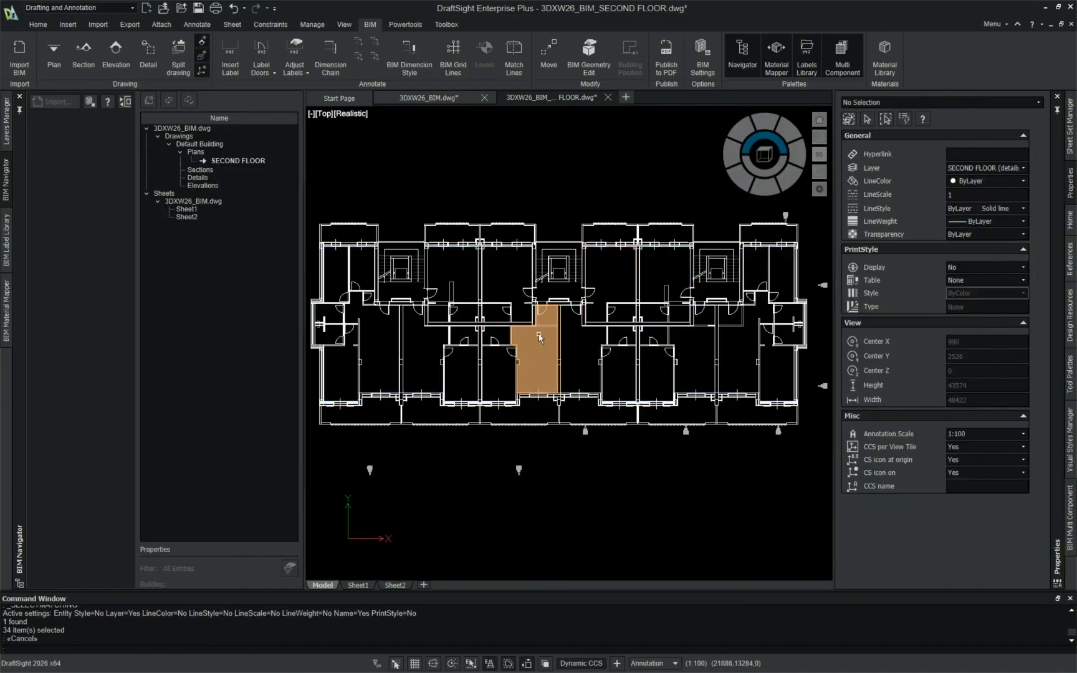
Step: Examine the plan's stairwells, elevators, doors and windows up close along the length of the building
scroll(558, 289, up, 4)
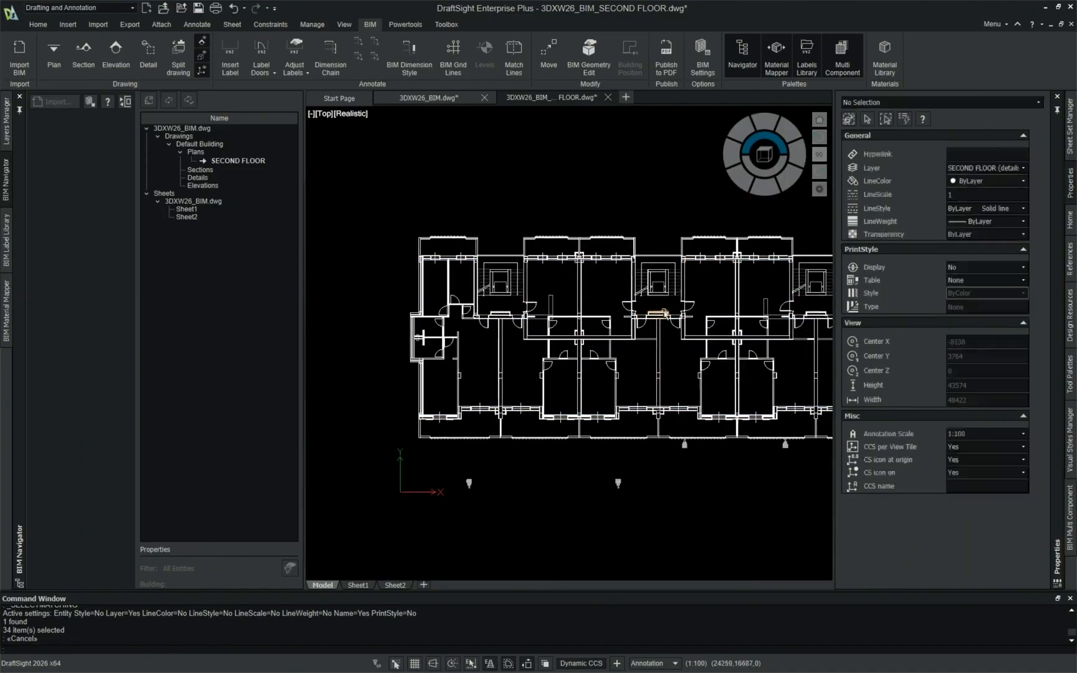
scroll(617, 311, up, 2)
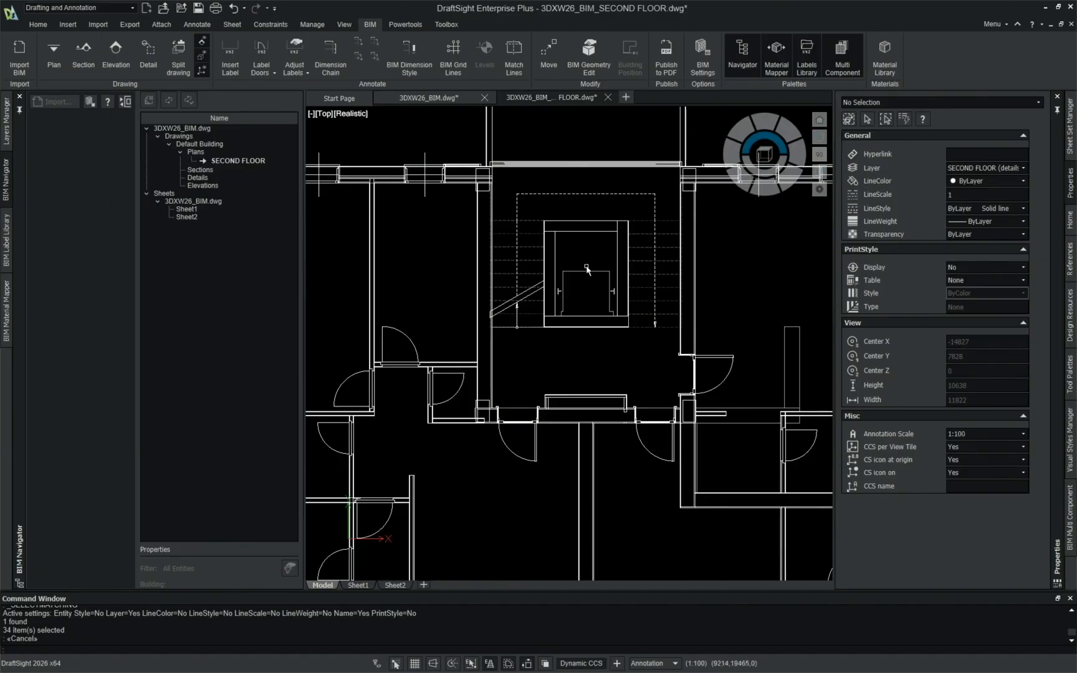
scroll(605, 244, down, 4)
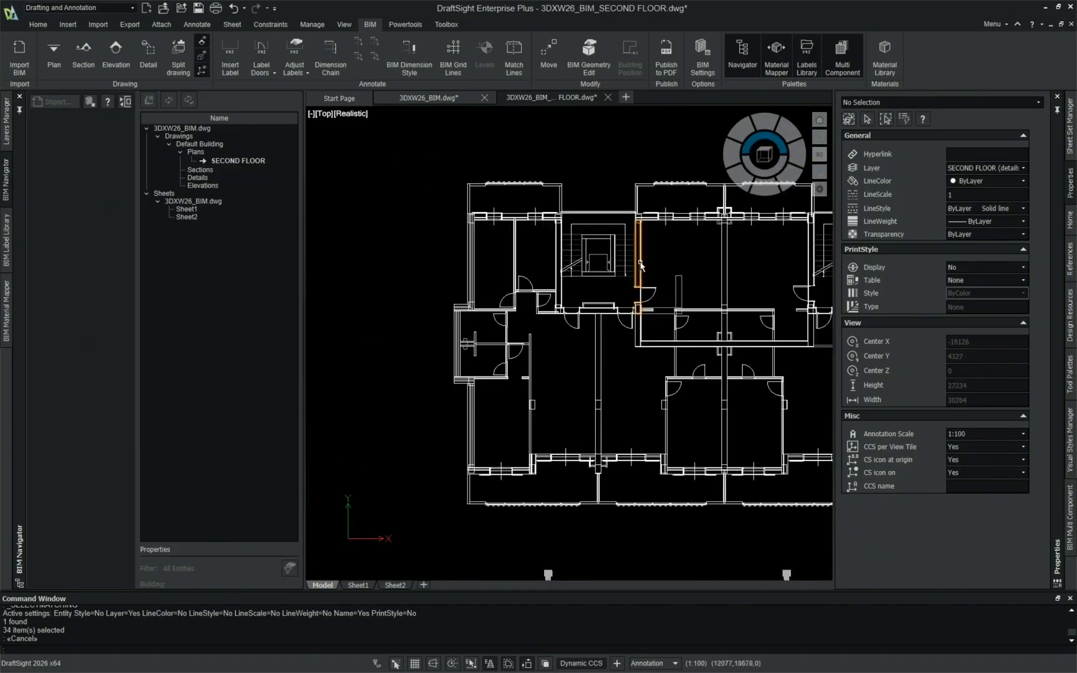
middle_drag(627, 292, 545, 296)
mouse_move(675, 294)
middle_down()
mouse_move(537, 295)
mouse_move(646, 309)
mouse_move(542, 308)
middle_up()
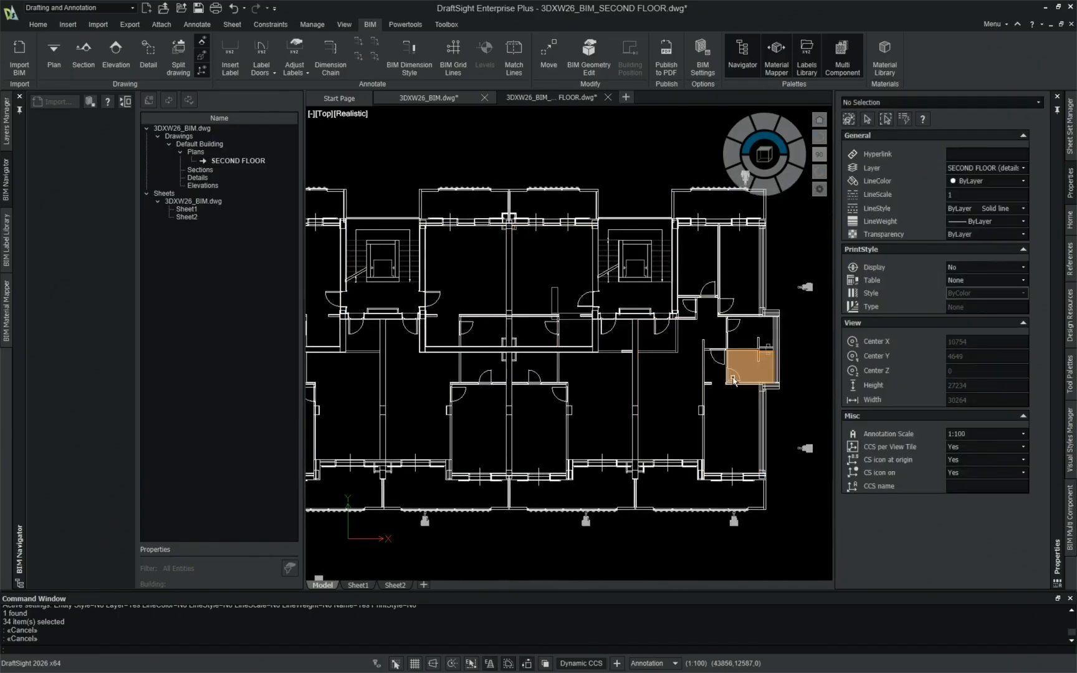
middle_drag(751, 368, 666, 337)
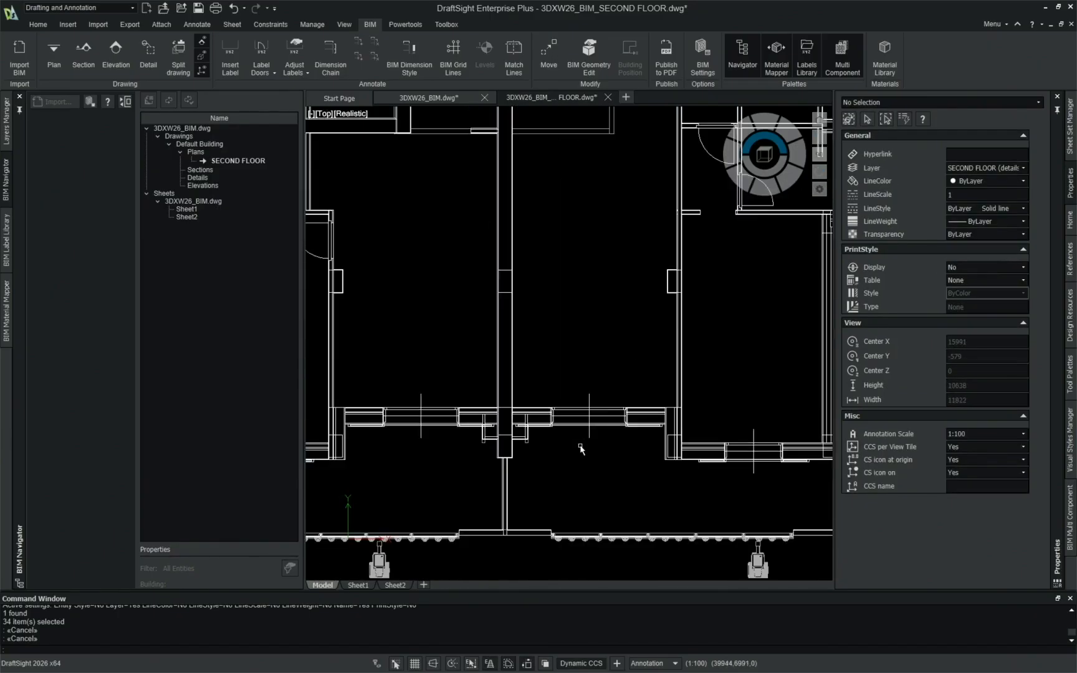
Step: Review the room layout, RVT and BIM Room properties of the lower corner room at the building's right end
click(688, 359)
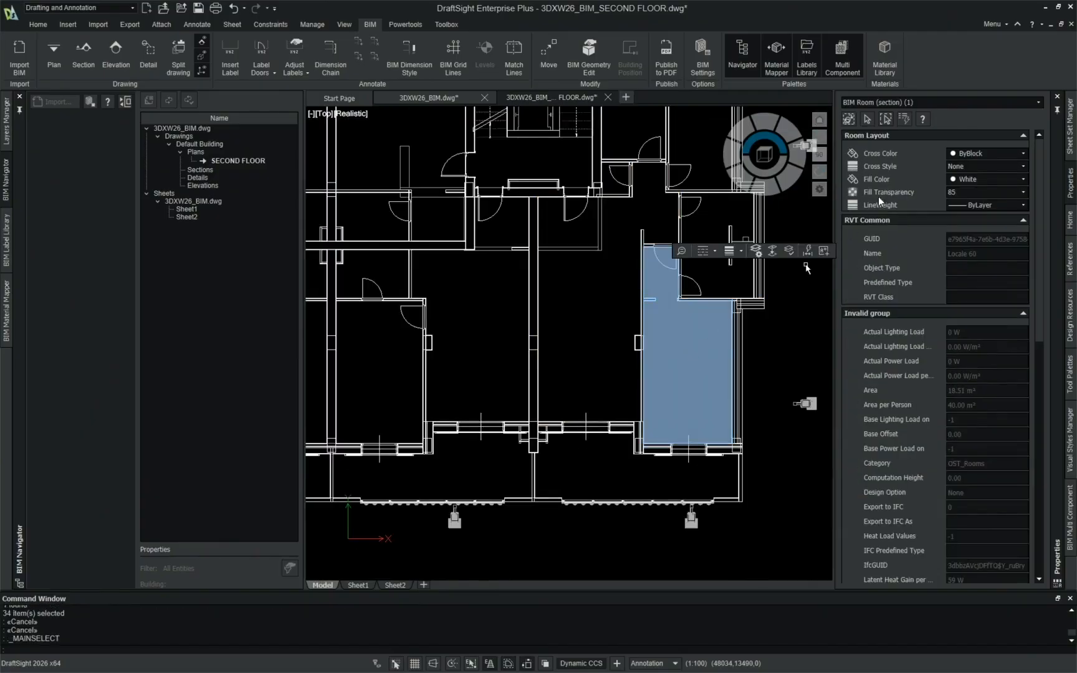
drag(1037, 252, 1041, 275)
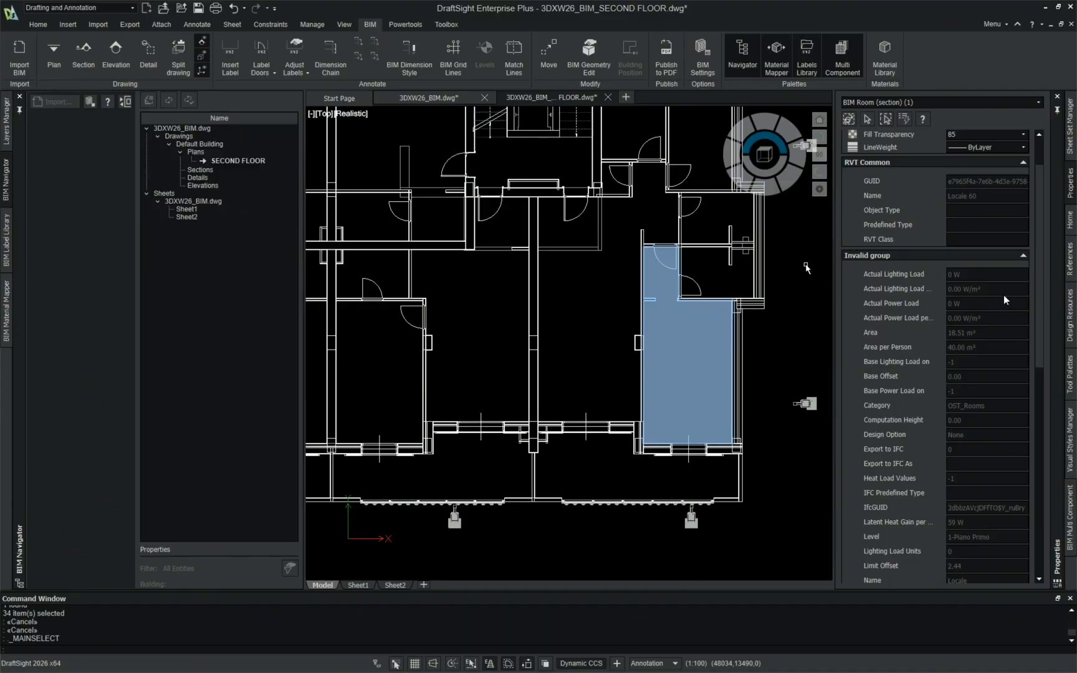
drag(1037, 264, 1032, 405)
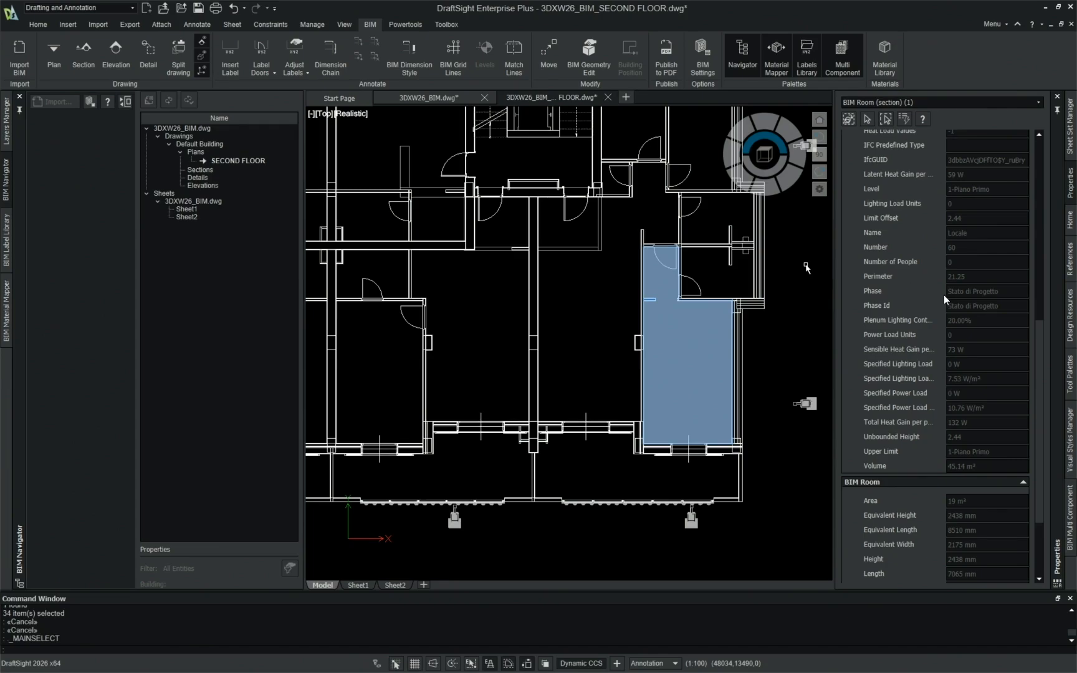
scroll(944, 299, down, 3)
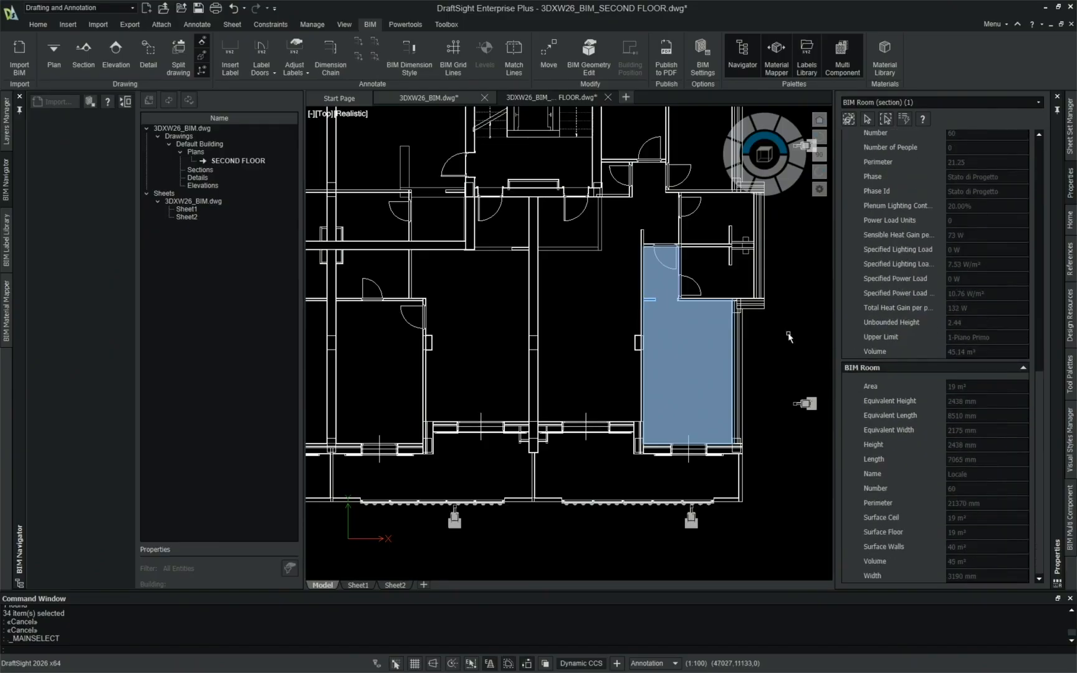
scroll(947, 309, up, 8)
scroll(966, 316, up, 4)
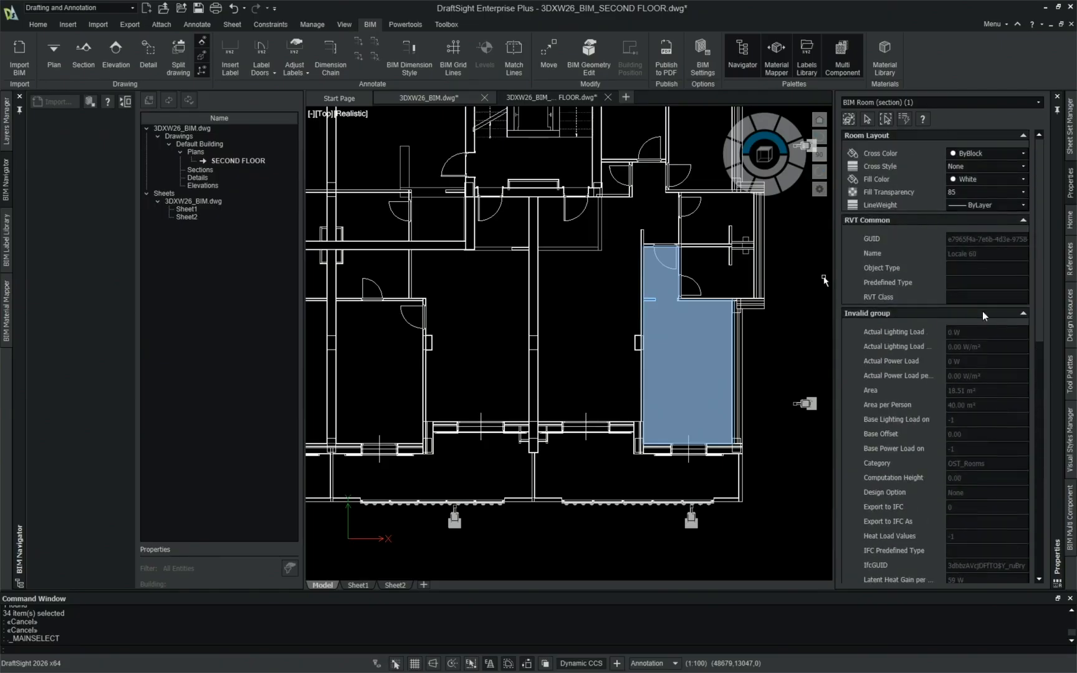
key(Escape)
Step: Fit the whole plan in view and close the SECOND FLOOR drawing, saving its changes
middle_click(683, 271)
middle_click(684, 272)
key(Escape)
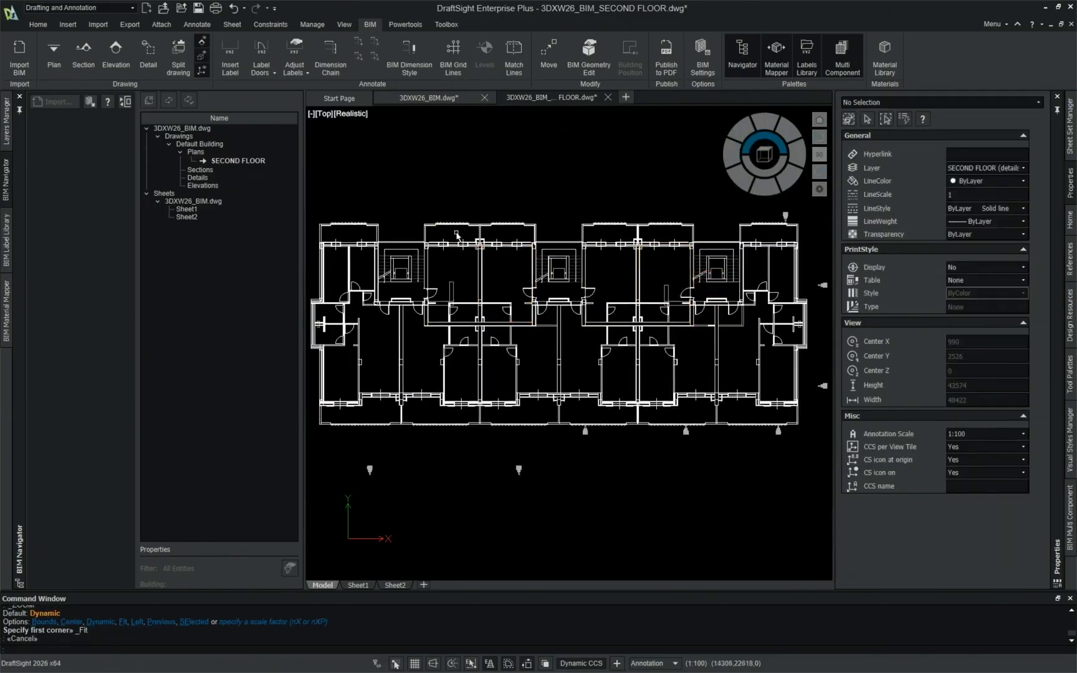
click(604, 97)
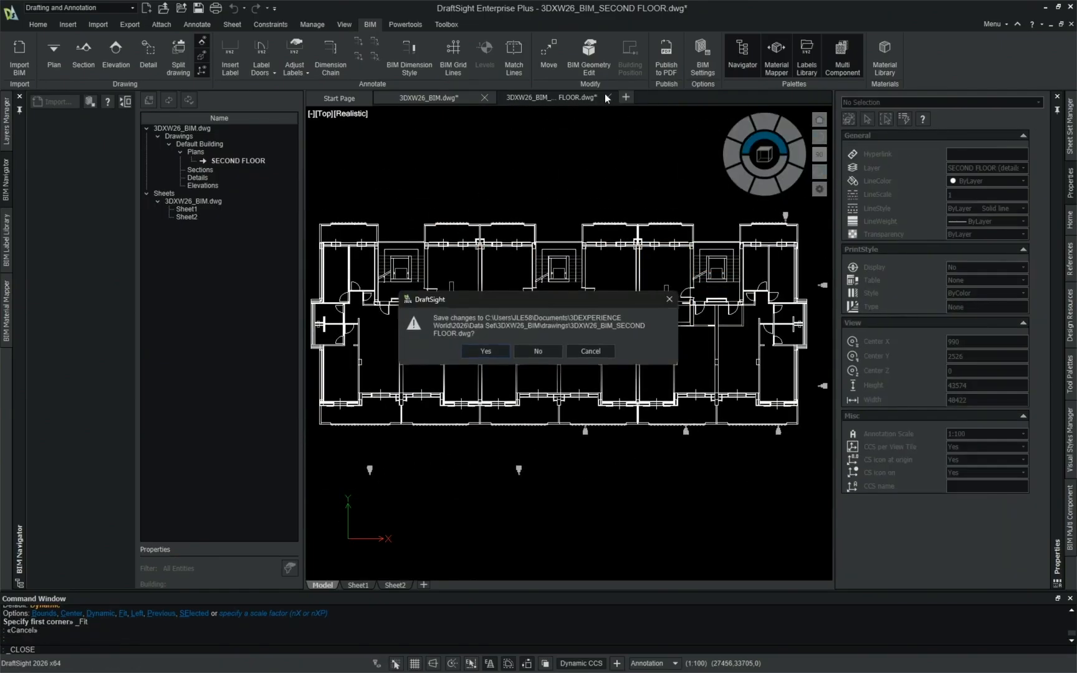
click(495, 352)
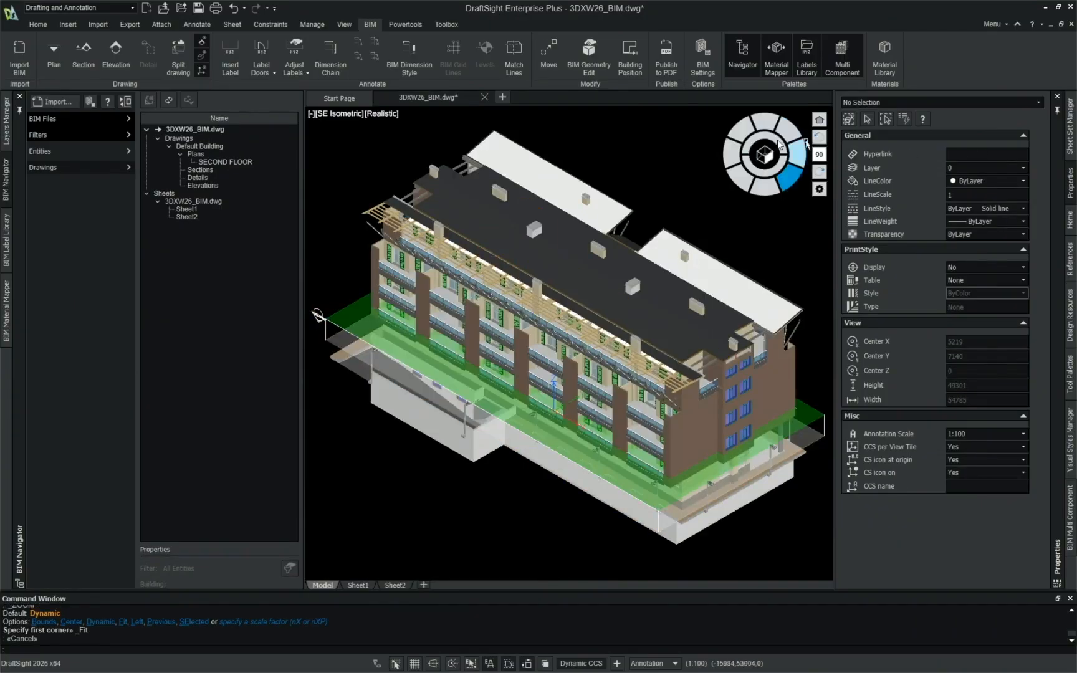
Step: Start a BIM section in the Top view and place its clipping plane lengthwise through the middle of the building
click(768, 144)
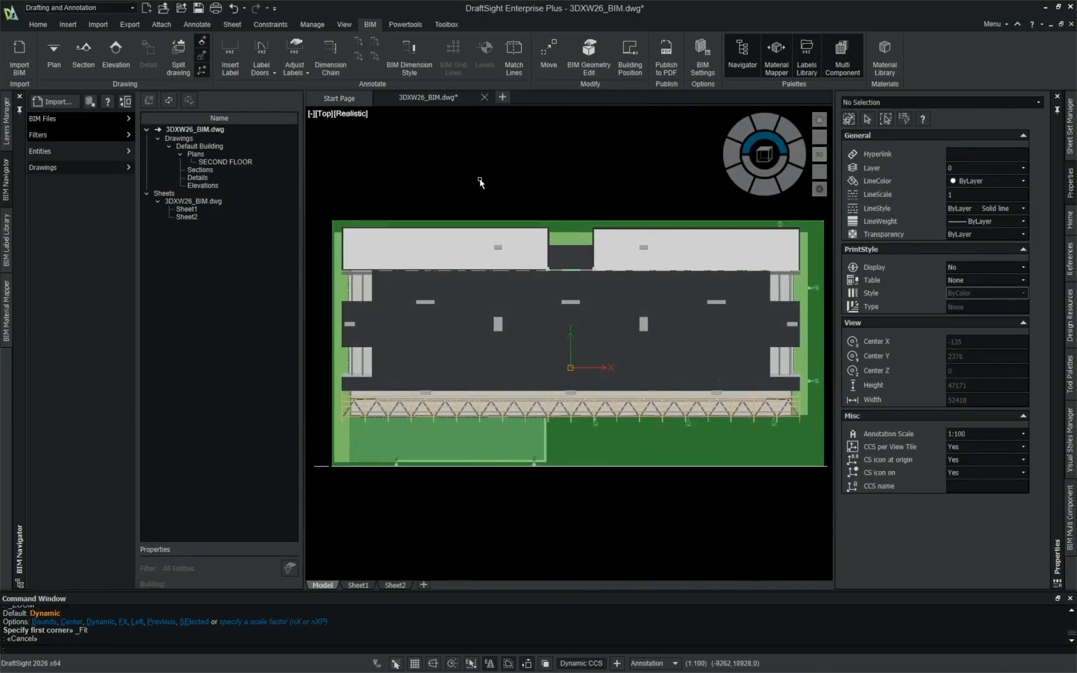
click(78, 63)
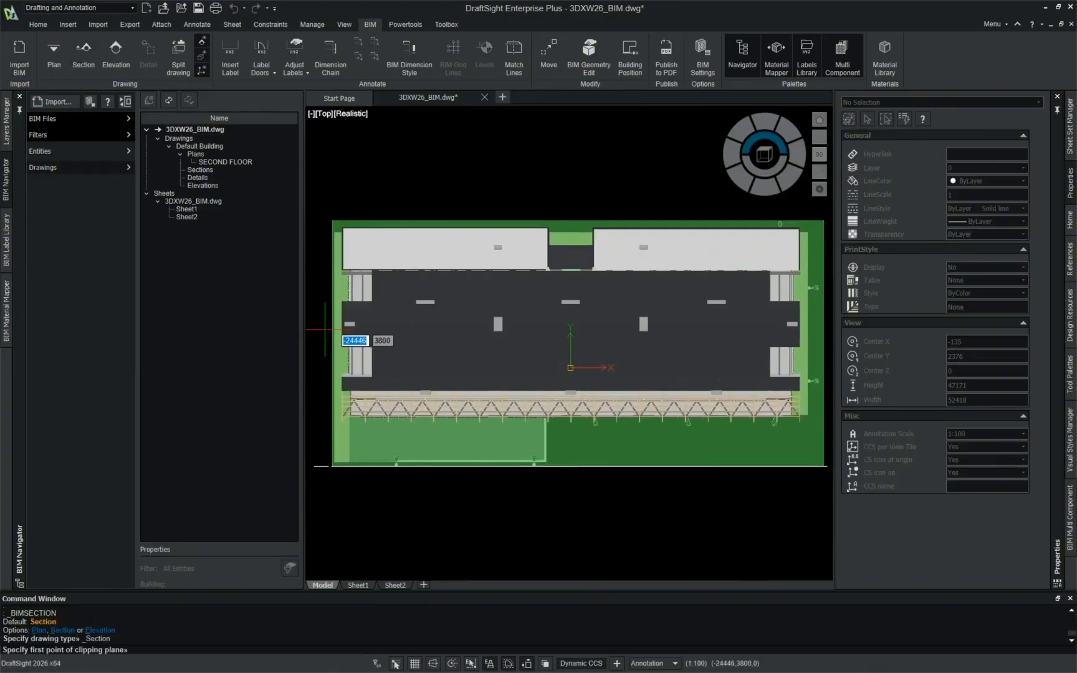
click(321, 325)
scroll(633, 332, up, 2)
scroll(725, 334, down, 4)
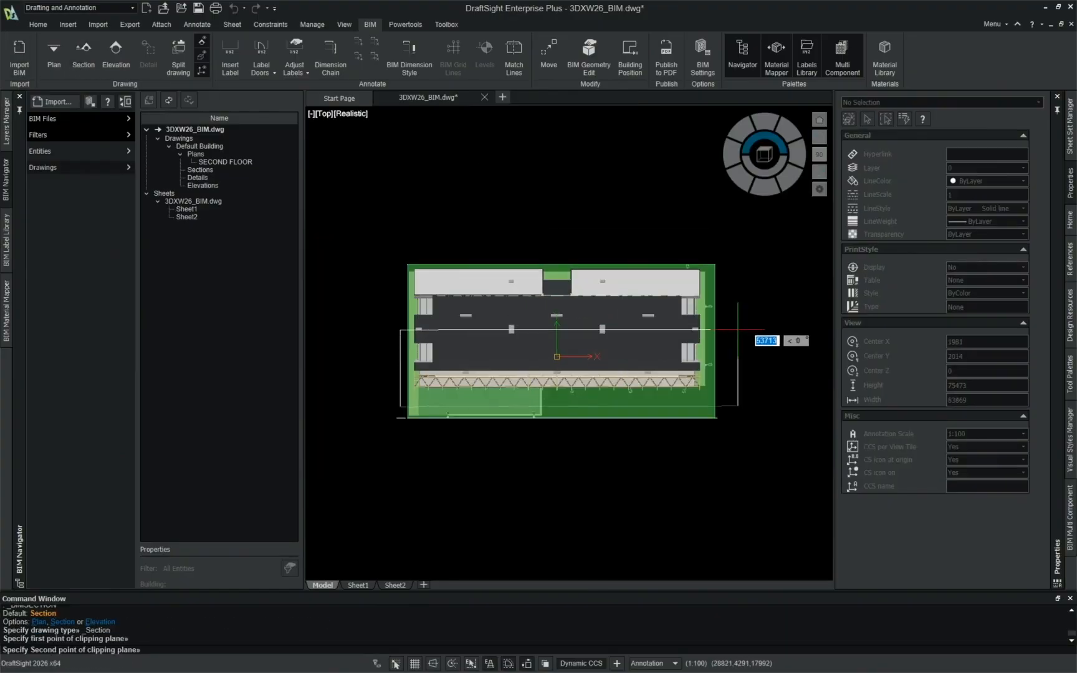
click(723, 333)
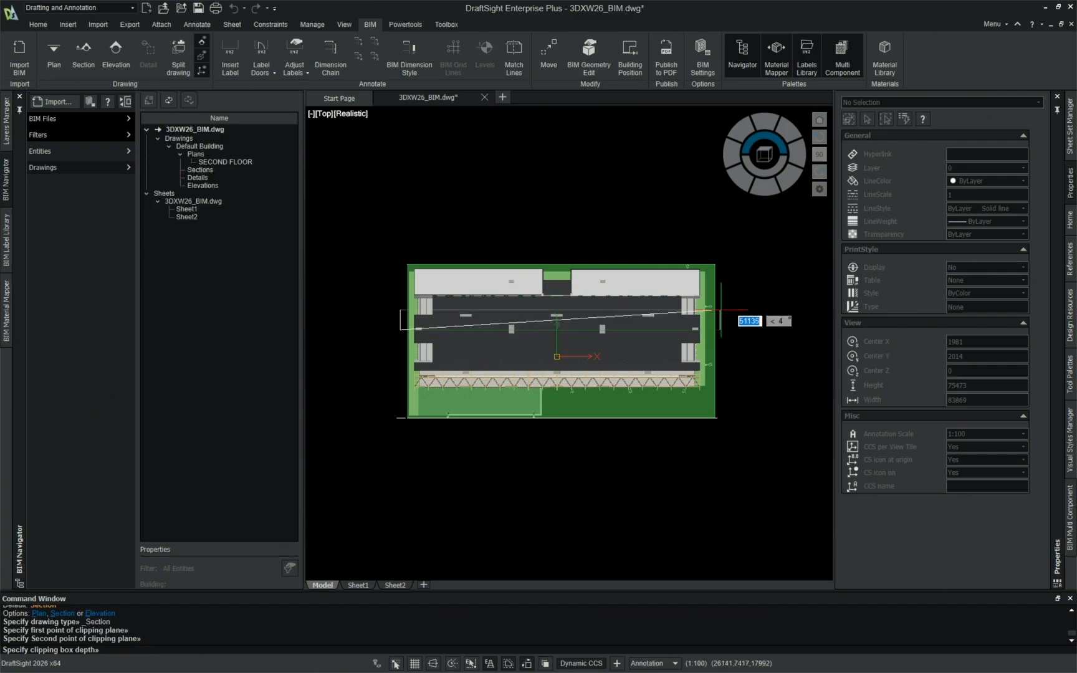
Step: Set the section's clipping depth past the rear of the building and name the section SECTION 1
shift+middle_drag(729, 281, 697, 272)
shift+middle_drag(751, 336, 668, 273)
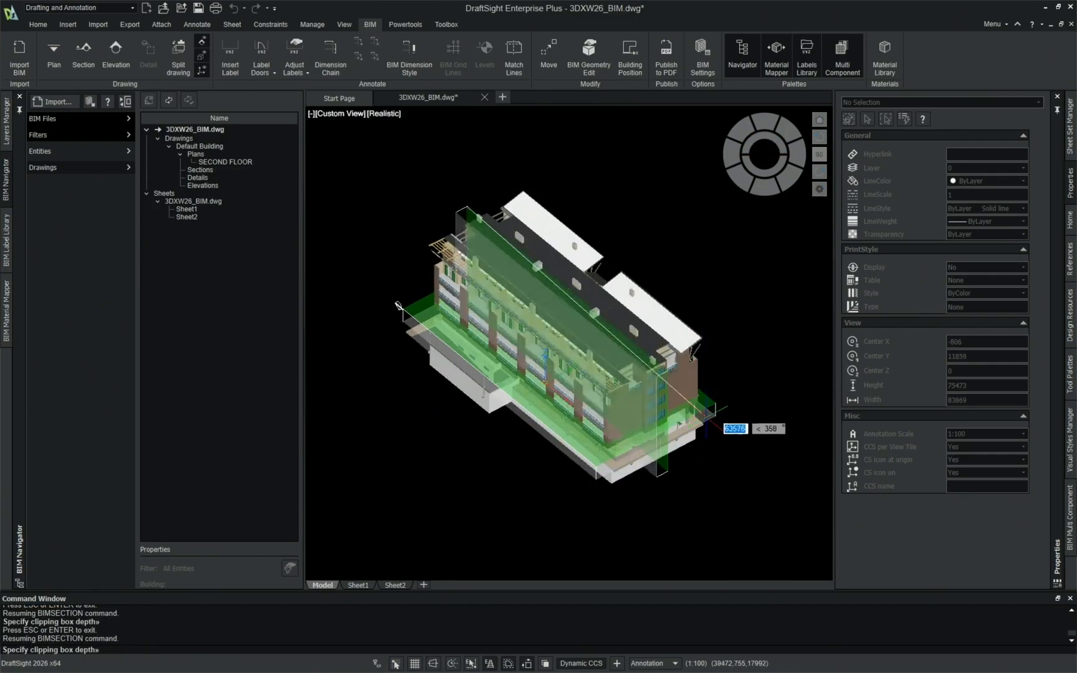
scroll(710, 418, up, 2)
middle_drag(548, 234, 640, 339)
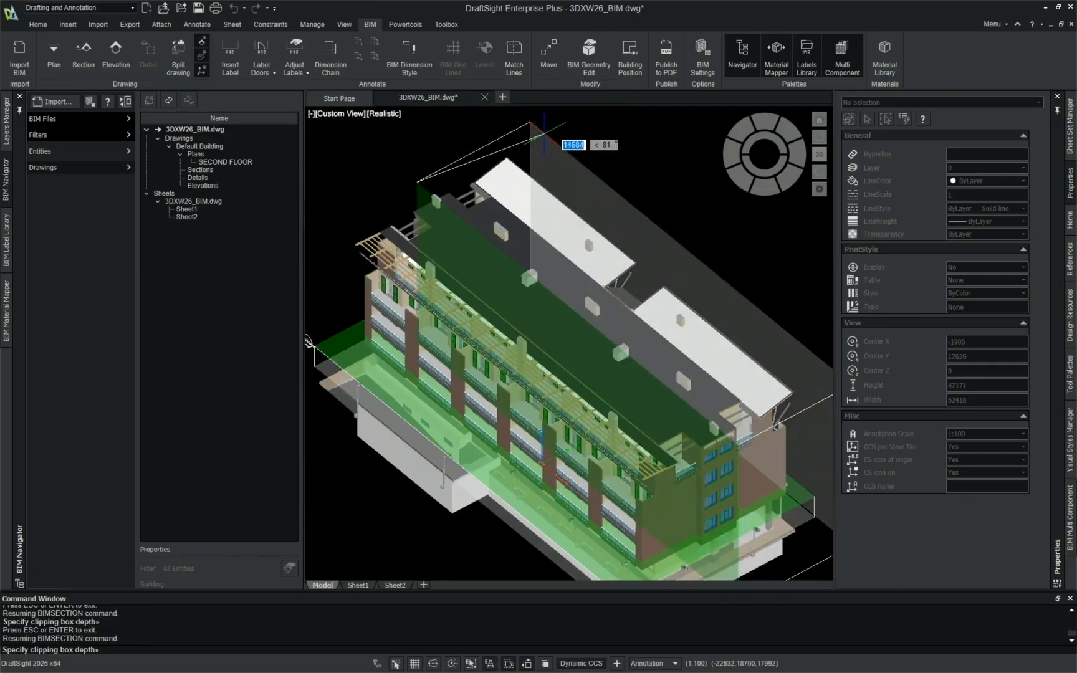
click(544, 133)
text(SECTION 1)
key(Return)
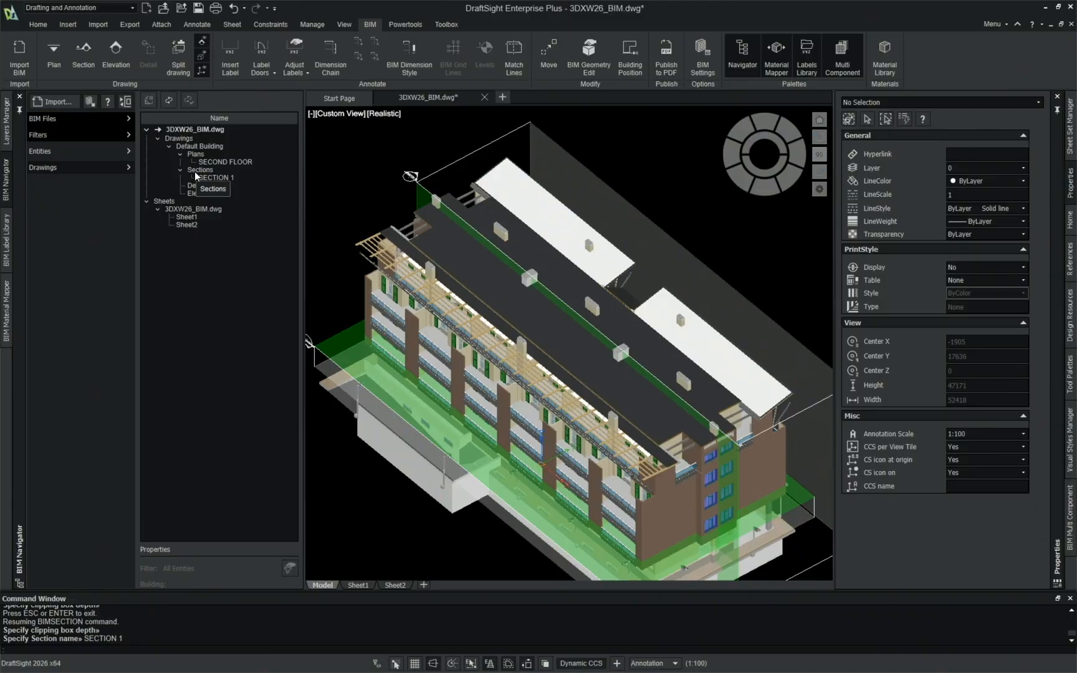
Step: Open the SECTION 1 drawing and bring the SECOND FLOOR plan marker beside the building into close view
double_click(230, 178)
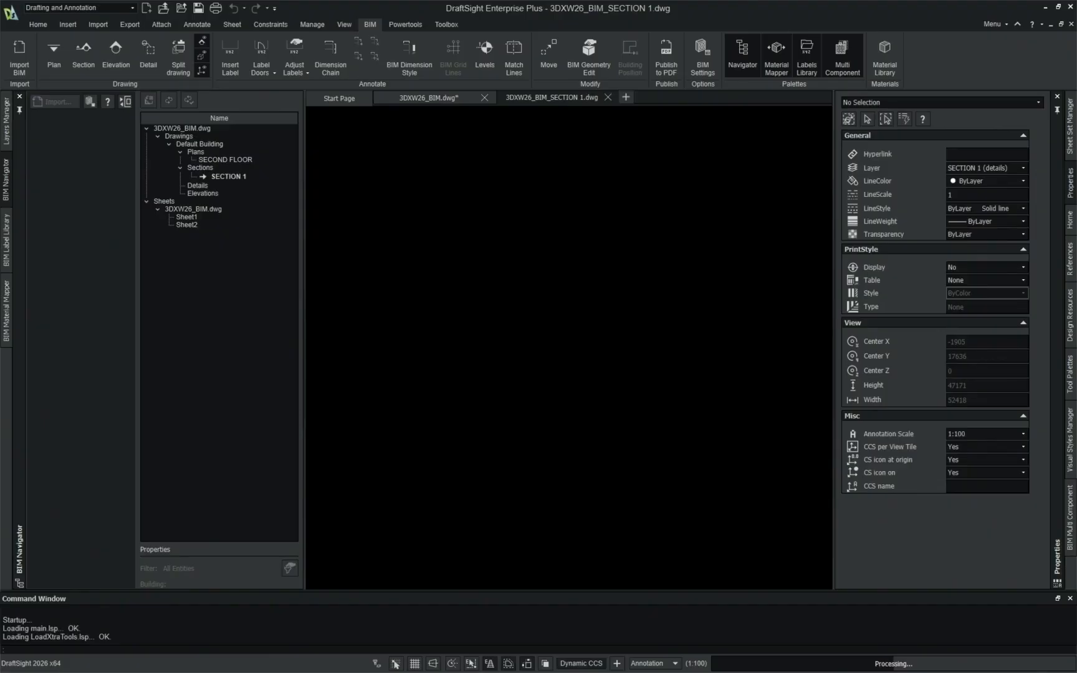
middle_drag(535, 295, 606, 293)
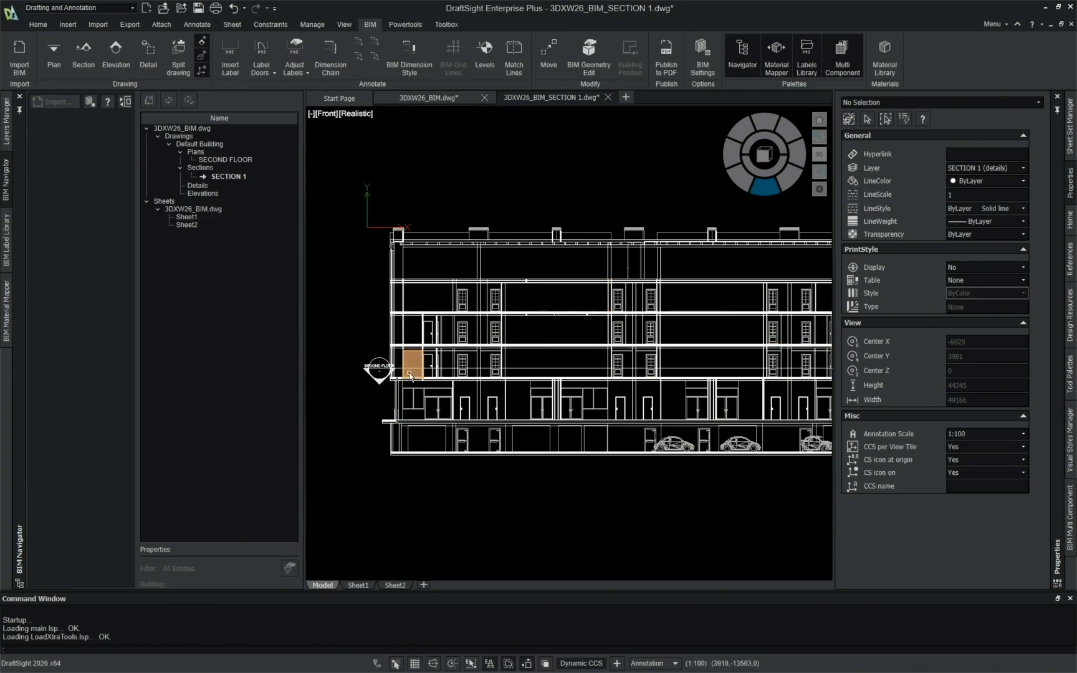
scroll(411, 374, down, 2)
scroll(599, 379, up, 2)
middle_drag(597, 375, 729, 400)
scroll(380, 373, up, 2)
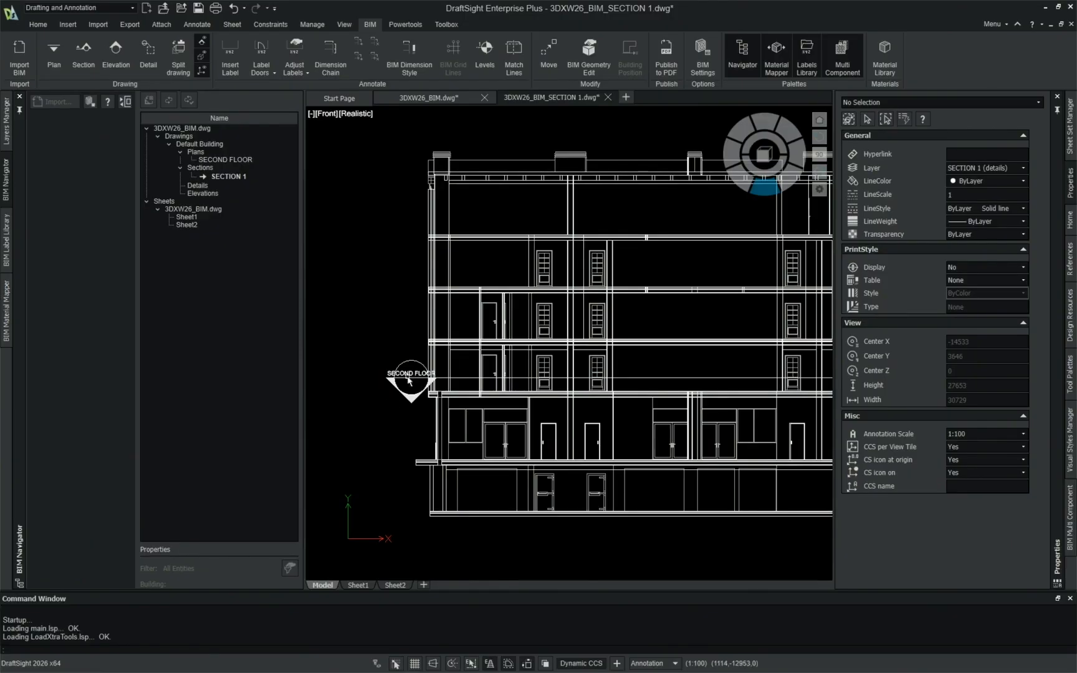
Step: Examine the SECOND FLOOR marker and its cutting line across the section, ending with the whole building in view
click(404, 377)
key(Escape)
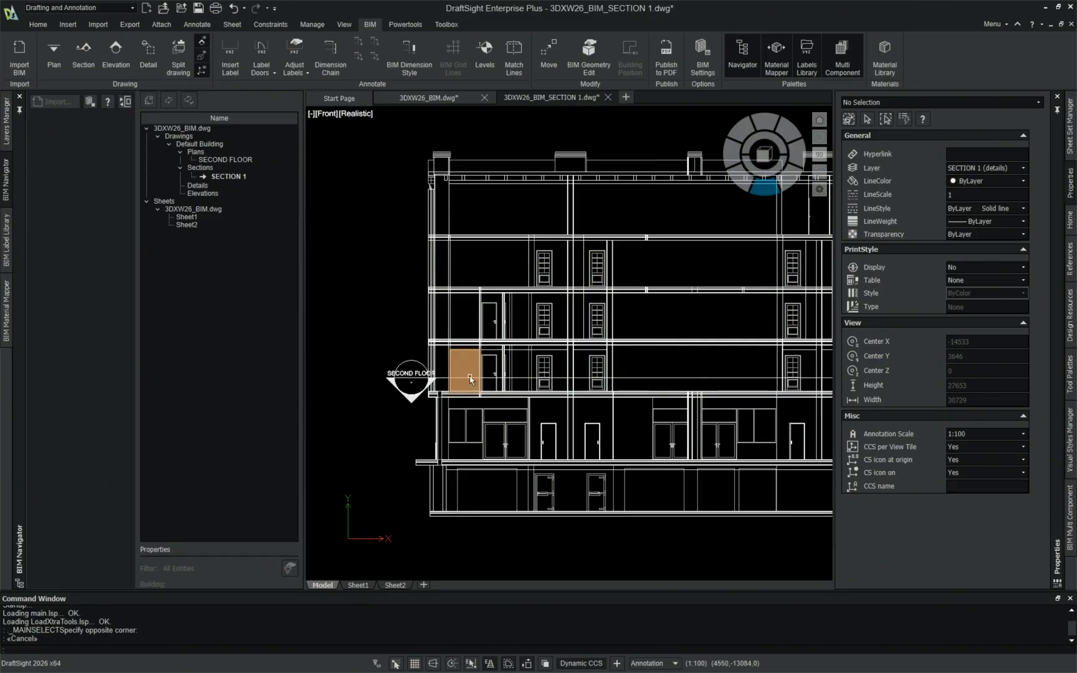
scroll(408, 368, up, 2)
scroll(374, 383, down, 2)
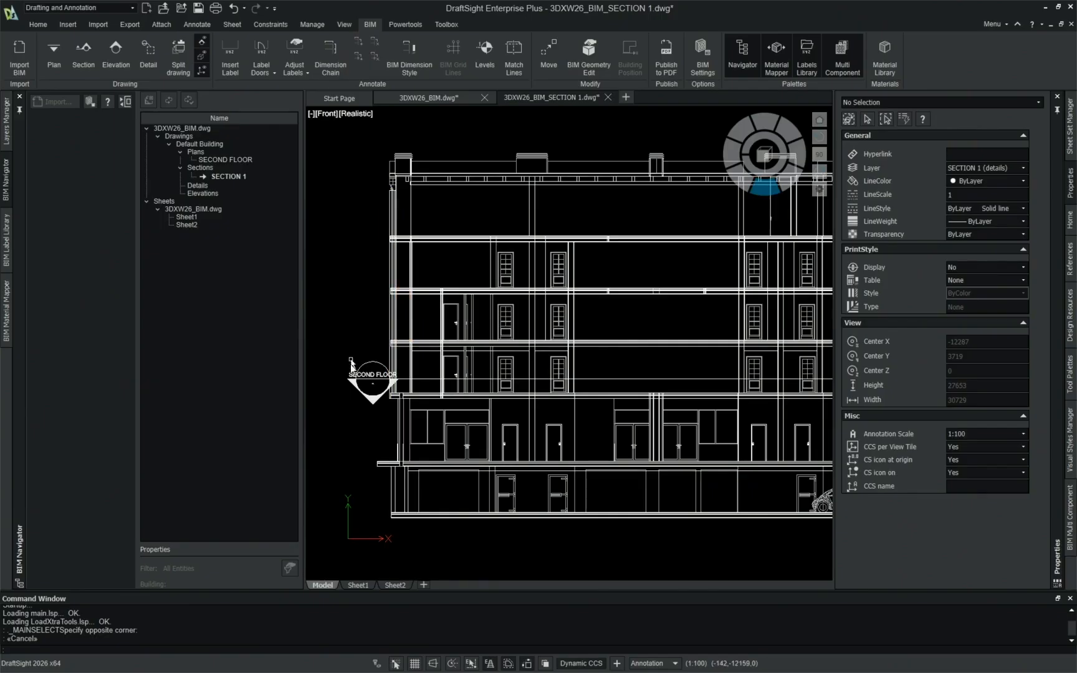
key(Escape)
scroll(401, 349, down, 3)
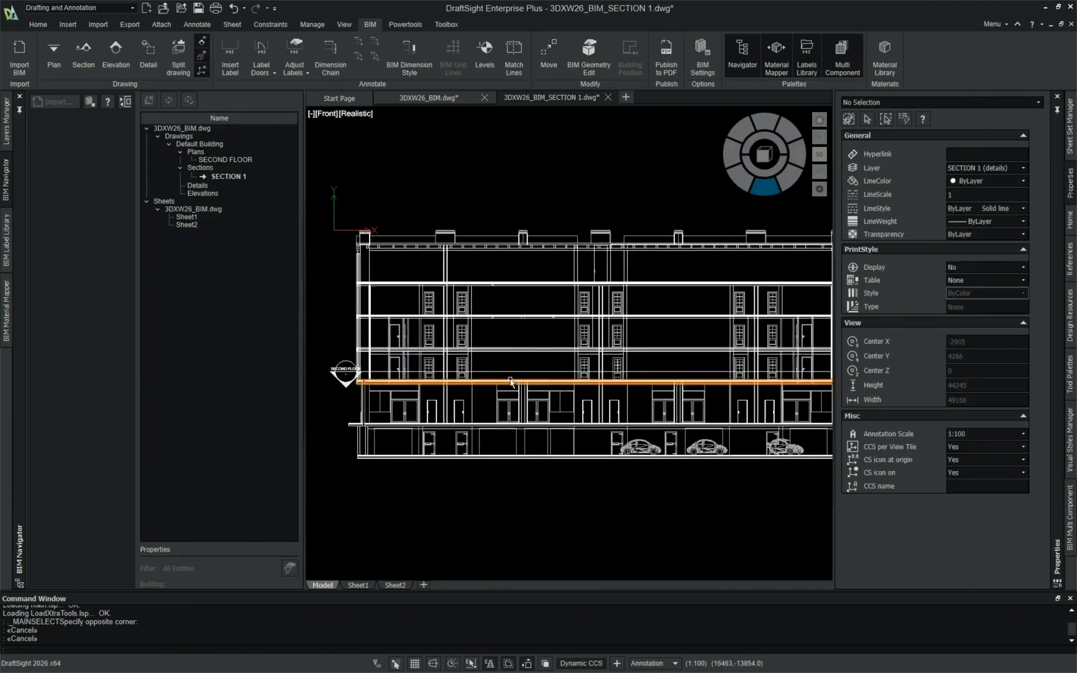
middle_click(526, 376)
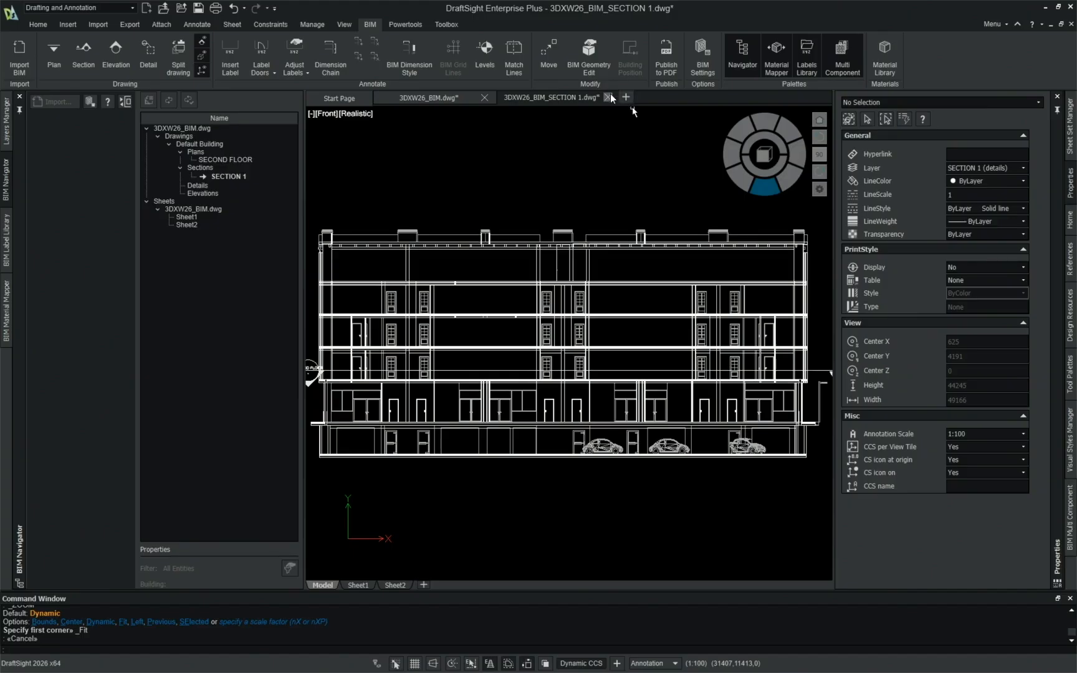
Step: Close the SECTION 1 drawing and save its changes
mouse_move(610, 94)
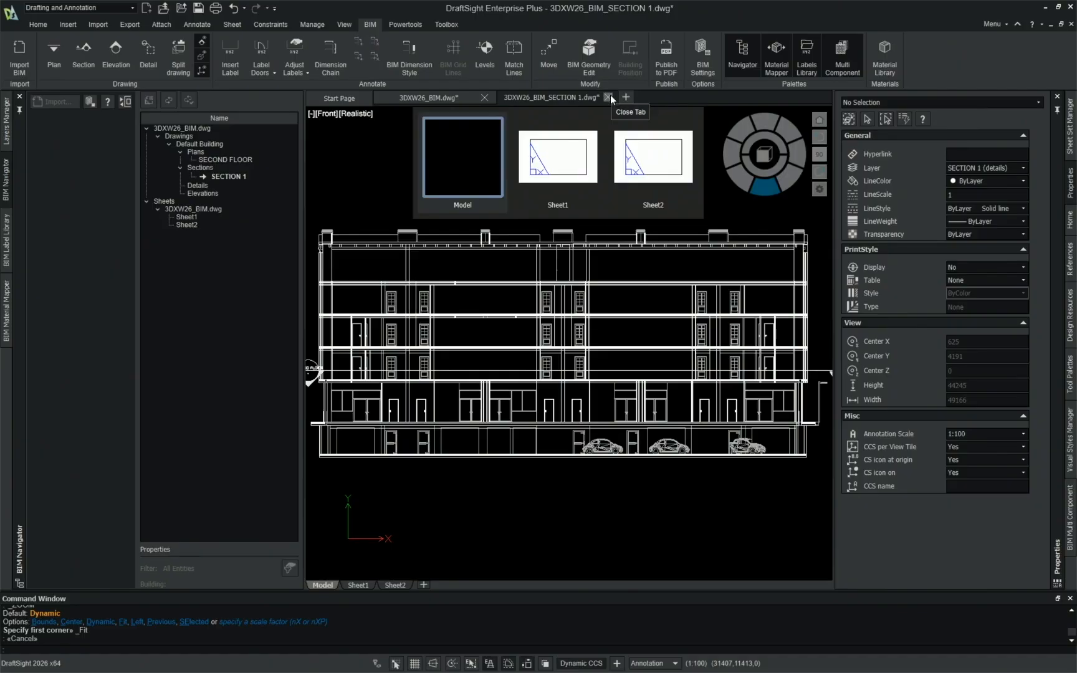
click(610, 95)
click(491, 346)
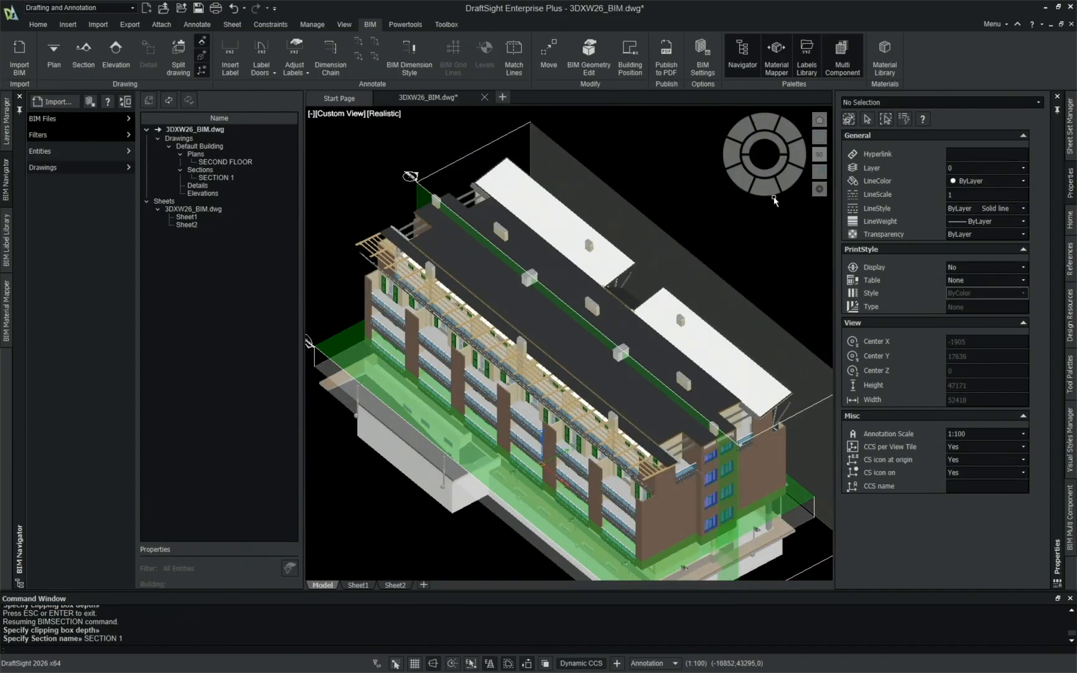
click(774, 200)
click(775, 210)
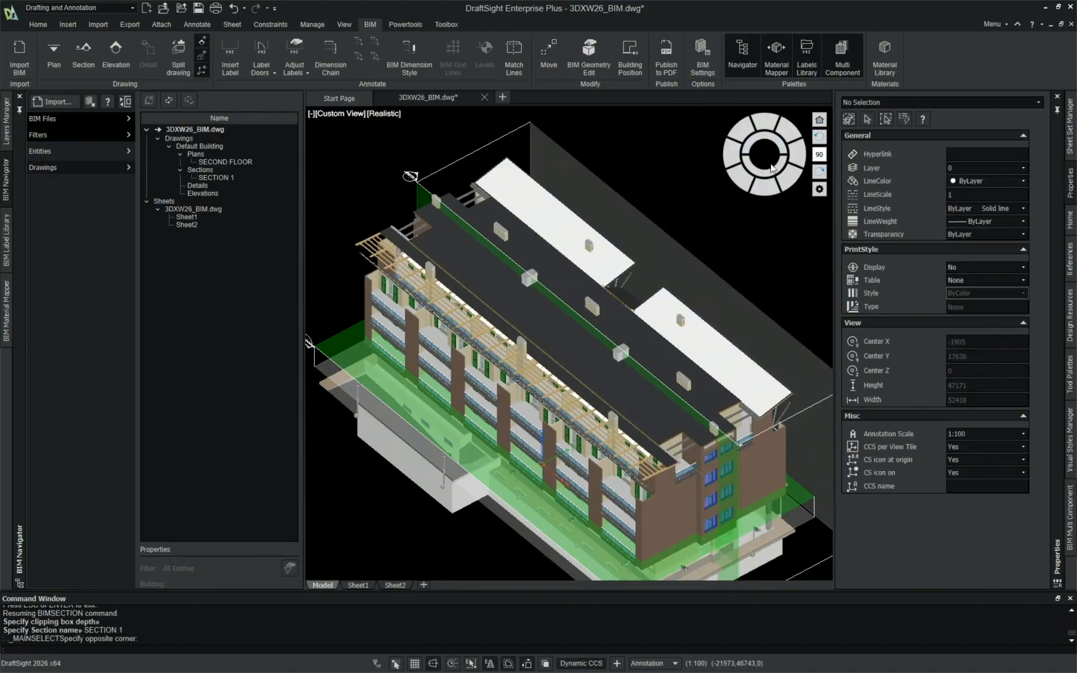
Step: Create an elevation from the top view, with its clipping plane along the building's front and its depth past the rear, named FRONT
click(764, 141)
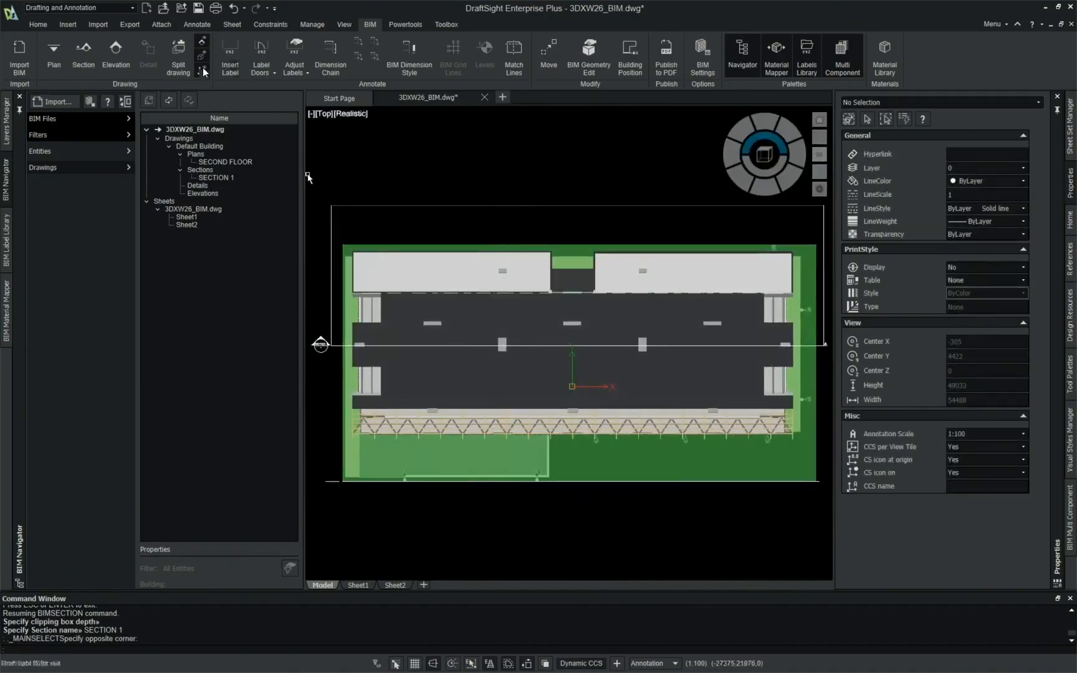
click(116, 55)
scroll(514, 341, down, 2)
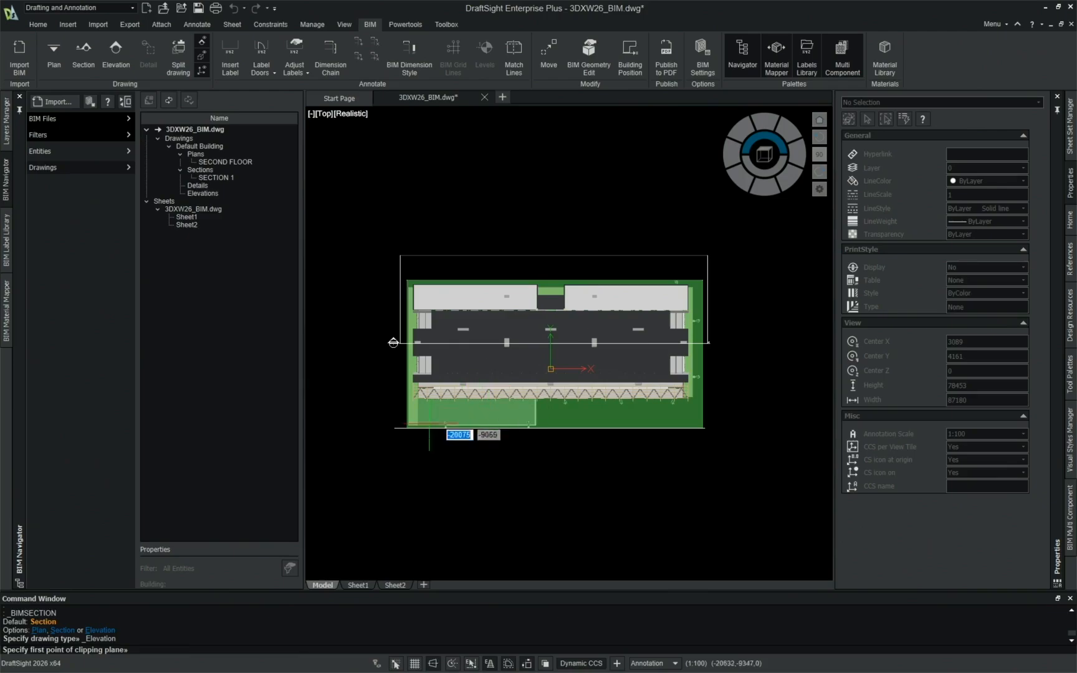
click(377, 437)
click(732, 437)
click(730, 243)
text(FRONT)
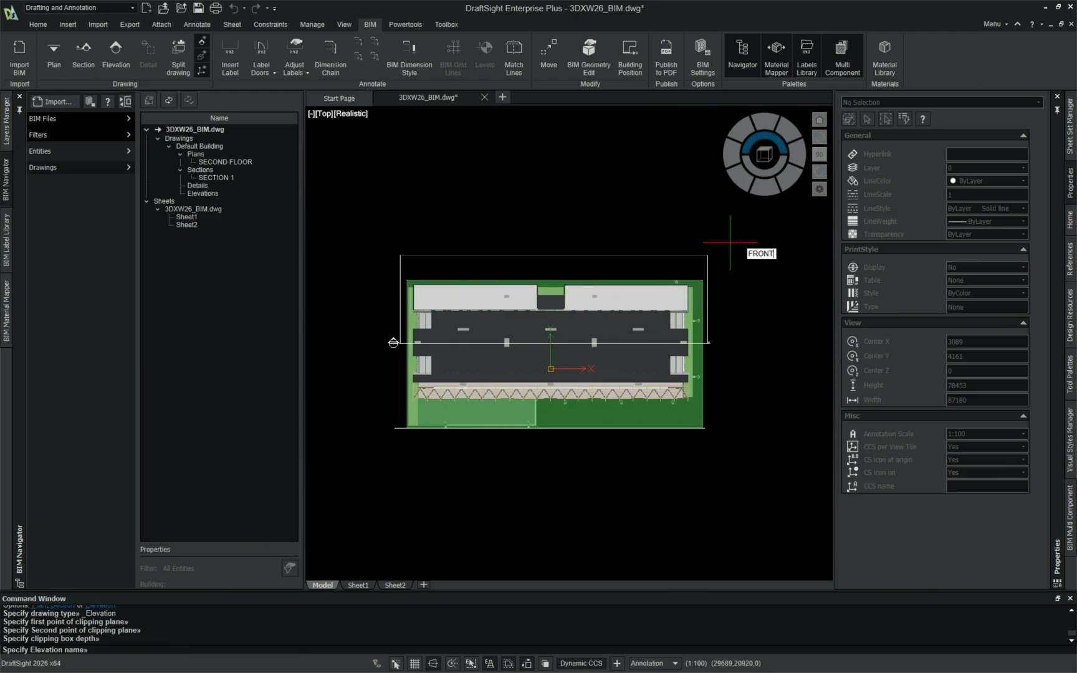
key(Return)
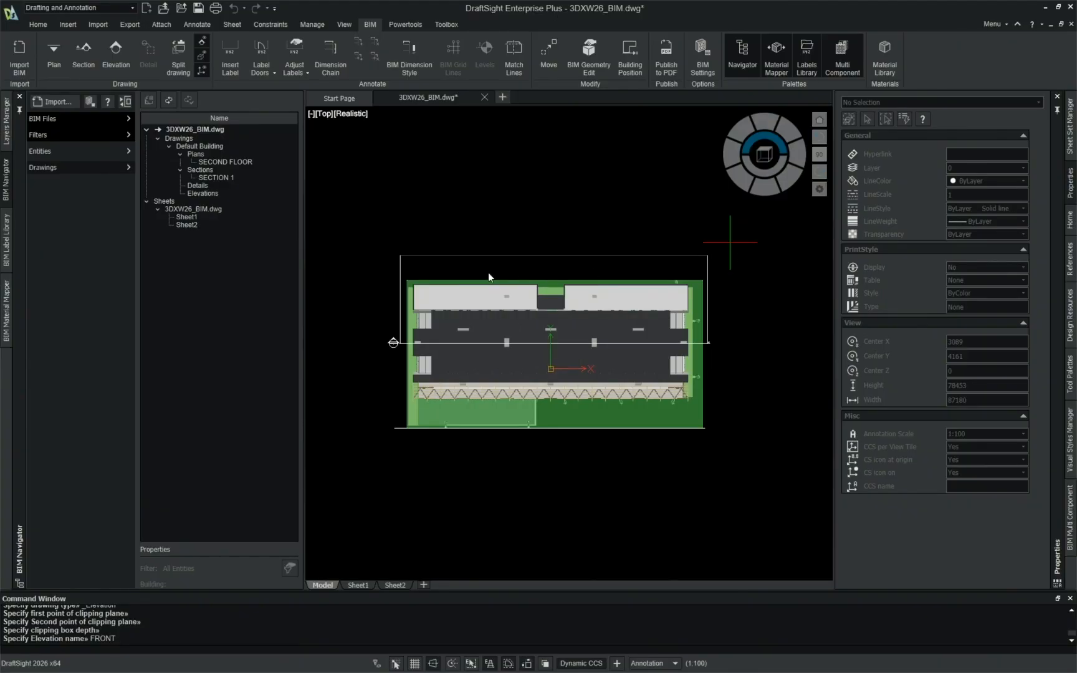
Step: Open the FRONT elevation drawing from the isometric model view to inspect it, and close it without saving changes
click(789, 181)
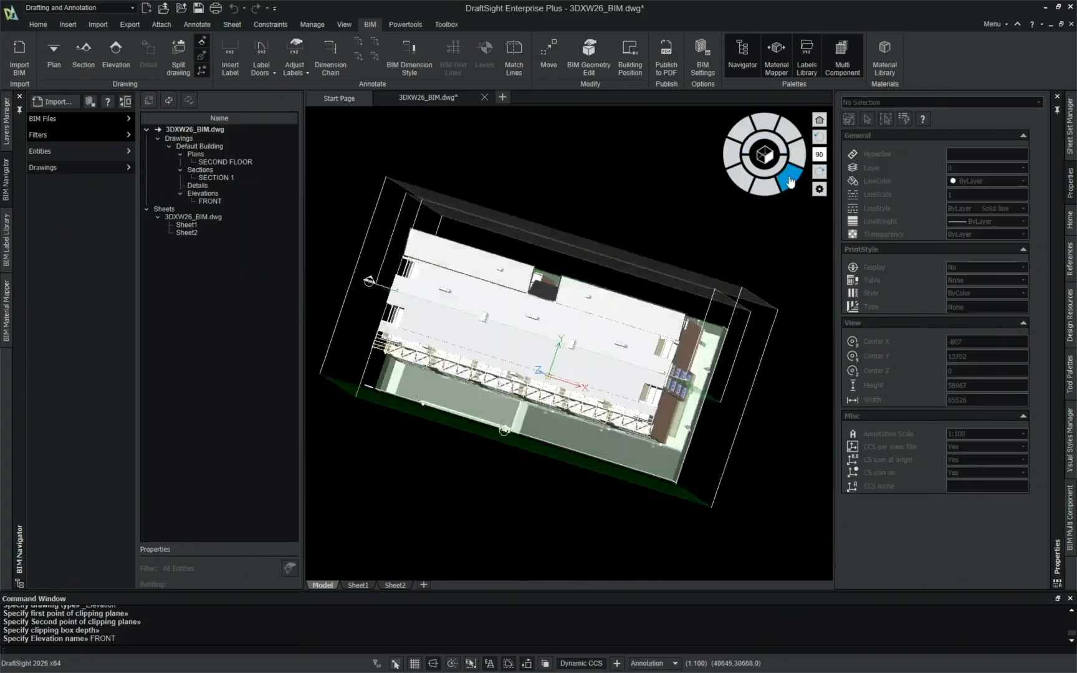
double_click(207, 201)
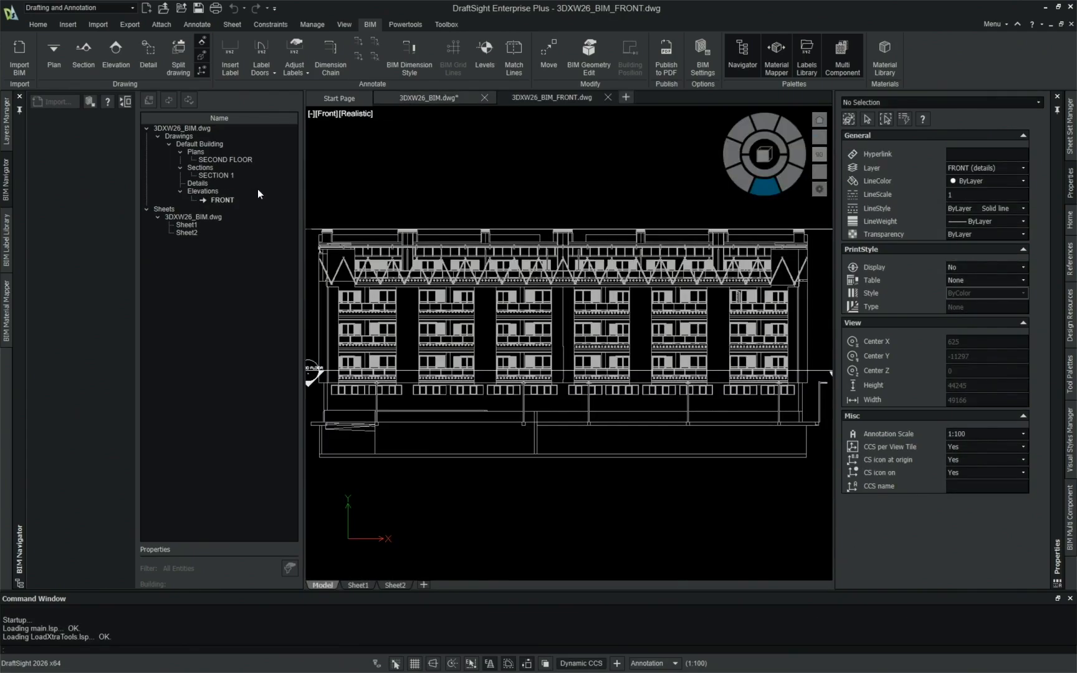
middle_drag(500, 307, 592, 312)
click(607, 97)
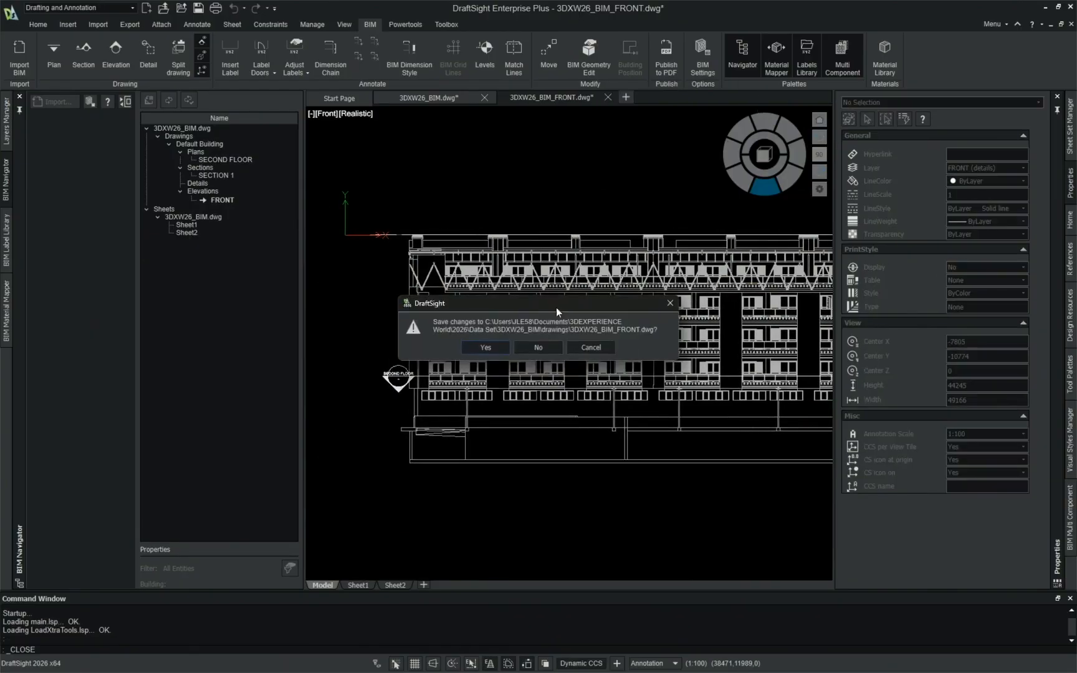
click(536, 350)
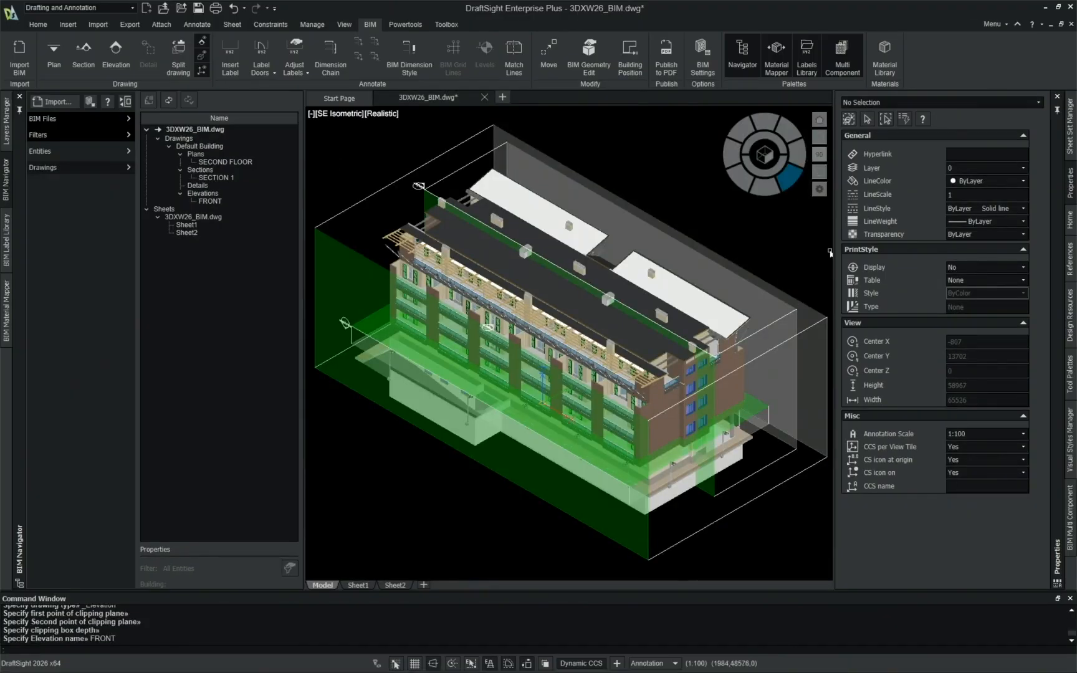
Step: Open the SECOND FLOOR plan drawing and check the SECTION 1 and FRONT markers around the plan
double_click(213, 164)
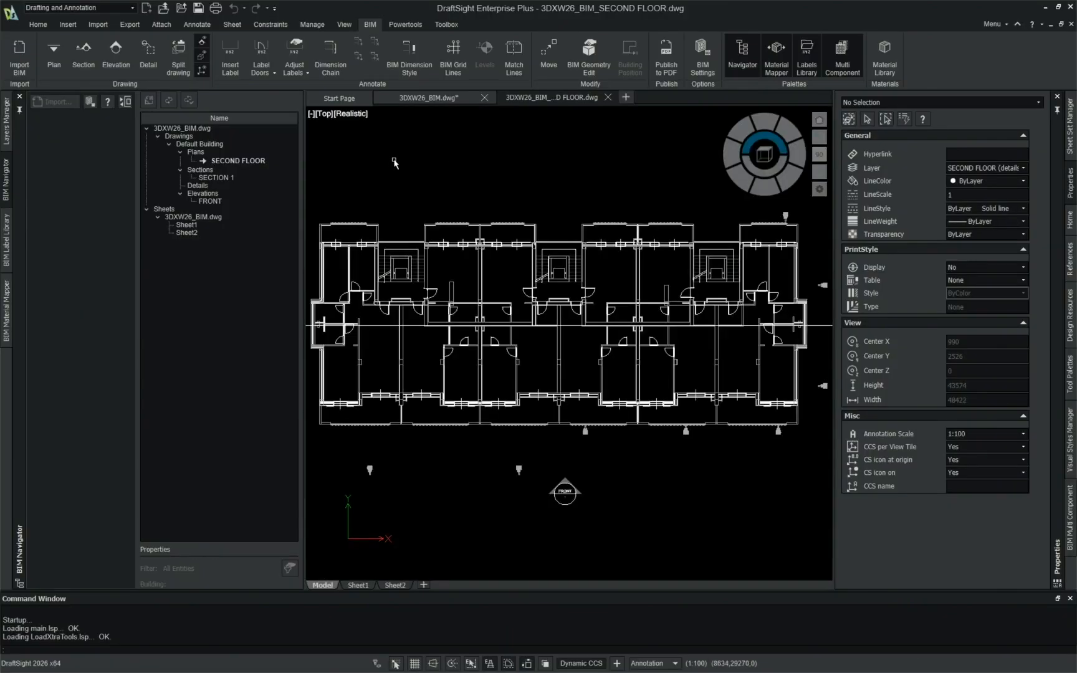
scroll(479, 269, down, 2)
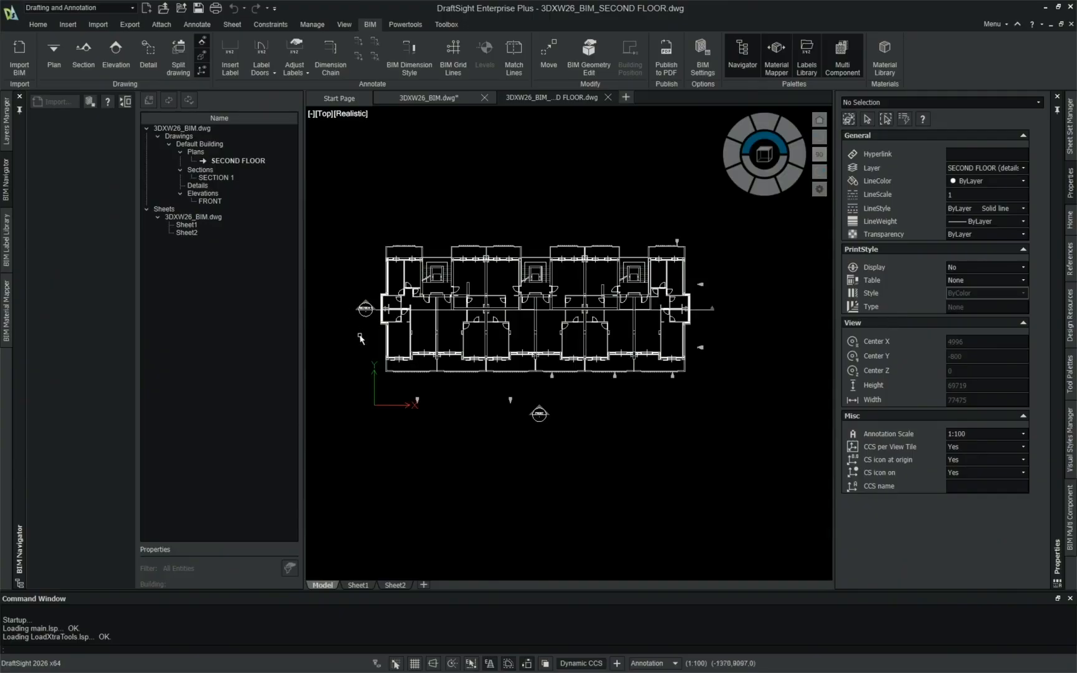
scroll(369, 356, up, 2)
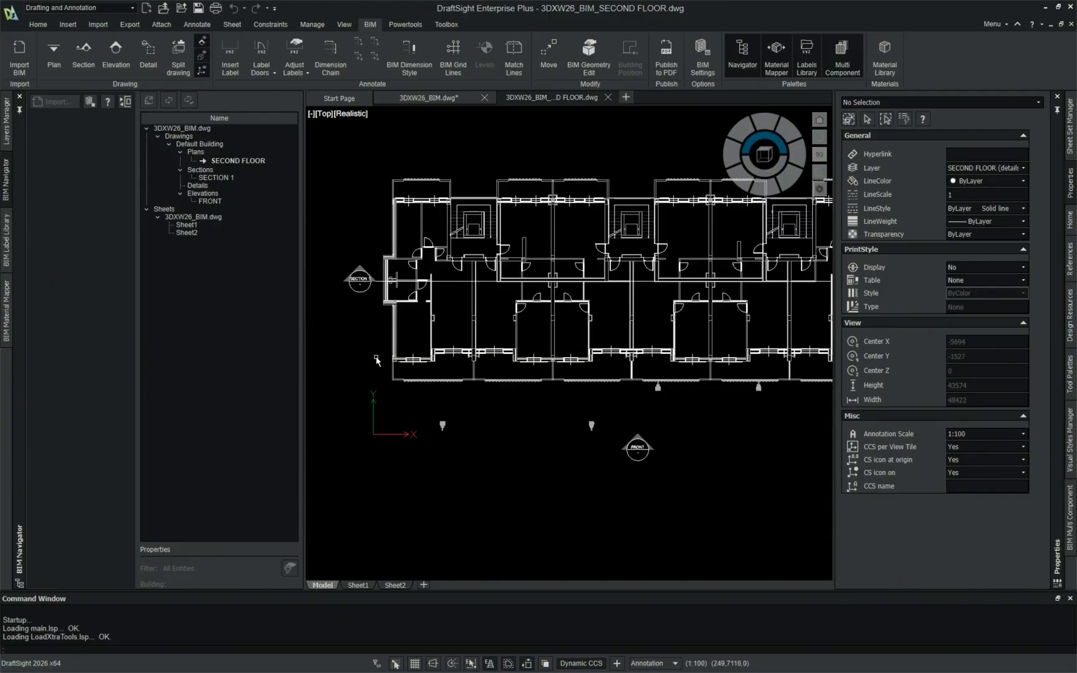
click(373, 305)
mouse_move(725, 473)
mouse_down()
mouse_move(564, 433)
mouse_move(650, 451)
mouse_up()
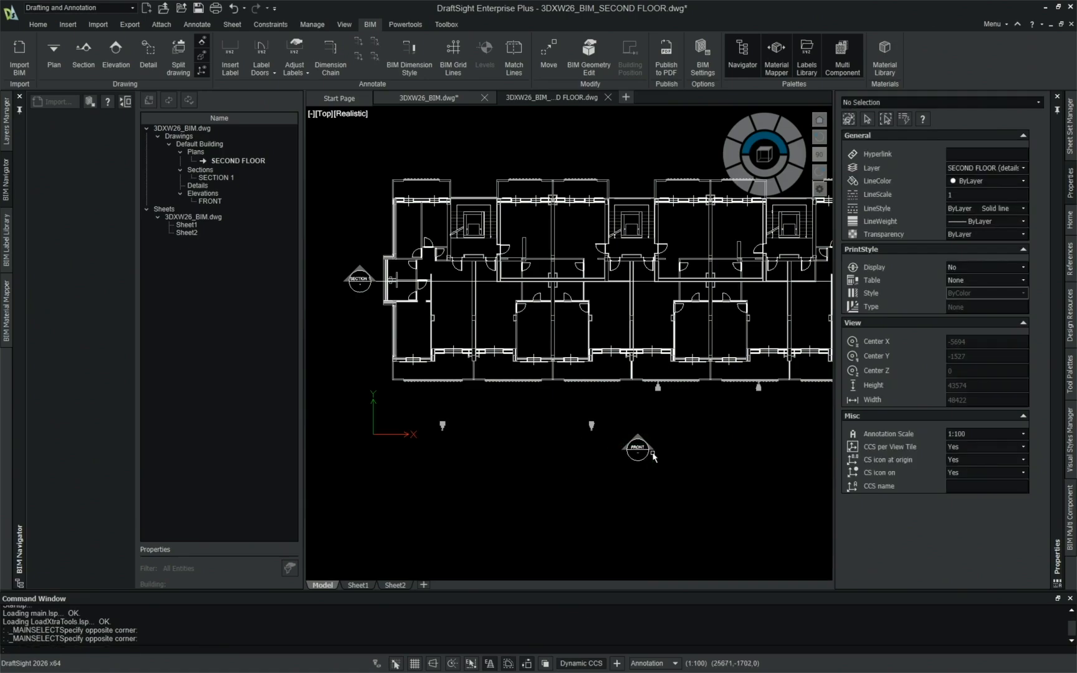
right_drag(481, 430, 471, 330)
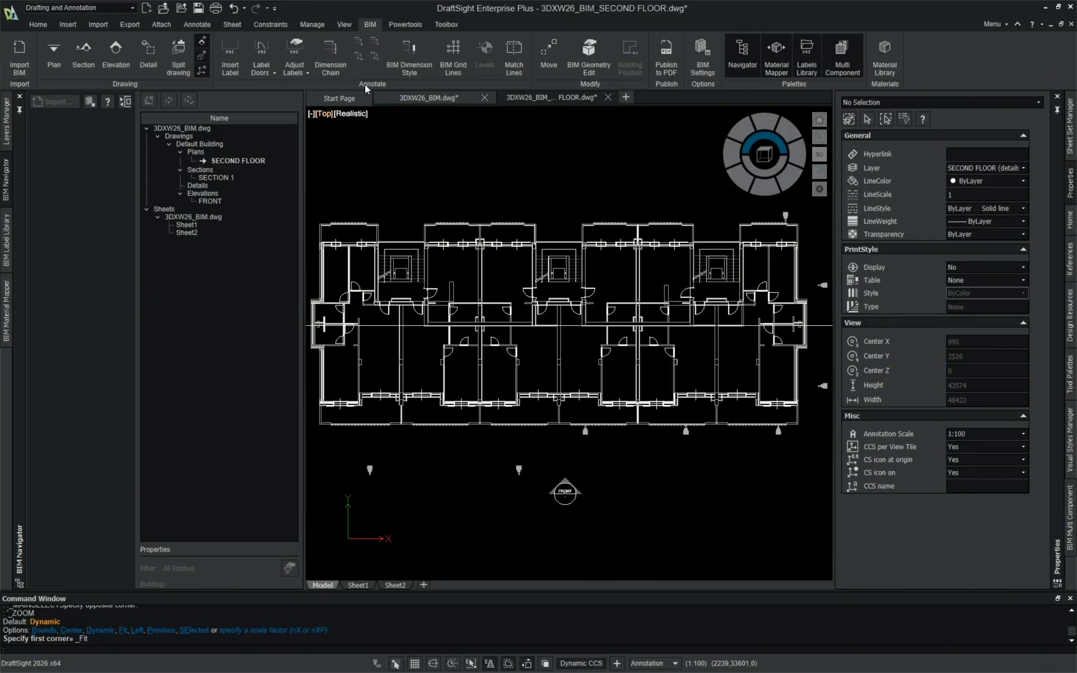
Step: Insert default labels for all rooms in the SECOND FLOOR plan
click(264, 67)
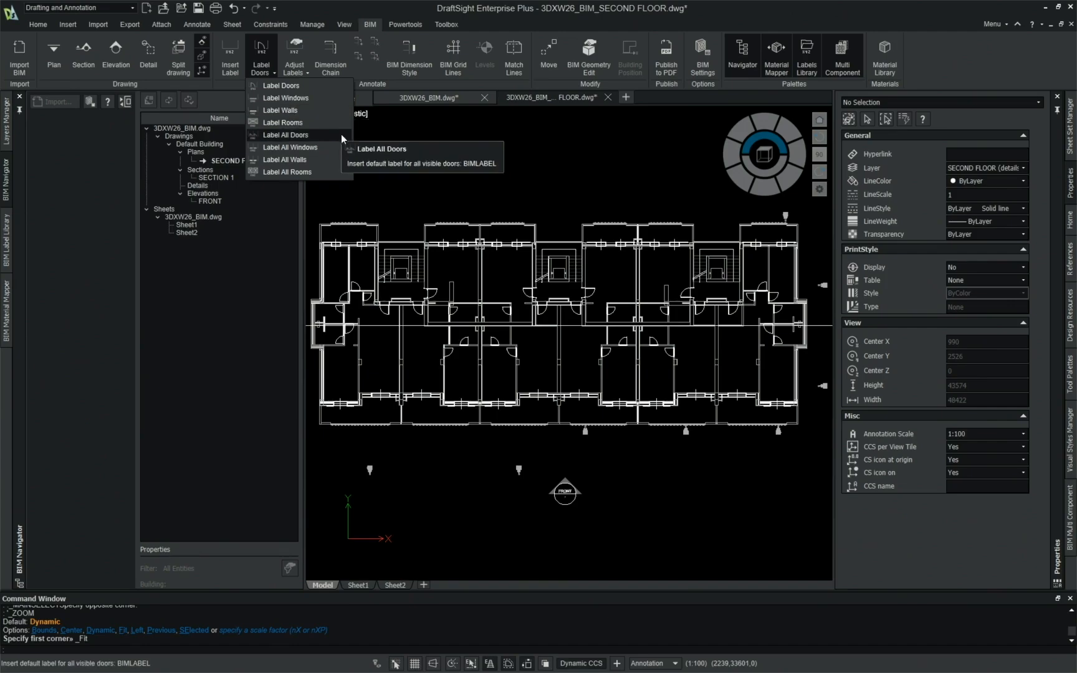
click(337, 173)
scroll(512, 285, up, 1)
middle_drag(577, 239, 488, 229)
middle_drag(770, 324, 633, 293)
scroll(686, 311, up, 1)
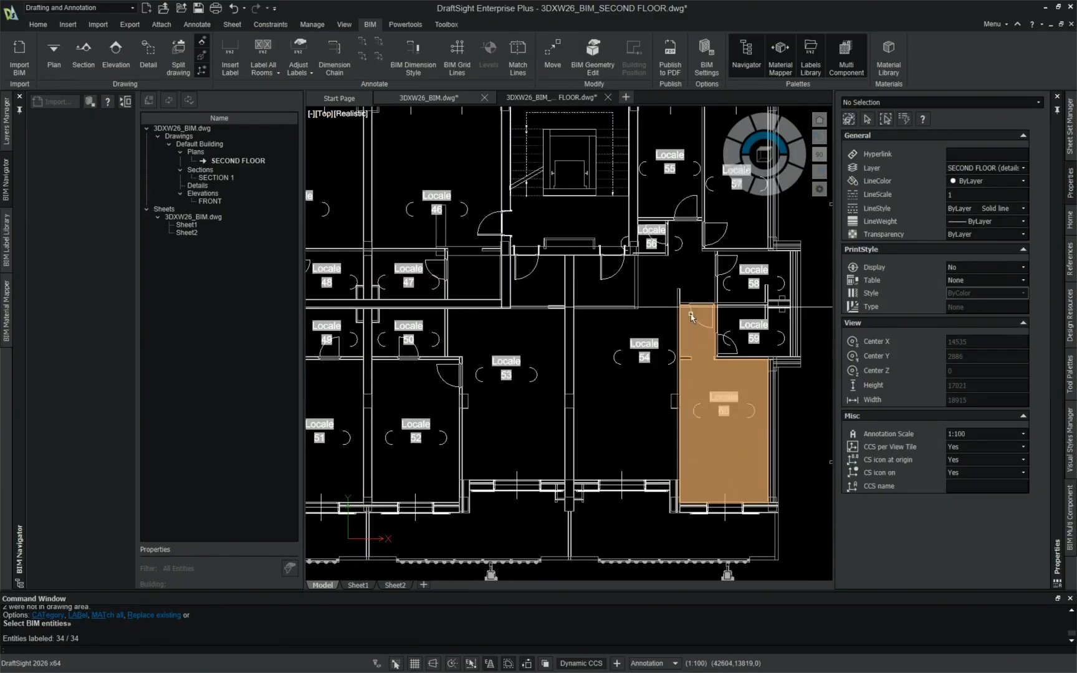
Step: Examine the room labels across the floor plan, ending with the whole plan in view
middle_drag(404, 311, 710, 349)
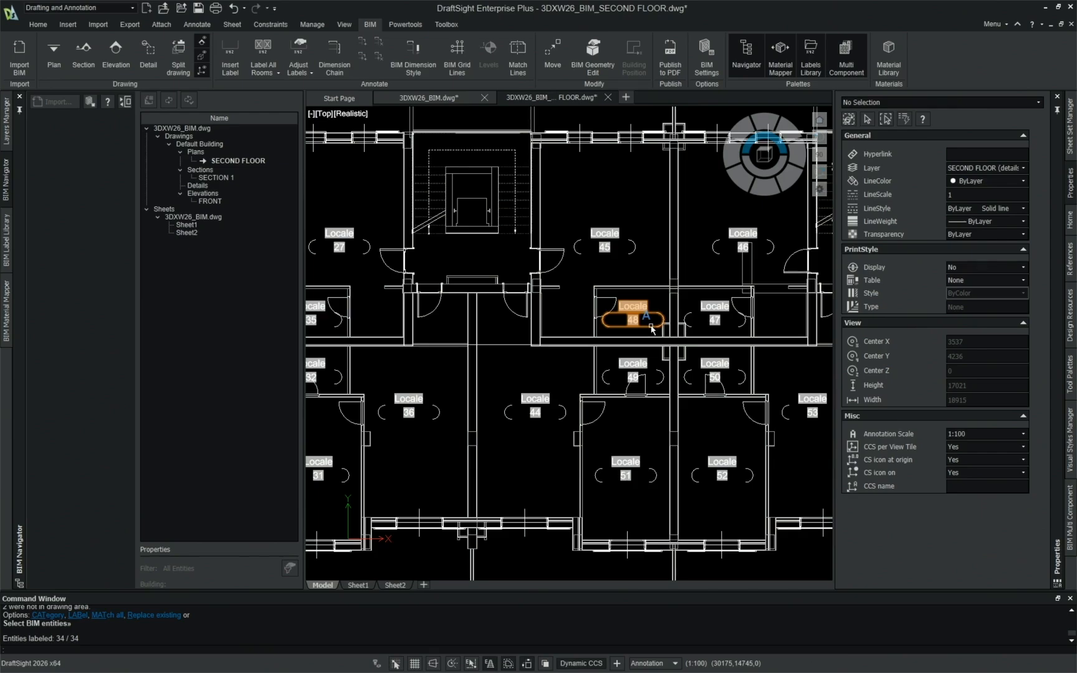
scroll(716, 455, down, 2)
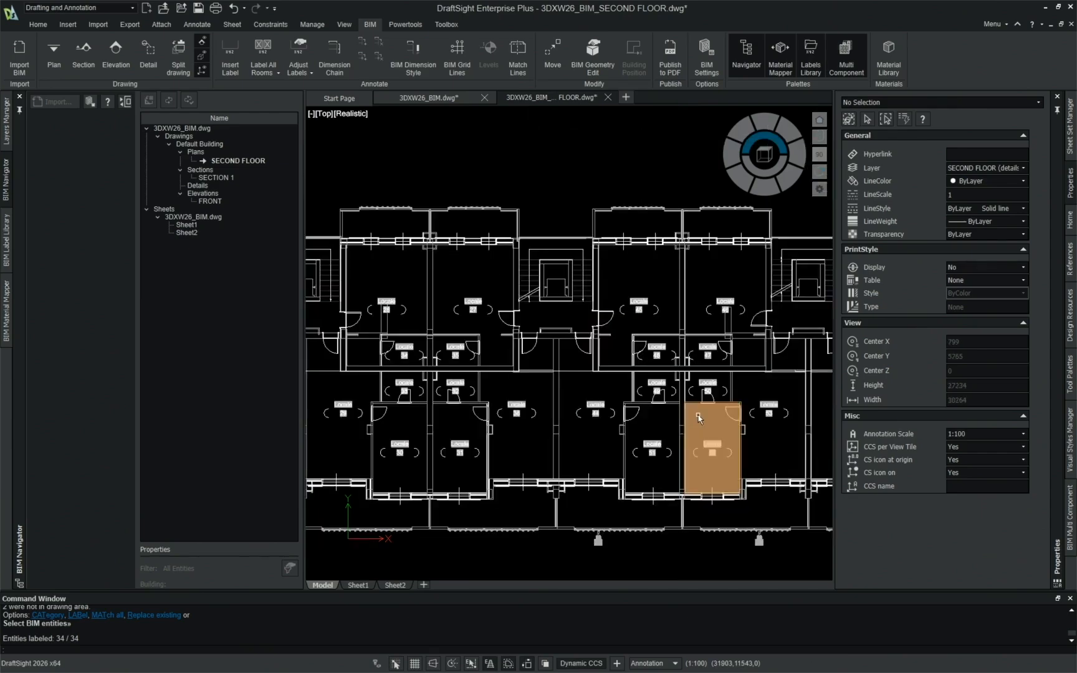
middle_drag(430, 408, 521, 406)
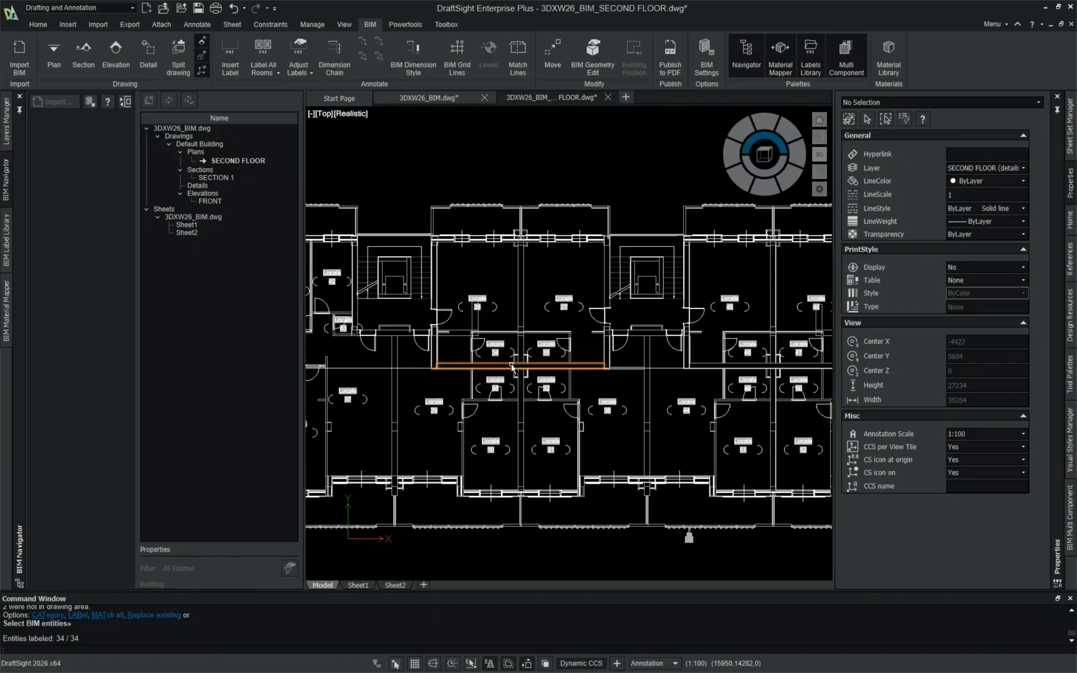
middle_drag(512, 367, 596, 368)
middle_click(608, 274)
middle_click(609, 274)
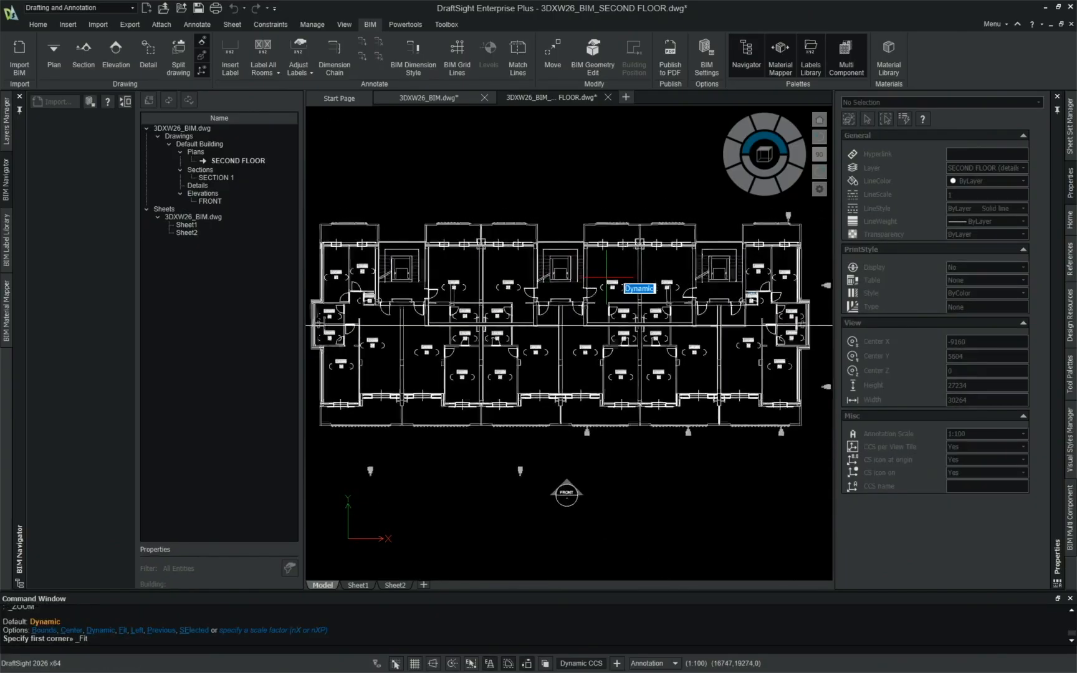
key(Escape)
key(Escape)
Step: Insert default labels for all doors and all windows in the SECOND FLOOR plan
click(263, 68)
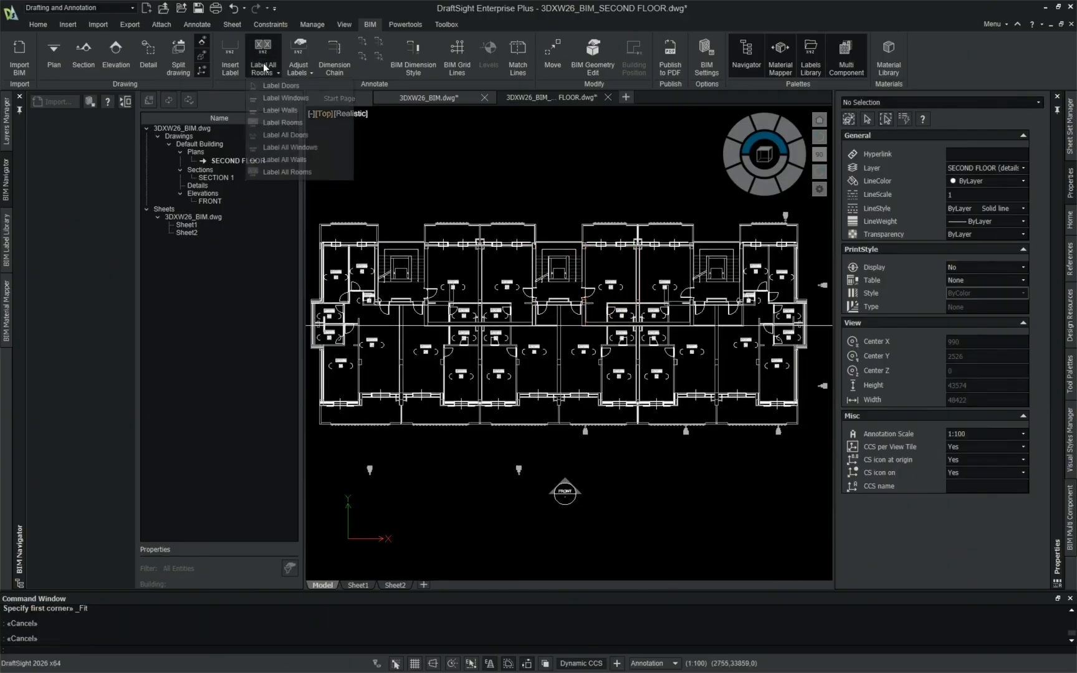
click(325, 134)
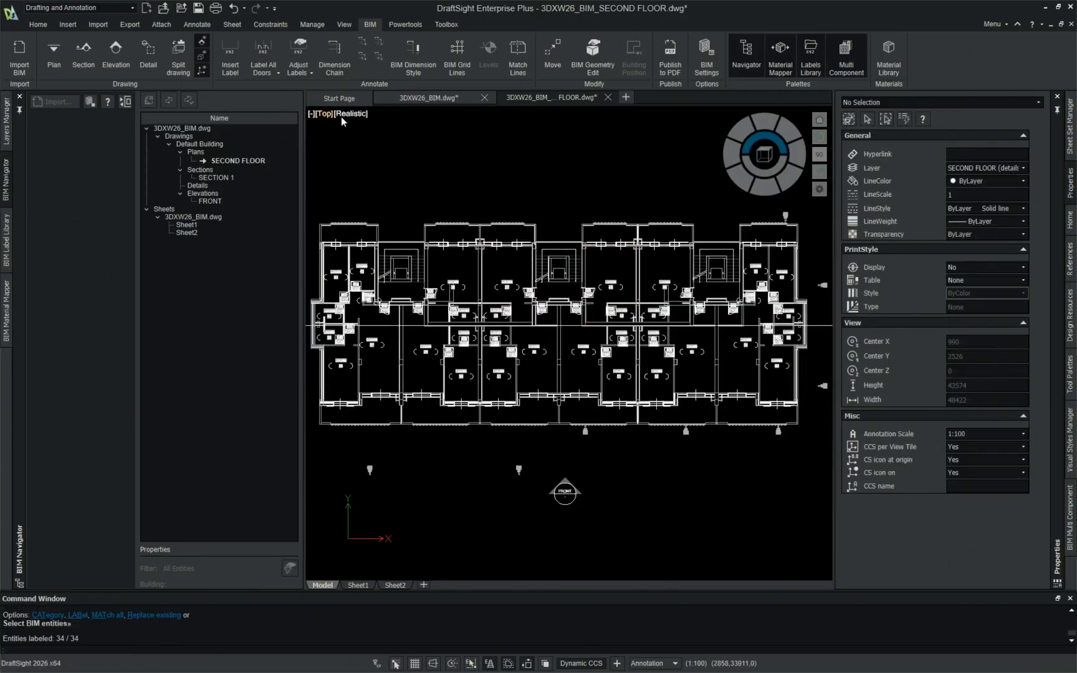
click(276, 74)
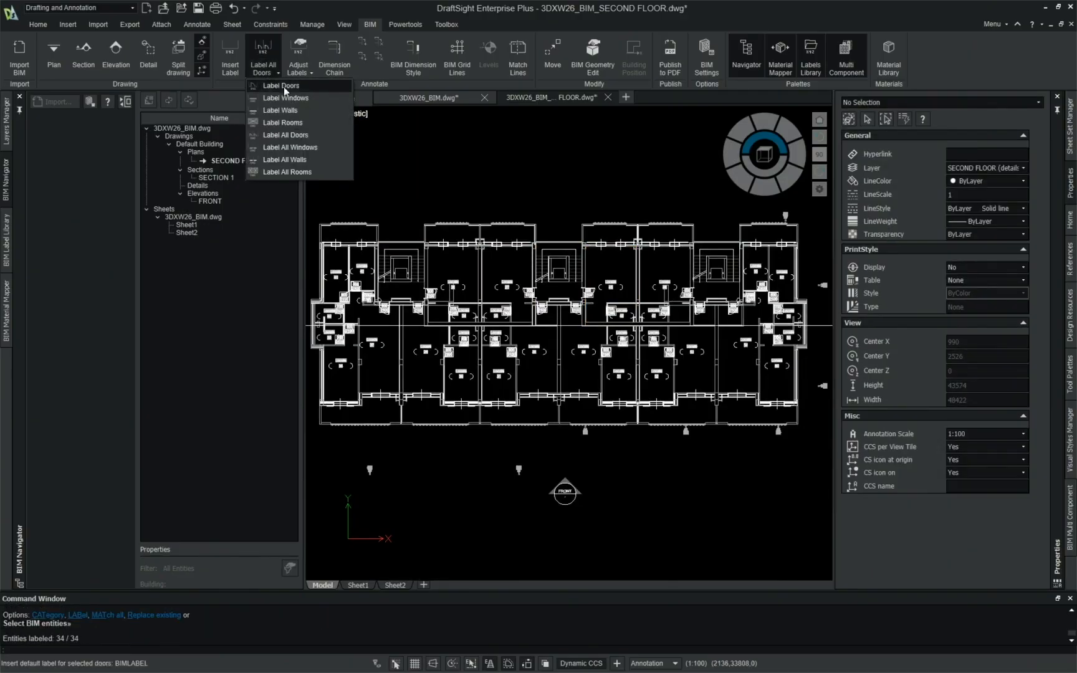
click(323, 150)
click(532, 367)
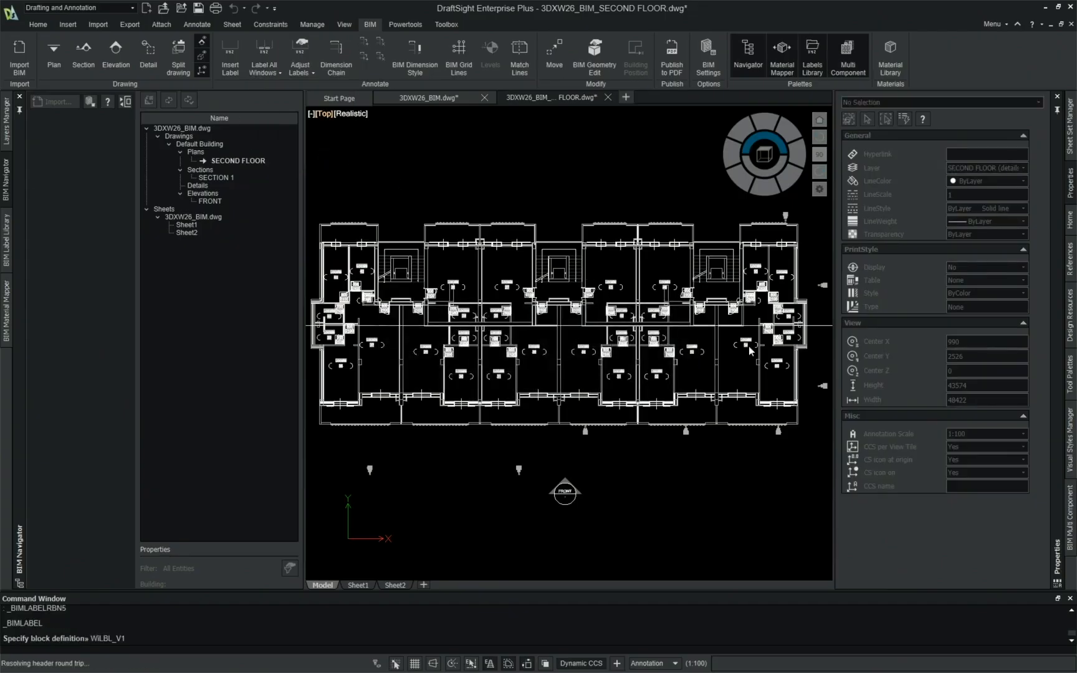
Step: Examine the door and window size labels along the plan, ending with the whole plan in view
middle_drag(472, 391, 622, 409)
scroll(518, 317, up, 5)
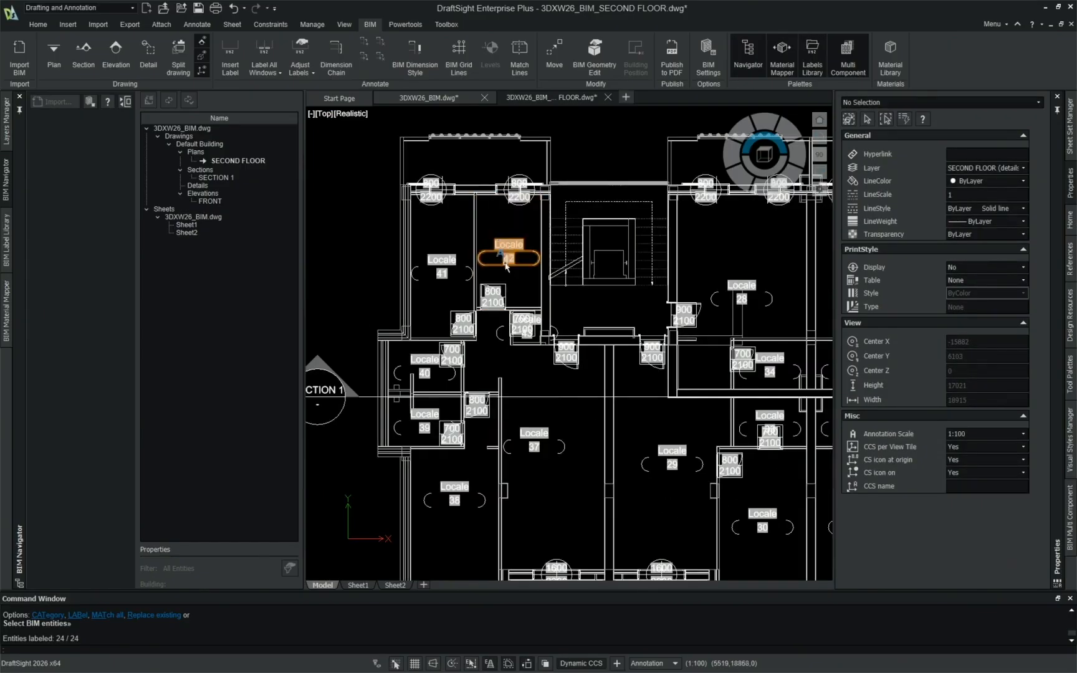
middle_drag(645, 224, 512, 241)
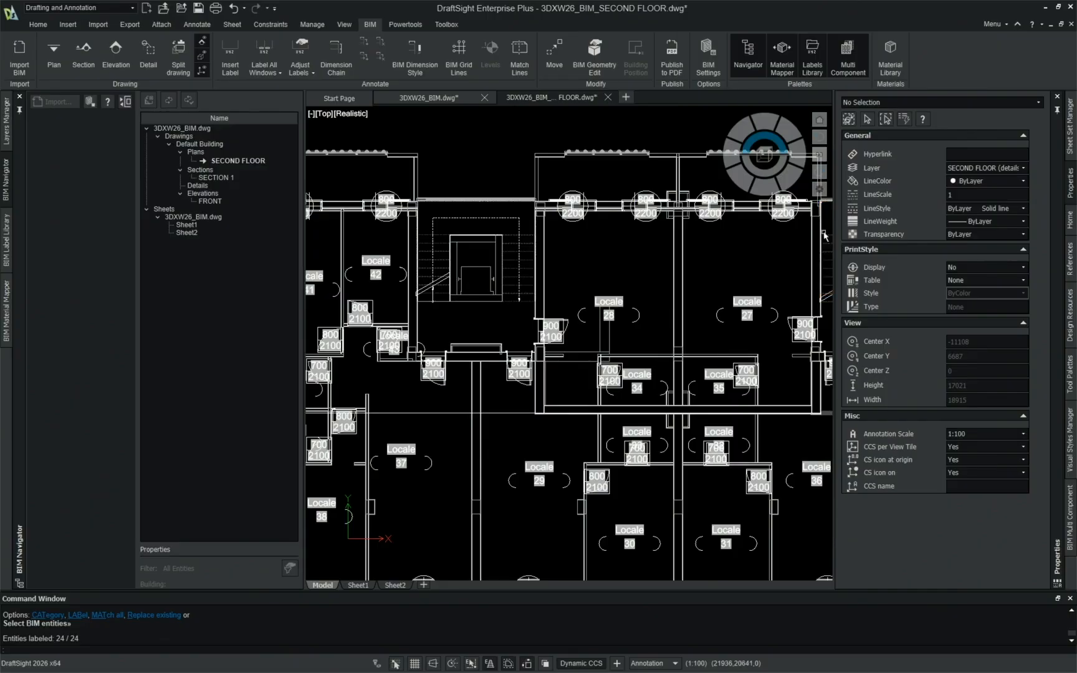
middle_drag(701, 265, 311, 256)
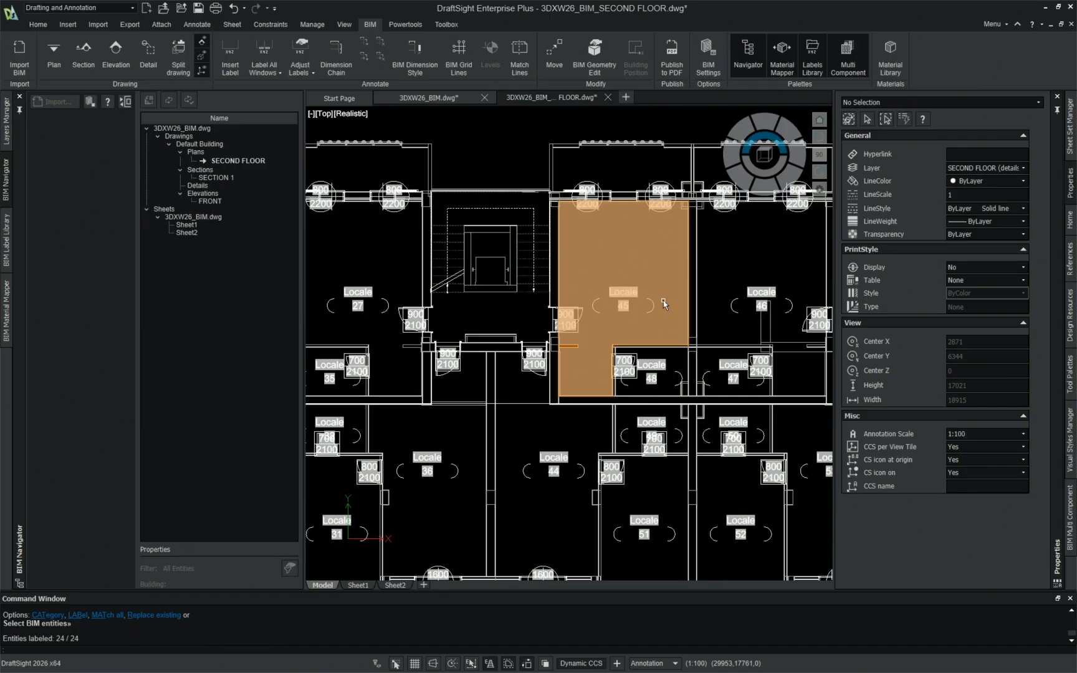
middle_drag(648, 301, 569, 299)
scroll(572, 301, down, 1)
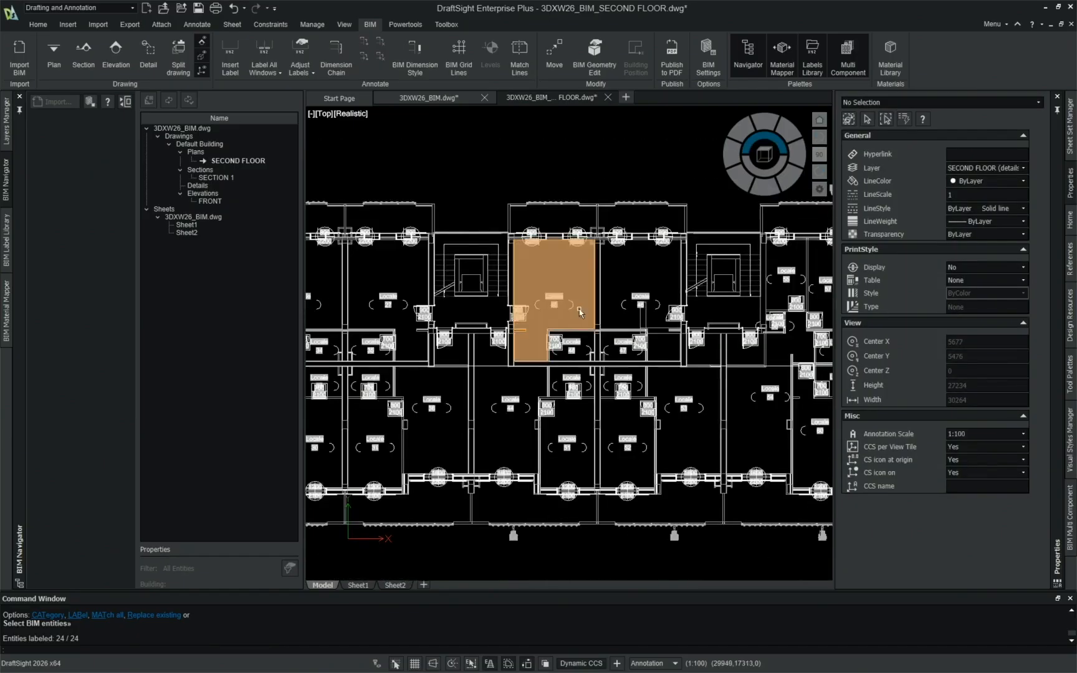
middle_click(566, 220)
middle_click(565, 220)
key(Escape)
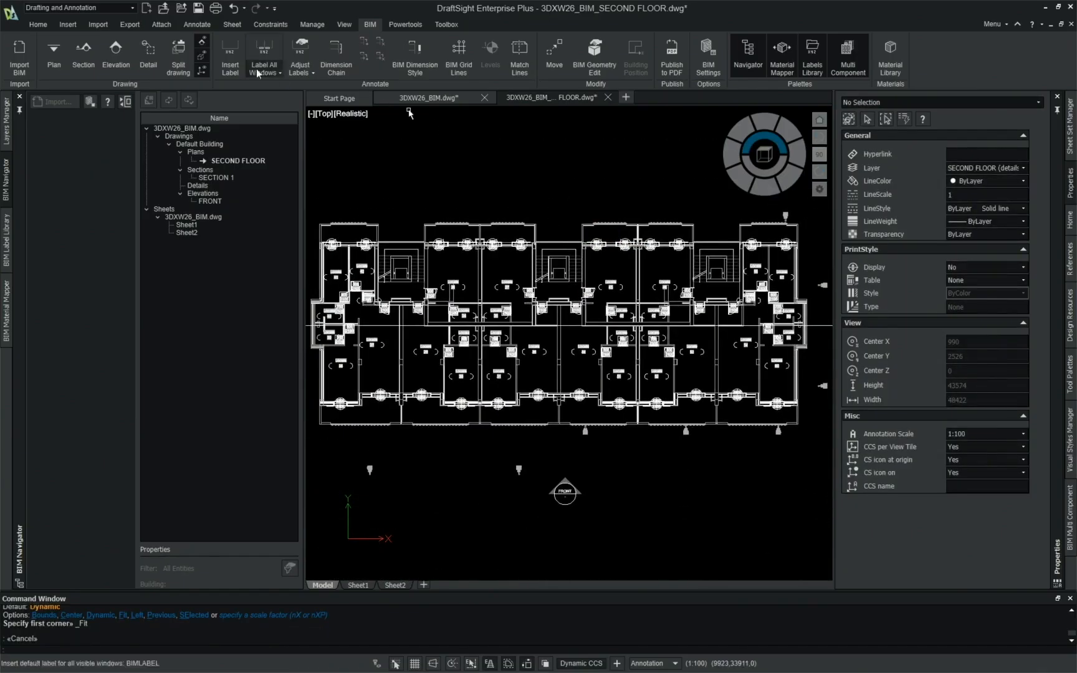
Step: Inspect the labels overlapping walls and windows, and automatically adjust the positions of all labels in the plan
scroll(435, 249, up, 6)
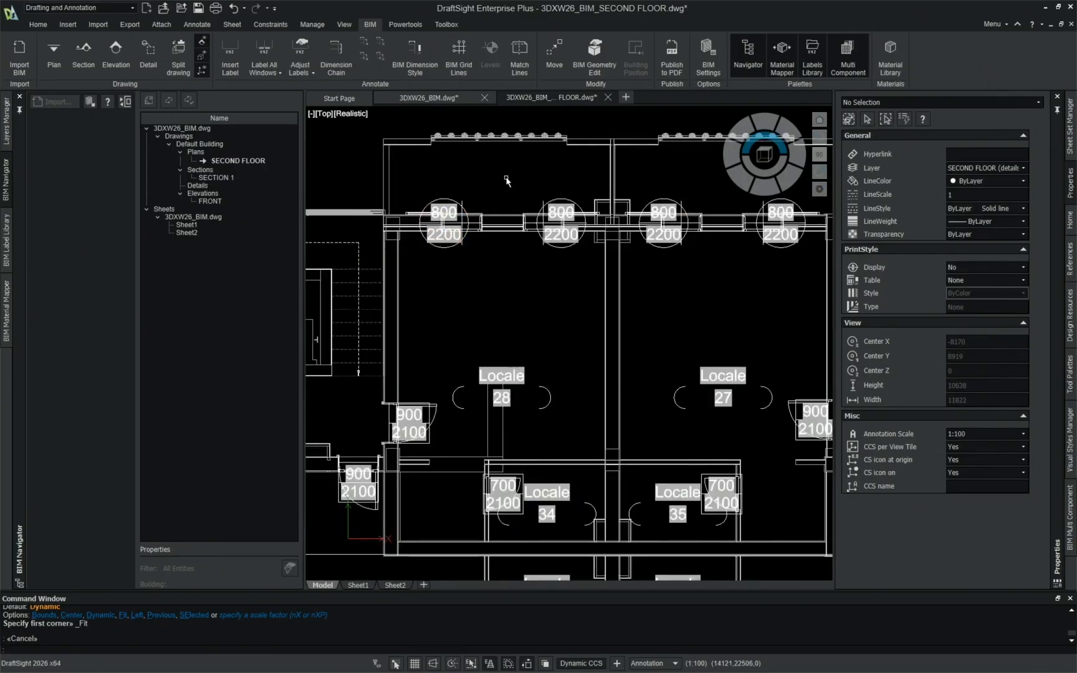
middle_drag(480, 257, 516, 295)
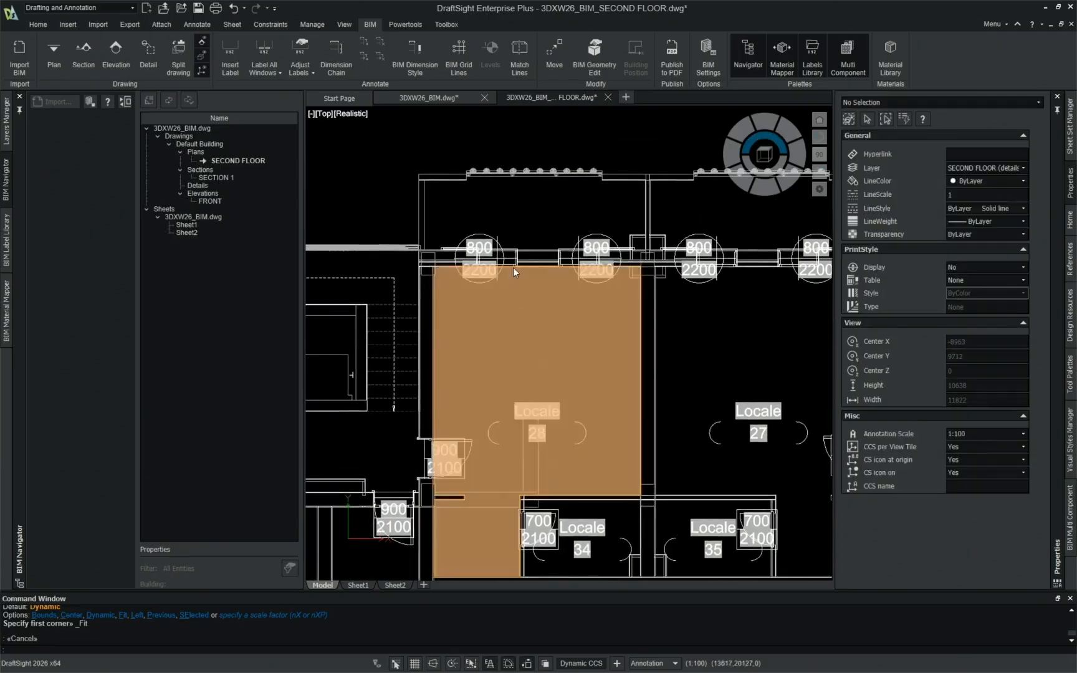
middle_click(516, 294)
middle_click(516, 295)
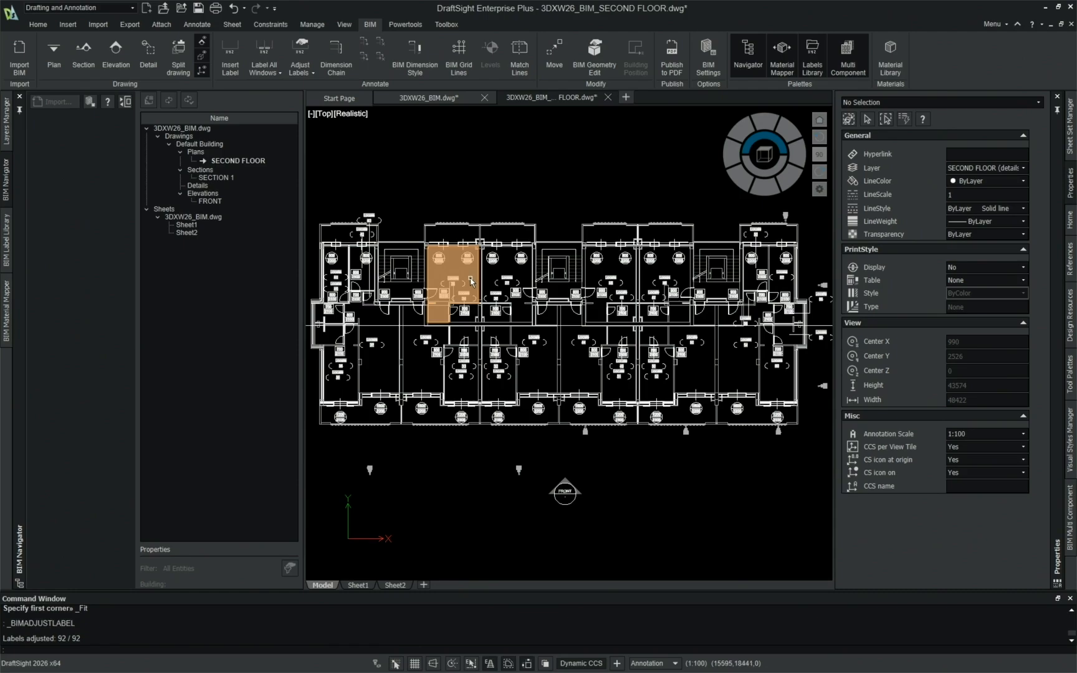
Step: Check the adjusted labels across the plan and save the SECOND FLOOR drawing
scroll(633, 287, up, 2)
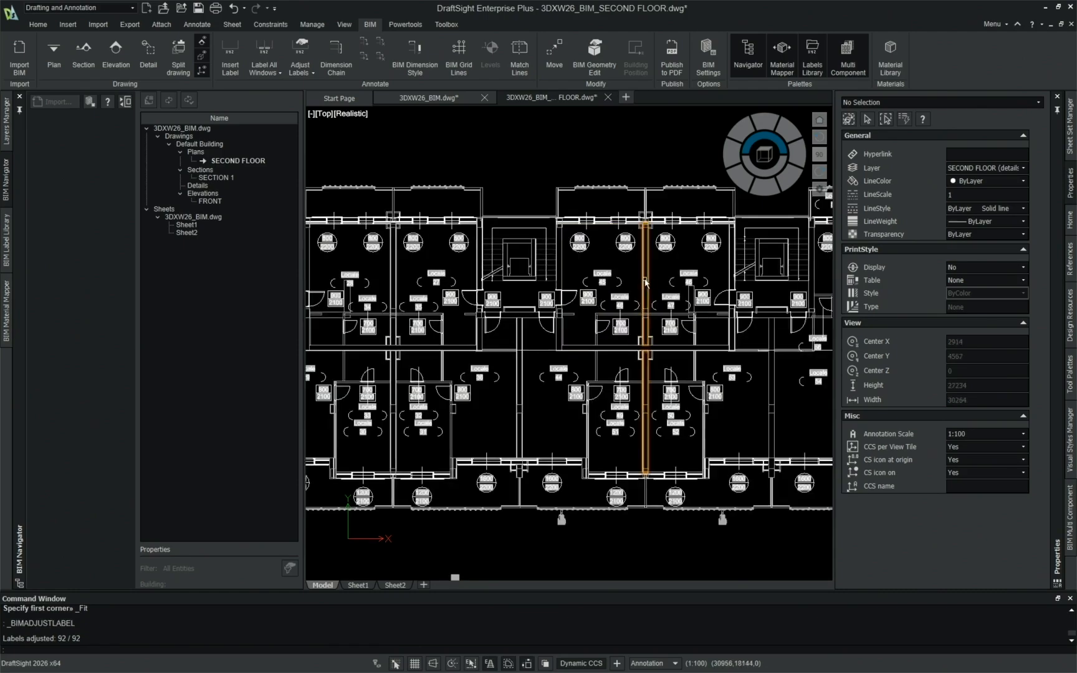
middle_drag(643, 287, 564, 287)
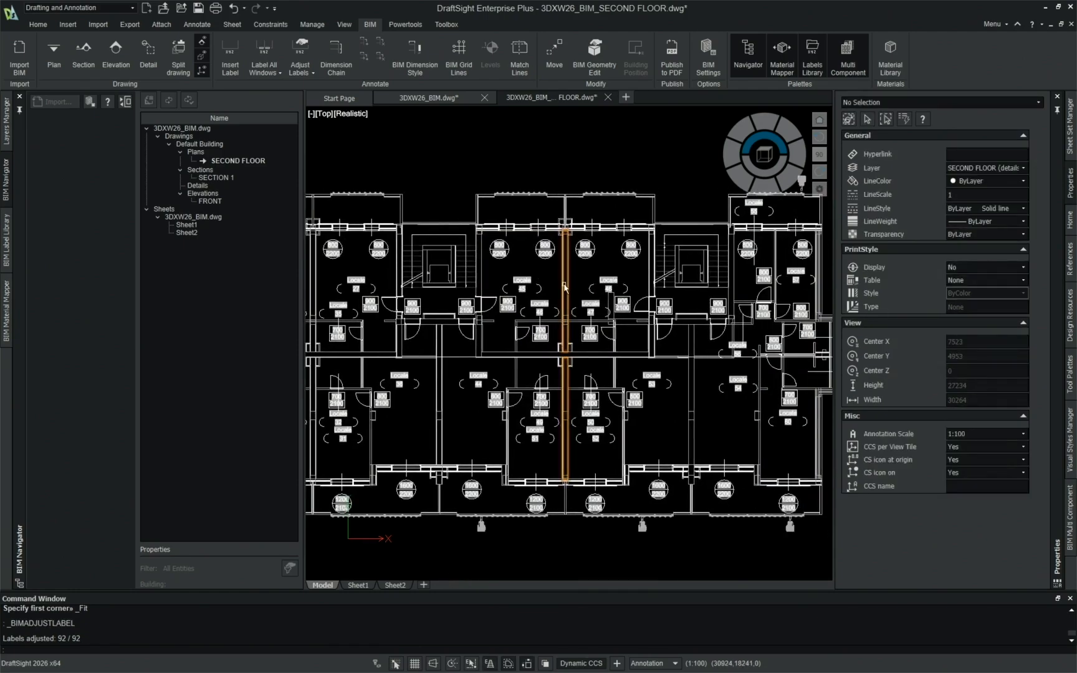
middle_click(593, 147)
middle_click(592, 147)
key(Escape)
key(Escape)
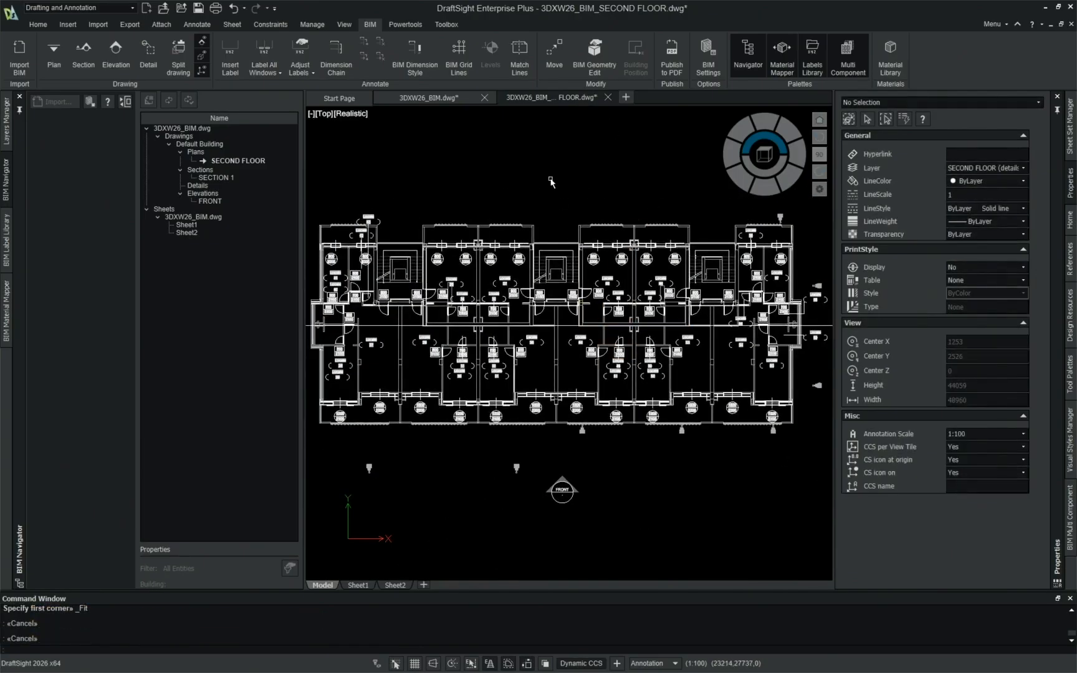
key(ctrl+s)
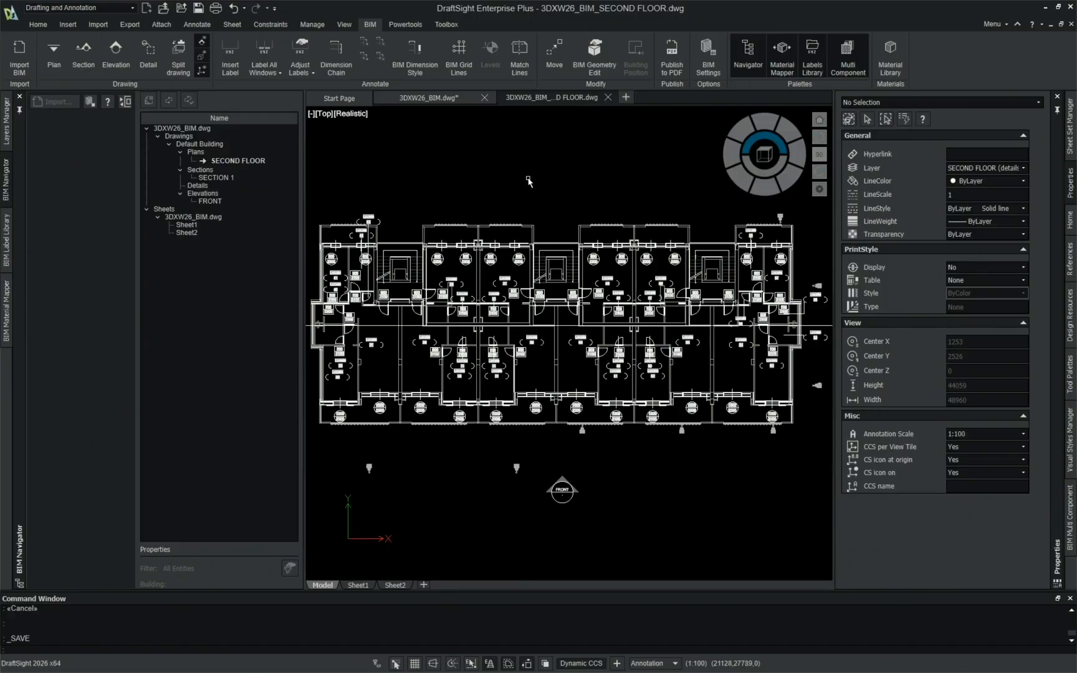
Step: Select the Locale 53 room in the SECOND FLOOR plan to view its BIM properties, and clear the selection
scroll(687, 346, up, 3)
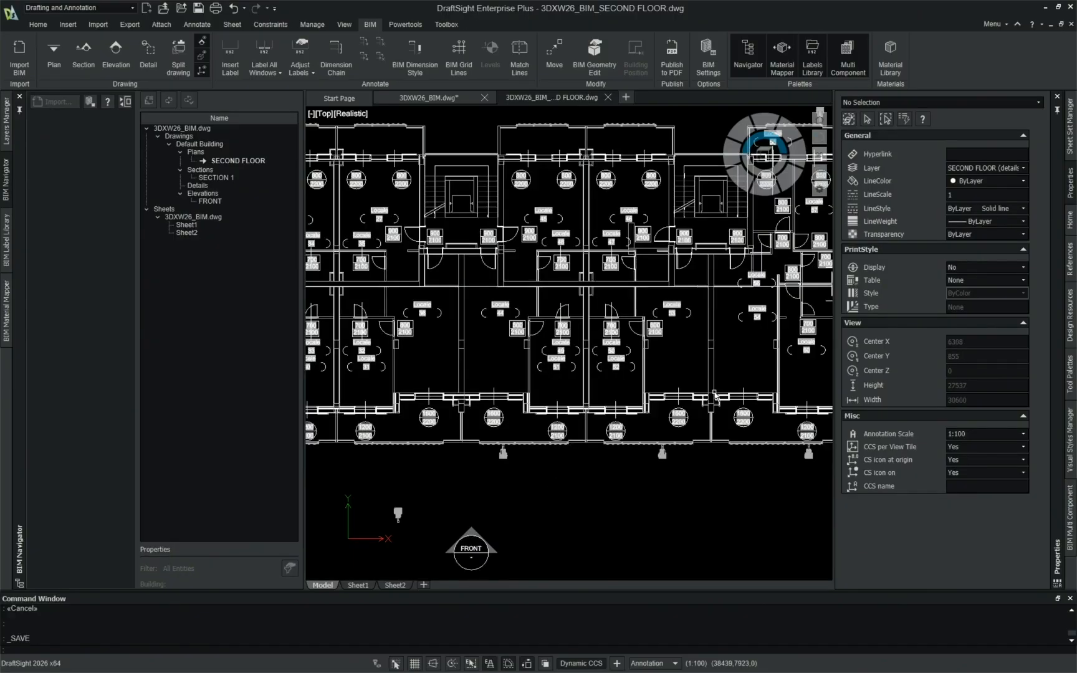
click(686, 342)
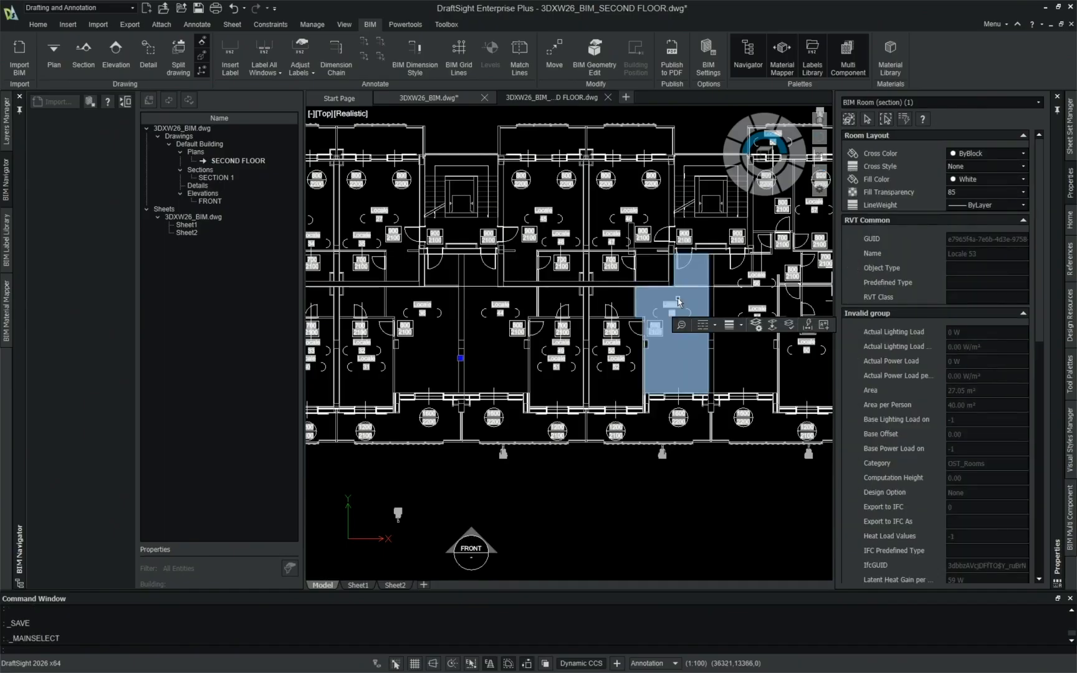
scroll(679, 304, up, 2)
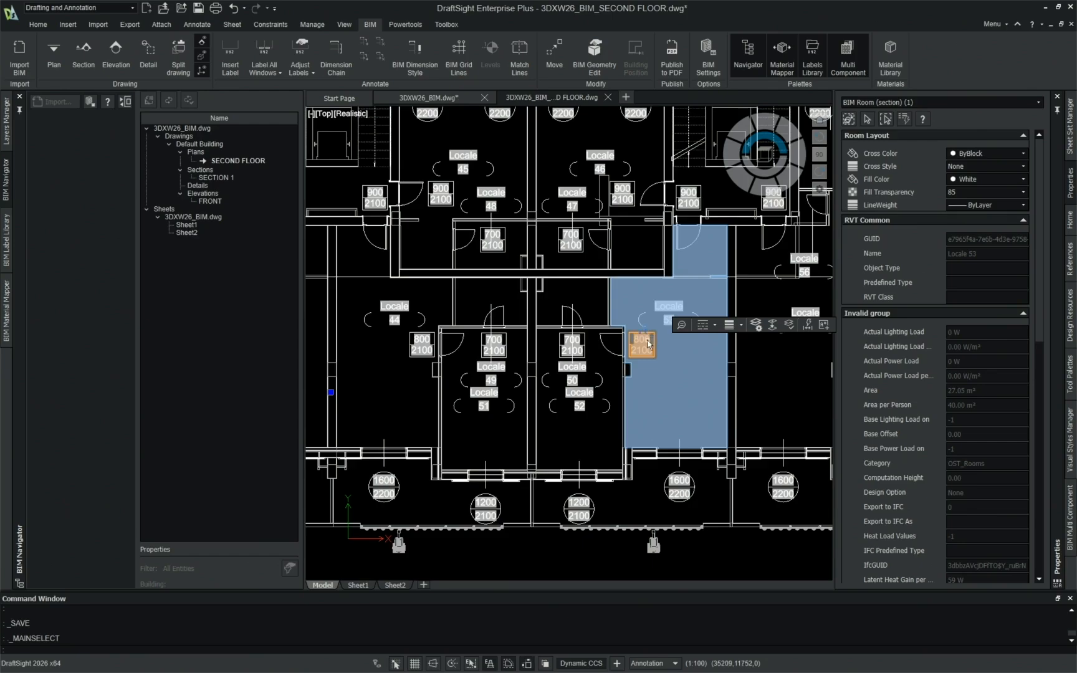
key(Escape)
Step: Open the BIM label library and preview the door labels, including doorname, doorsize and the DoLBL variants
click(6, 240)
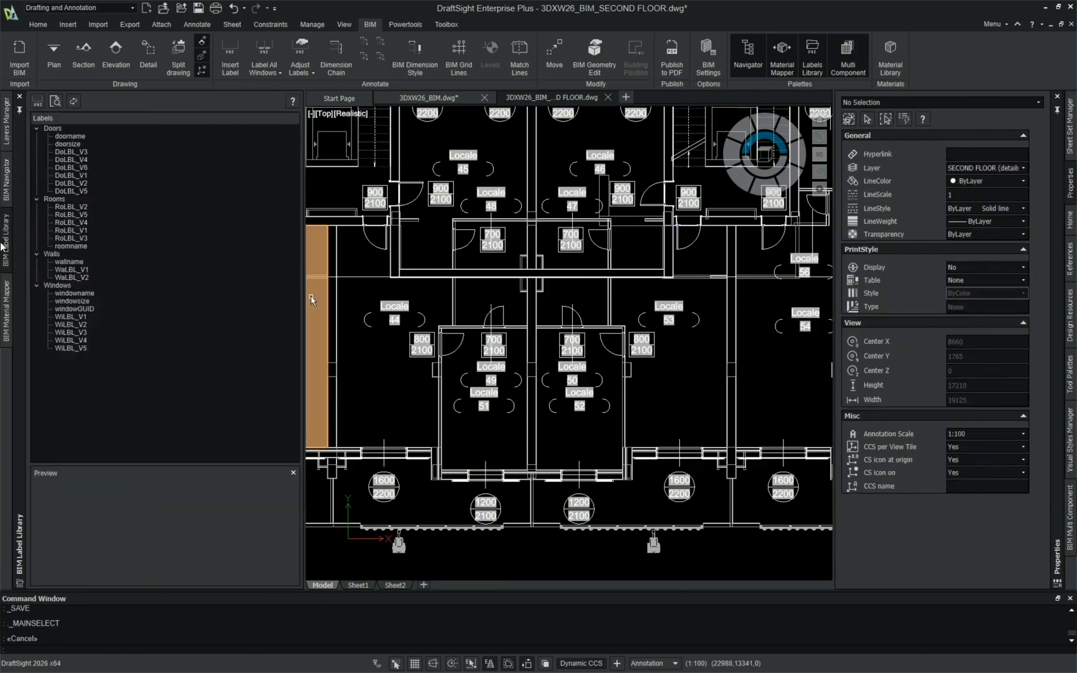
click(114, 223)
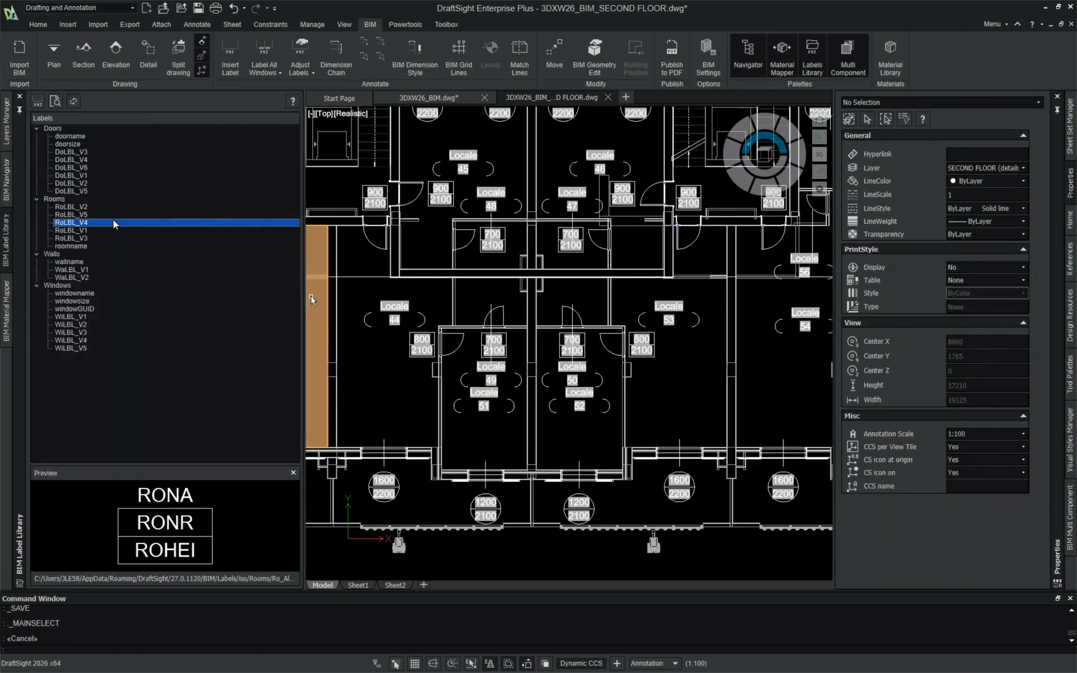
click(115, 145)
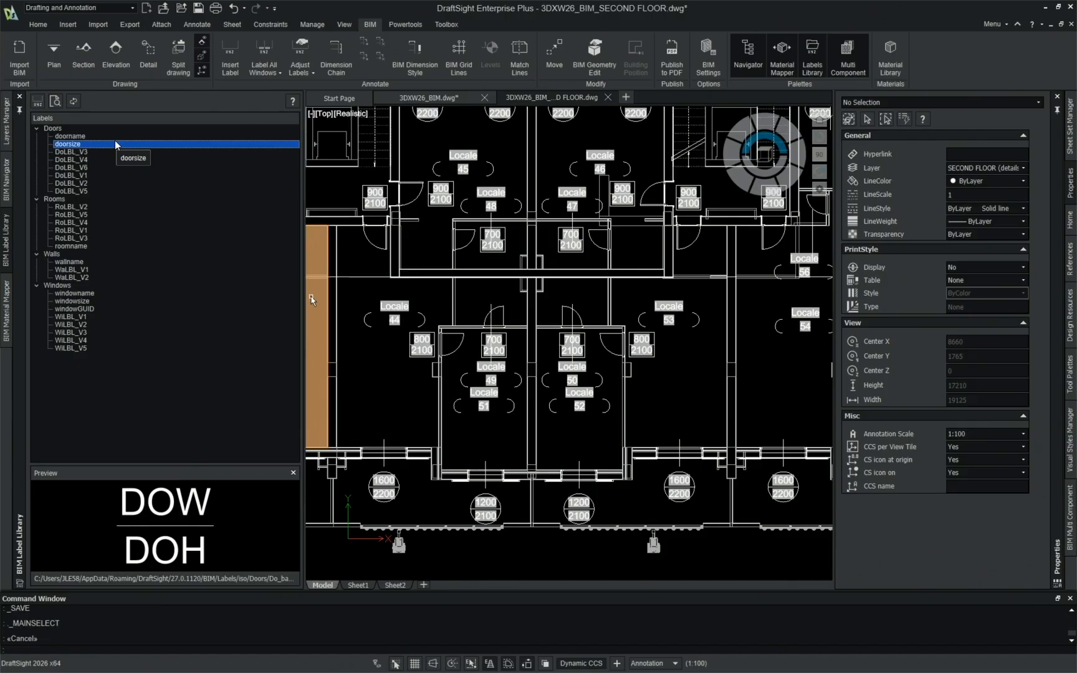
click(117, 135)
click(118, 144)
click(120, 137)
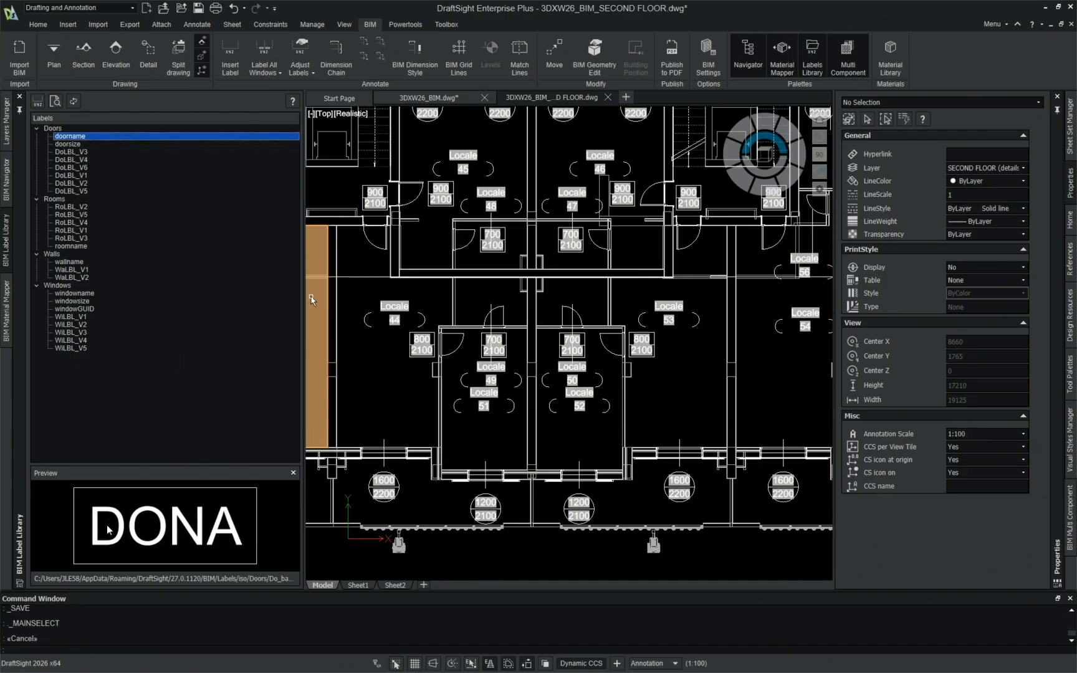
click(83, 144)
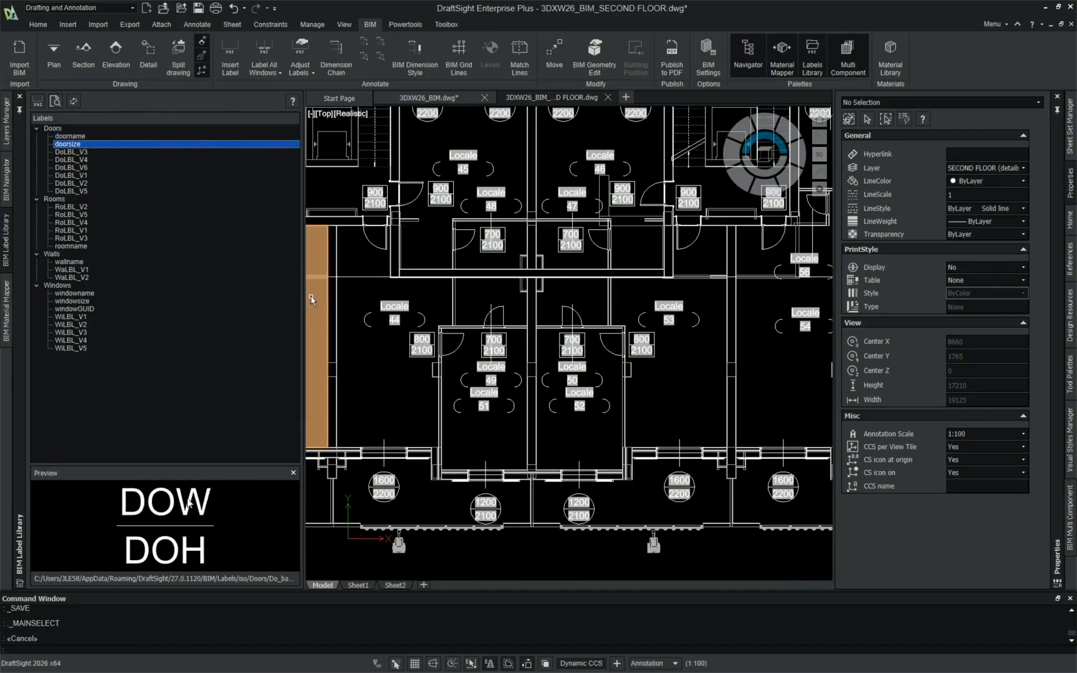
click(87, 152)
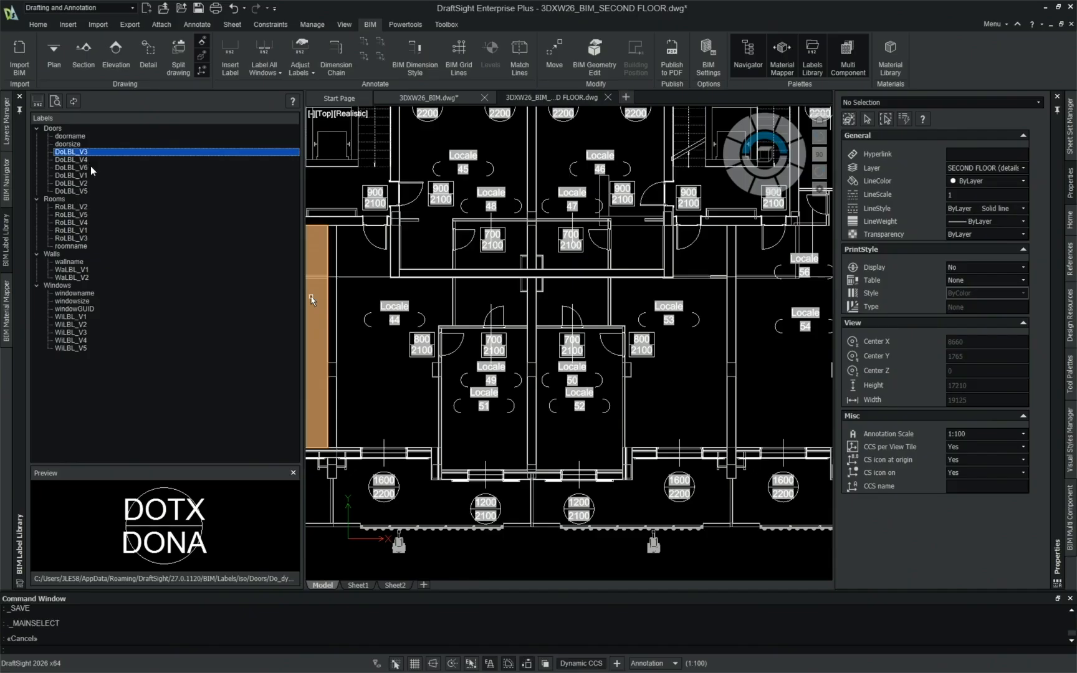
click(90, 167)
click(96, 175)
click(101, 184)
click(105, 191)
Step: Preview the RoLBL room label variants and the wall labels wallname, WaLBL_V2 and WaLBL_V1
click(118, 210)
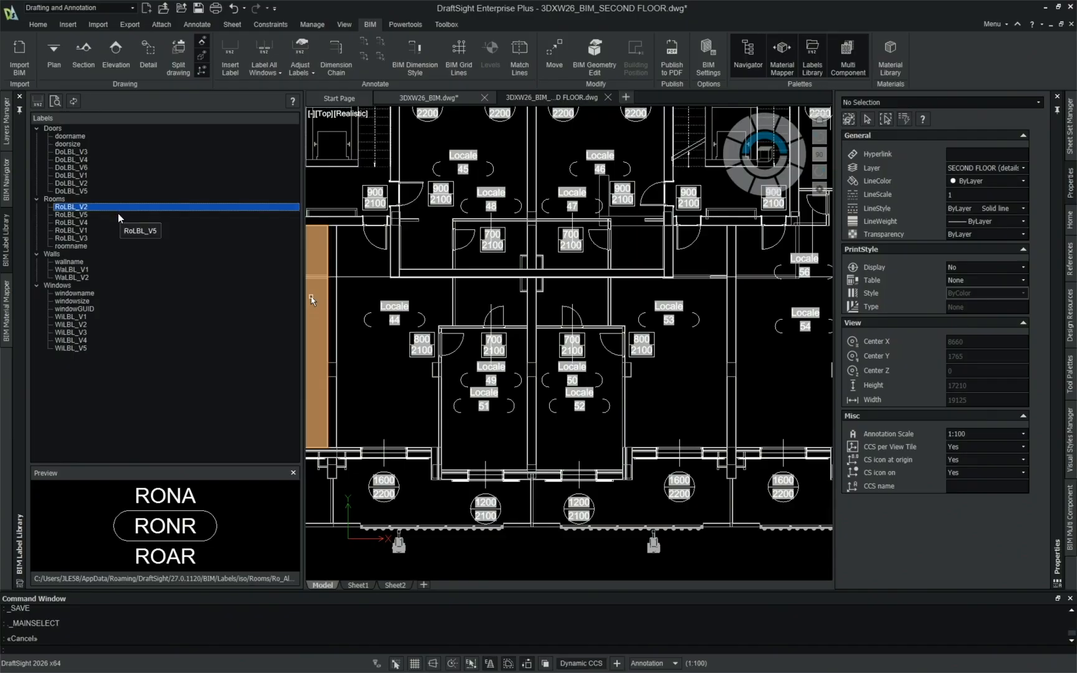
click(117, 214)
click(115, 222)
click(118, 229)
click(103, 262)
click(104, 277)
click(104, 270)
Step: Preview the window labels windowname, windowsize and windowGUID, and the WiLBL variants up to WiLBL_V4
click(106, 301)
click(105, 294)
click(106, 302)
click(108, 309)
click(111, 317)
click(112, 332)
click(113, 341)
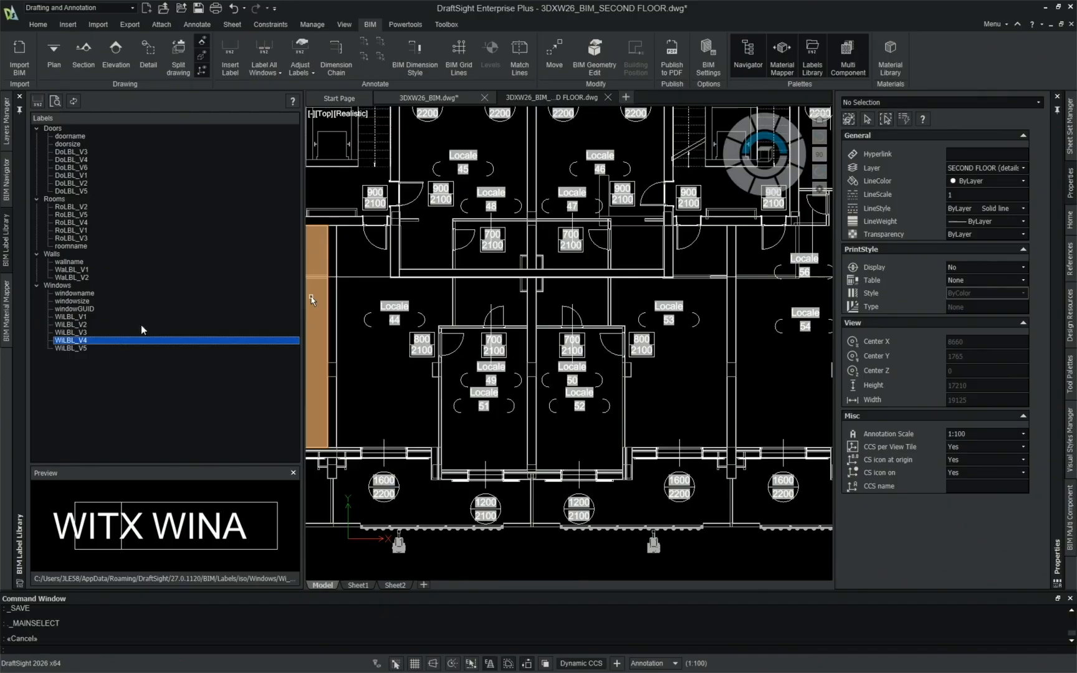
Step: Compare the room label designs RoLBL_V2, RoLBL_V5, RoLBL_V4 and RoLBL_V1 in the library preview
click(131, 208)
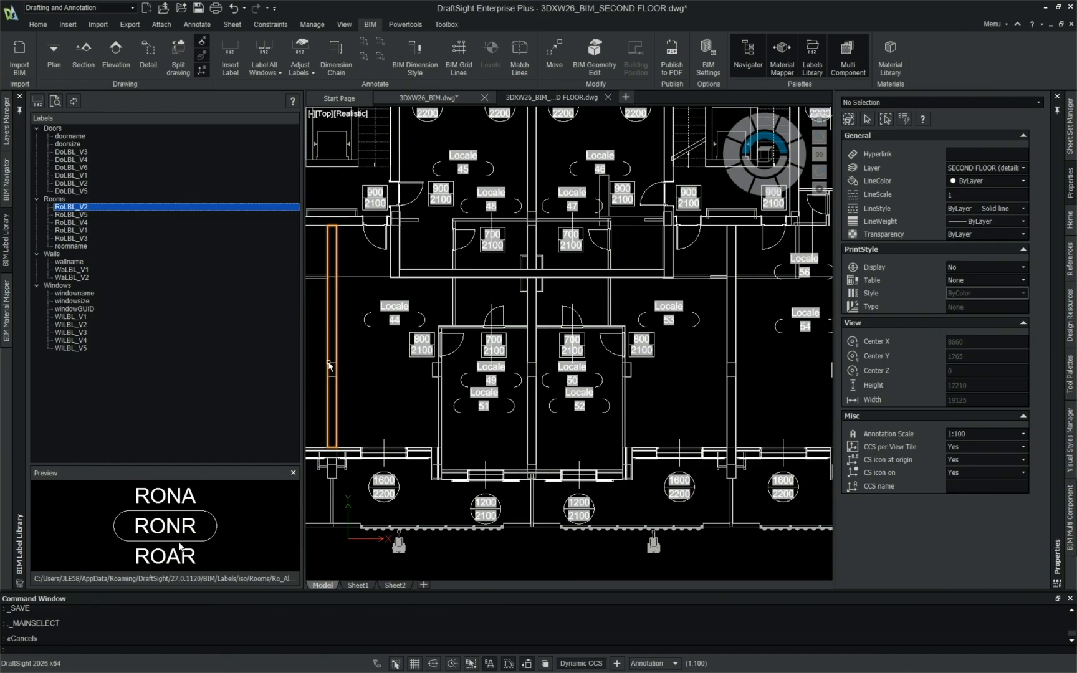
click(82, 215)
click(85, 223)
click(87, 229)
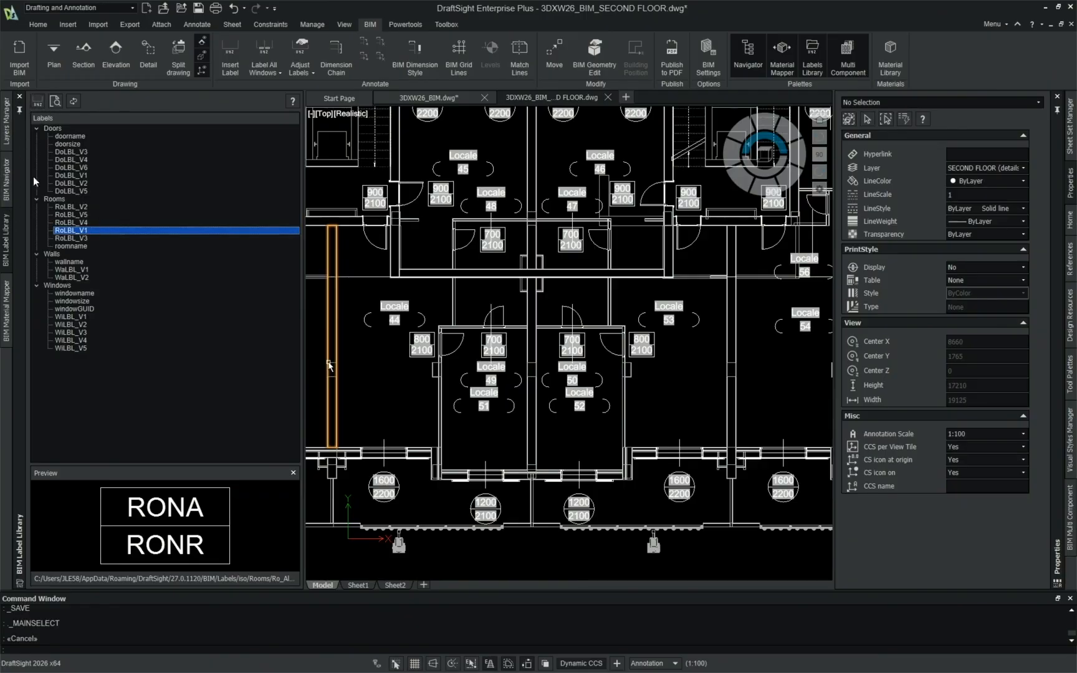
middle_click(725, 381)
middle_click(724, 381)
click(652, 162)
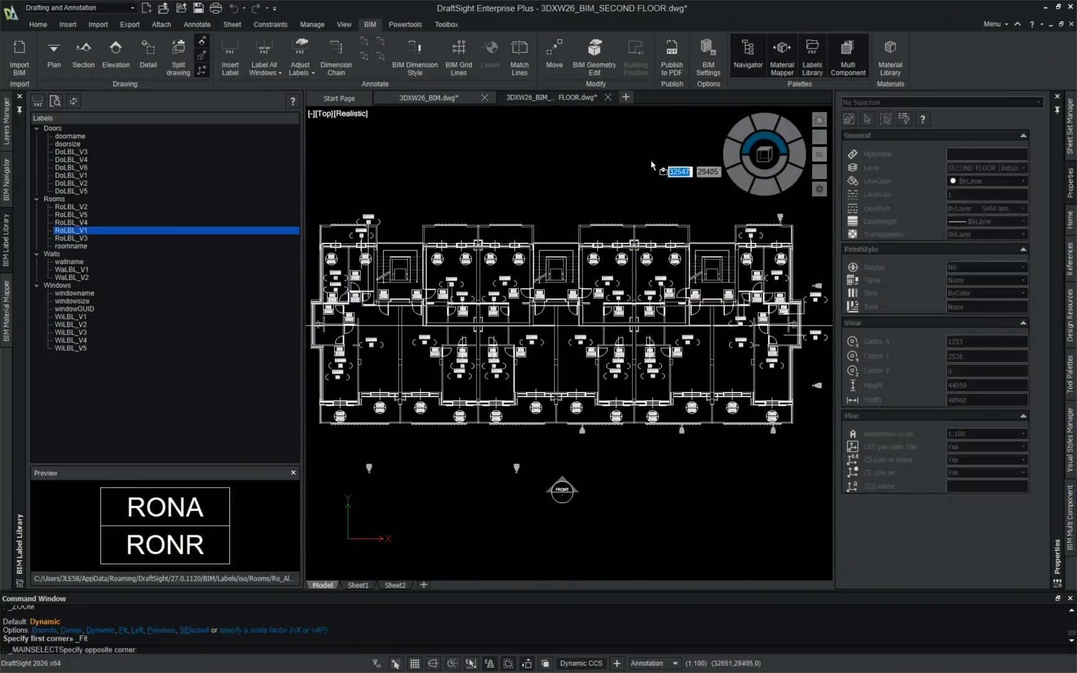
click(626, 179)
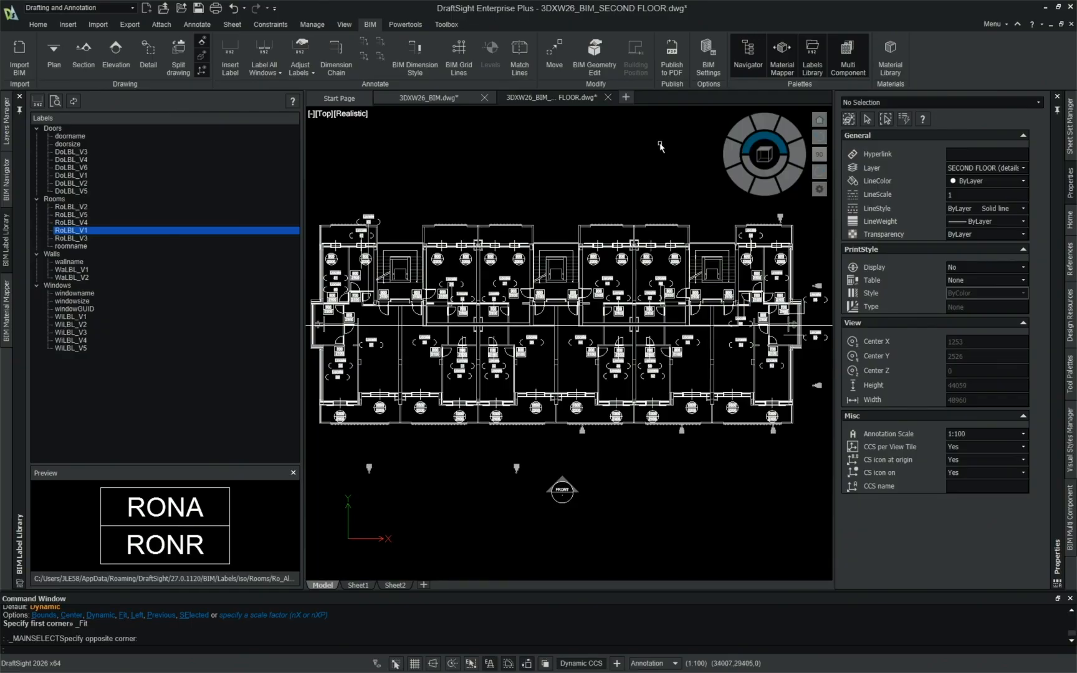
middle_drag(527, 197, 546, 195)
middle_drag(401, 229, 435, 227)
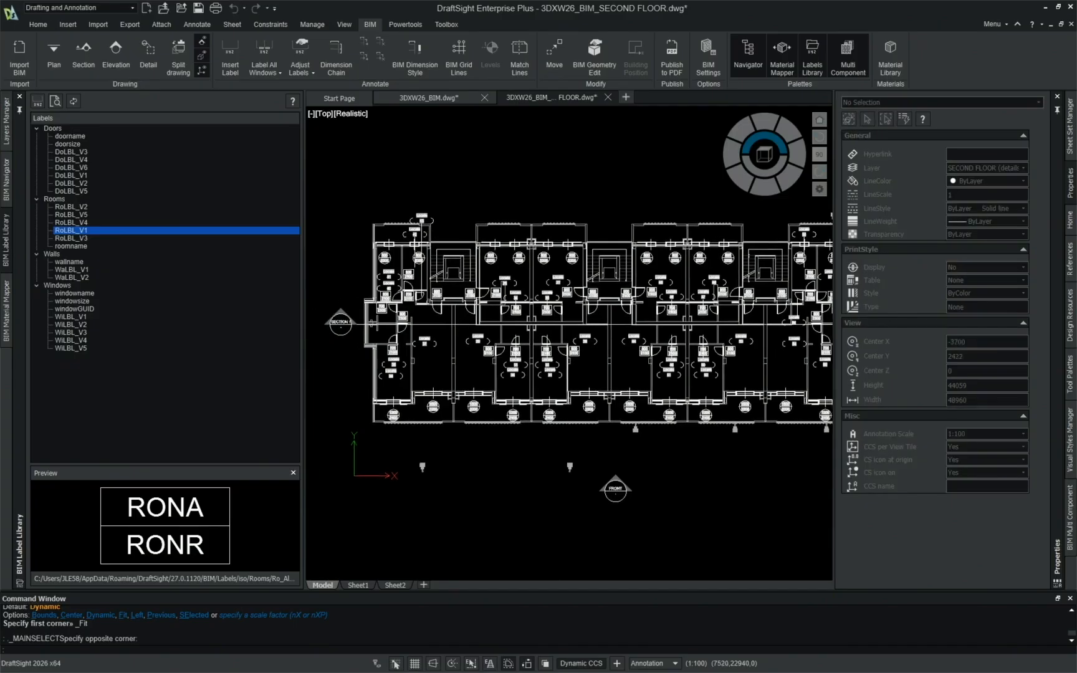
middle_drag(684, 270, 627, 288)
scroll(662, 281, down, 1)
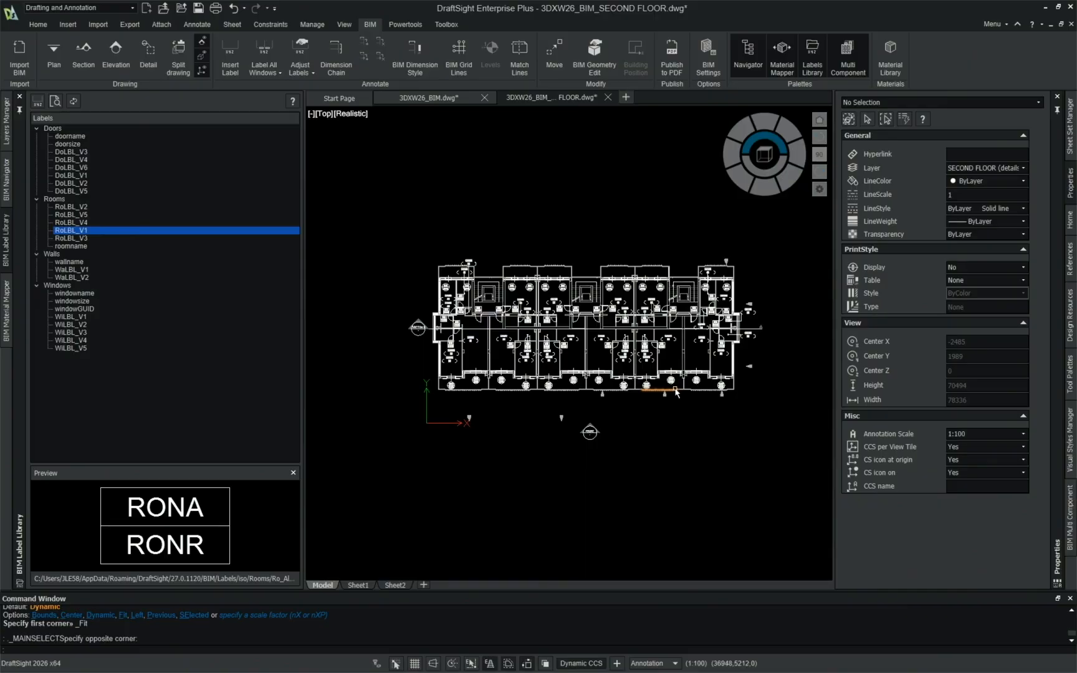
Step: Open the BIM Material Mapper and BIM Multi Component palettes, and select the exterior wall beside room Locale 57 to show its layers
click(6, 305)
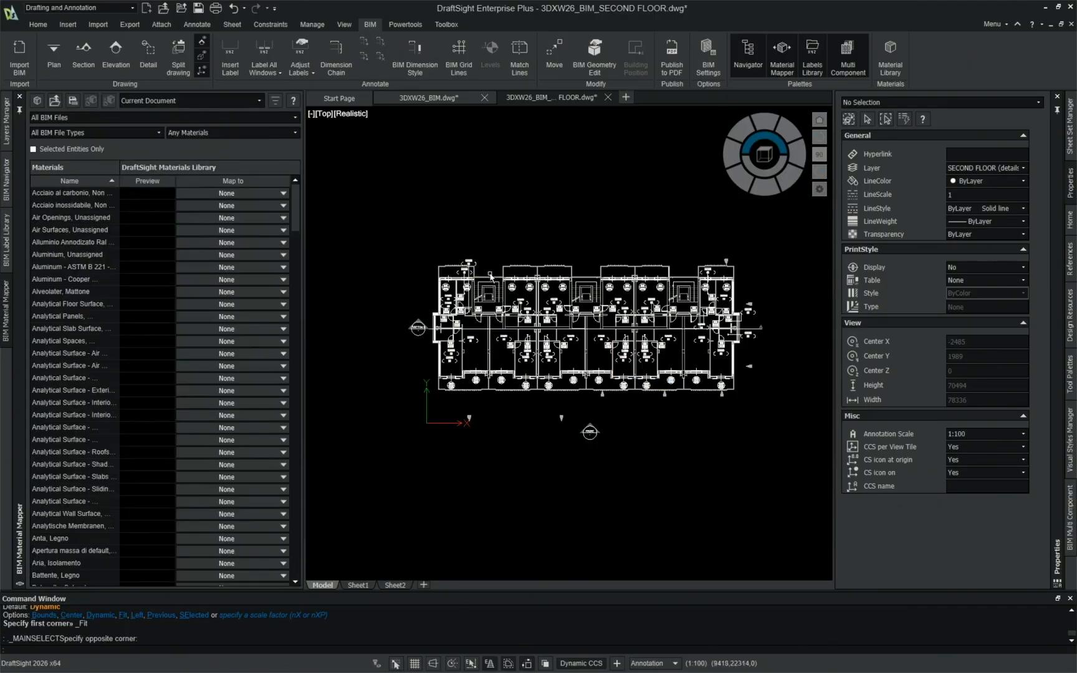
click(1069, 517)
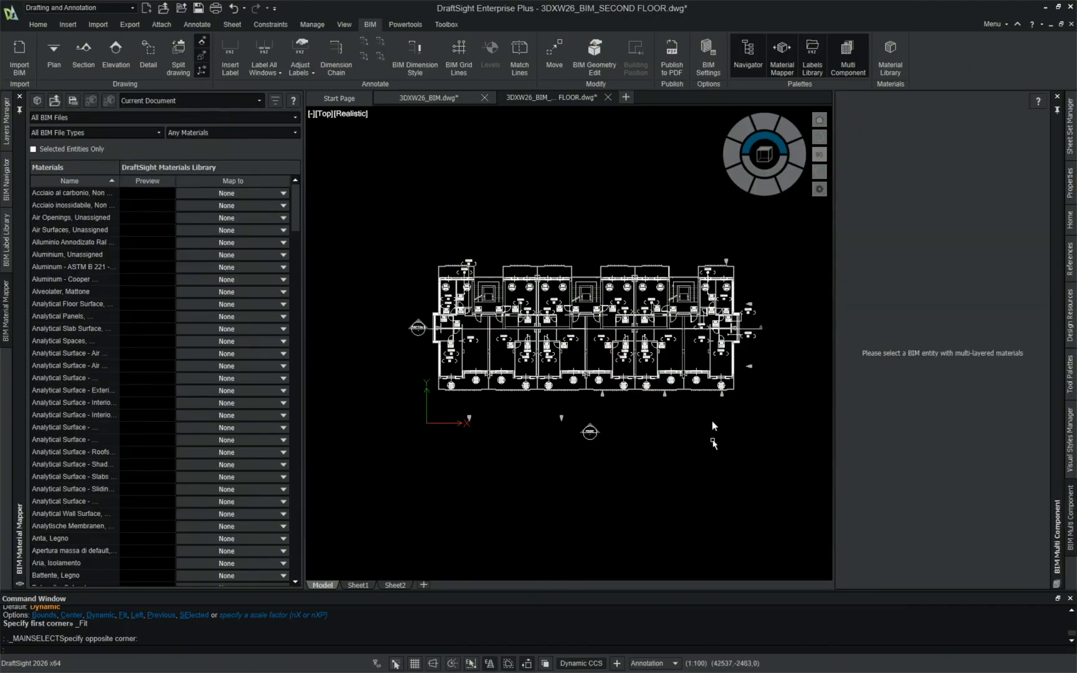
scroll(634, 335, up, 5)
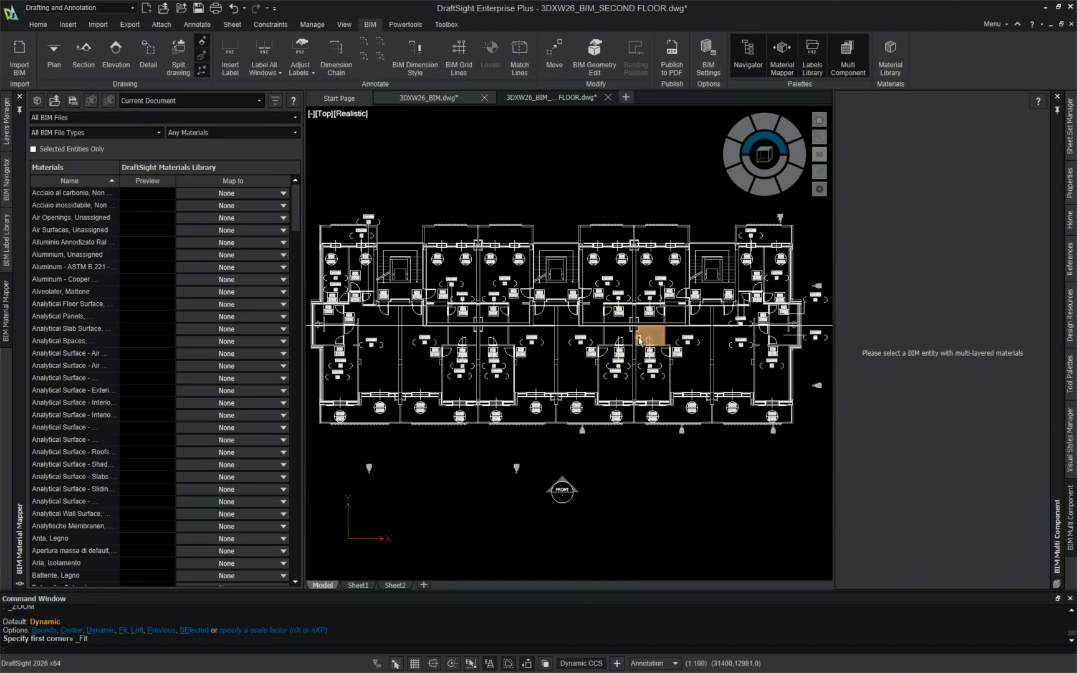
scroll(612, 251, up, 6)
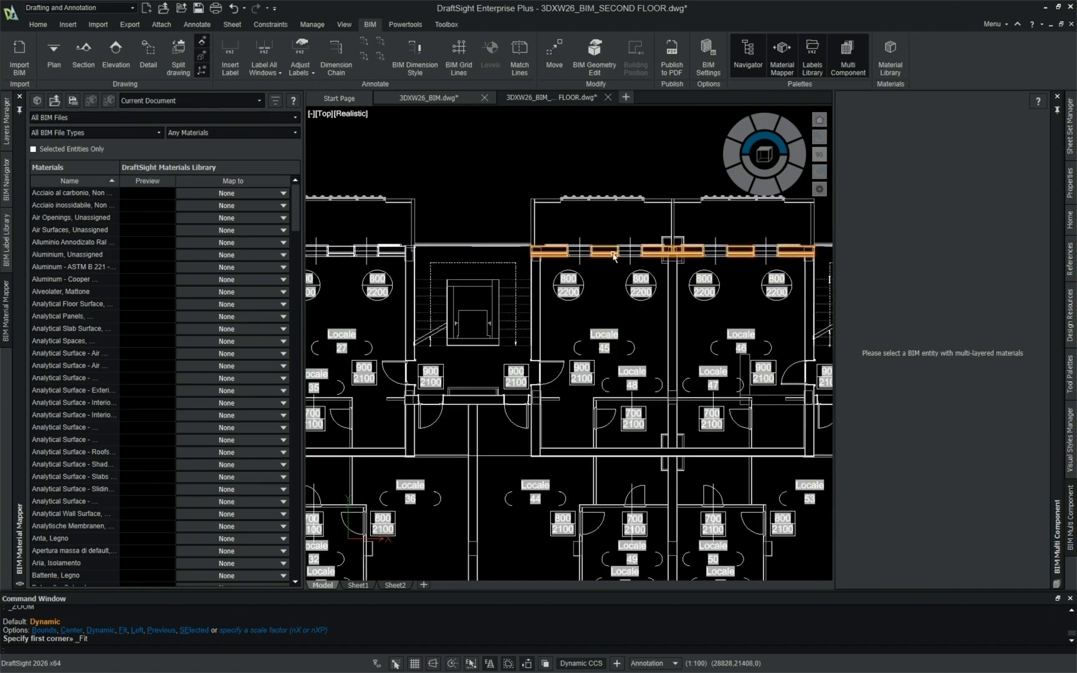
middle_drag(621, 315, 619, 316)
scroll(619, 315, down, 6)
scroll(653, 262, up, 6)
middle_drag(694, 323, 548, 311)
middle_drag(732, 349, 481, 322)
scroll(582, 359, up, 3)
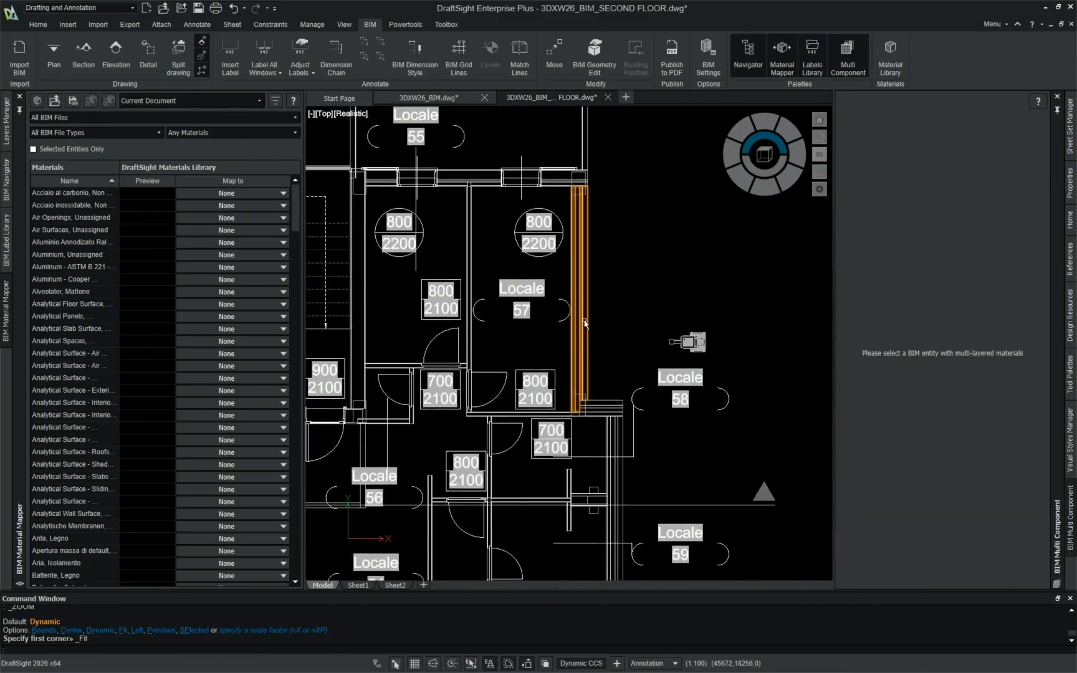
click(586, 324)
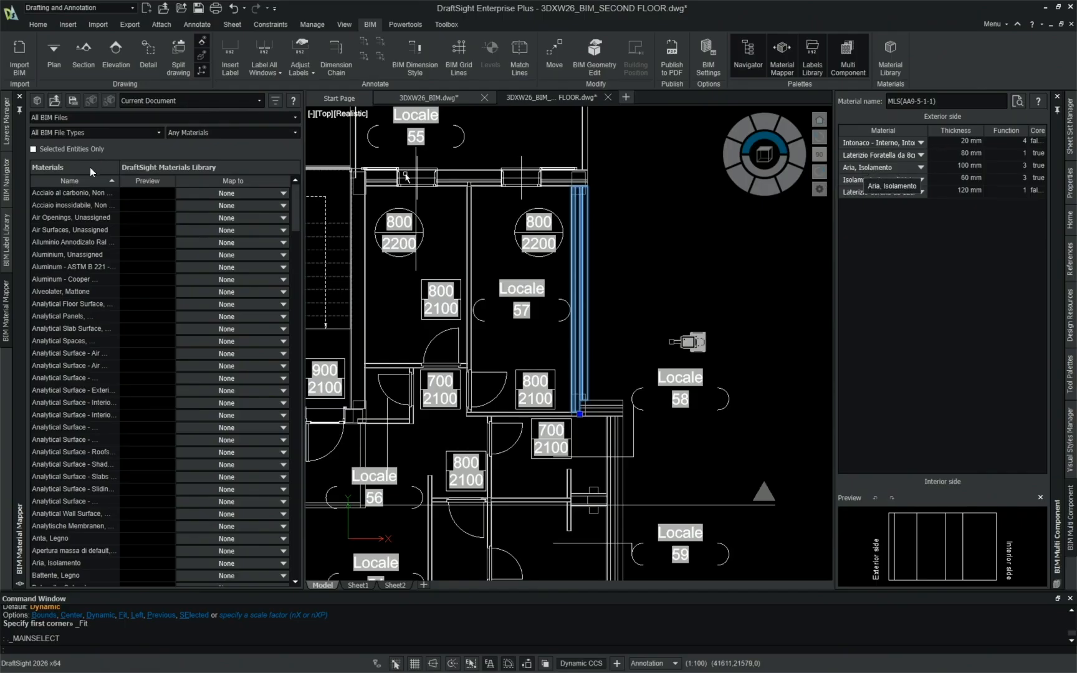
Step: Examine the document's material list in the Material Mapper alongside the selected wall's layer materials
drag(297, 202, 295, 324)
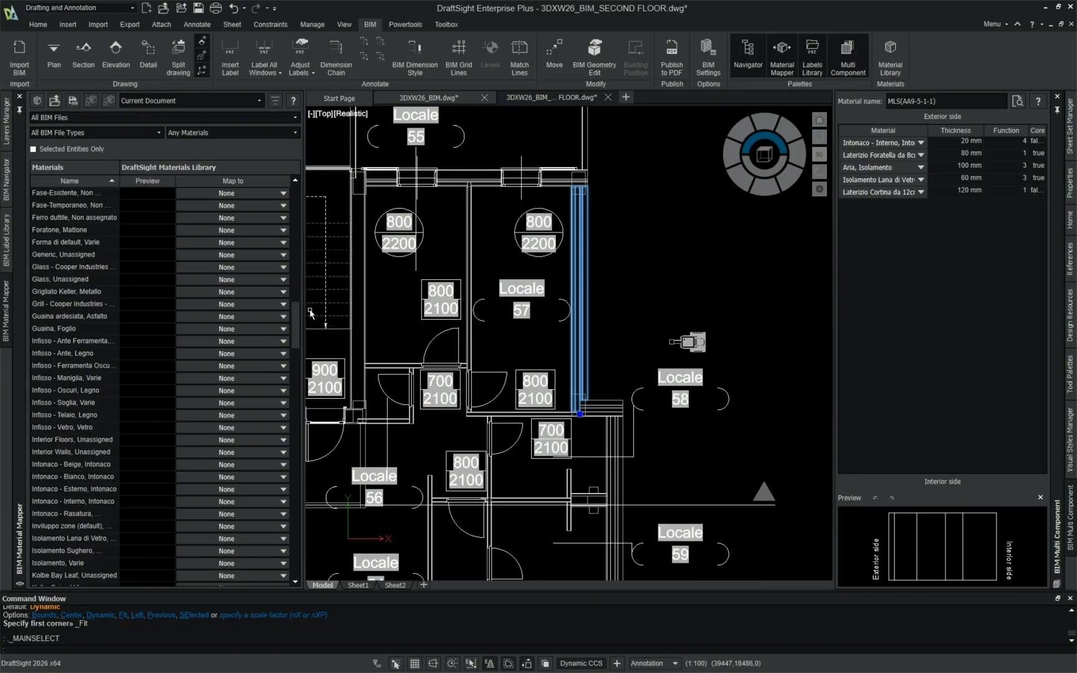
scroll(192, 288, up, 10)
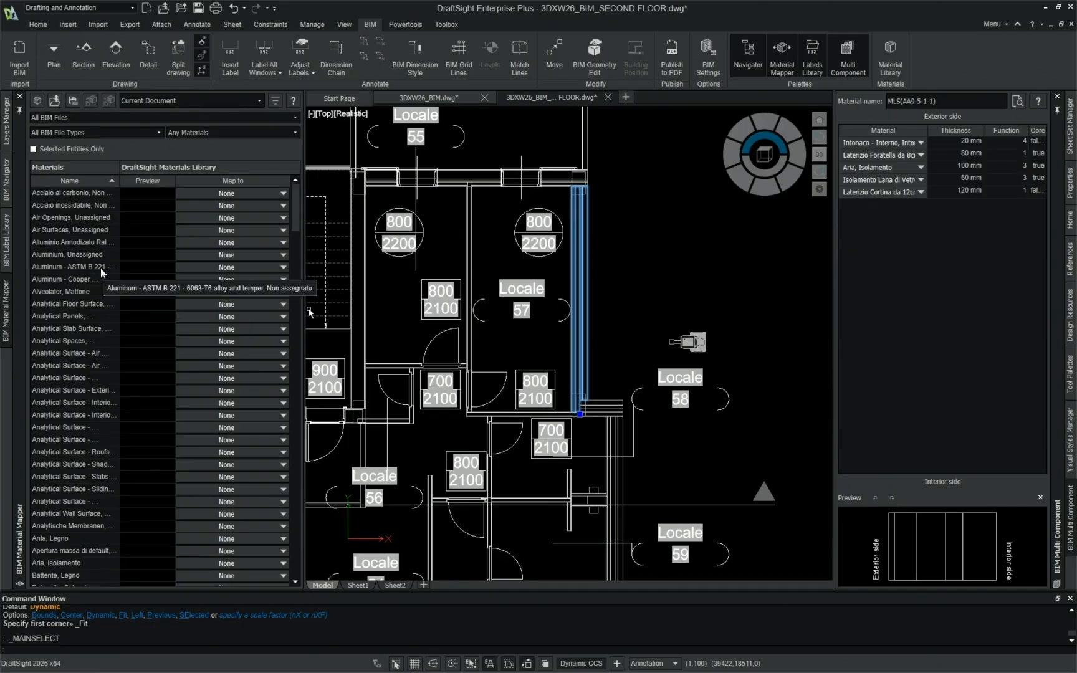
scroll(89, 314, down, 9)
scroll(89, 314, down, 11)
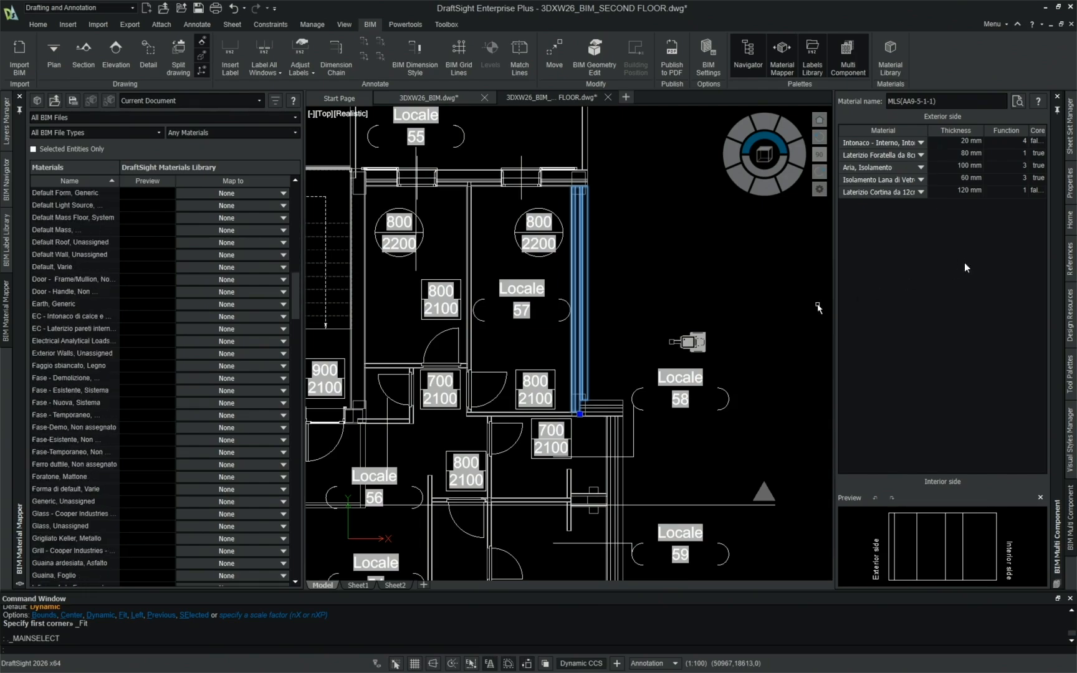
scroll(73, 359, up, 8)
scroll(87, 359, up, 12)
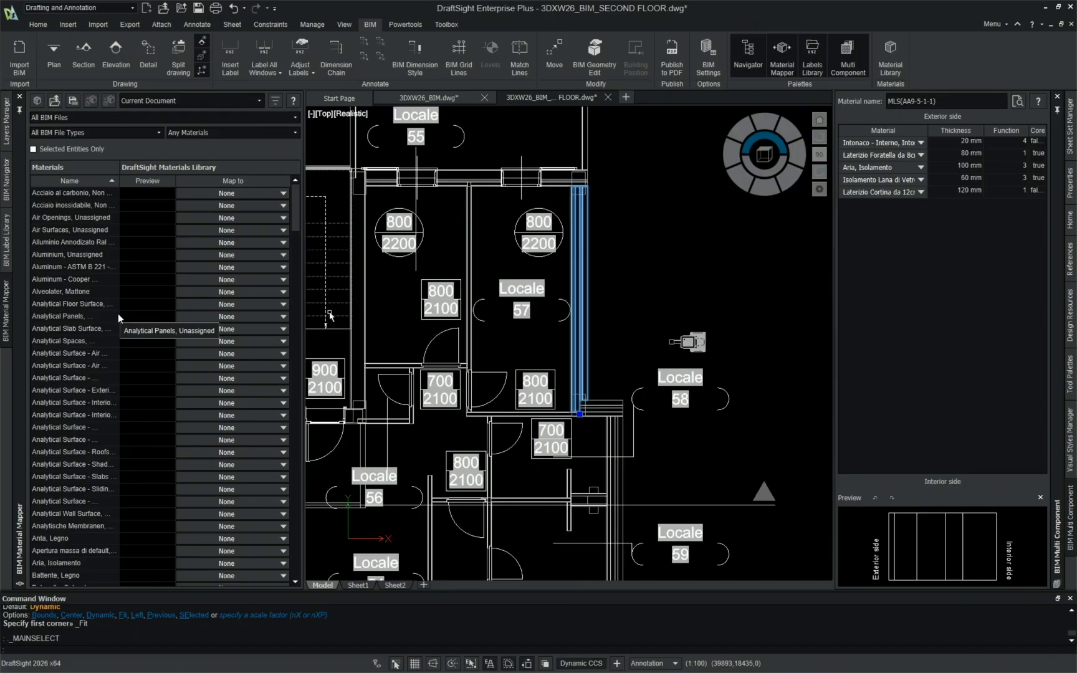
Step: Map the Air Surfaces and Air Openings materials to the Air Space library material
click(71, 218)
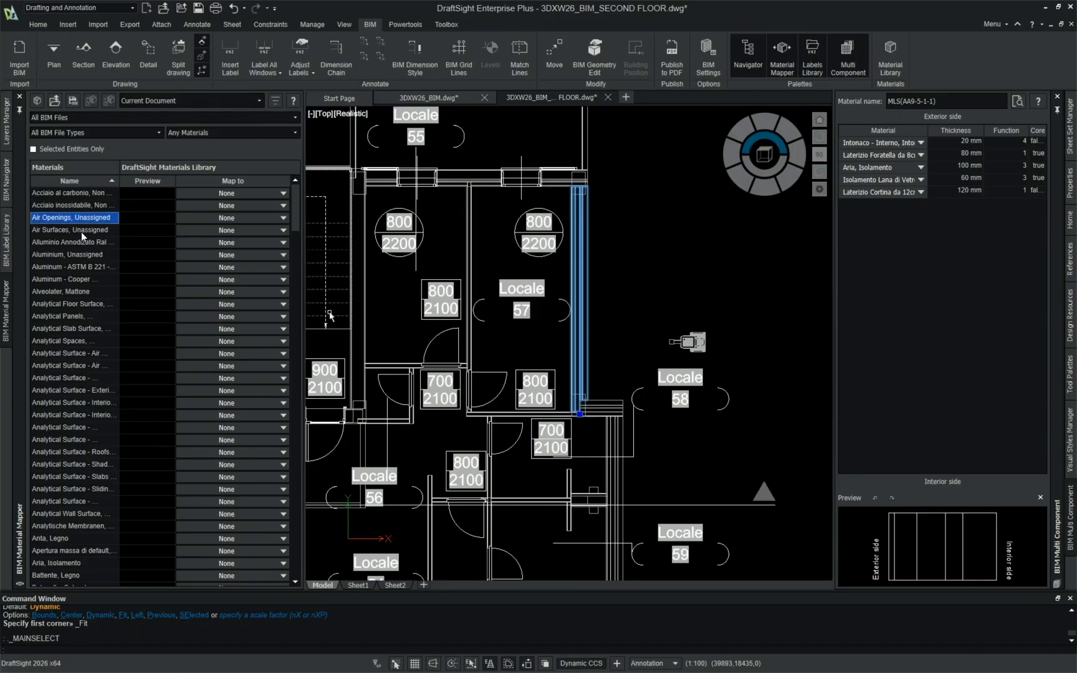
shift+click(81, 230)
click(231, 230)
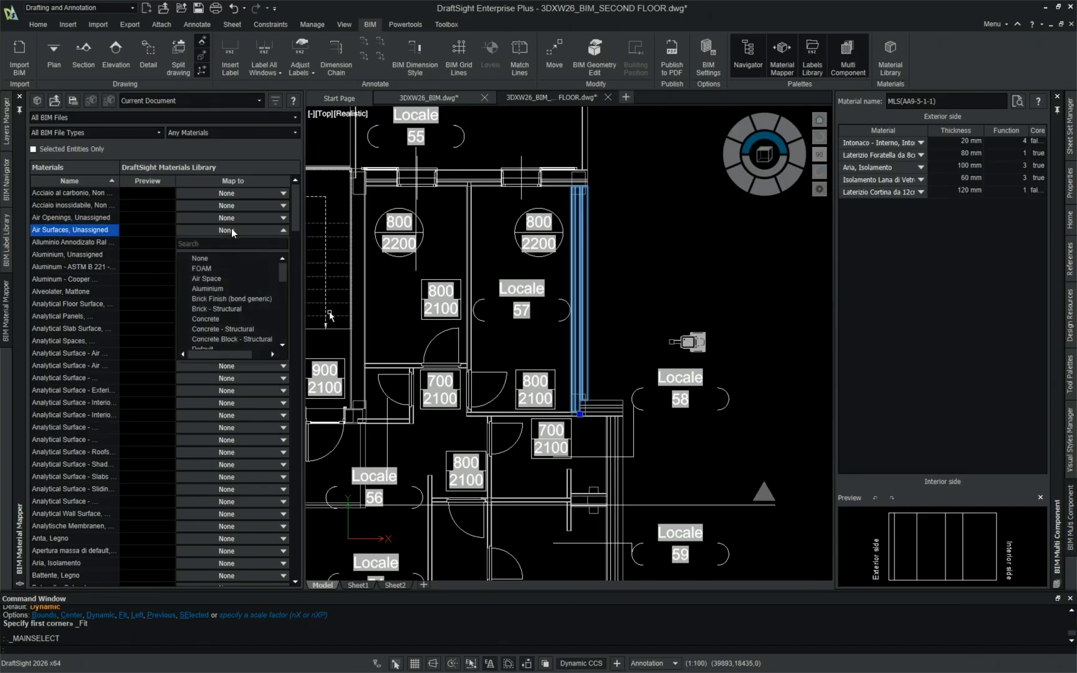
scroll(240, 263, up, 1)
click(225, 278)
click(197, 219)
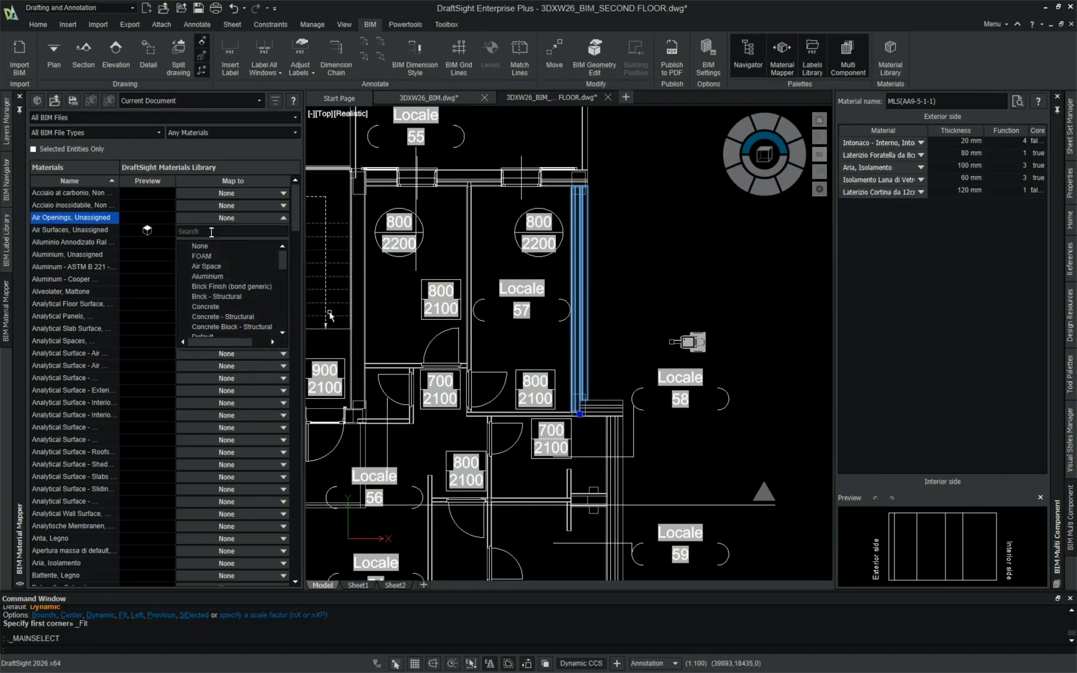
click(208, 266)
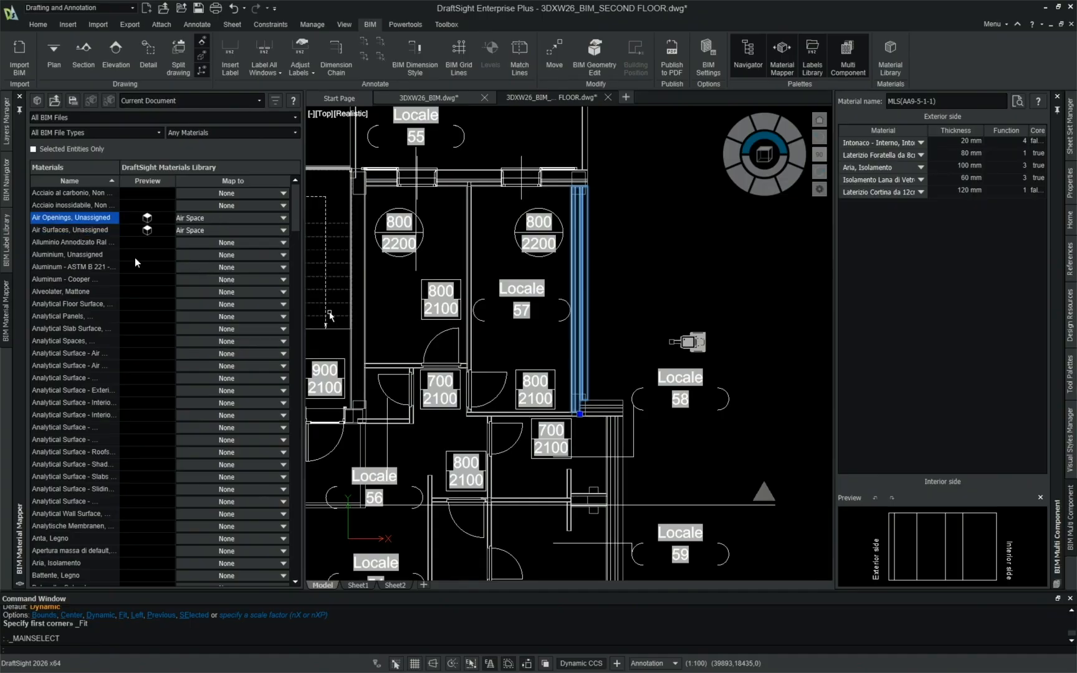
Step: Map the wall's Aria, Isolamento material to the Air Space library material
scroll(79, 282, down, 3)
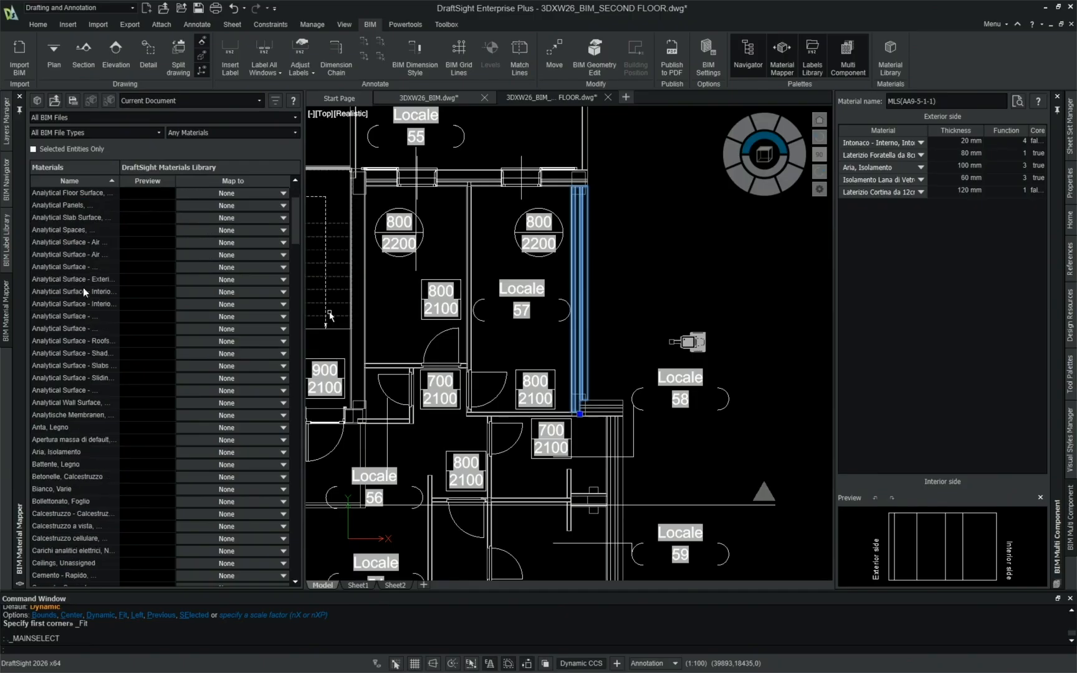
click(85, 452)
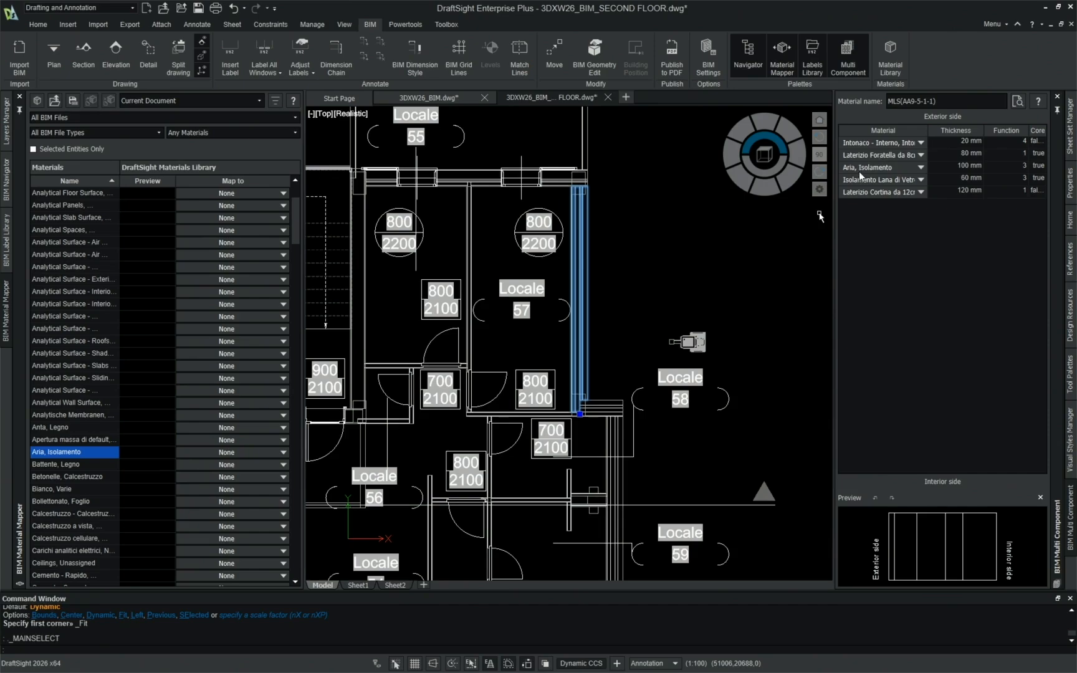
click(241, 452)
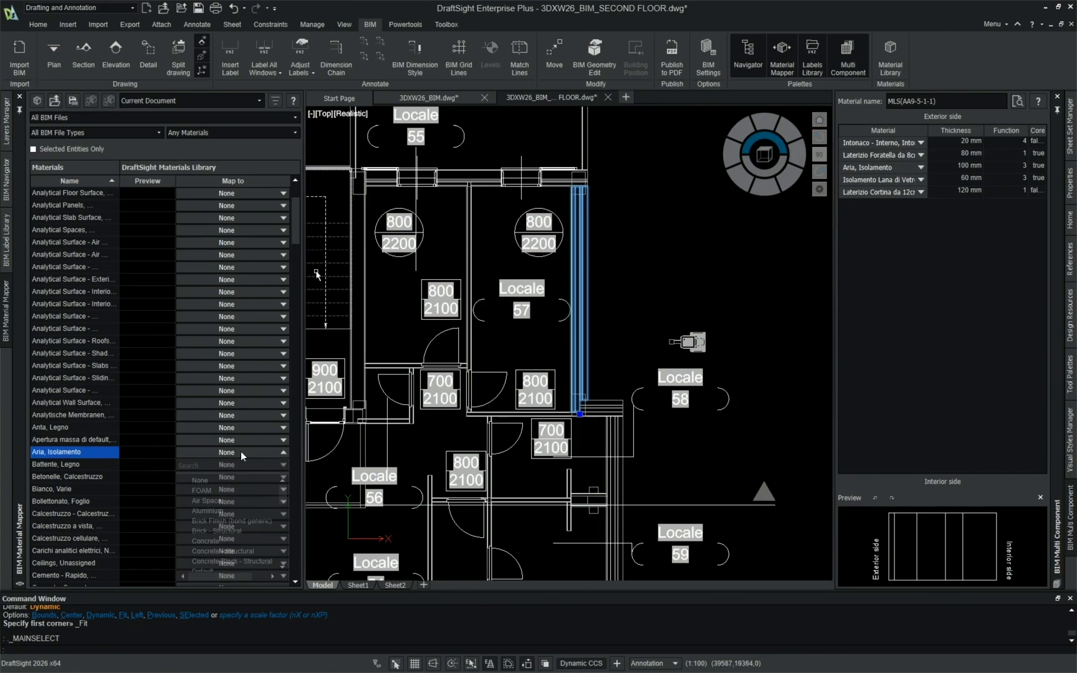
click(238, 501)
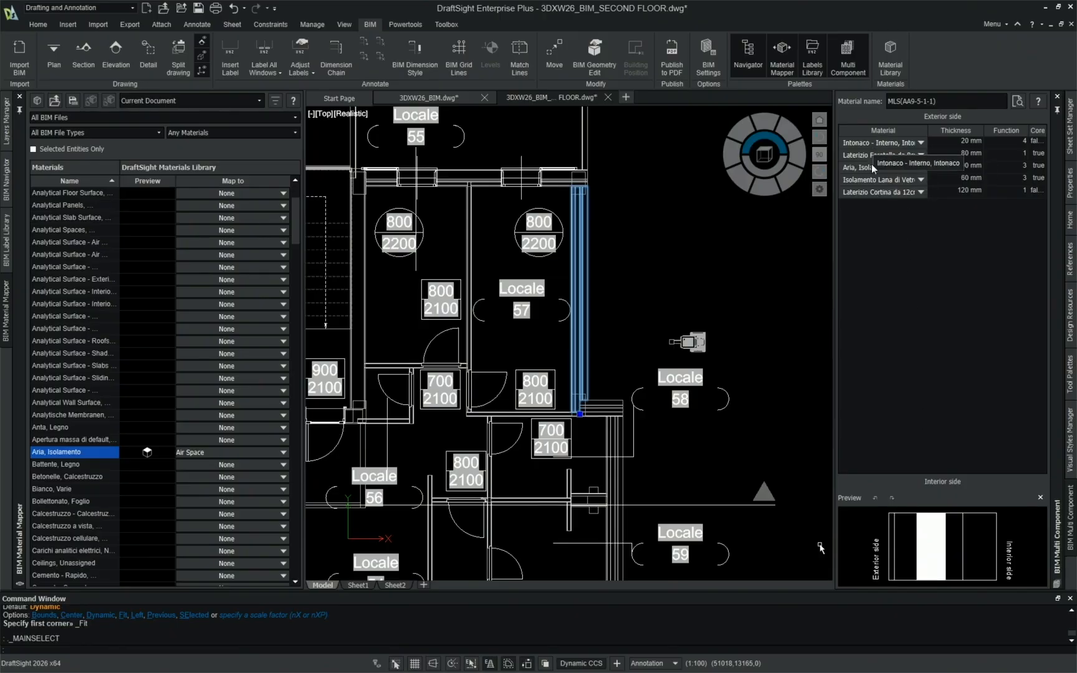
Step: Map the Intonaco - Interno, Intonaco material to the Brick - Structural library material
scroll(129, 330, down, 15)
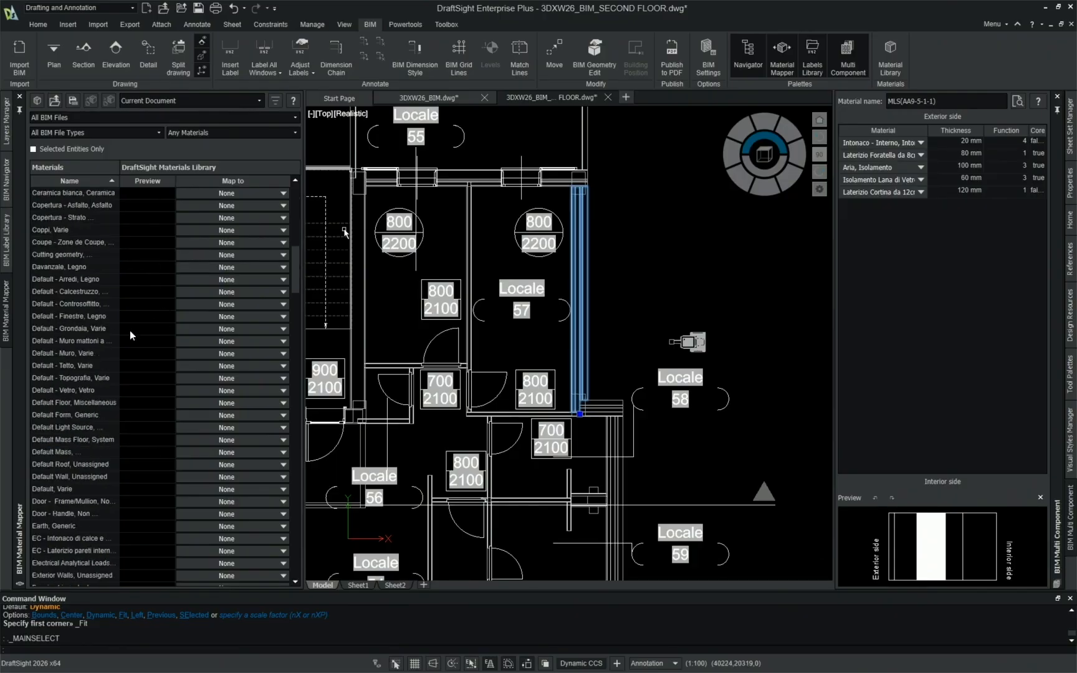
scroll(129, 331, down, 3)
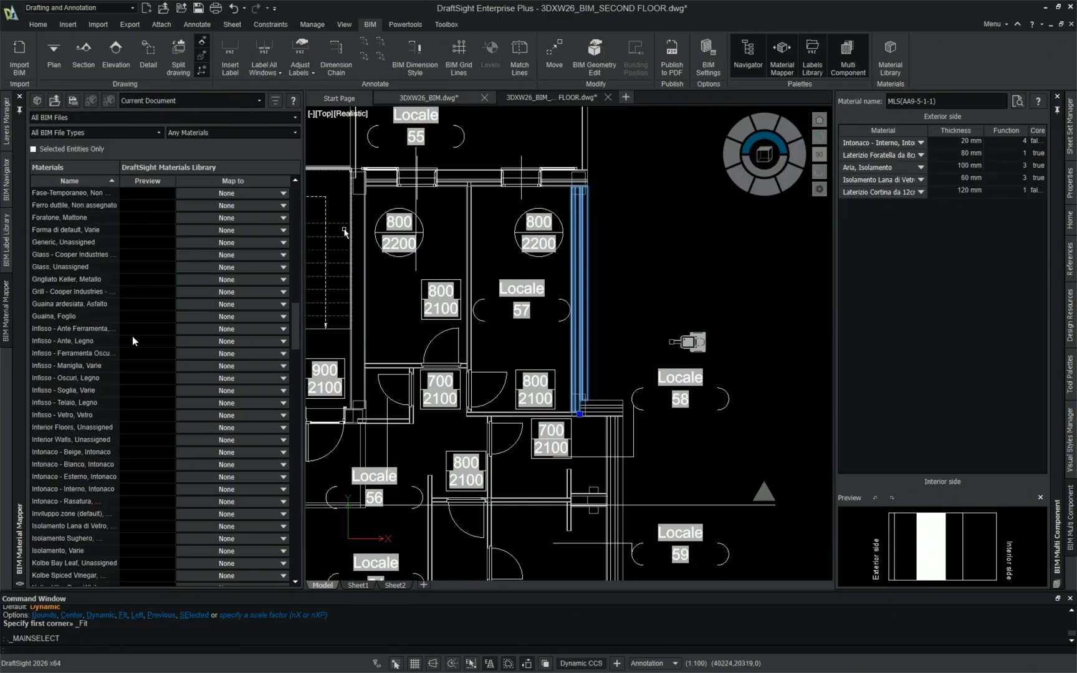
click(94, 454)
shift+click(88, 501)
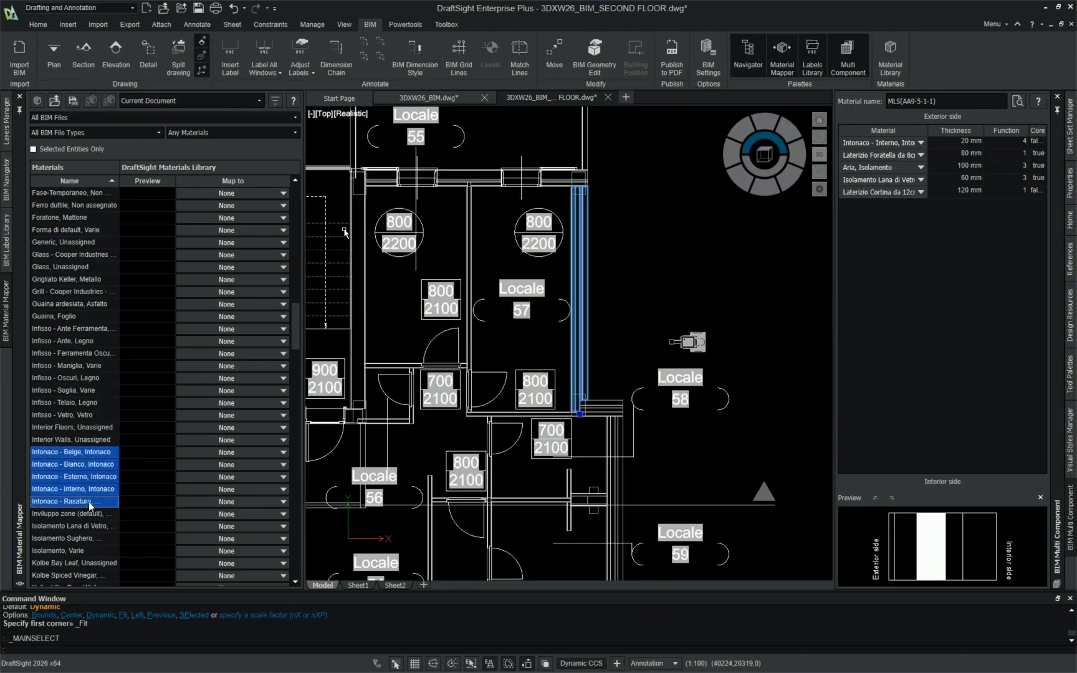
click(225, 489)
scroll(235, 538, down, 2)
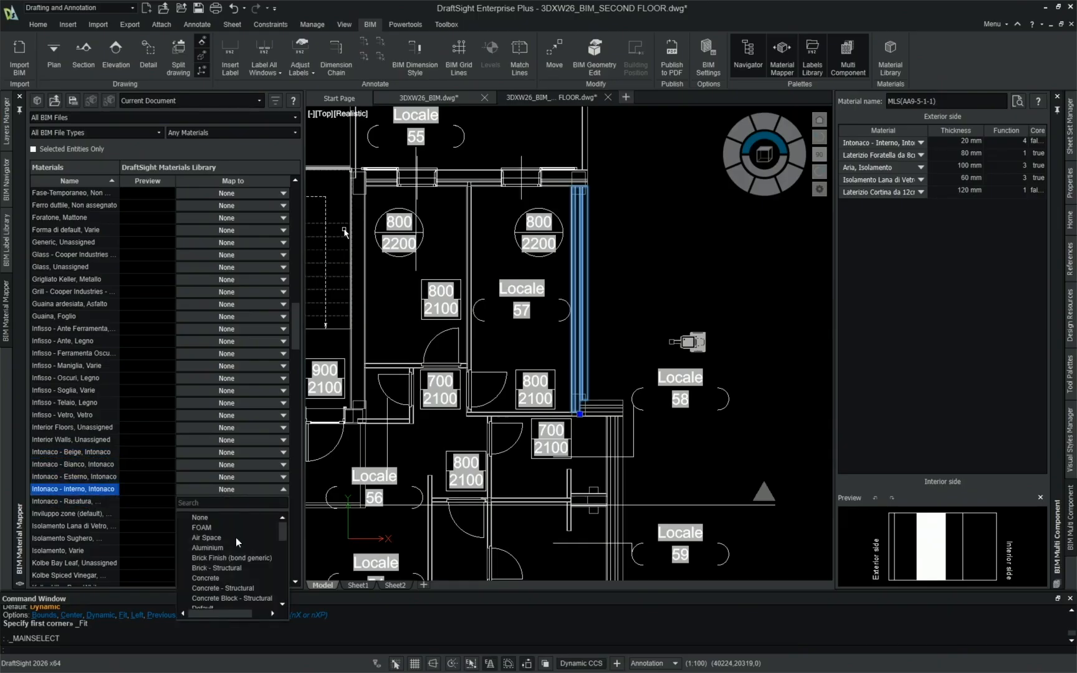
scroll(236, 538, up, 1)
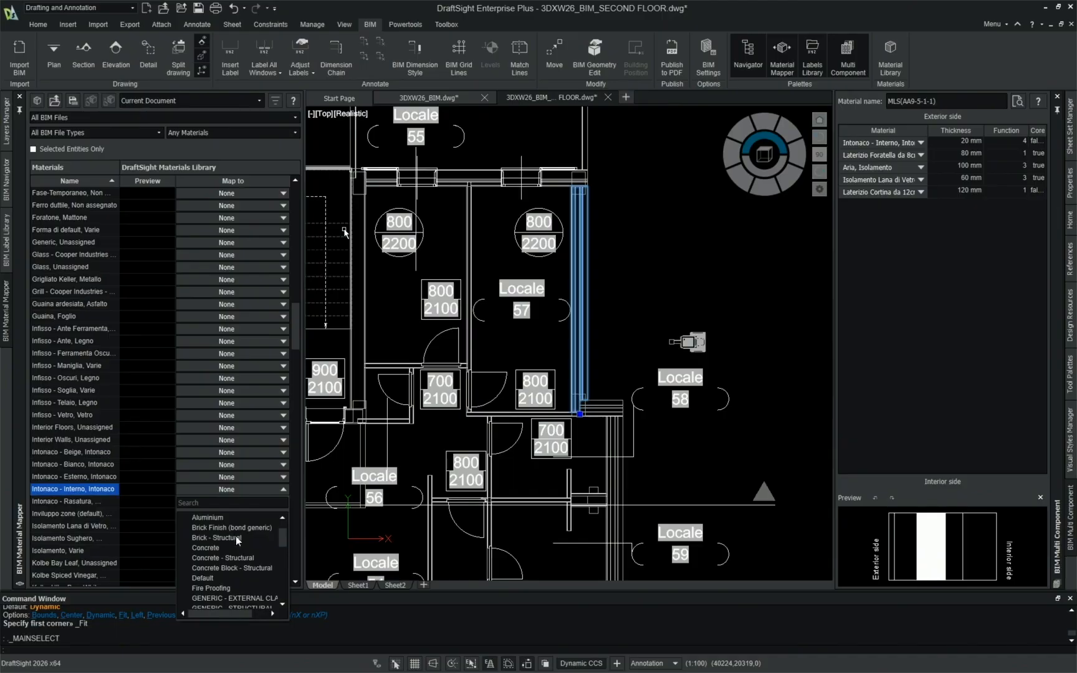
click(236, 538)
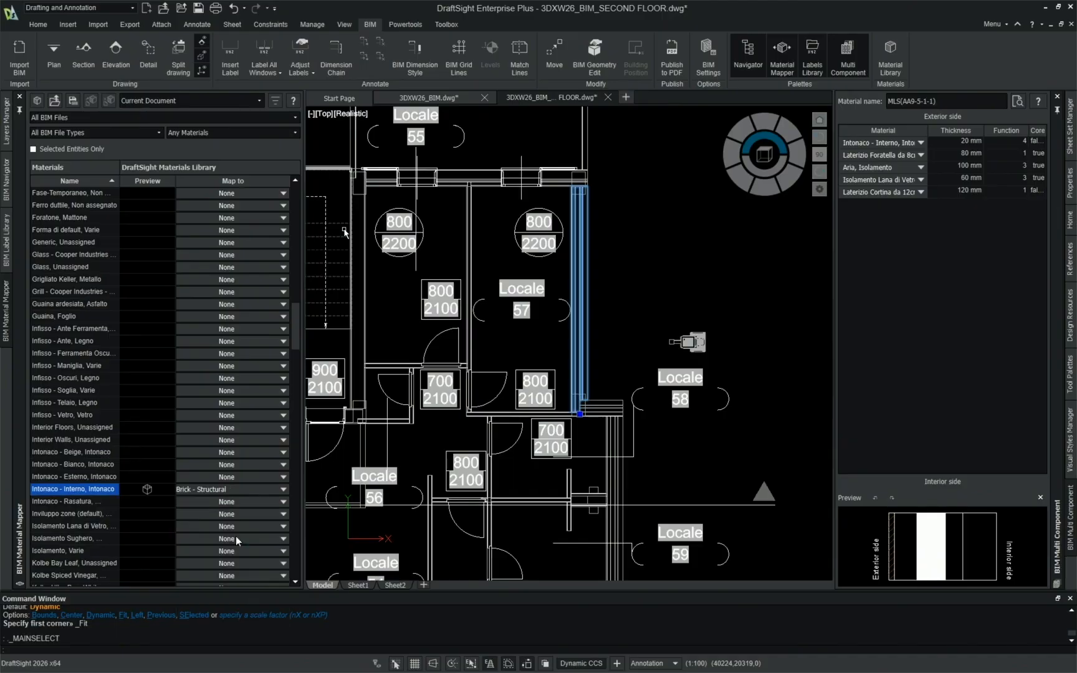
Step: Map the Intonaco - Beige, Intonaco - Bianco and Intonaco - Esterno materials to Brick - Structural
click(89, 473)
shift+click(87, 456)
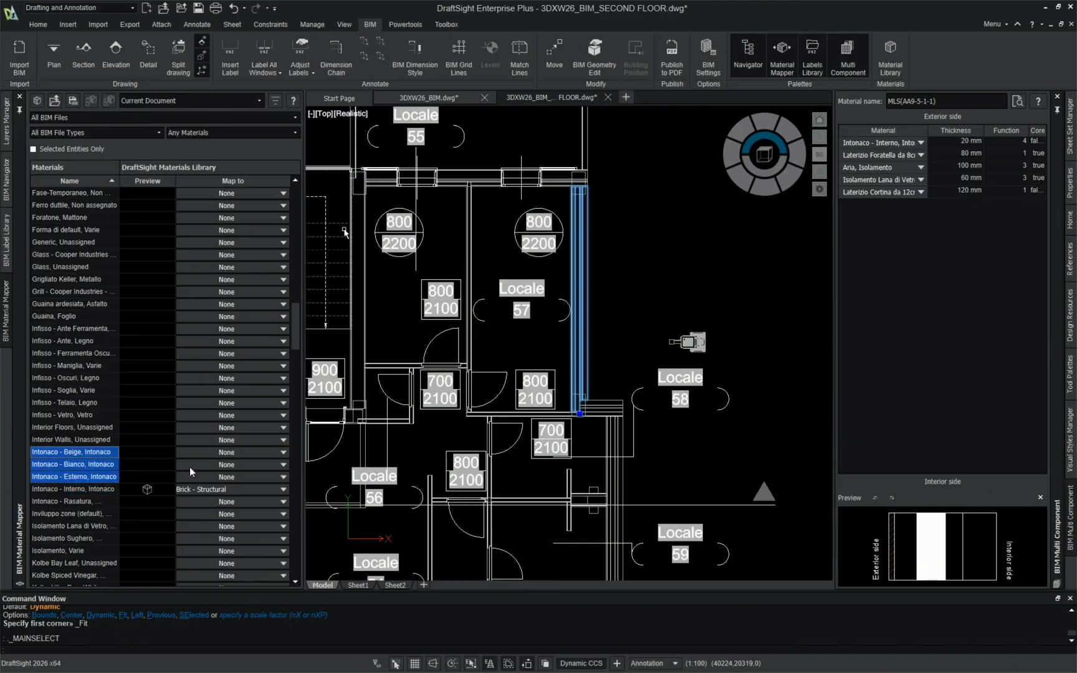
click(230, 457)
click(226, 530)
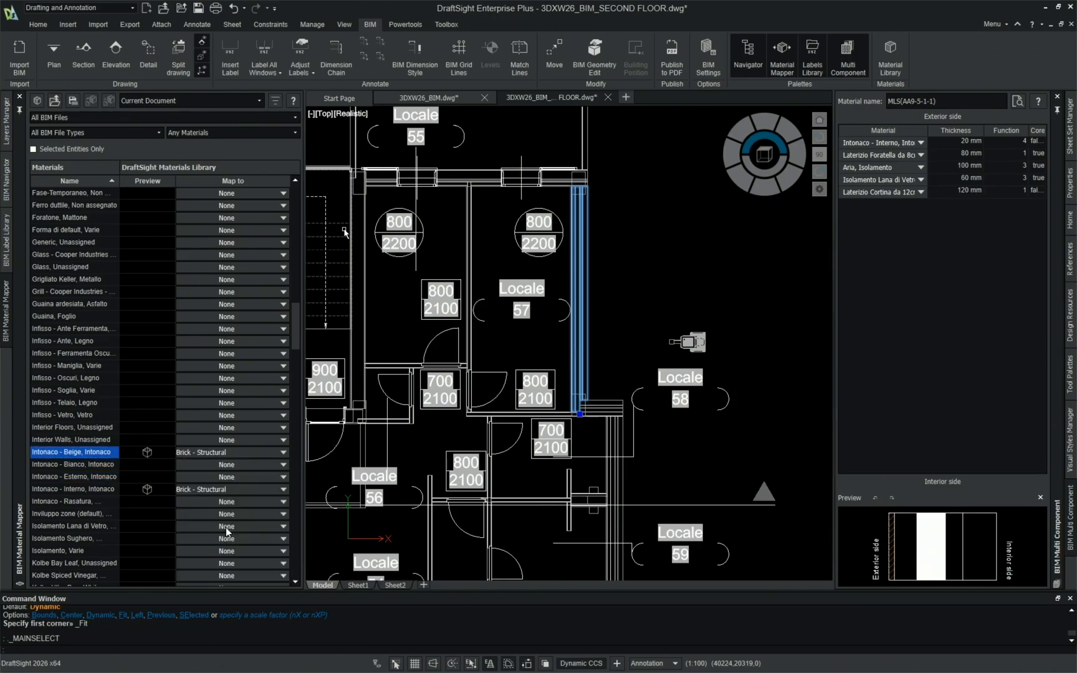
click(226, 465)
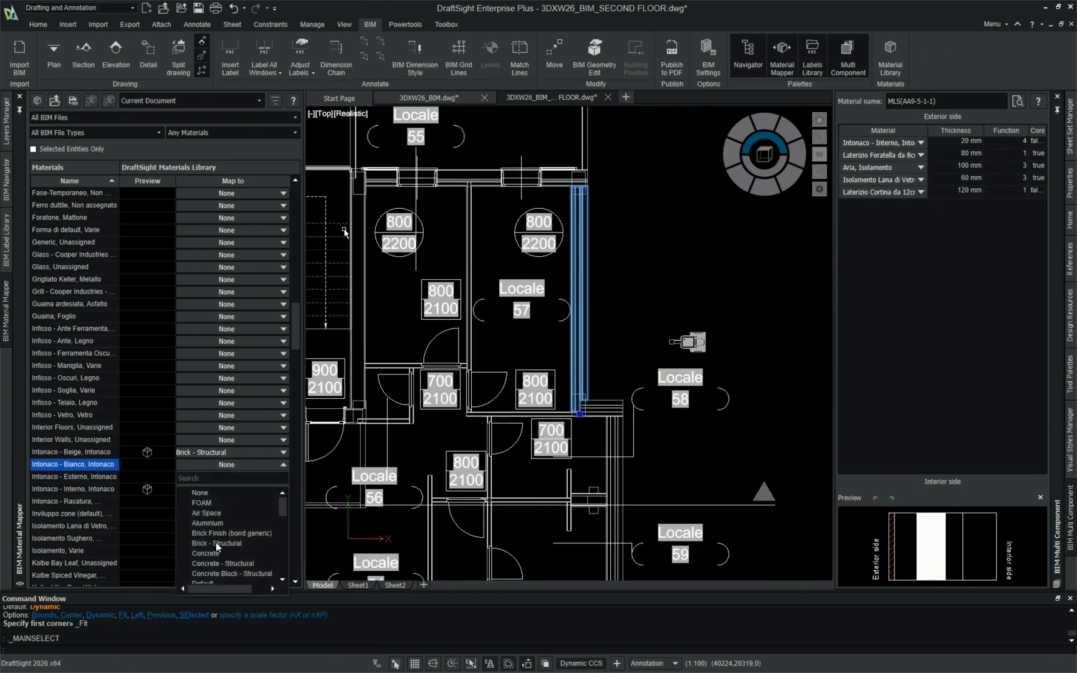
click(216, 542)
click(215, 478)
click(227, 555)
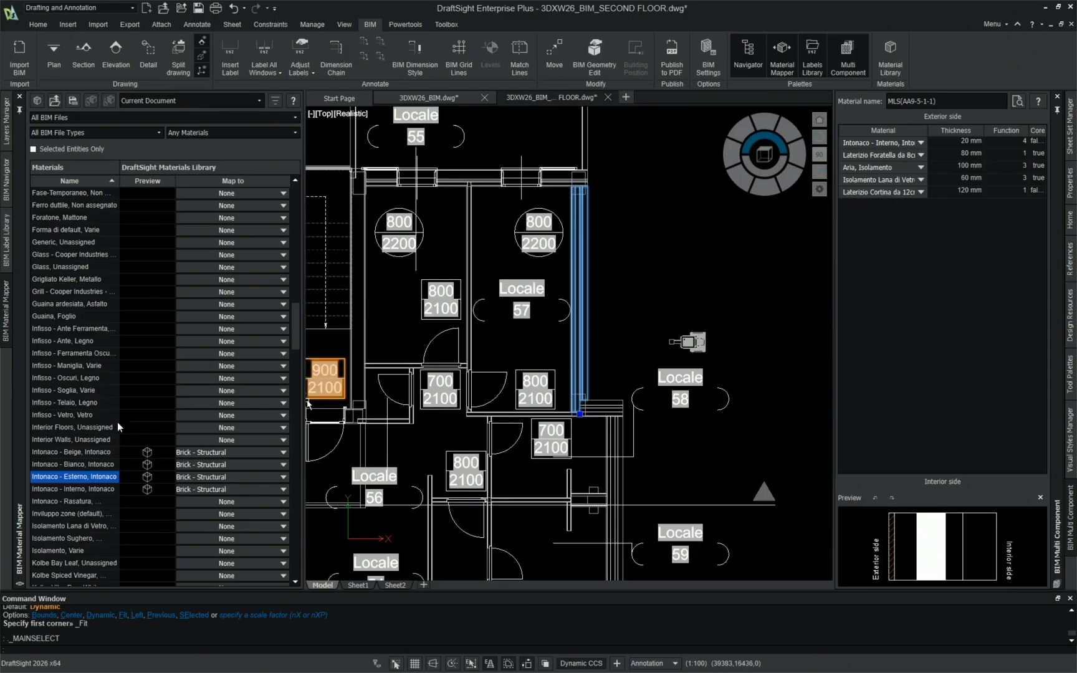
mouse_move(145, 459)
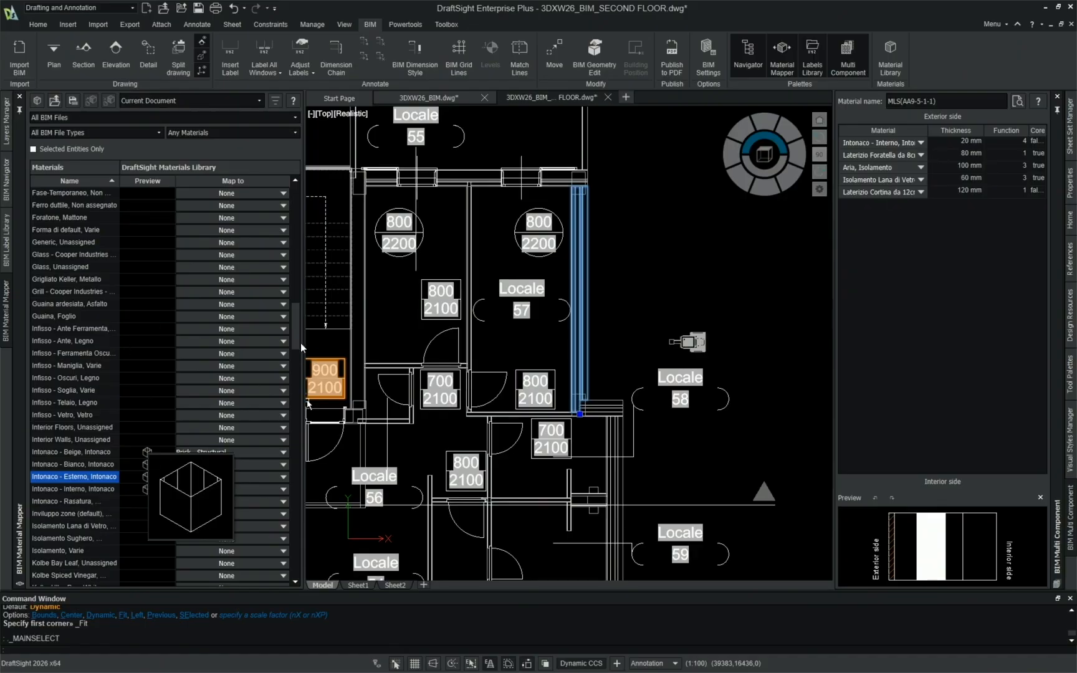
Step: Map the Isolamento Lana di Vetro material to the Insulation - Fiber Hard library material
drag(298, 339, 299, 359)
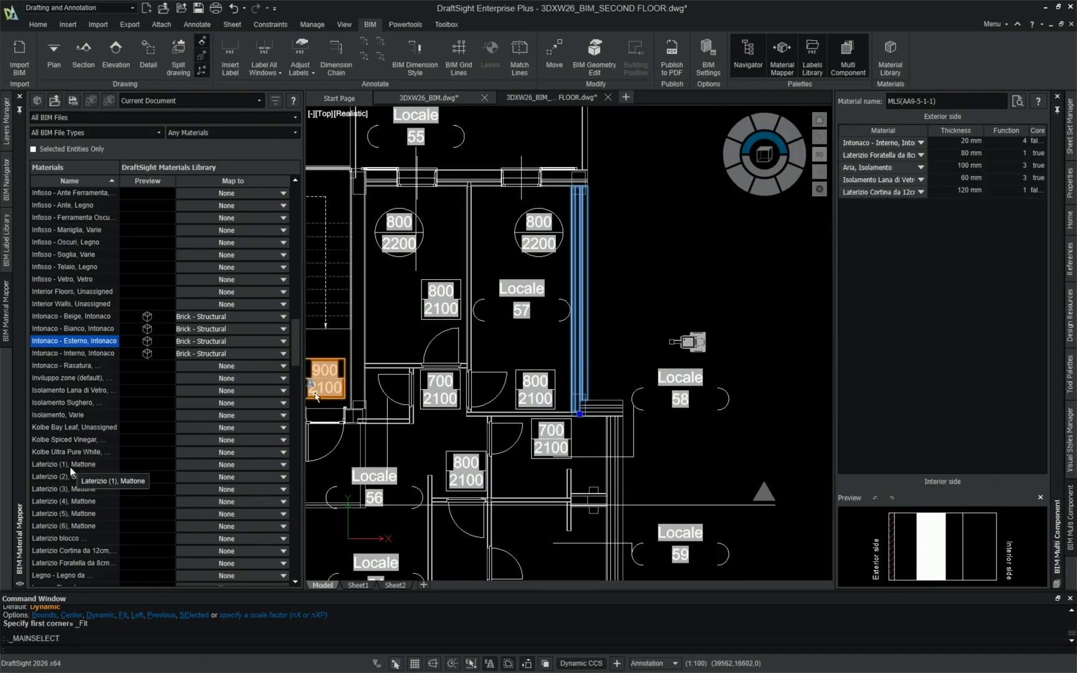
click(83, 389)
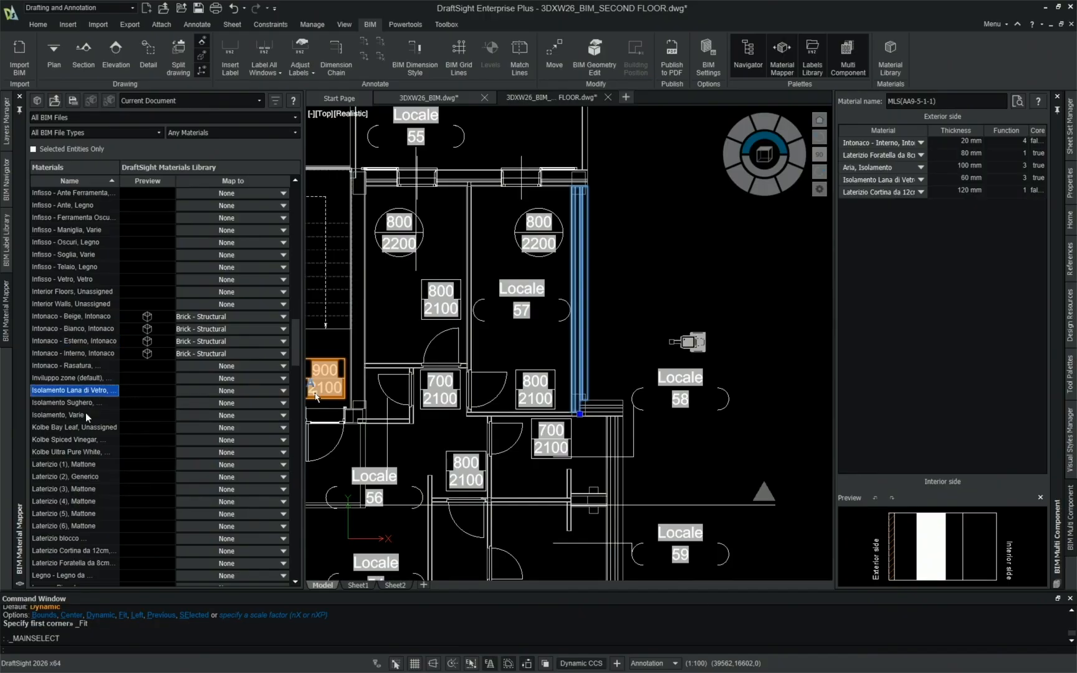
shift+click(85, 414)
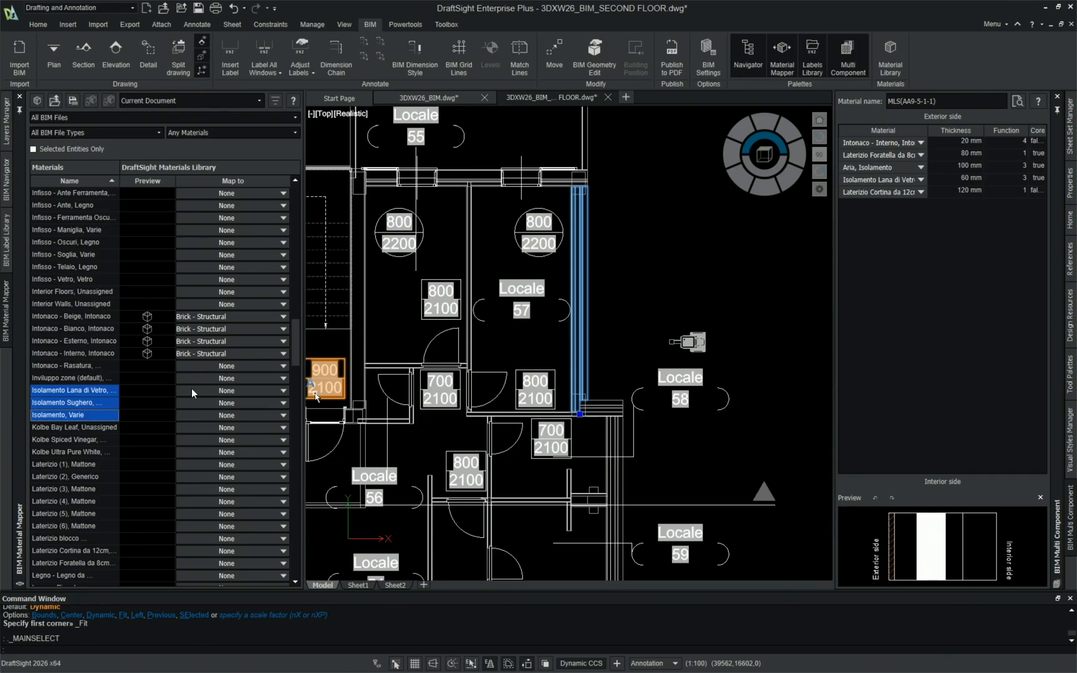
click(216, 390)
scroll(241, 455, down, 5)
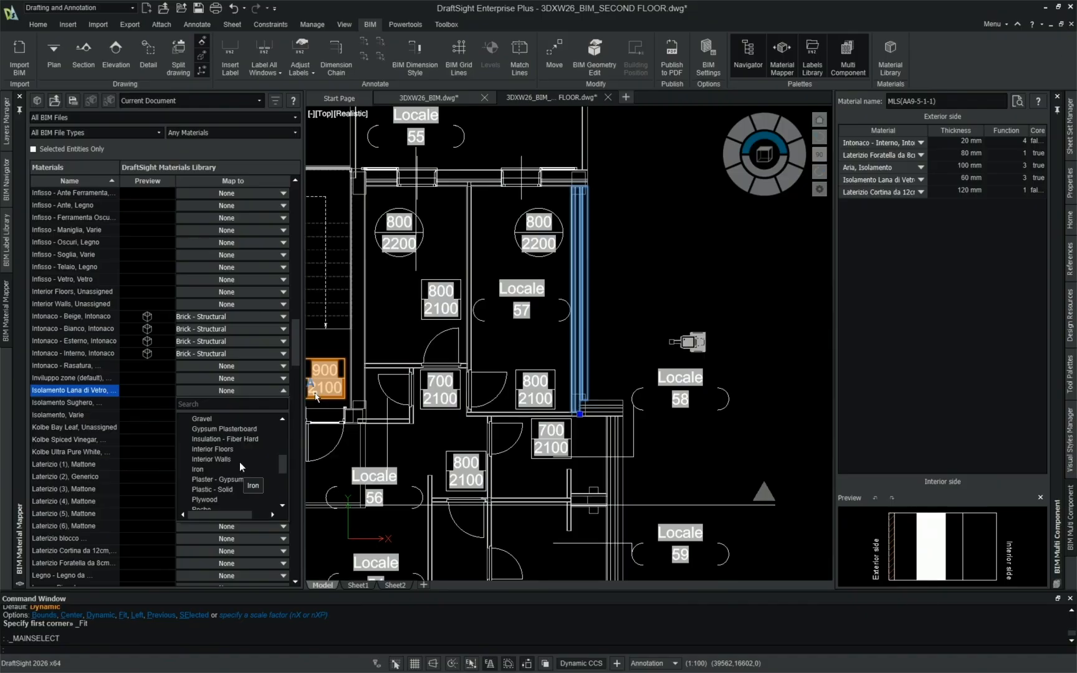
click(232, 440)
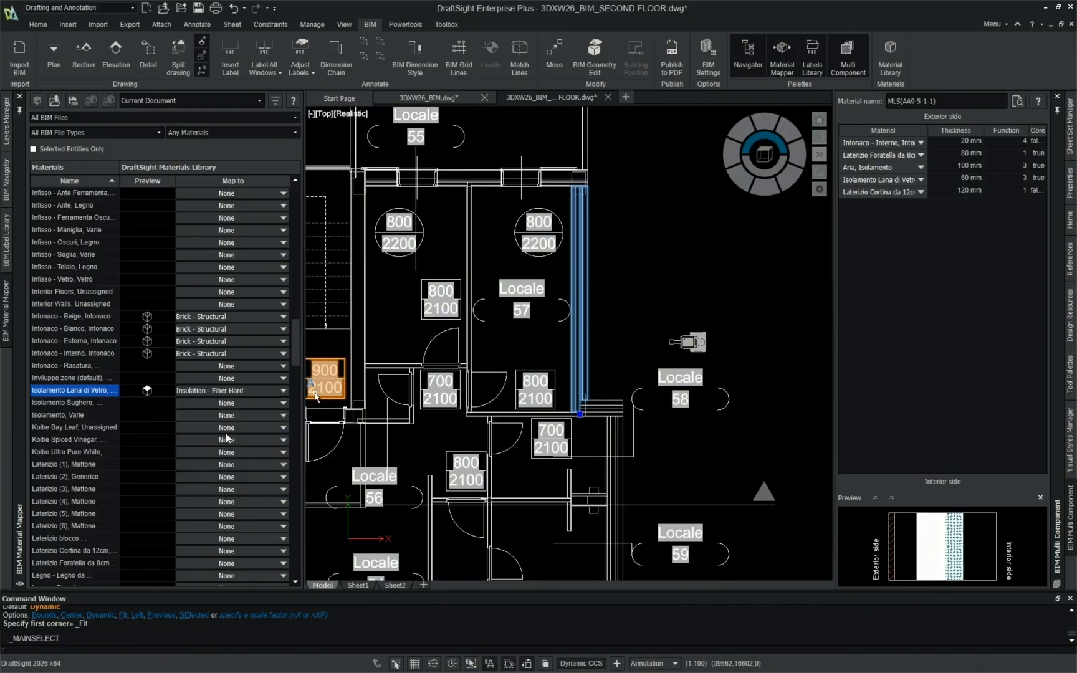
Step: Map the Isolamento Sughero material to Insulation - Fiber Hard and preview its hatch
click(160, 404)
click(207, 403)
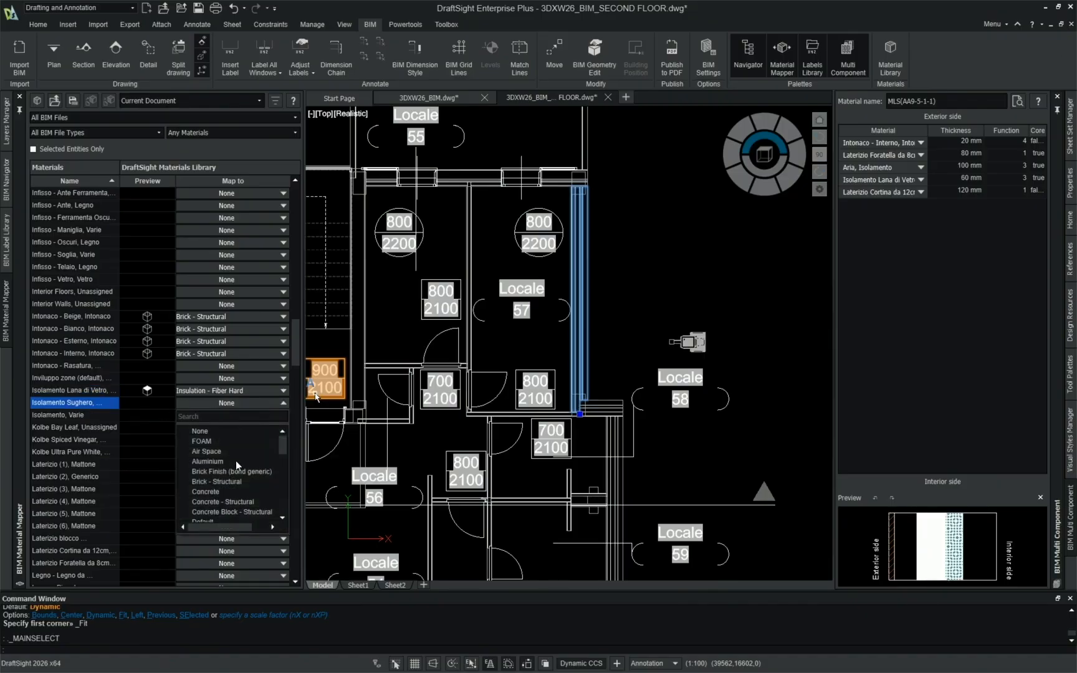
text(INSU)
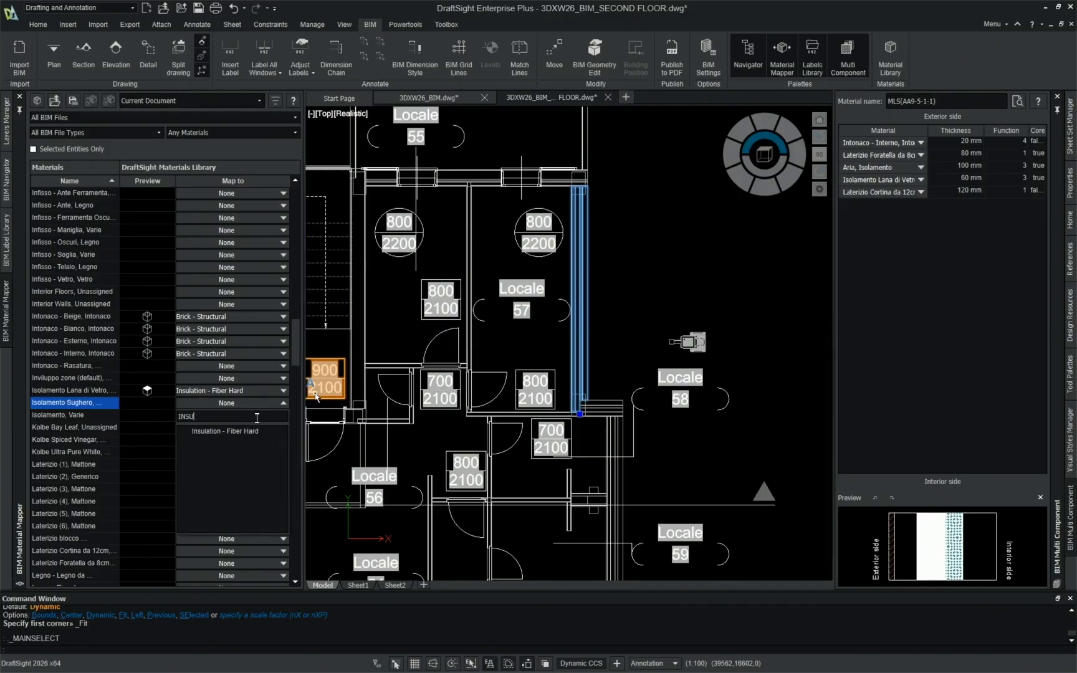
click(245, 433)
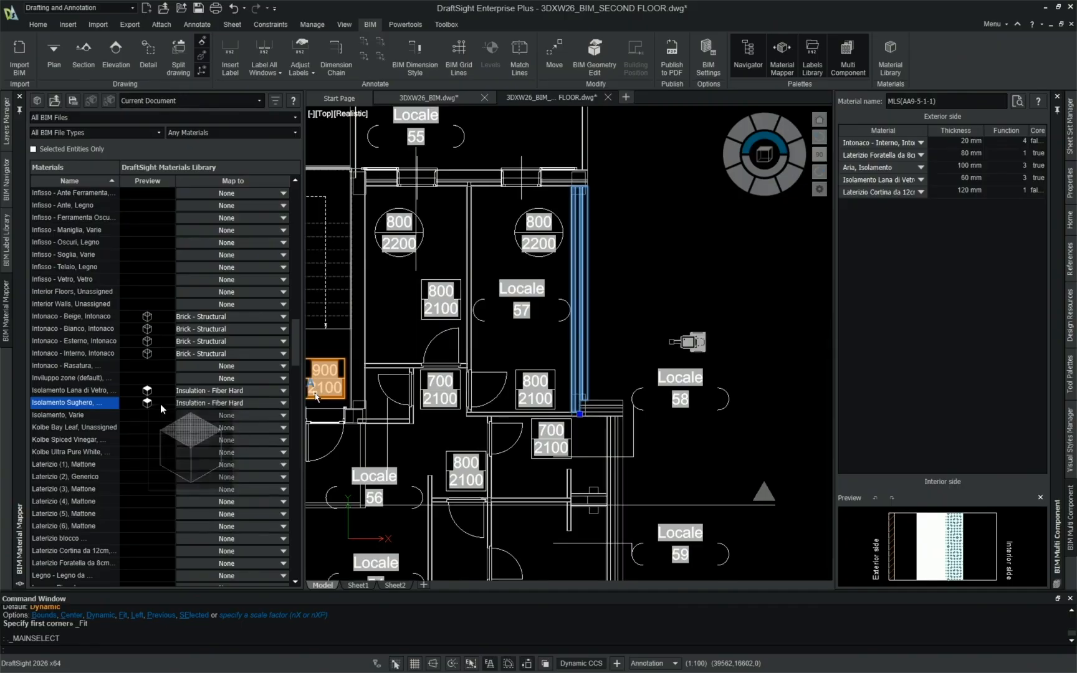
mouse_move(151, 394)
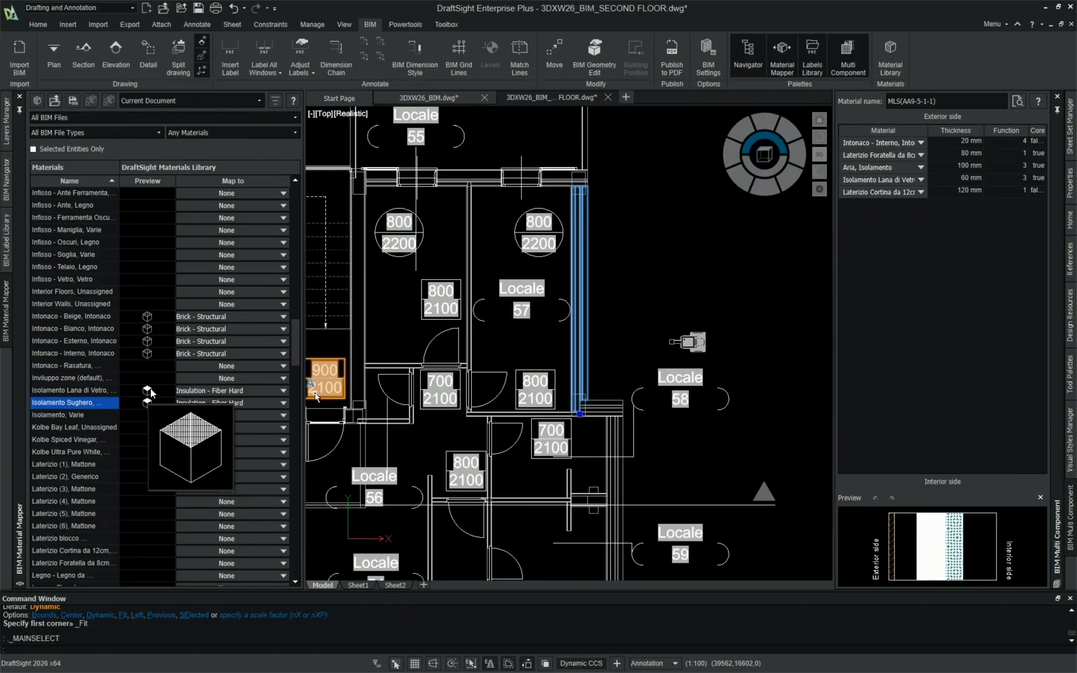
Step: Map the Isolamento, Varie material to the Insulation - Fiber Hard library material
click(129, 415)
click(225, 415)
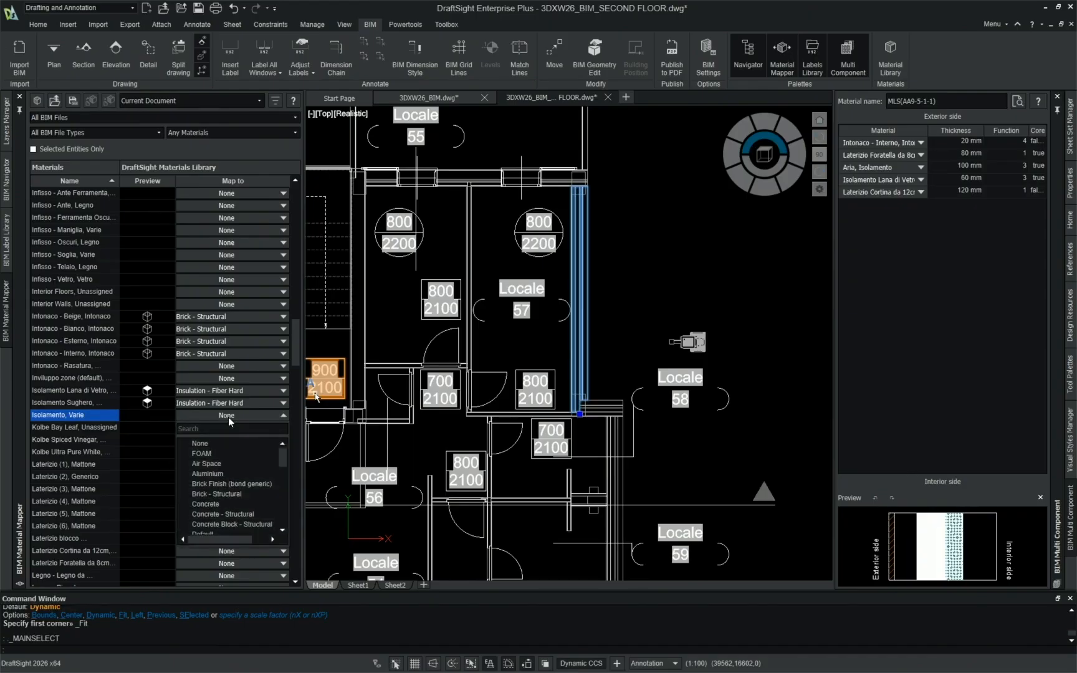
click(225, 428)
text(INSUL)
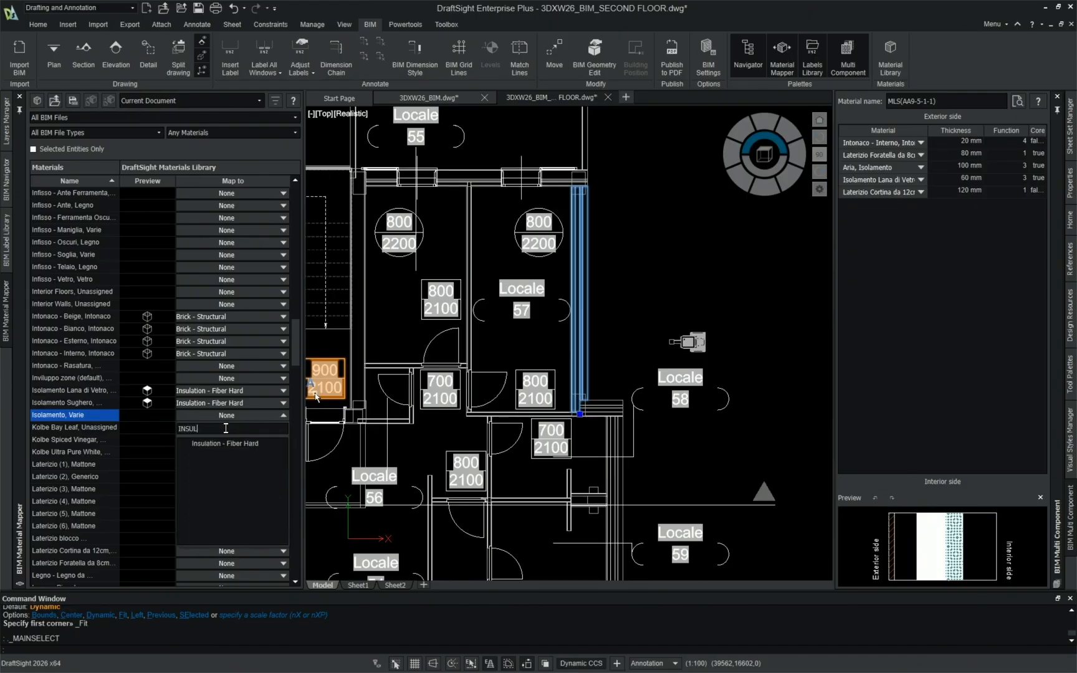
click(228, 443)
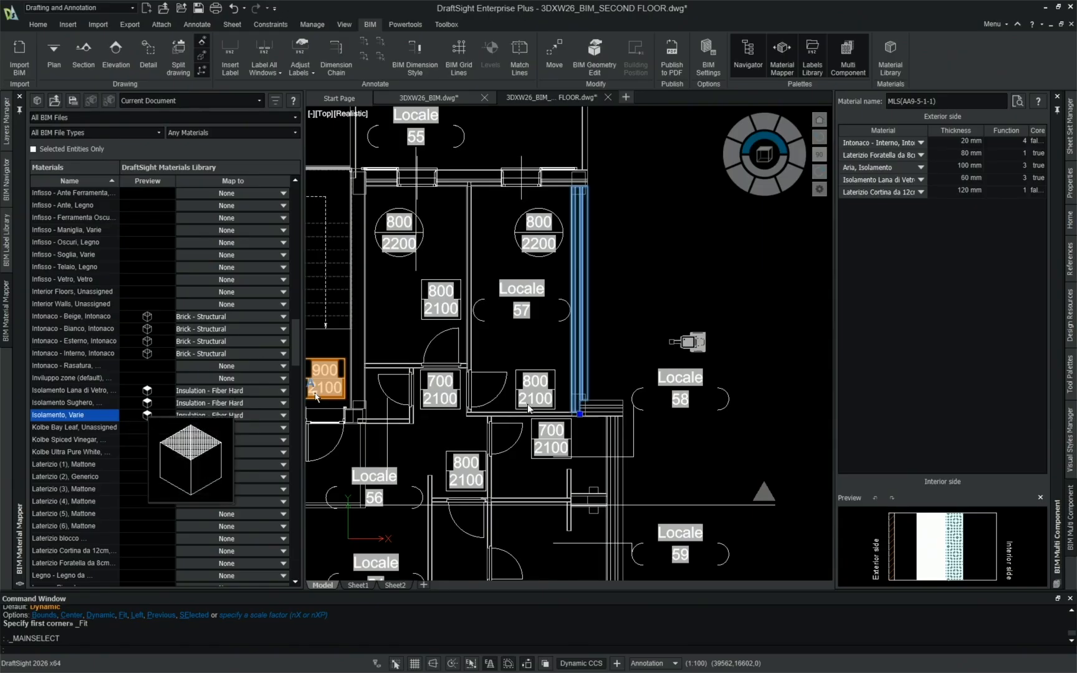
scroll(295, 348, down, 1)
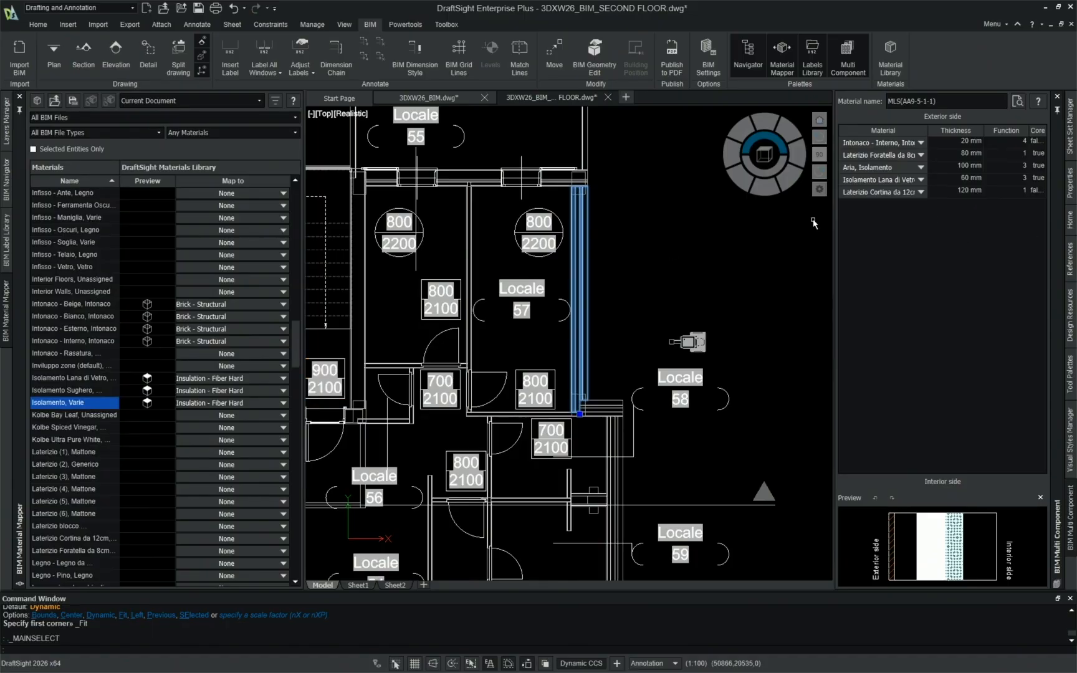
drag(297, 351, 297, 369)
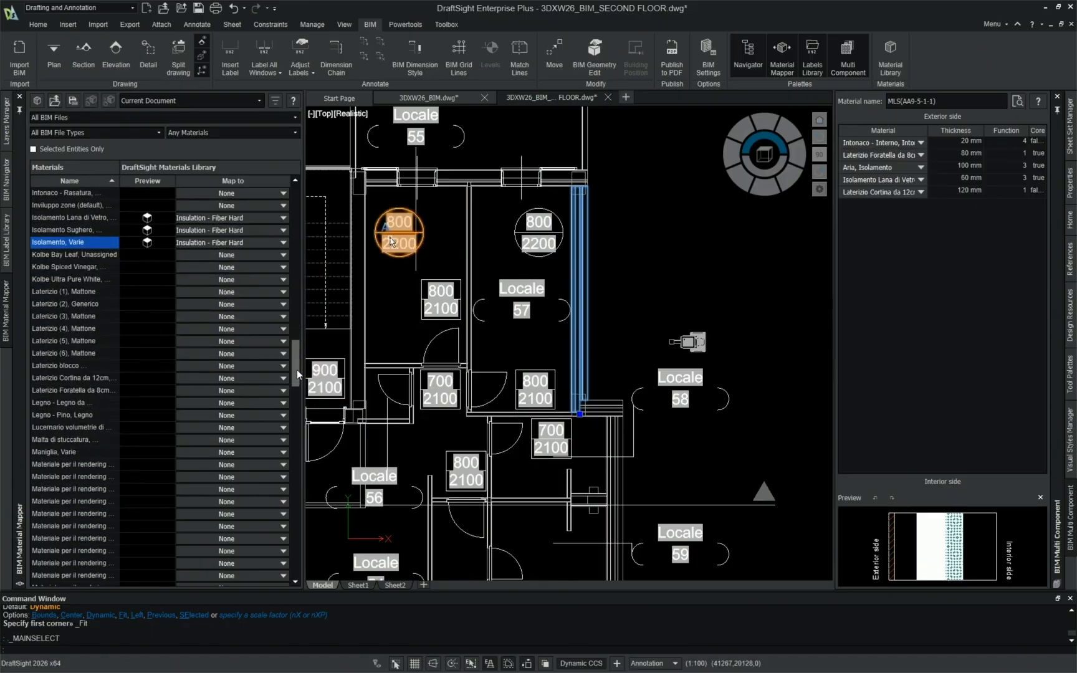
click(69, 291)
shift+click(82, 353)
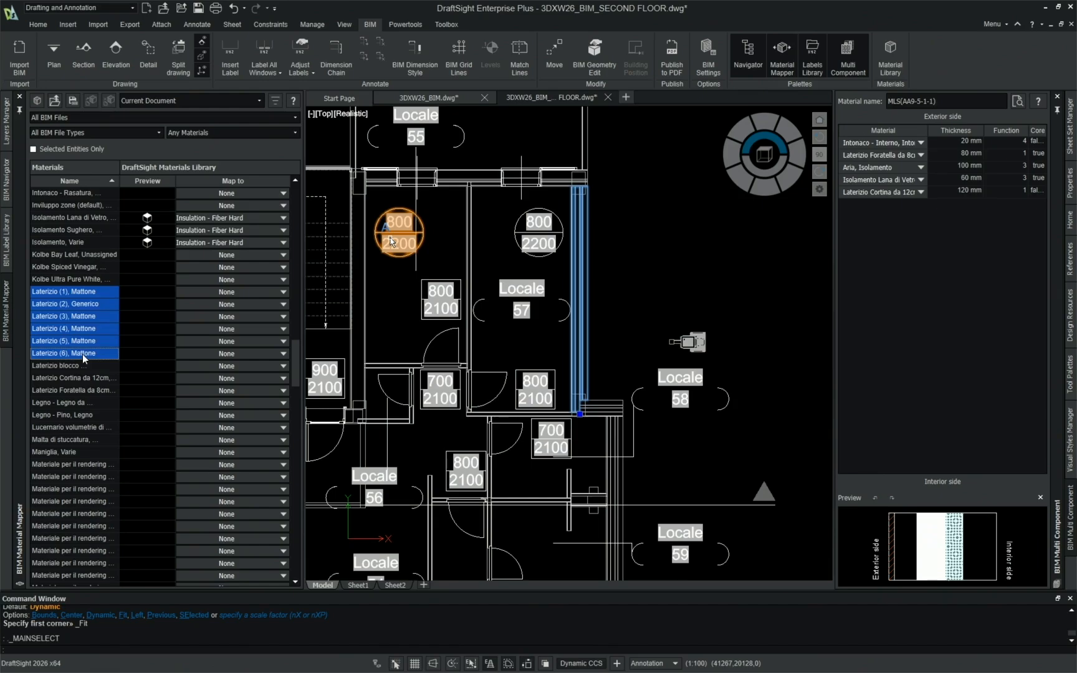
shift+click(83, 363)
shift+click(84, 389)
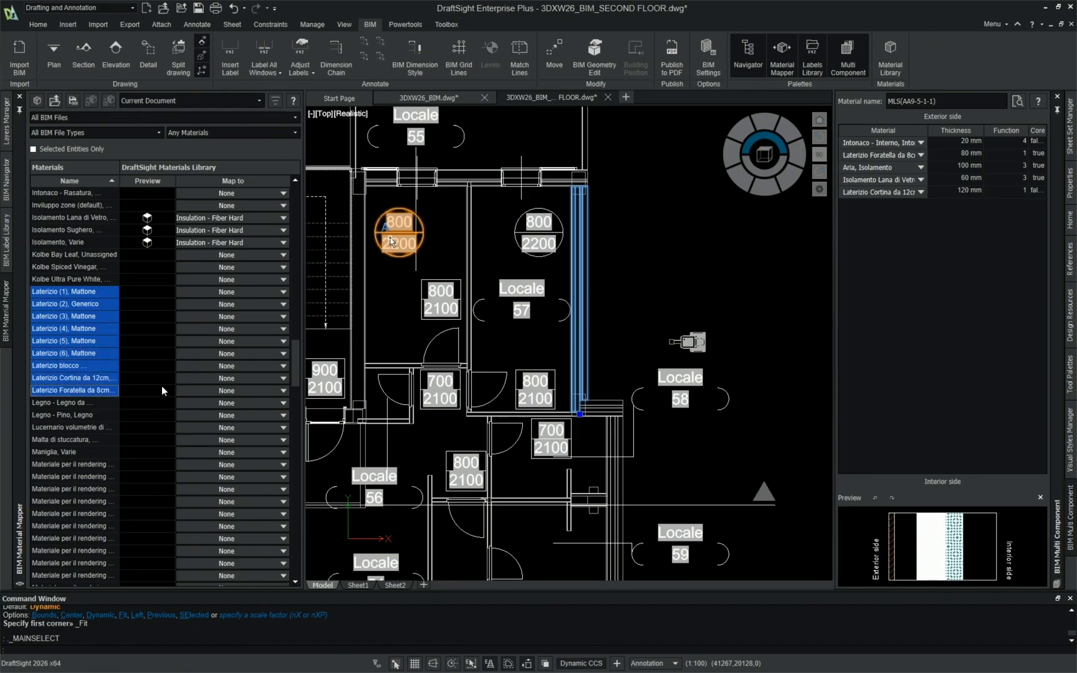
click(213, 391)
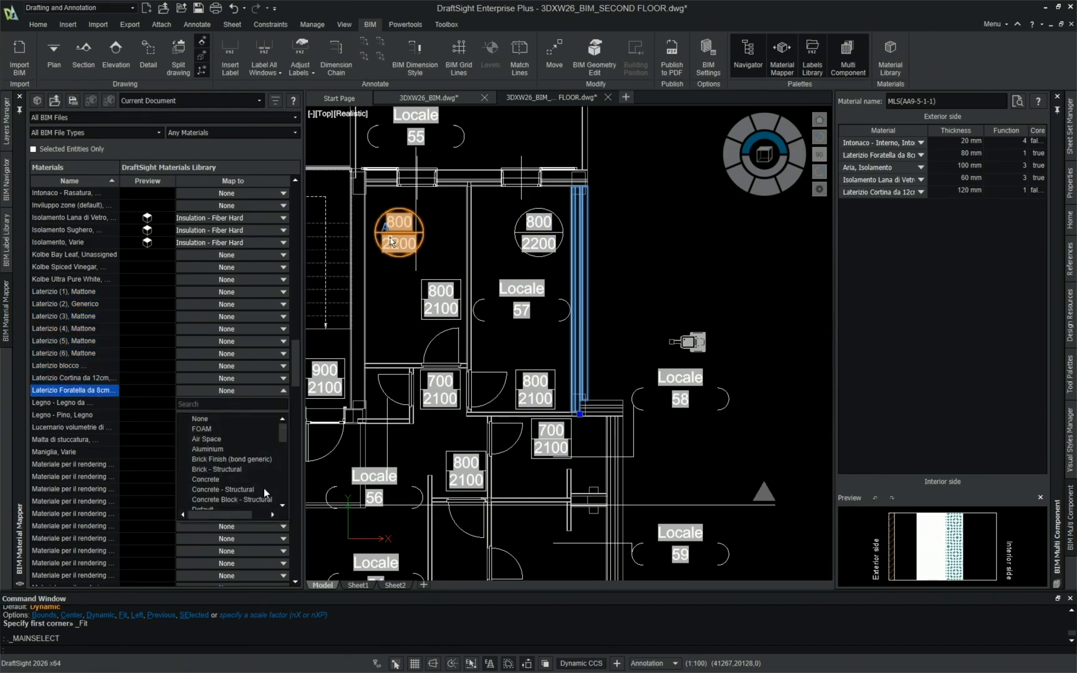
scroll(261, 488, down, 1)
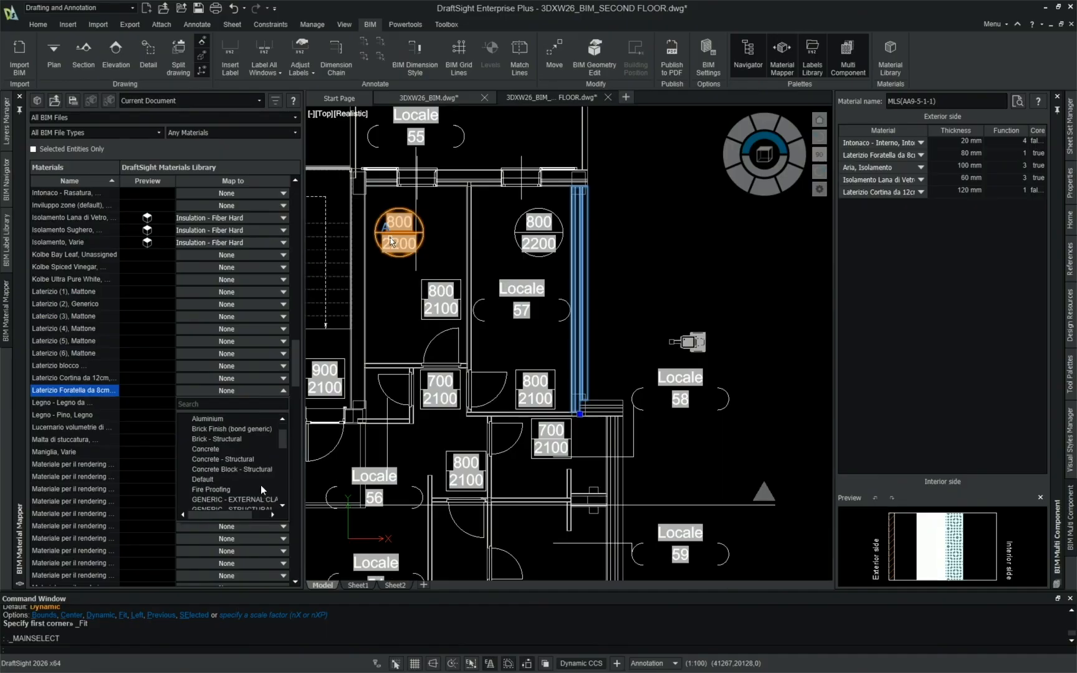
key(Escape)
key(Escape)
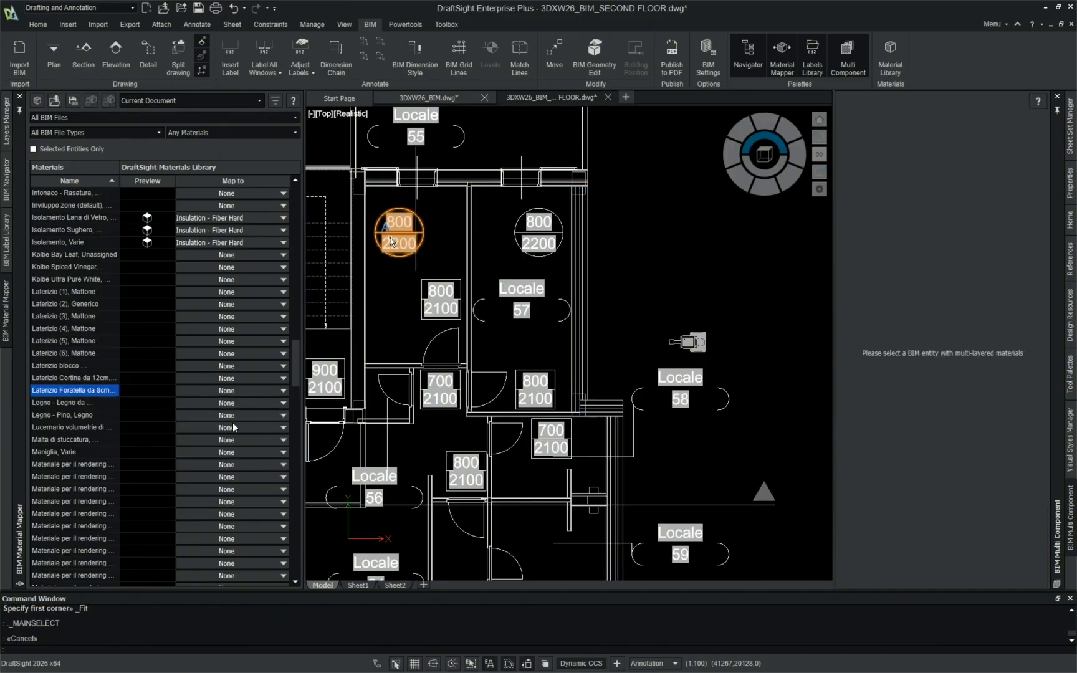
click(584, 302)
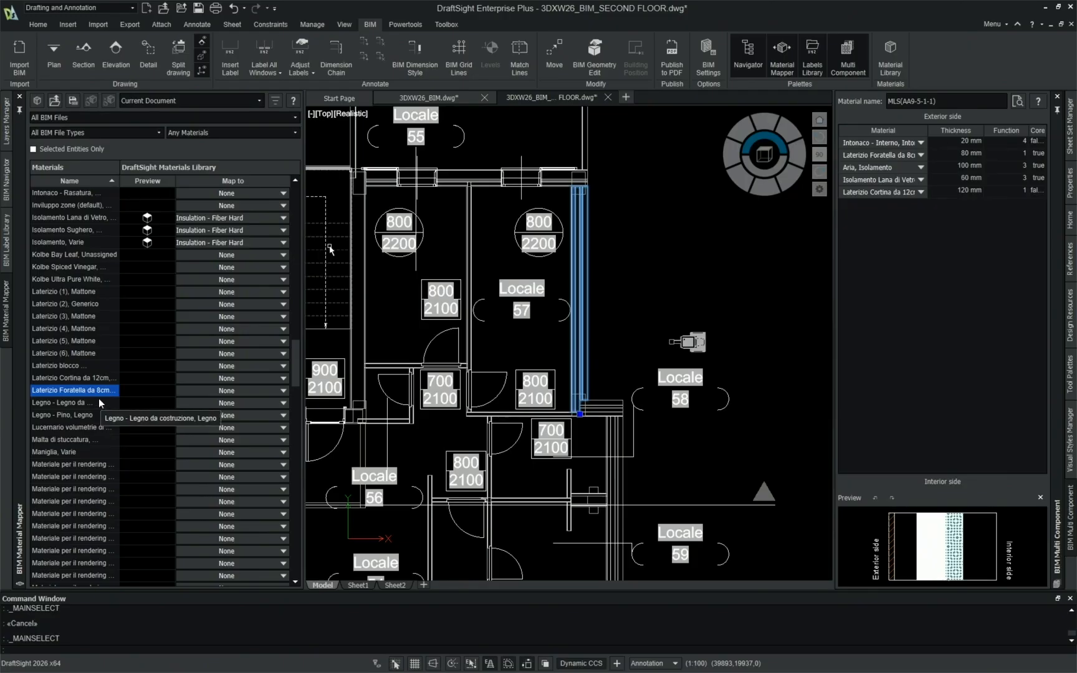
Step: Map all Laterizio materials together, from Laterizio (1) through Laterizio Foratella da 8cm, to the Brick - Structural library material
scroll(98, 402, up, 1)
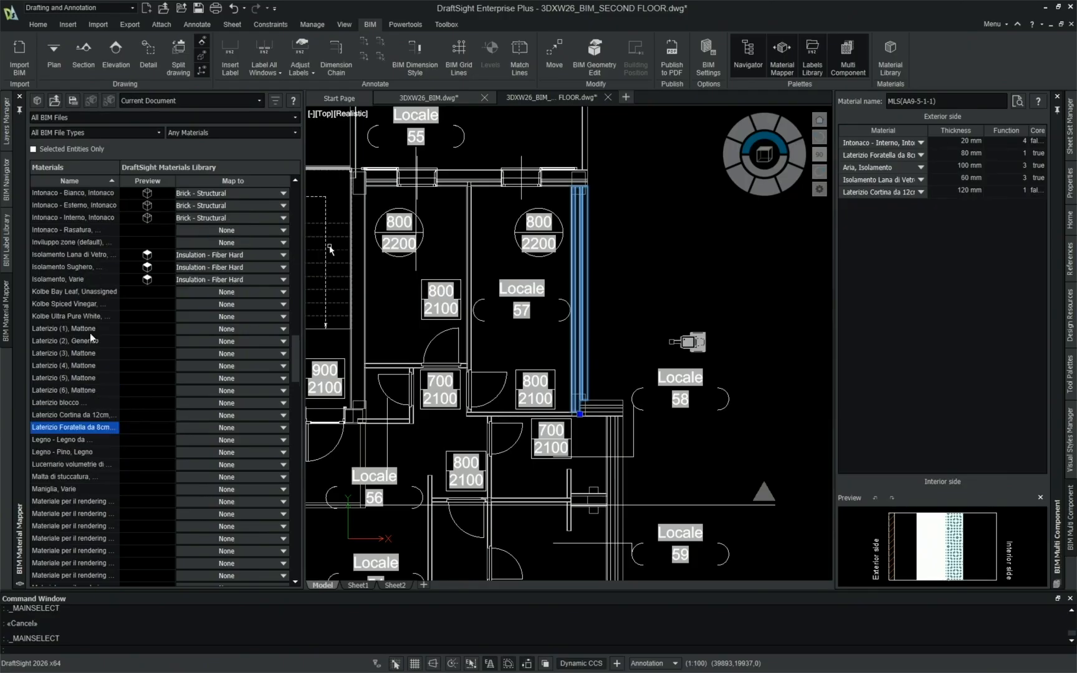
click(89, 331)
shift+click(95, 390)
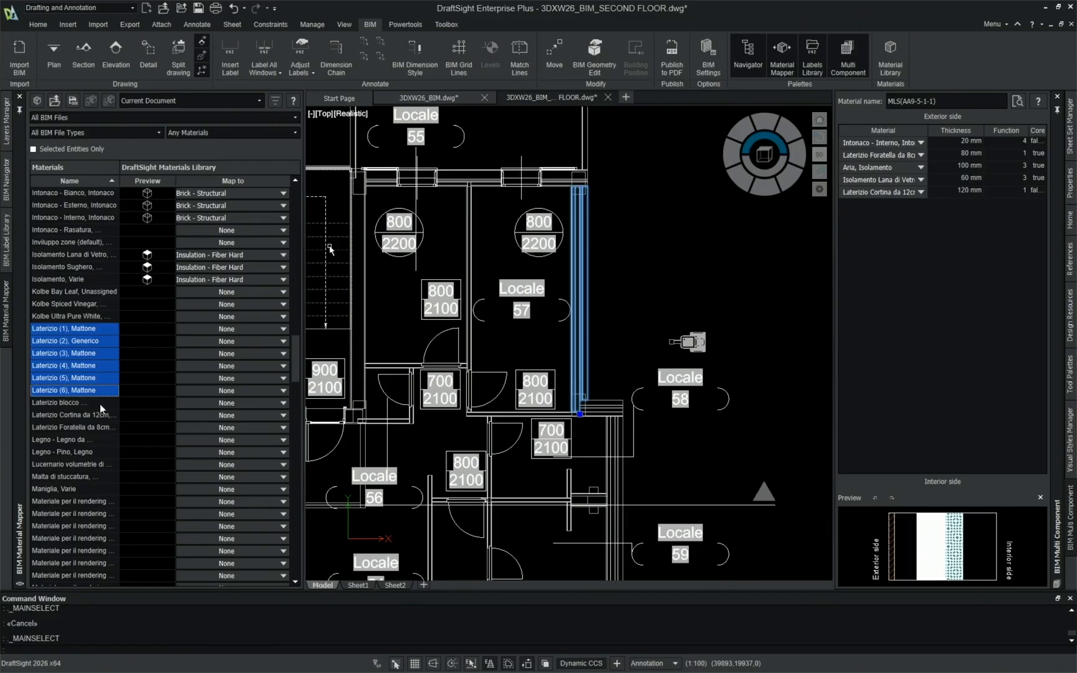
shift+click(135, 423)
click(223, 428)
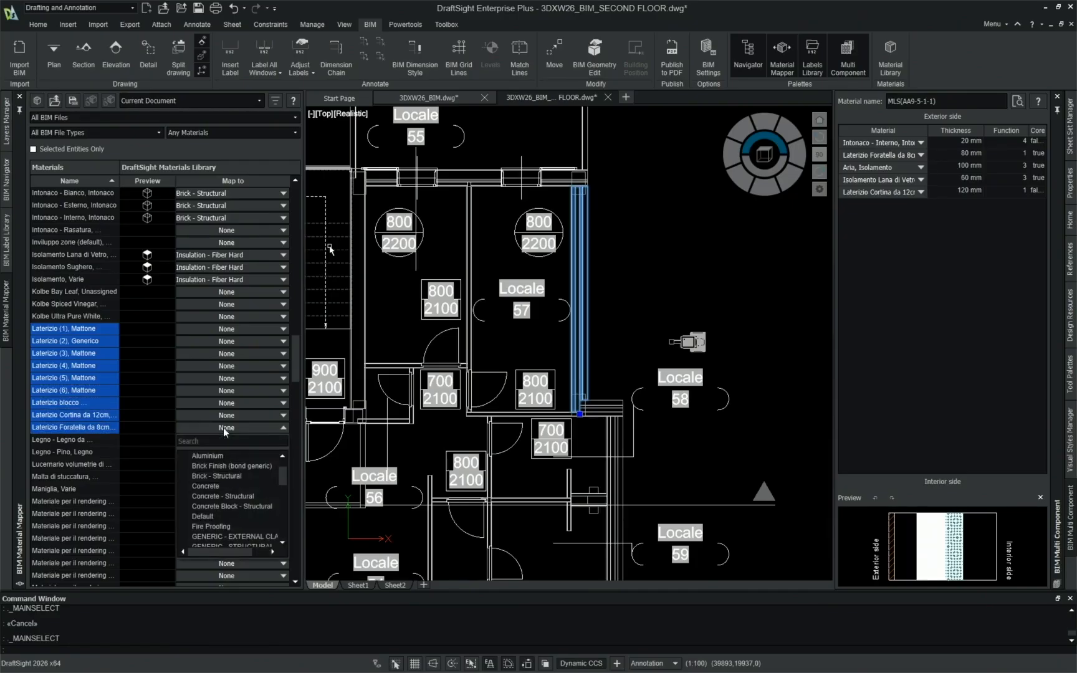
click(232, 475)
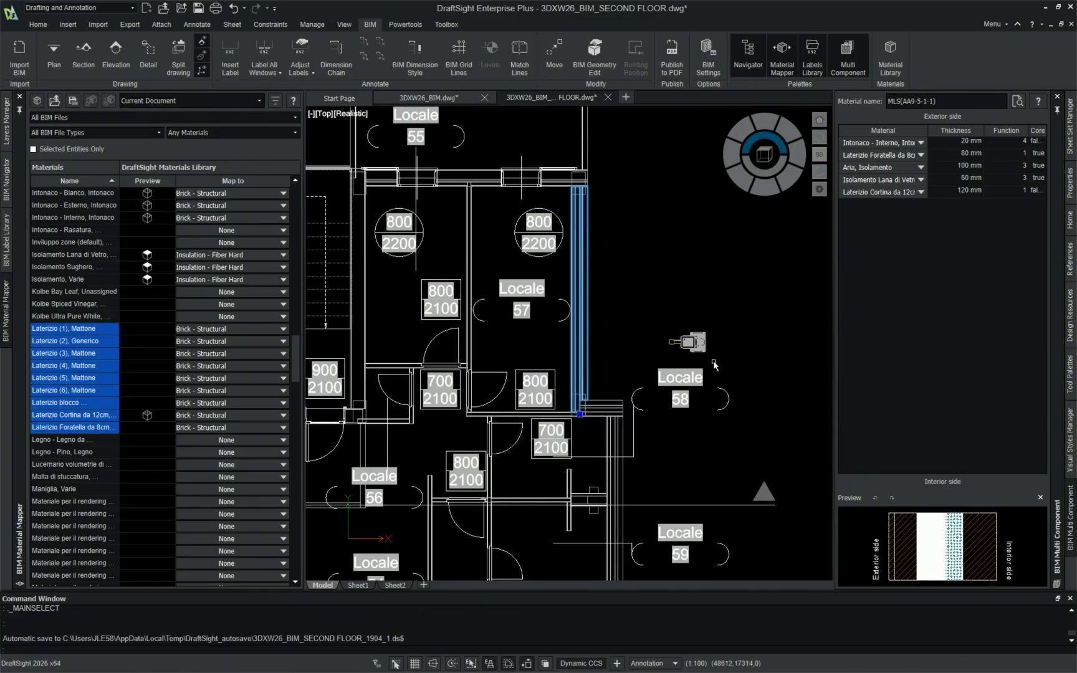
Step: Deselect the multi-layered wall and close the SECOND FLOOR drawing, saving its changes
click(761, 317)
key(Escape)
key(Escape)
scroll(661, 339, down, 2)
scroll(611, 340, down, 3)
scroll(610, 339, up, 3)
middle_click(628, 163)
middle_click(628, 163)
click(596, 62)
click(607, 97)
click(486, 350)
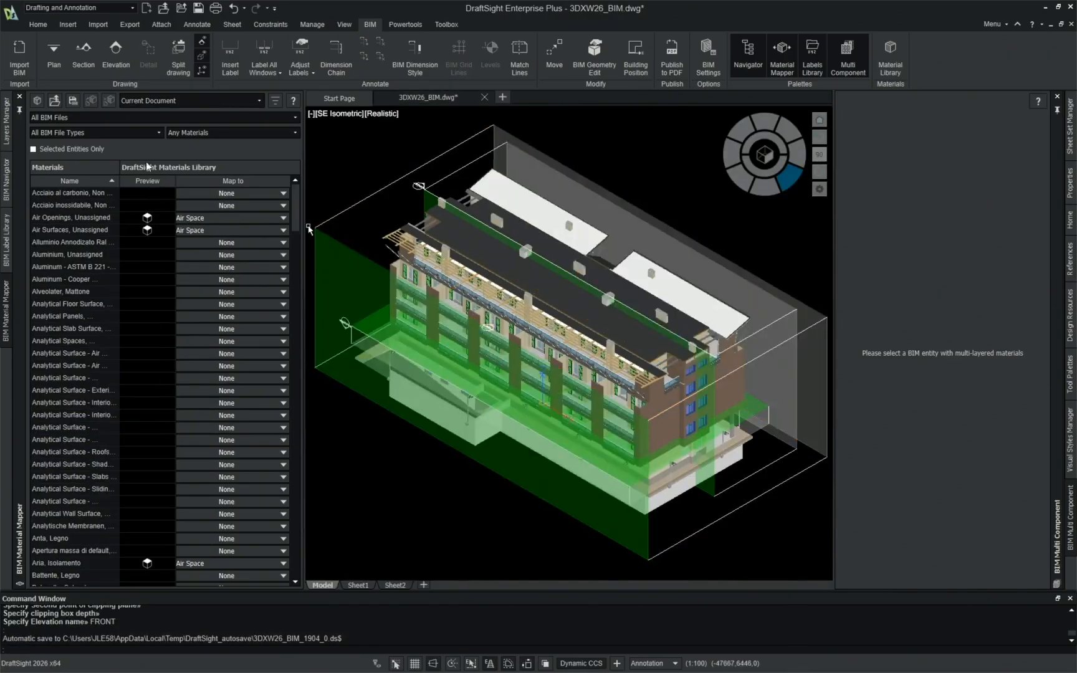
Step: Open the SECTION 1 drawing from the BIM Navigator, look over its floors, and close it without saving
click(6, 178)
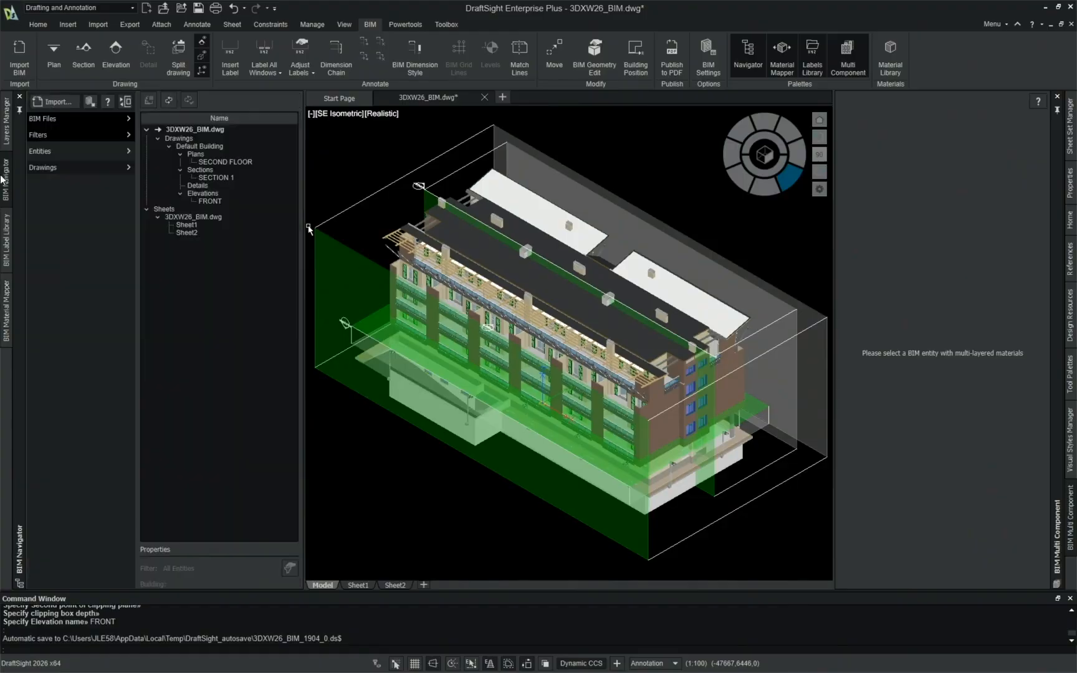
right_click(235, 163)
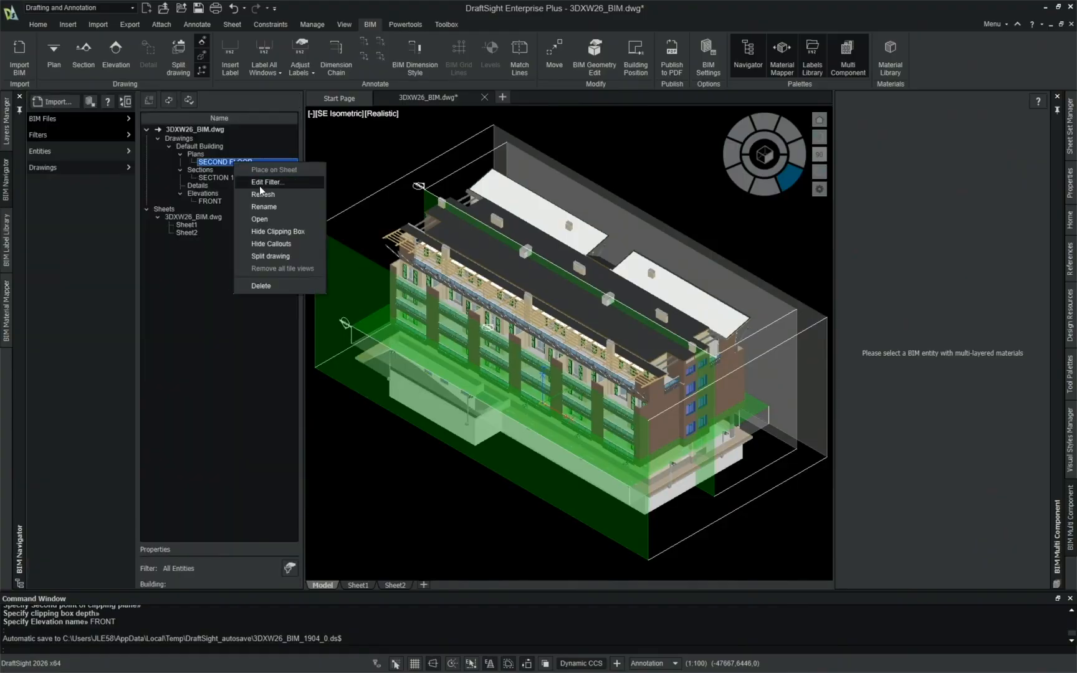
key(Escape)
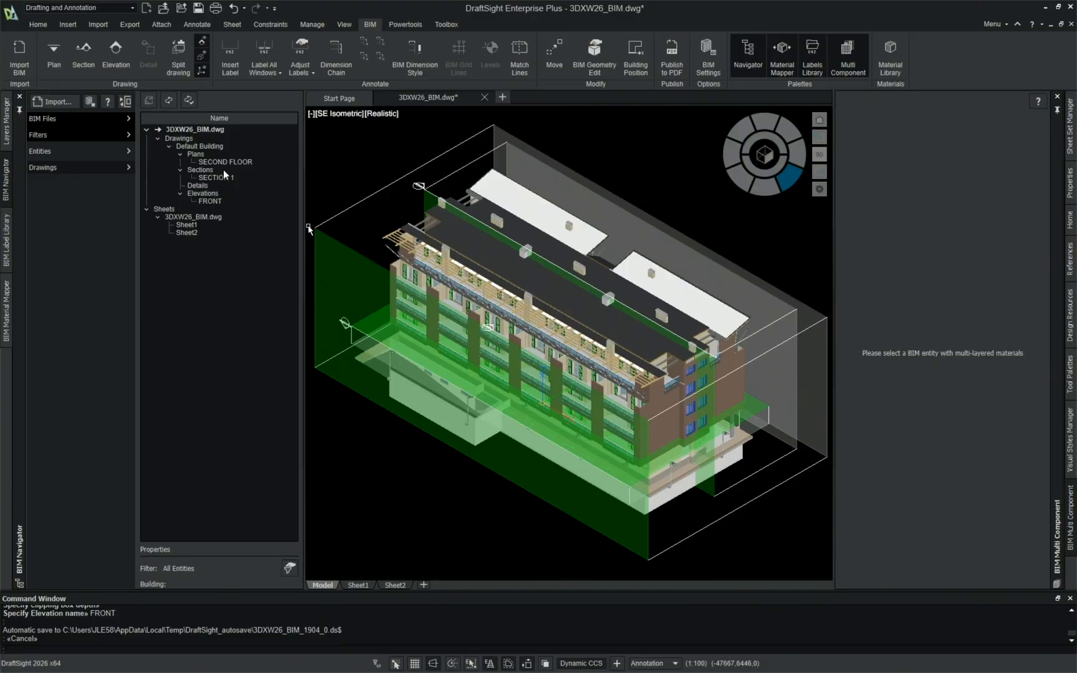
double_click(223, 181)
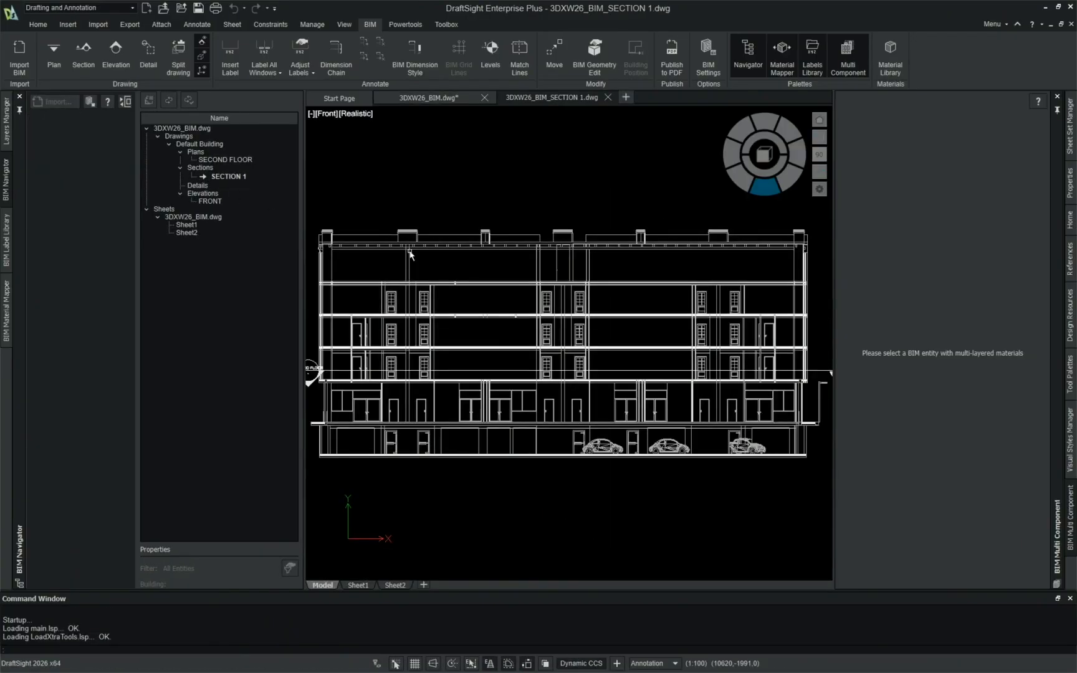
scroll(448, 301, up, 5)
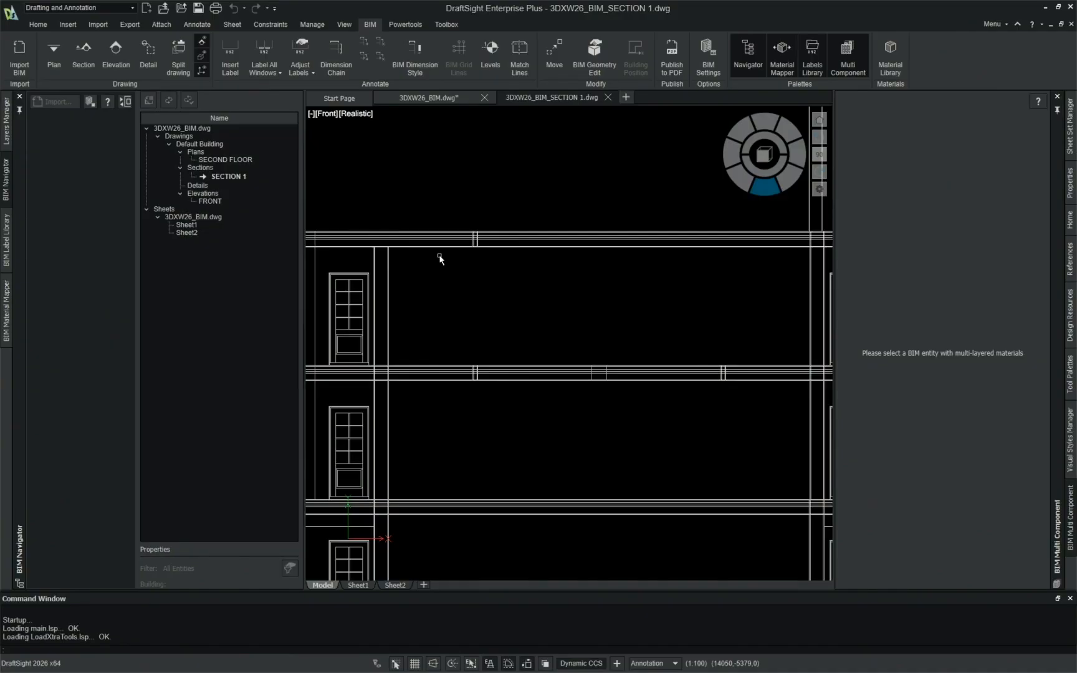
middle_click(501, 149)
middle_click(501, 149)
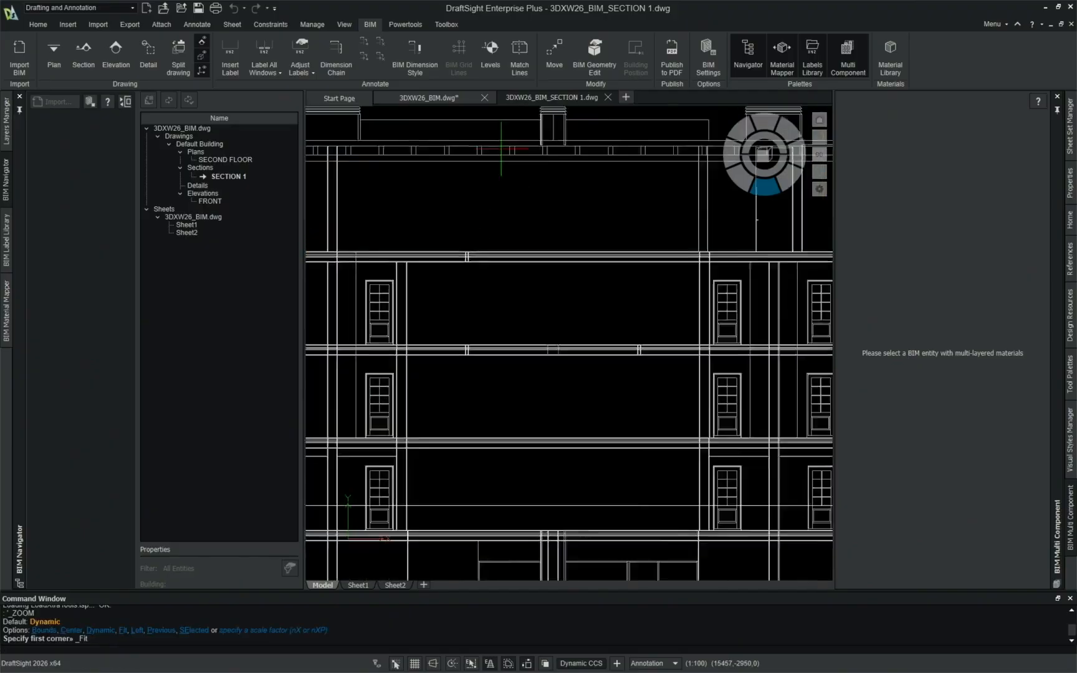
click(608, 97)
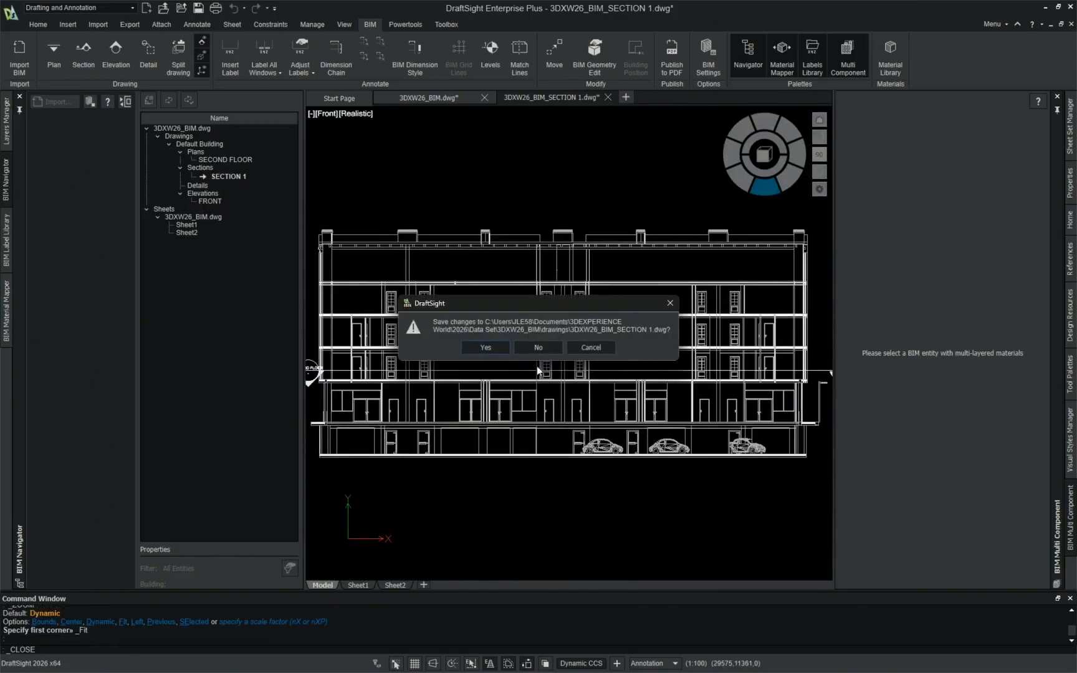
click(542, 350)
Step: Try to run the automatic section refresh with the SECOND FLOOR plan selected
click(365, 166)
click(245, 162)
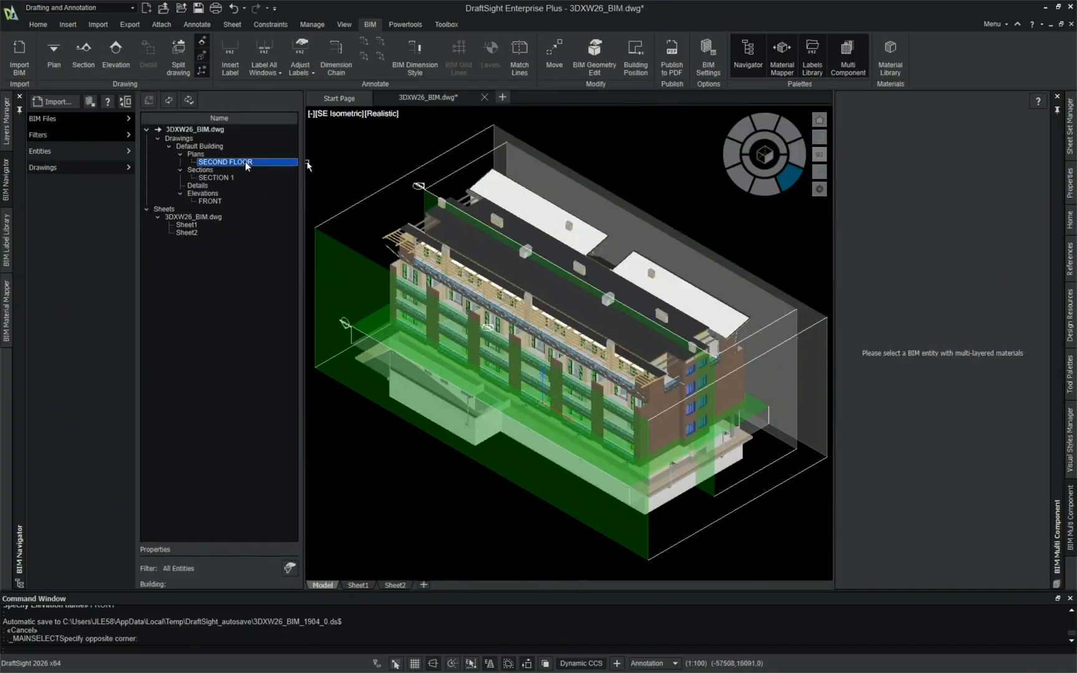
click(188, 98)
key(Escape)
key(Escape)
Step: Refresh the SECOND FLOOR drawing with BIMREFRESHSECTION, listing the available sections and entering index 0
text(BIMRECREATELABELS)
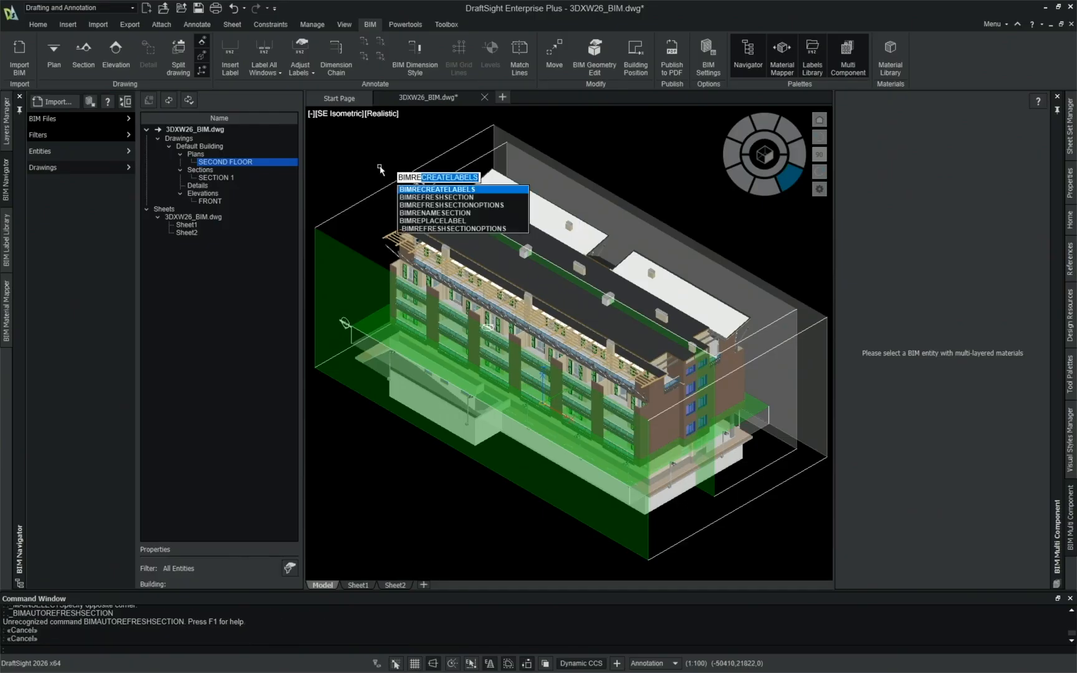
key(Down)
key(Return)
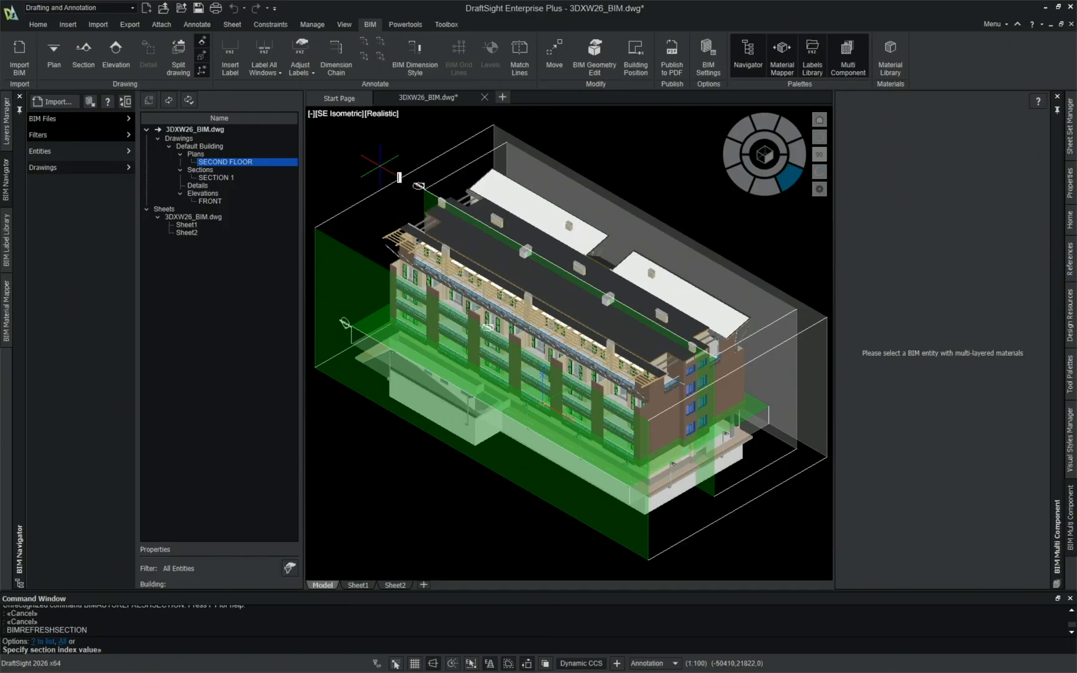
text(?)
key(Return)
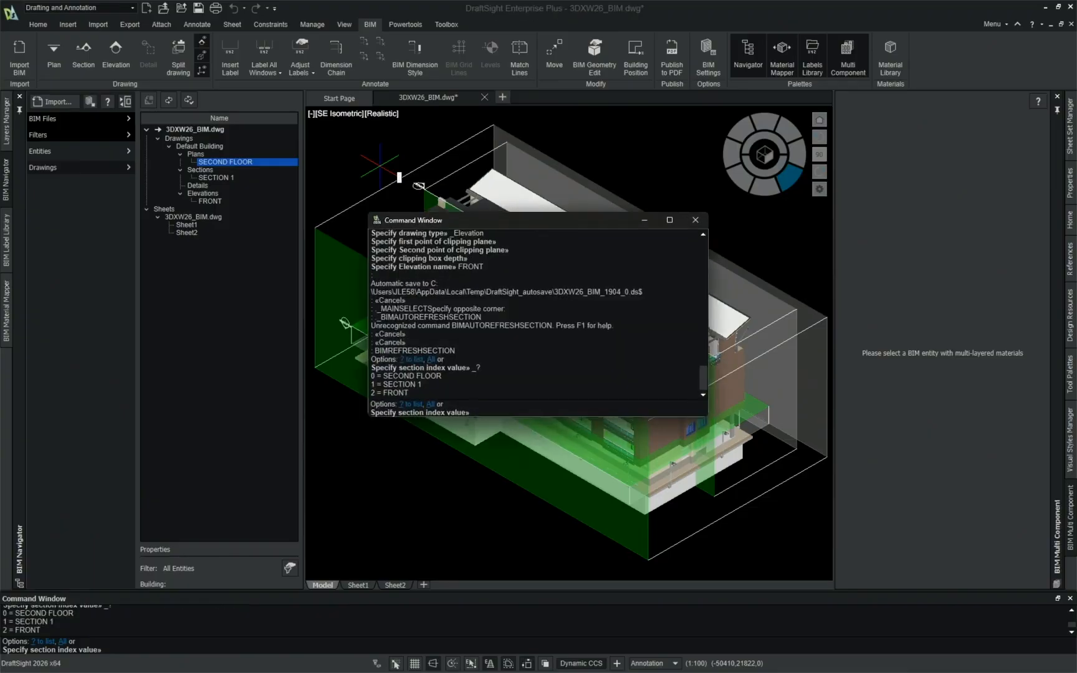
text(0)
key(Return)
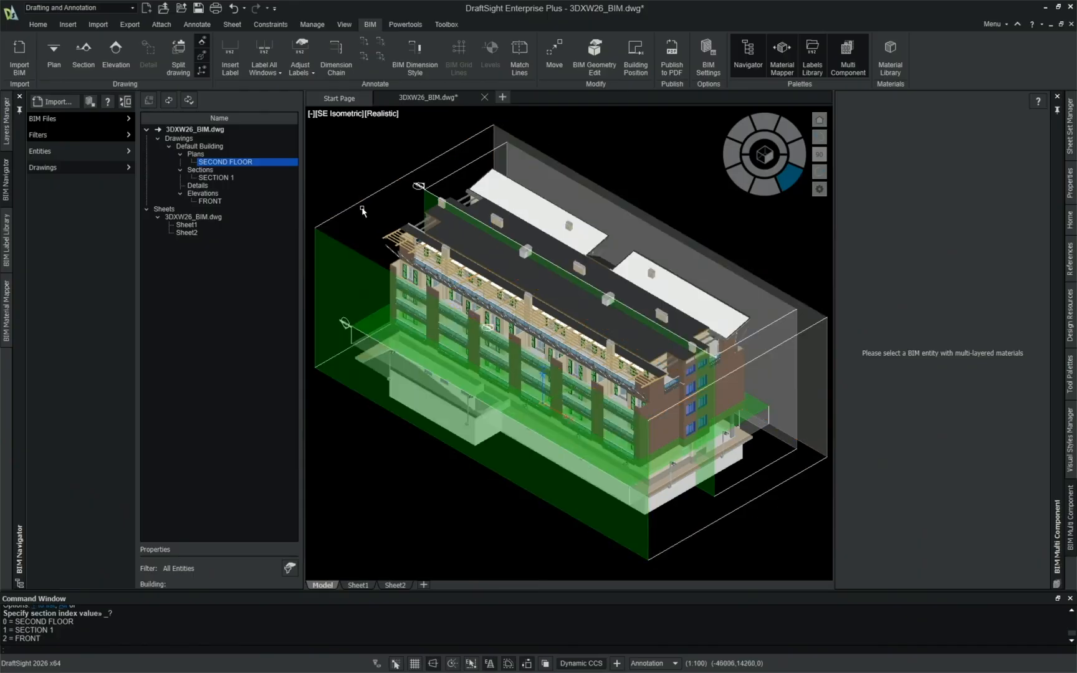
Step: Open the SECOND FLOOR plan and examine the material hatches in the multi-layered wall beside room Locale 57
double_click(261, 163)
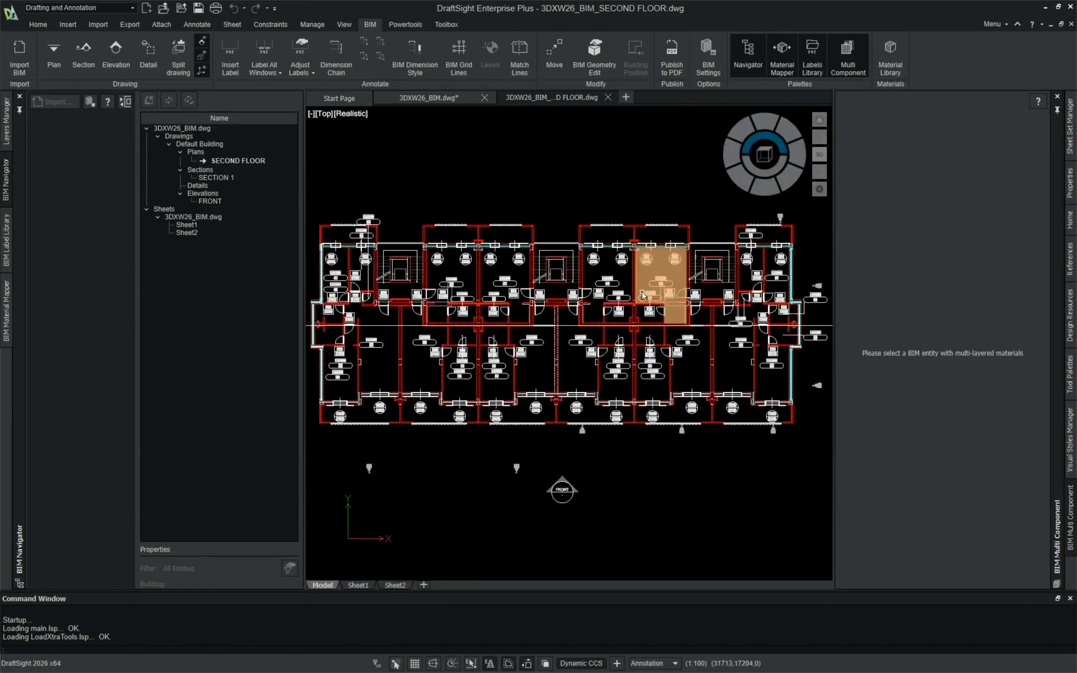
scroll(623, 293, up, 3)
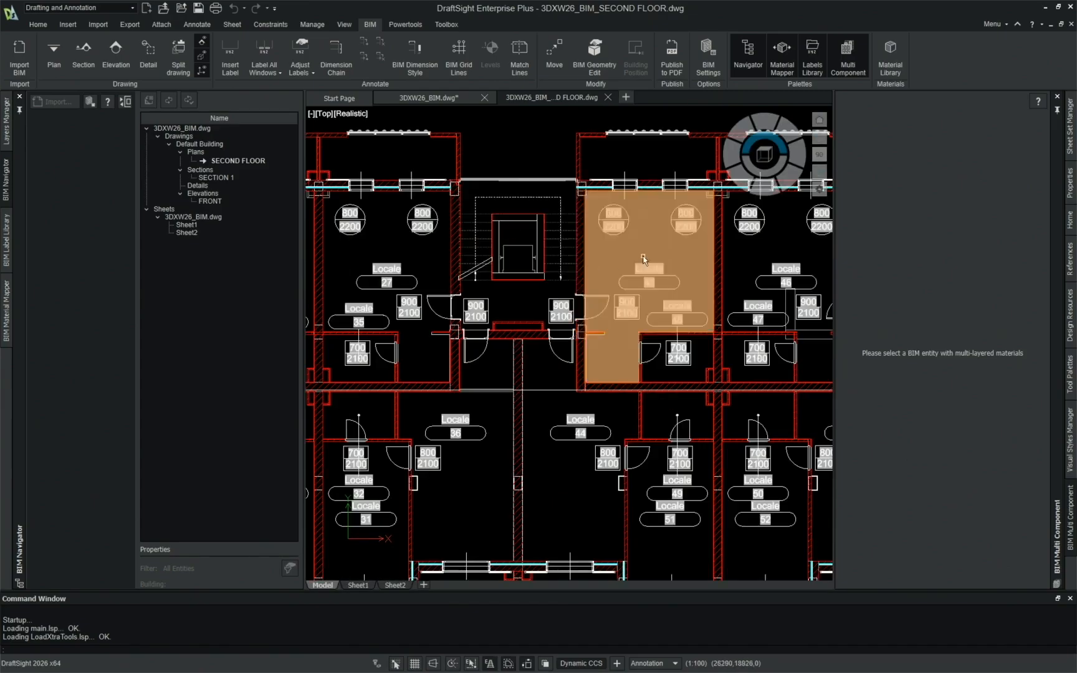
scroll(724, 284, up, 10)
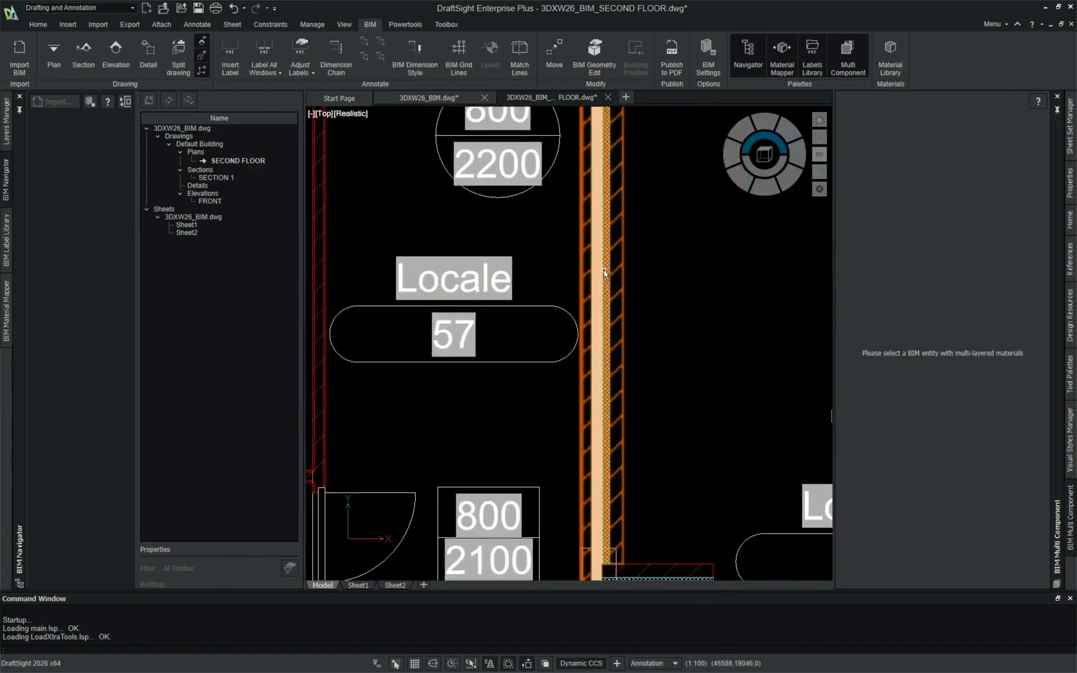
scroll(632, 299, up, 2)
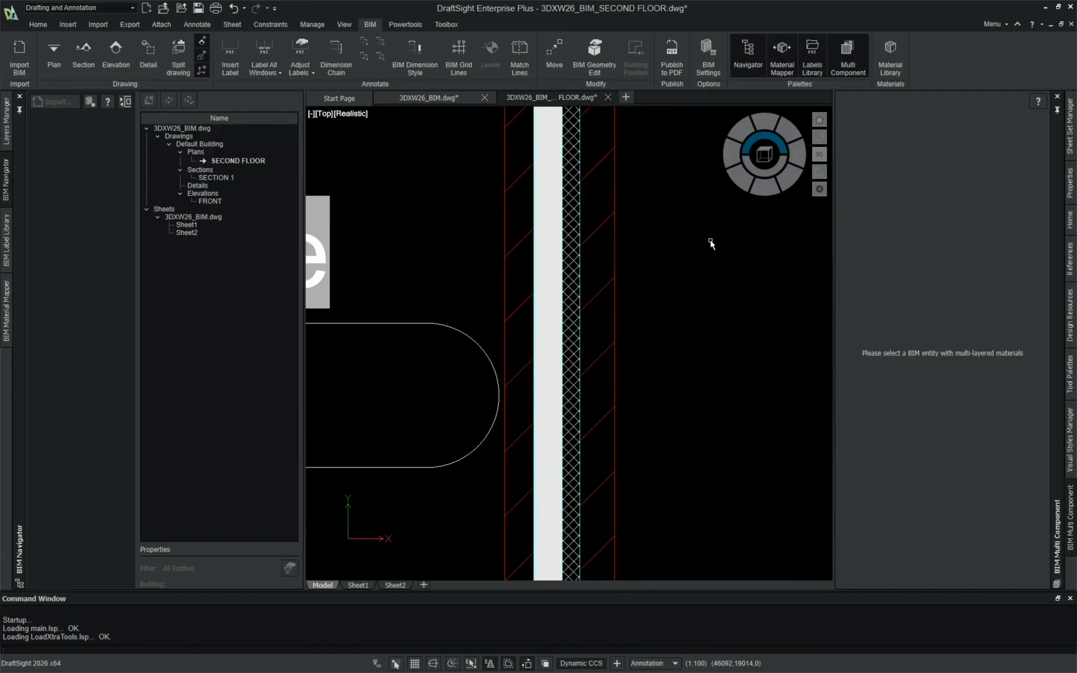
scroll(671, 269, down, 2)
scroll(652, 272, up, 2)
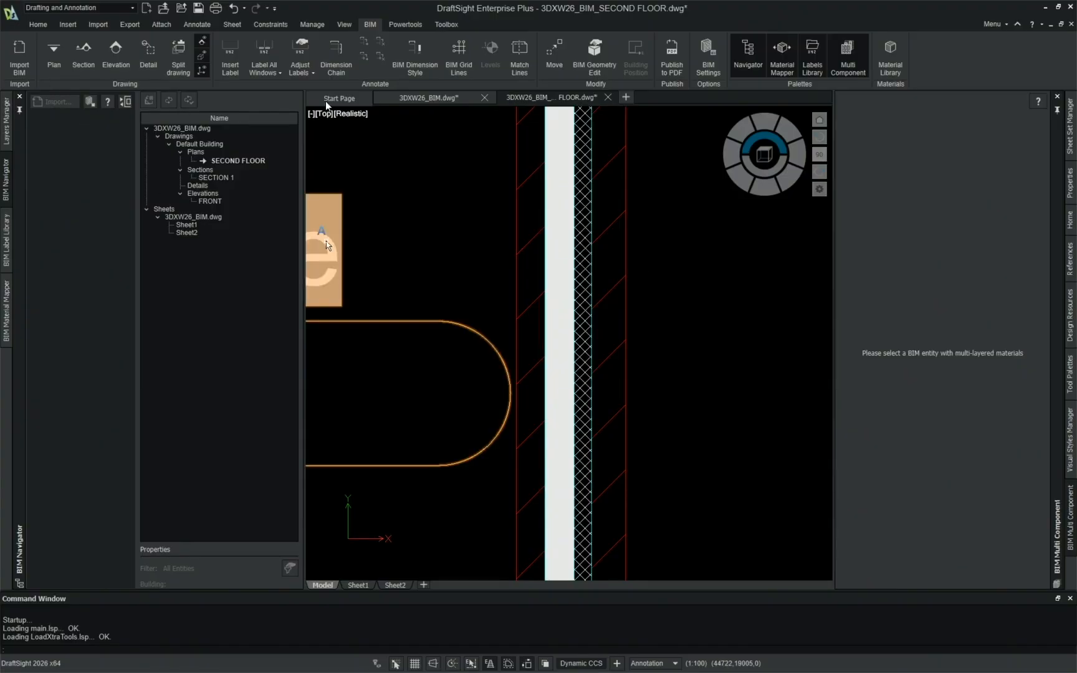
Step: Review the cut and surface hatch patterns of the materials in the BIM Material Library, including Gravel, and leave without changes
click(890, 56)
click(701, 295)
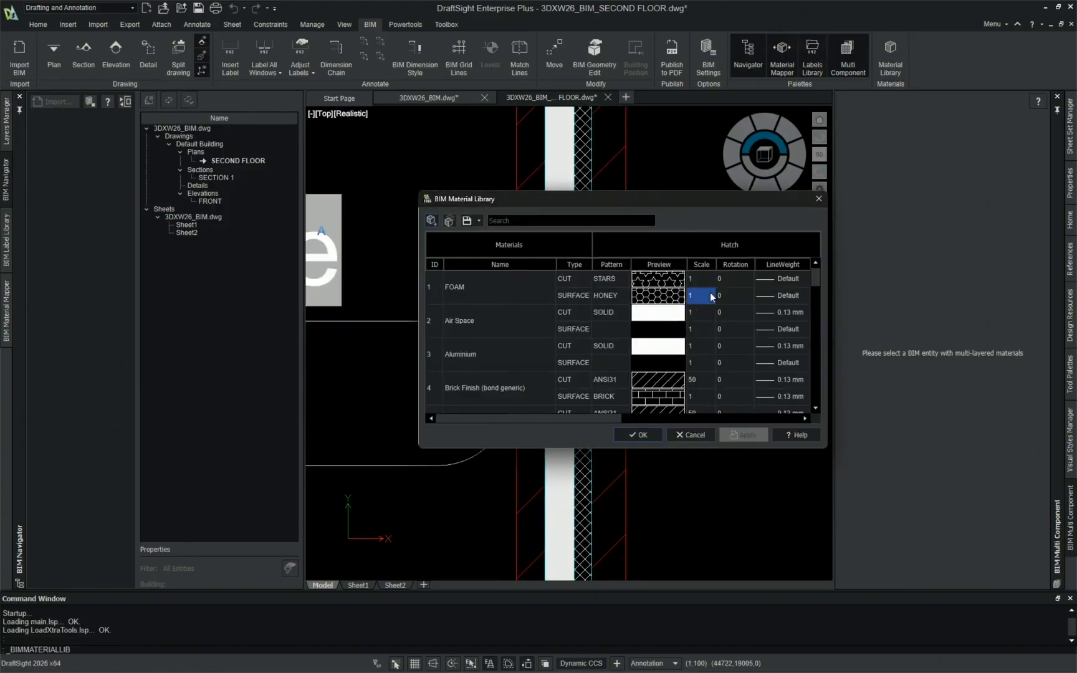
drag(817, 280, 818, 303)
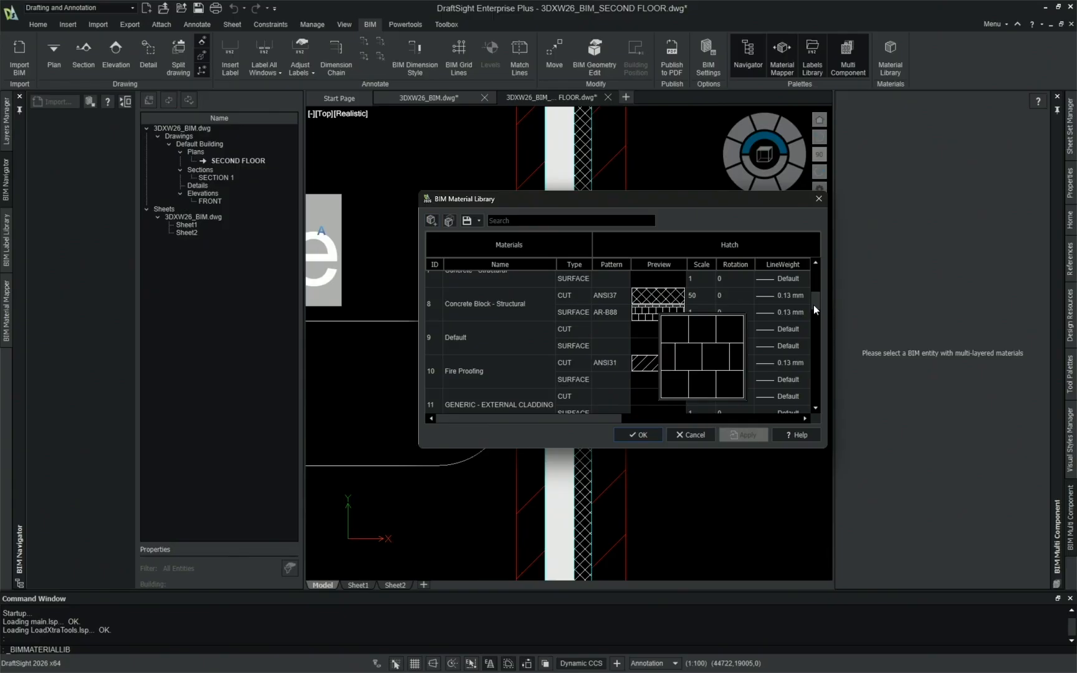
drag(813, 303, 814, 268)
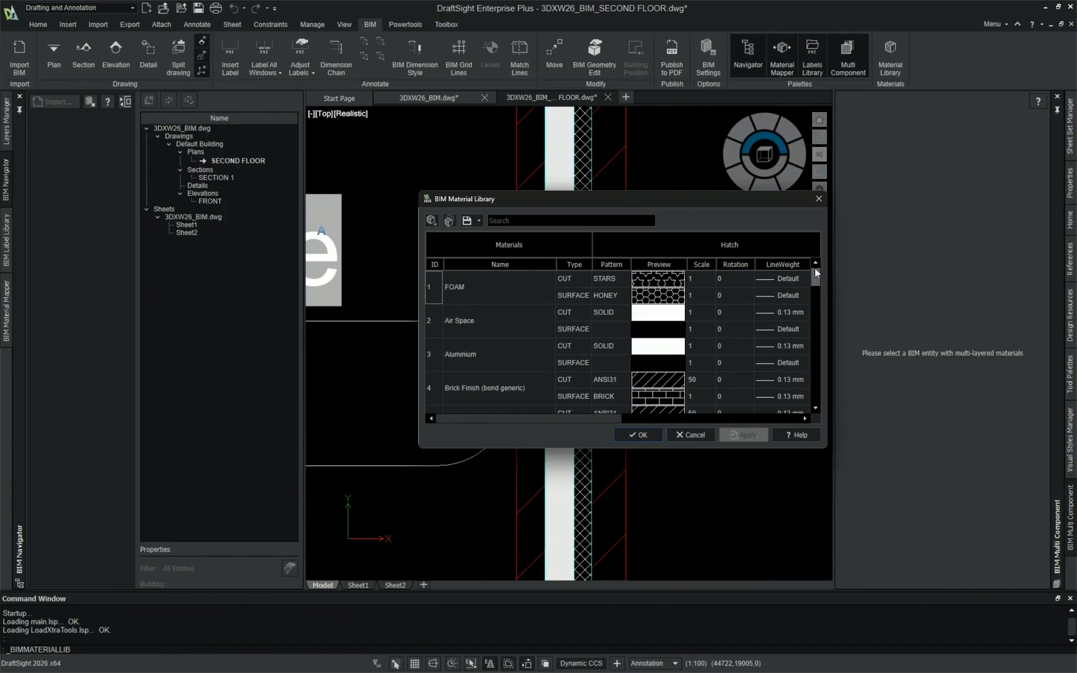
click(505, 277)
scroll(499, 314, down, 6)
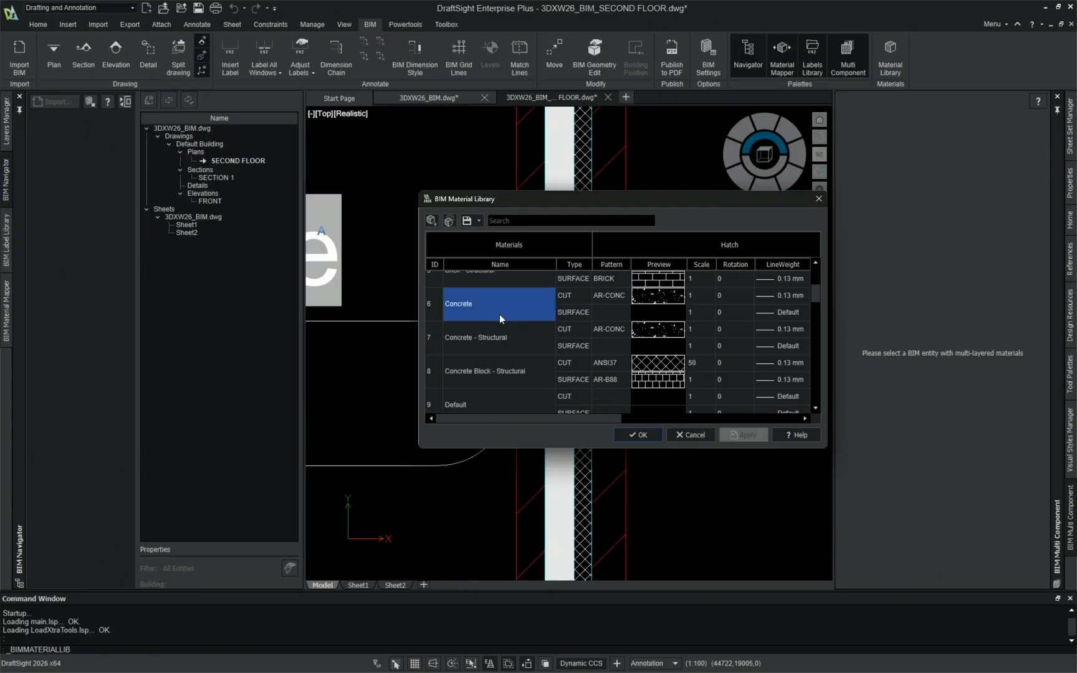
scroll(504, 331, down, 3)
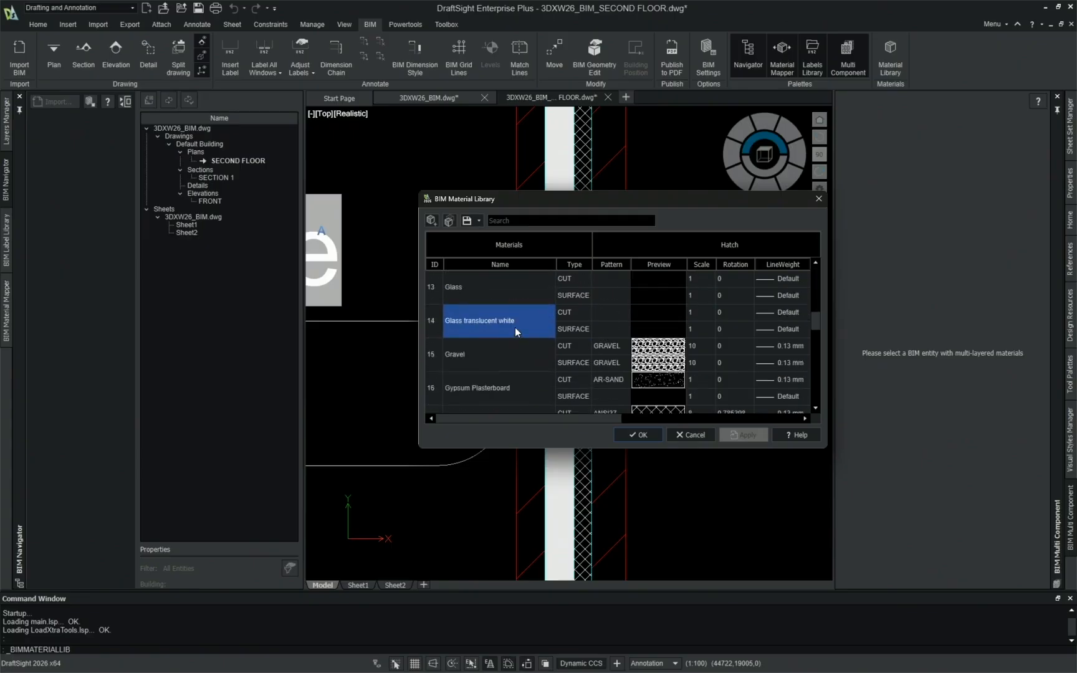
mouse_move(682, 348)
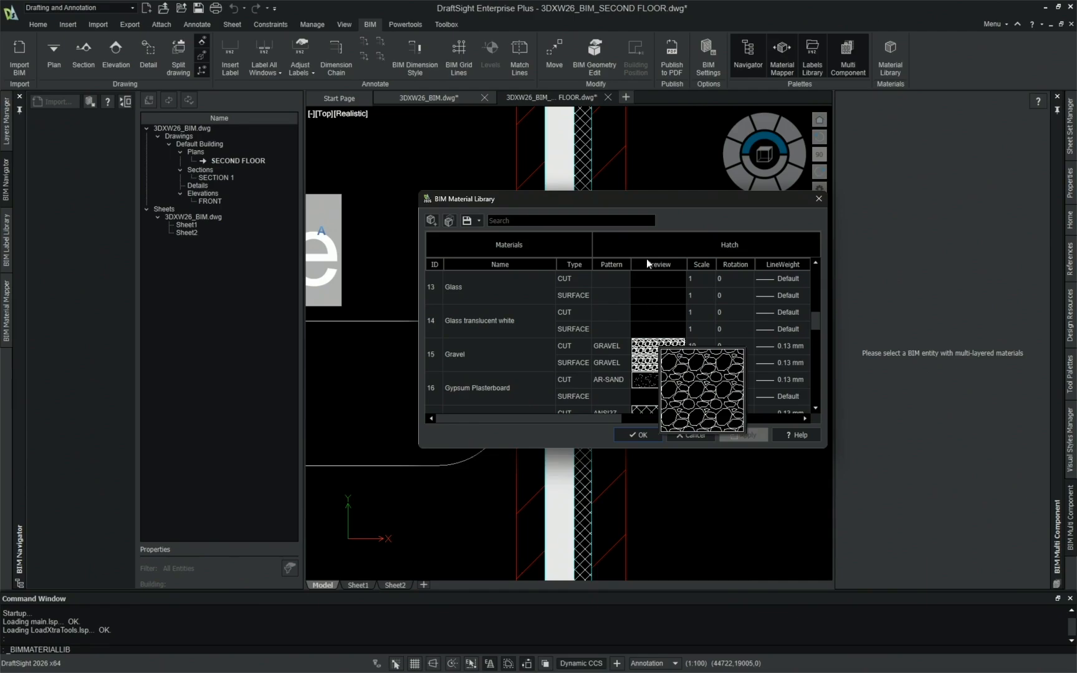
drag(813, 324, 809, 277)
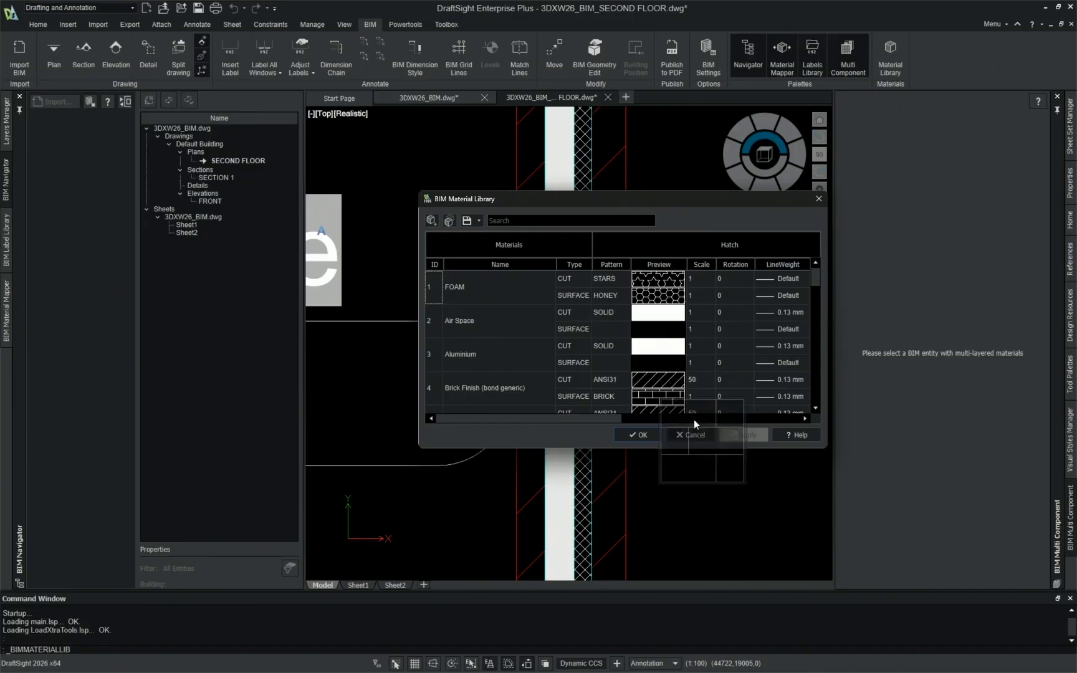
click(707, 435)
Step: Fit the whole SECOND FLOOR plan in view, save the drawing and close it
middle_click(684, 318)
middle_click(684, 318)
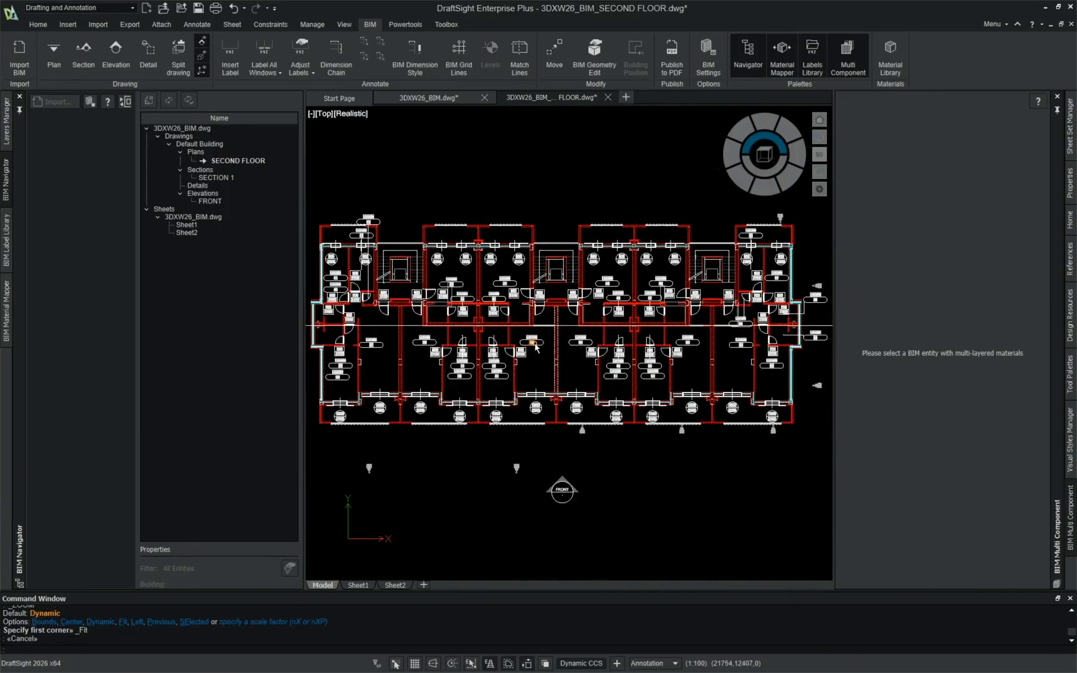
key(ctrl+s)
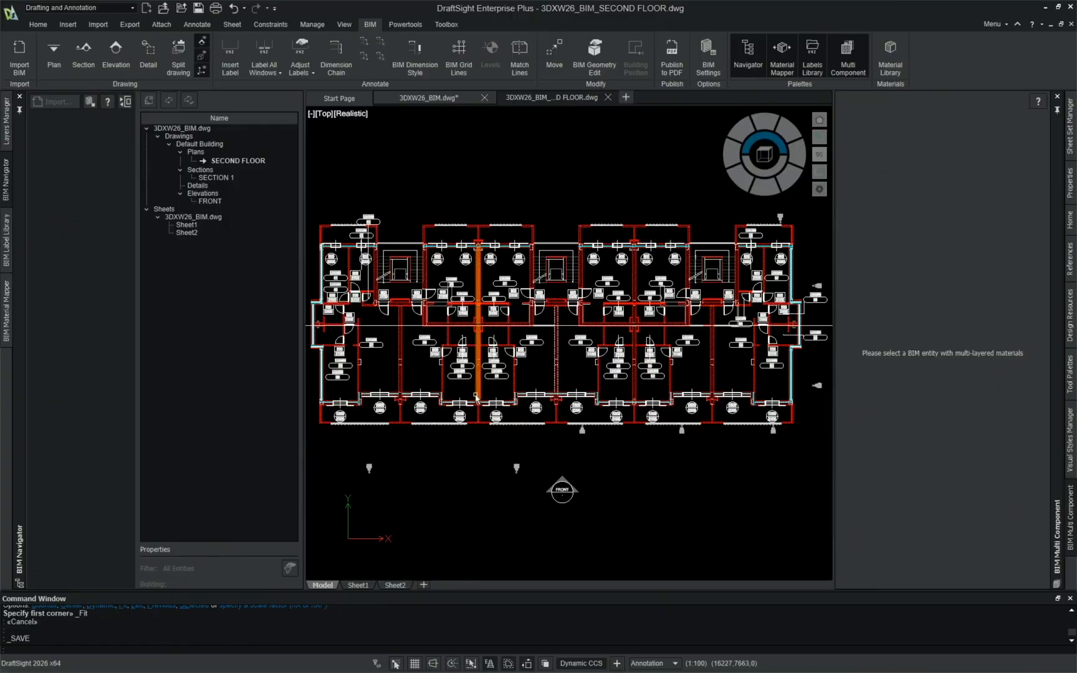
click(607, 97)
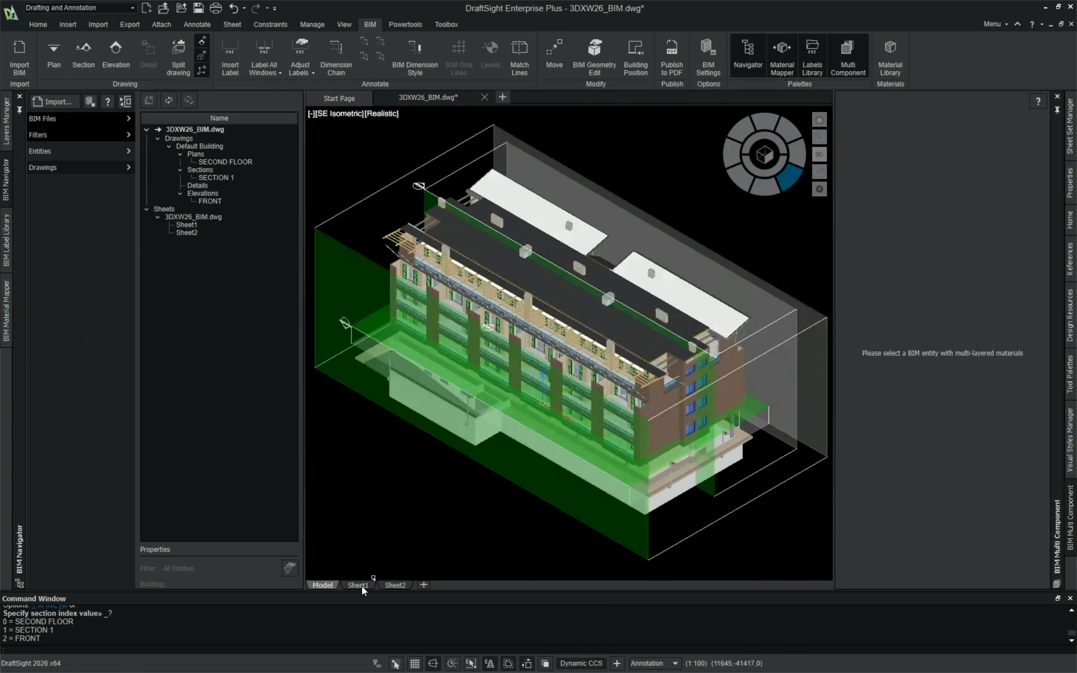
Step: Open Sheet1 of the BIM model and inspect its border and title block
click(362, 583)
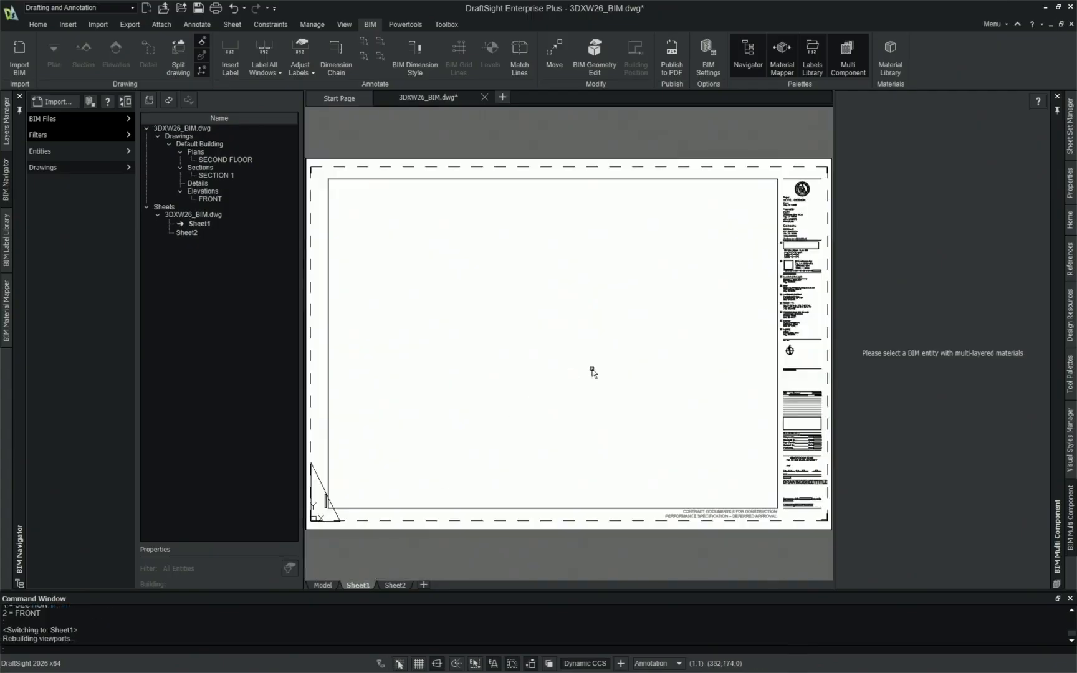
middle_drag(574, 364, 484, 335)
scroll(716, 453, up, 2)
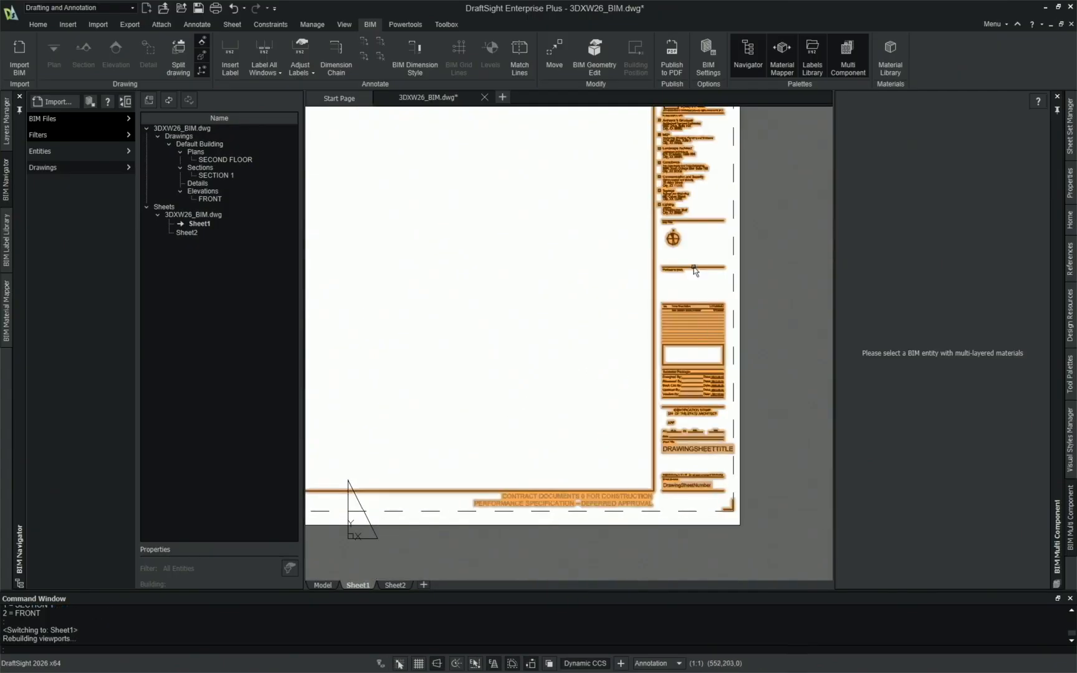
middle_drag(682, 149, 682, 262)
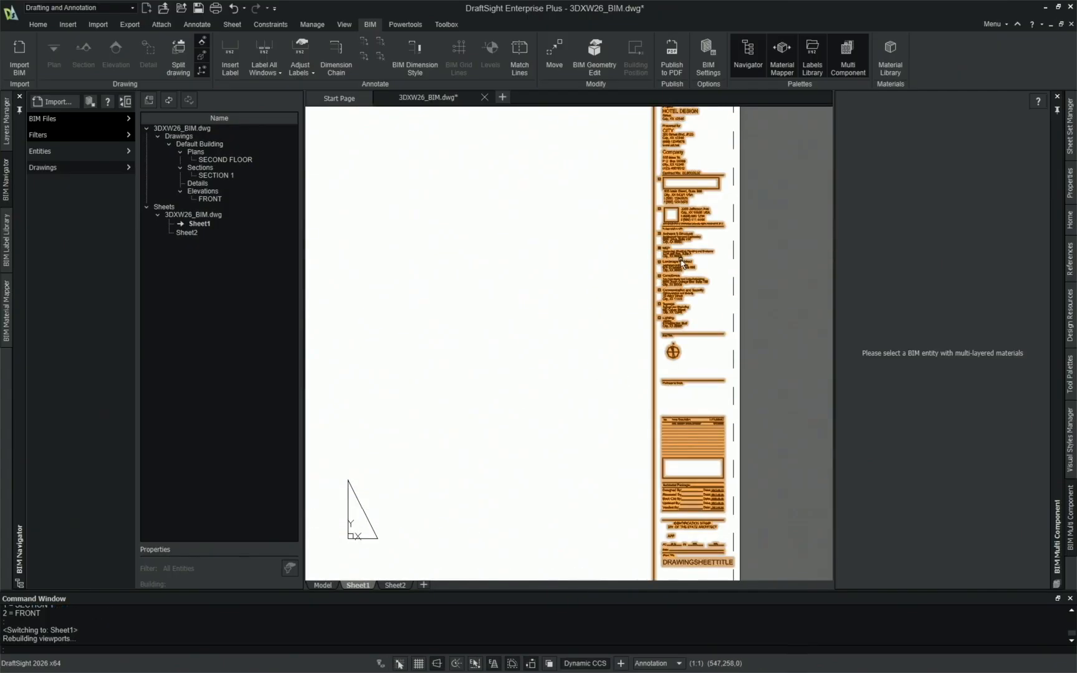
scroll(680, 303, down, 2)
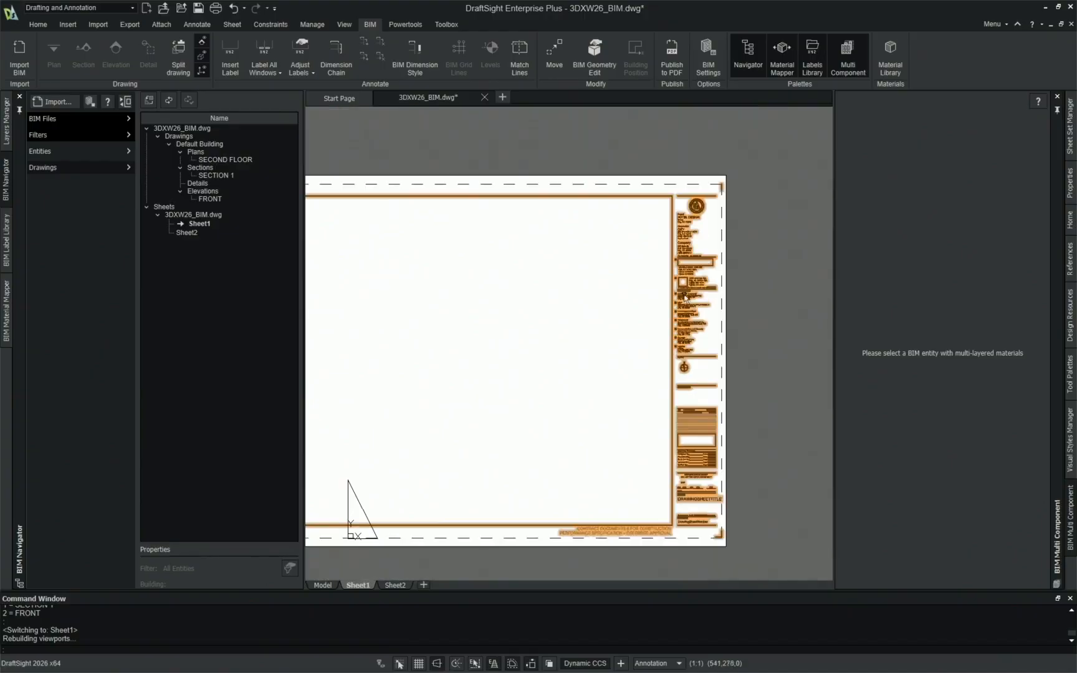
middle_drag(594, 256, 607, 252)
right_drag(606, 252, 593, 181)
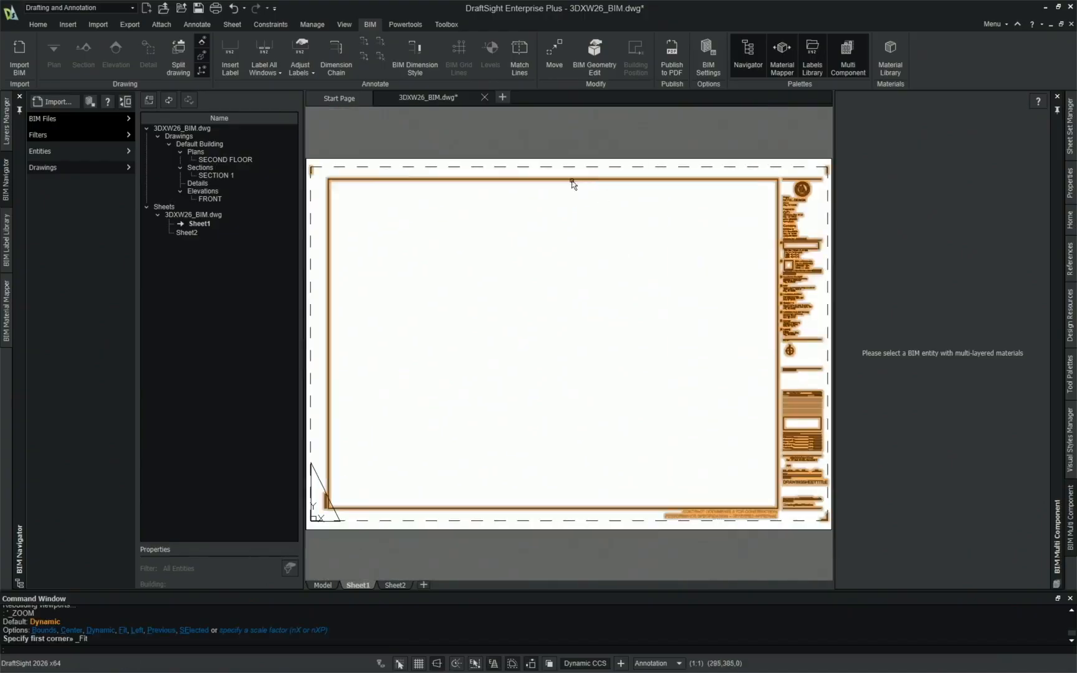
Step: Place the SECOND FLOOR plan on Sheet1 at a scale of 1:100, in the upper part of the border frame
right_click(229, 159)
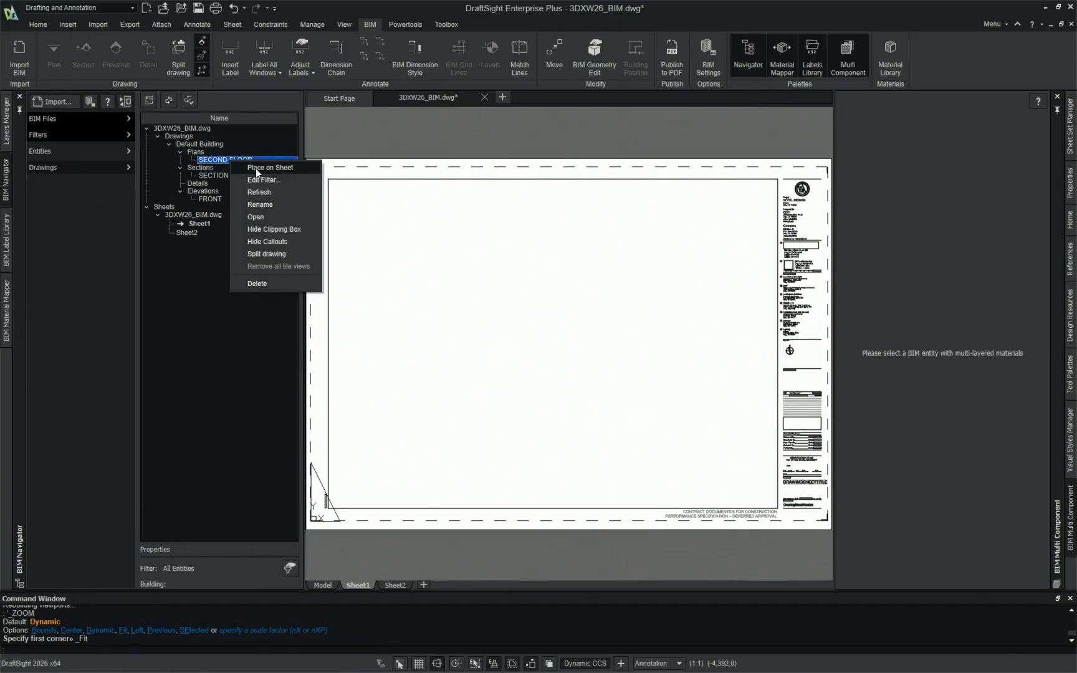
click(255, 167)
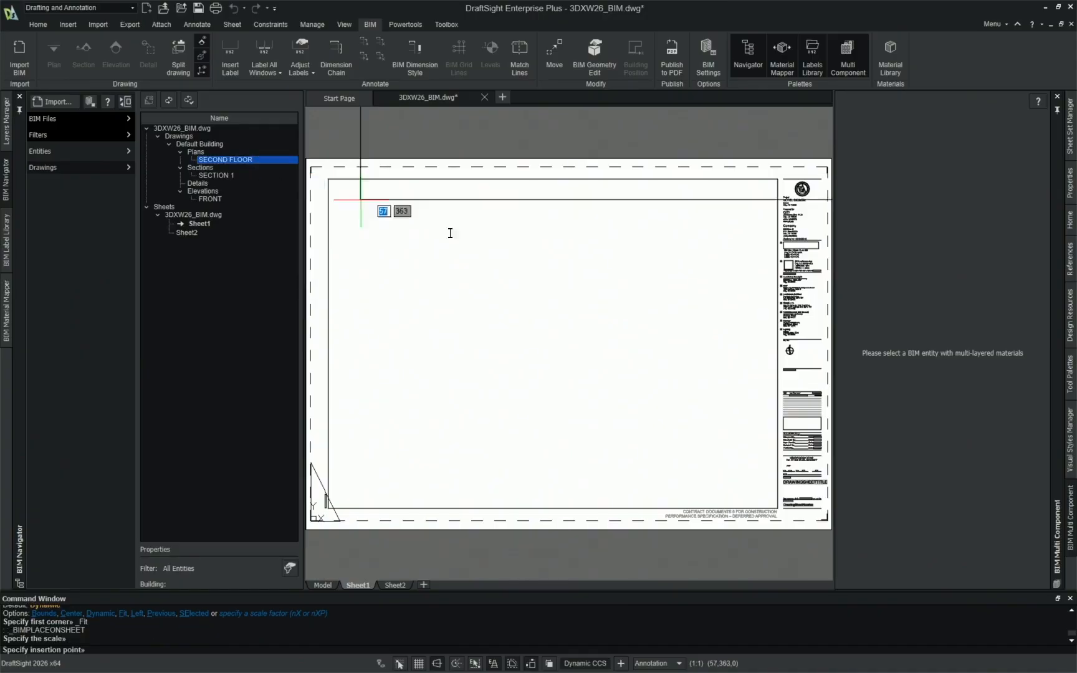
scroll(399, 346, down, 6)
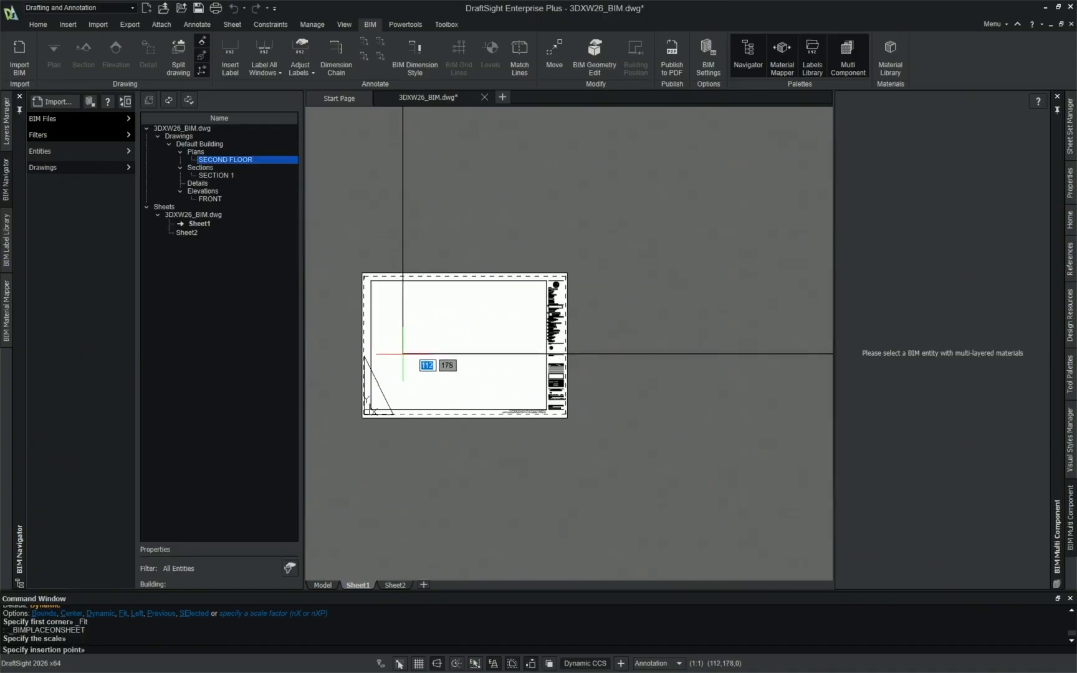
scroll(412, 359, up, 6)
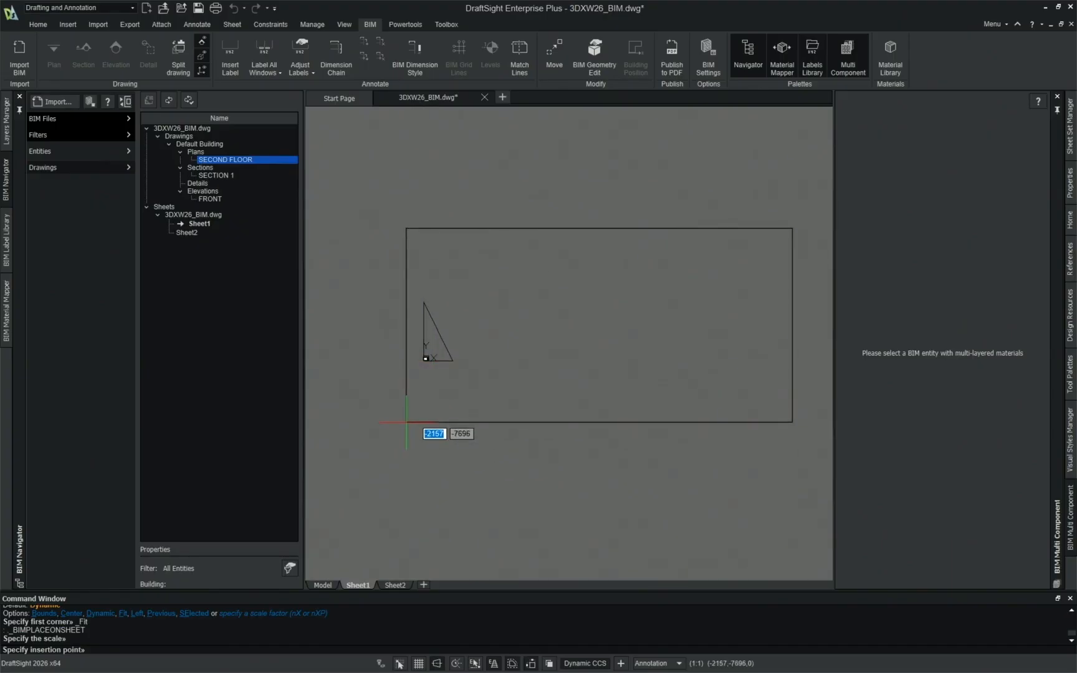
scroll(408, 403, up, 2)
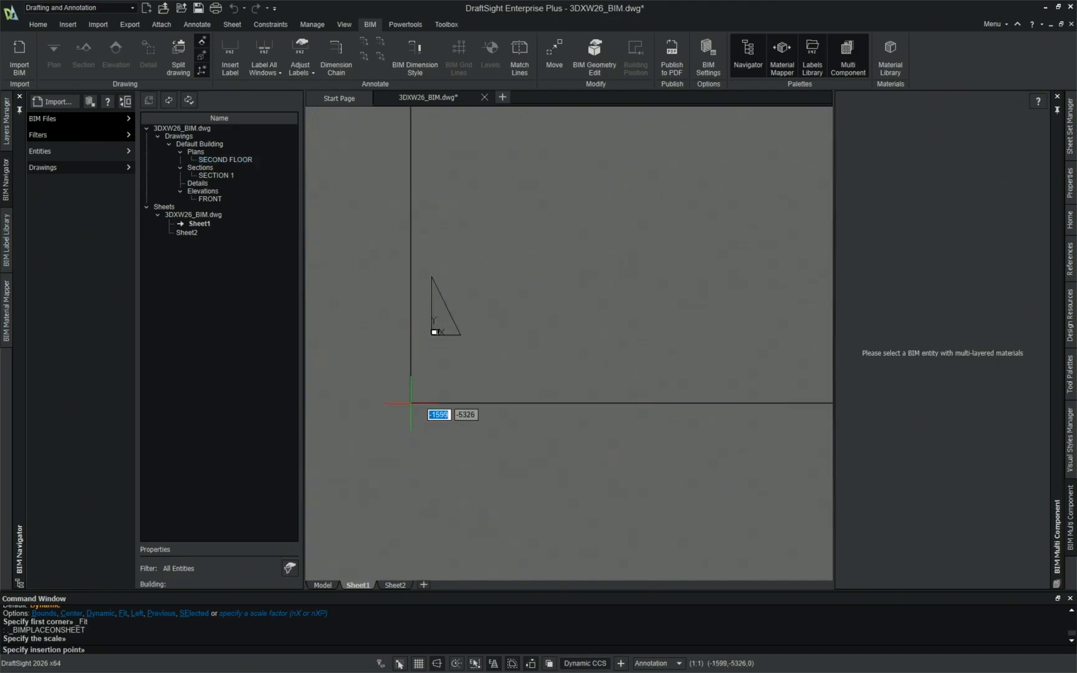
right_click(453, 235)
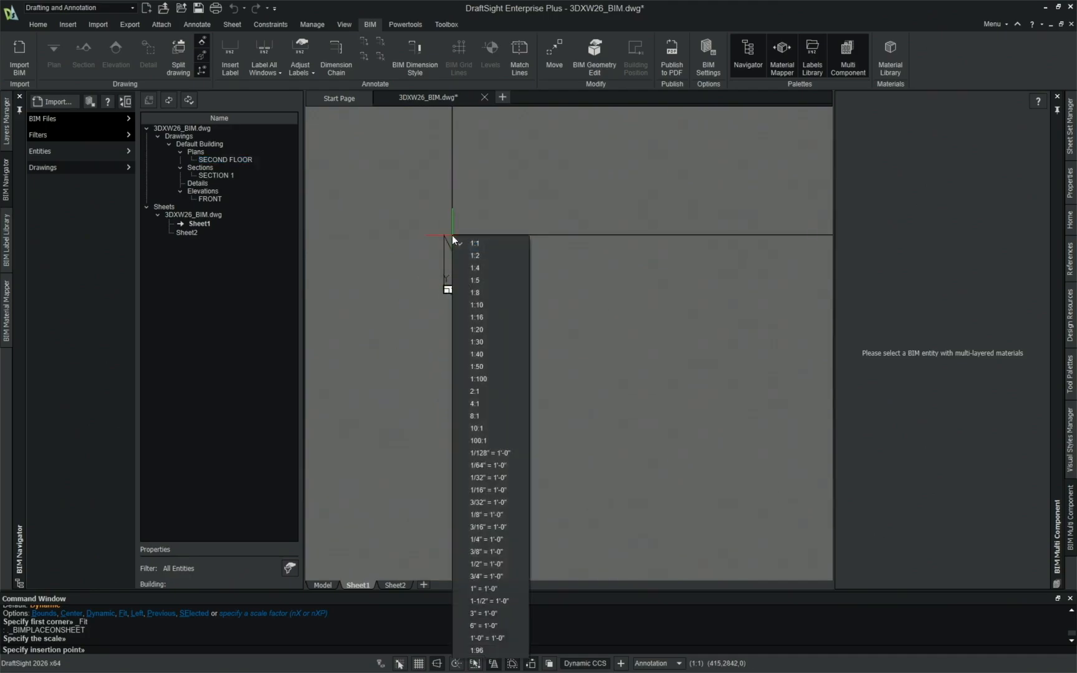
click(510, 365)
scroll(637, 304, up, 4)
middle_drag(507, 254, 520, 296)
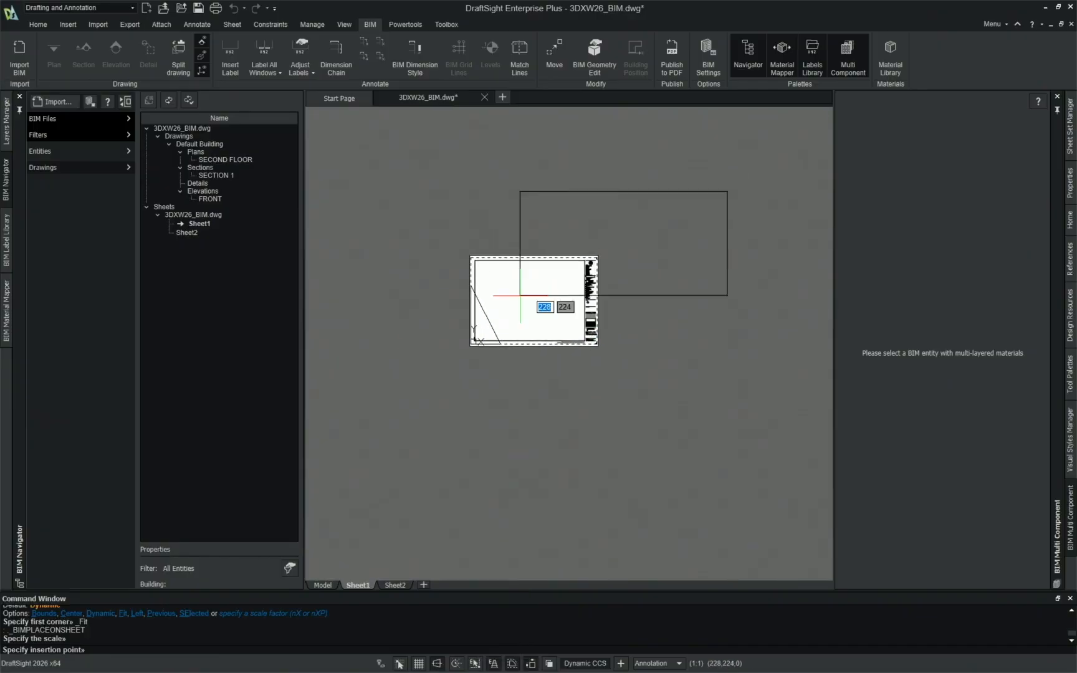
right_click(519, 296)
click(583, 156)
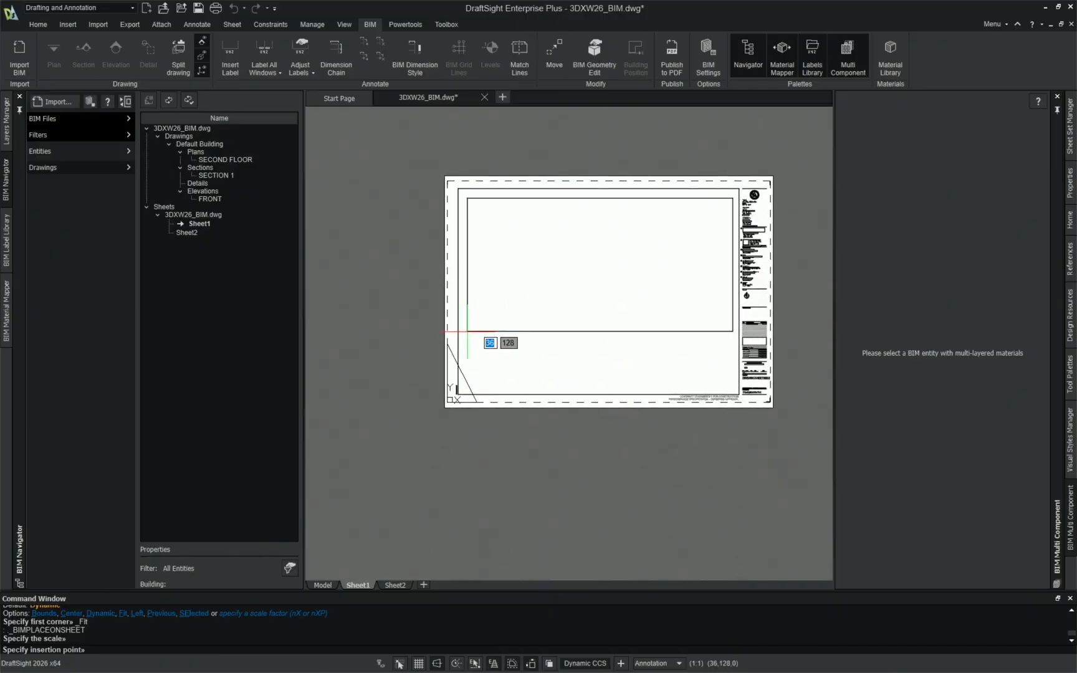
click(466, 329)
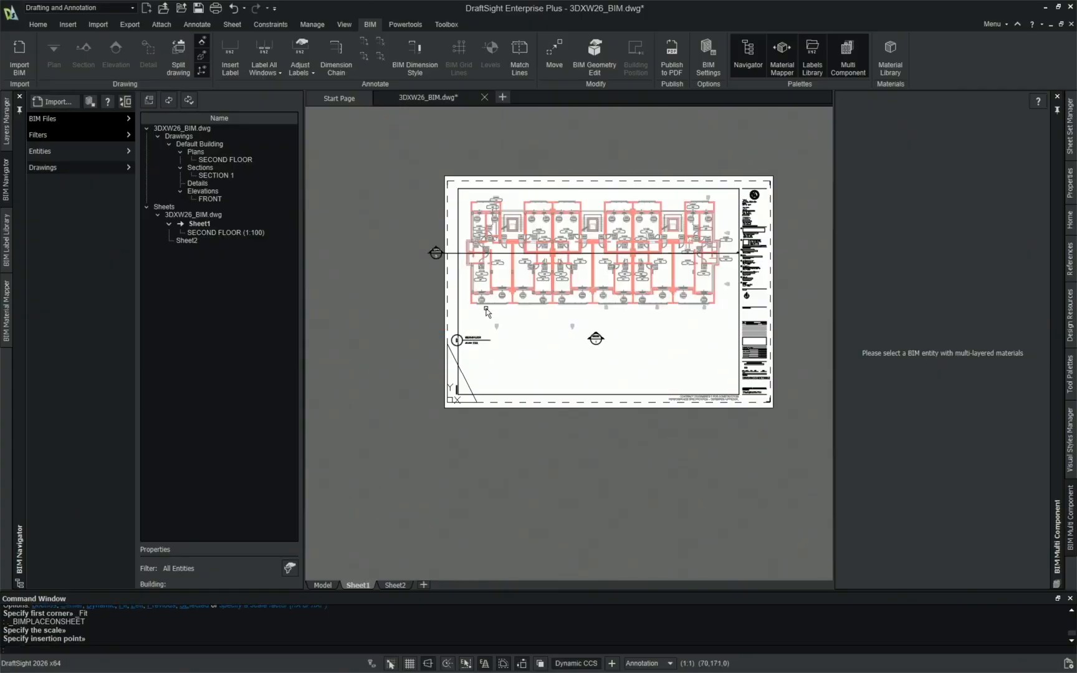
Step: Move the SECOND FLOOR view title clear of the border line so it lies inside the frame below the plan
scroll(511, 329, up, 3)
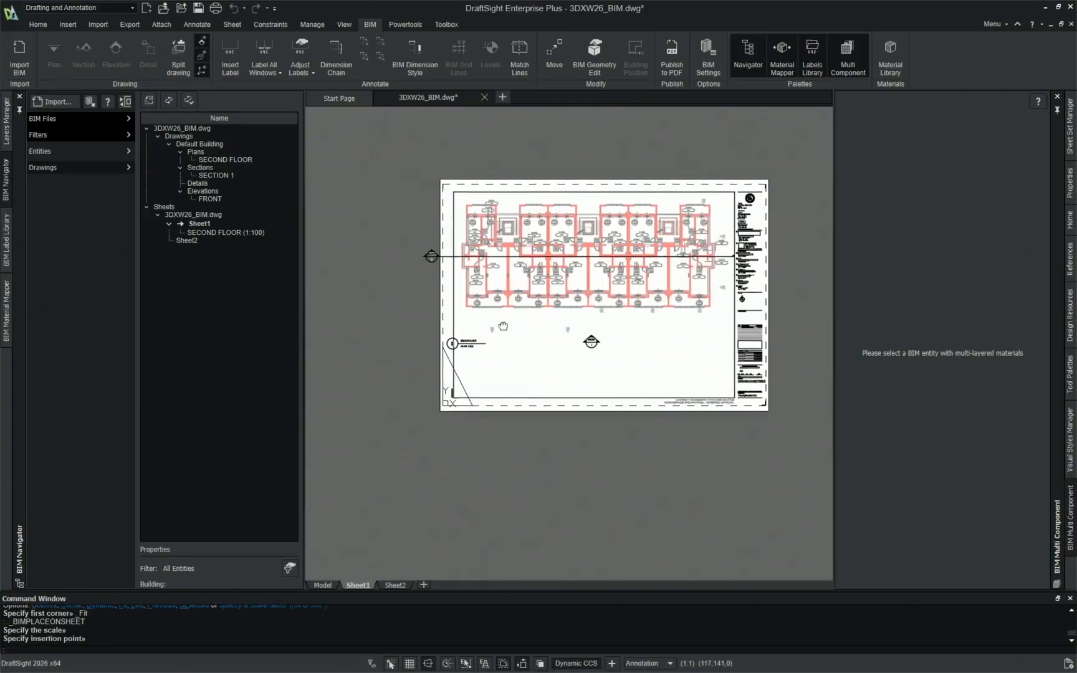
scroll(465, 343, up, 3)
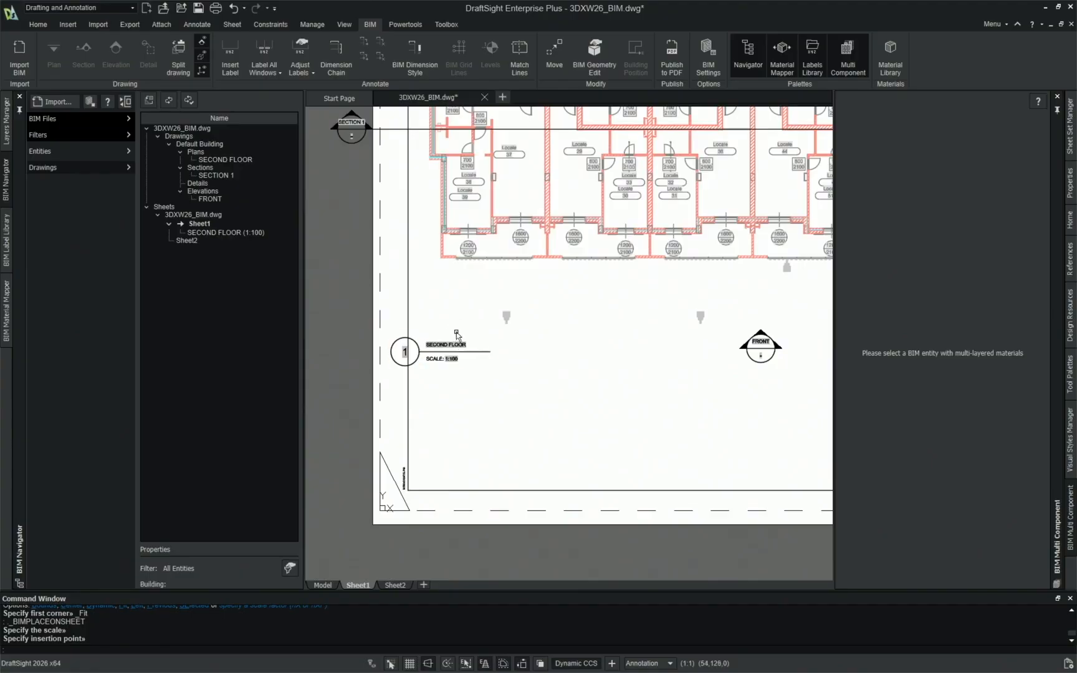
scroll(451, 368, up, 3)
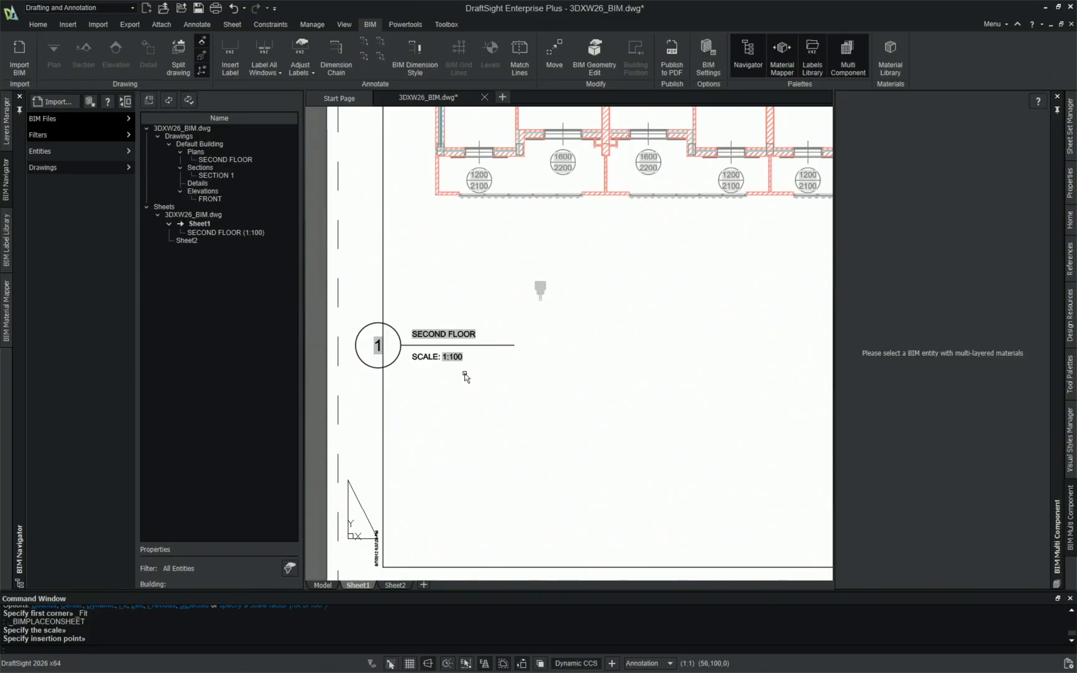
scroll(464, 376, down, 3)
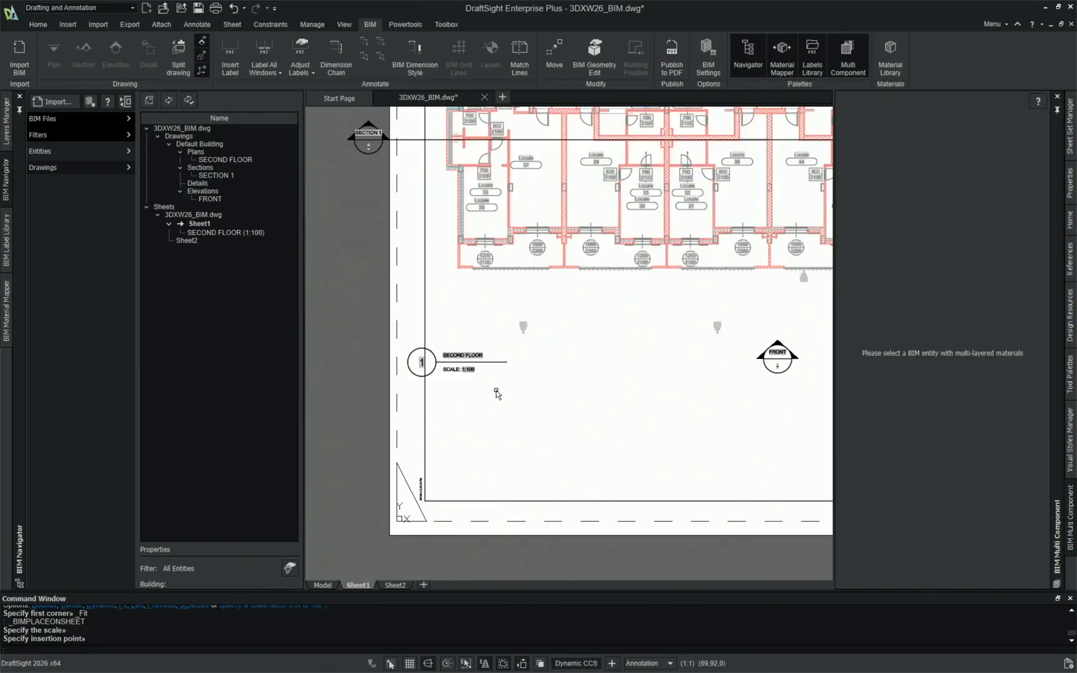
click(445, 377)
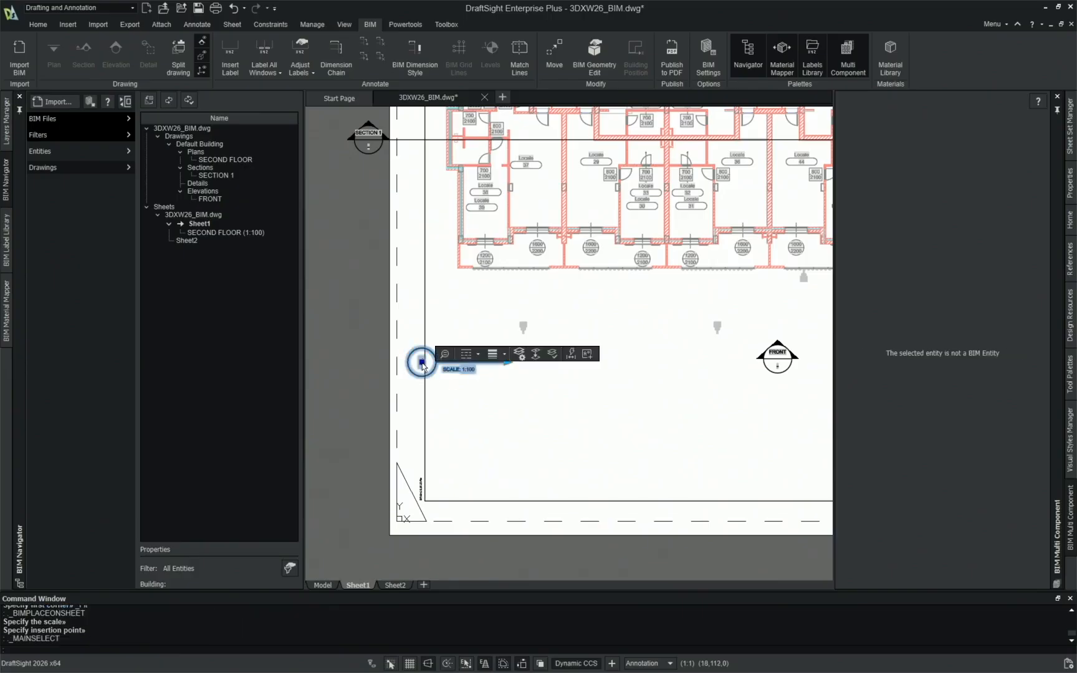
click(421, 361)
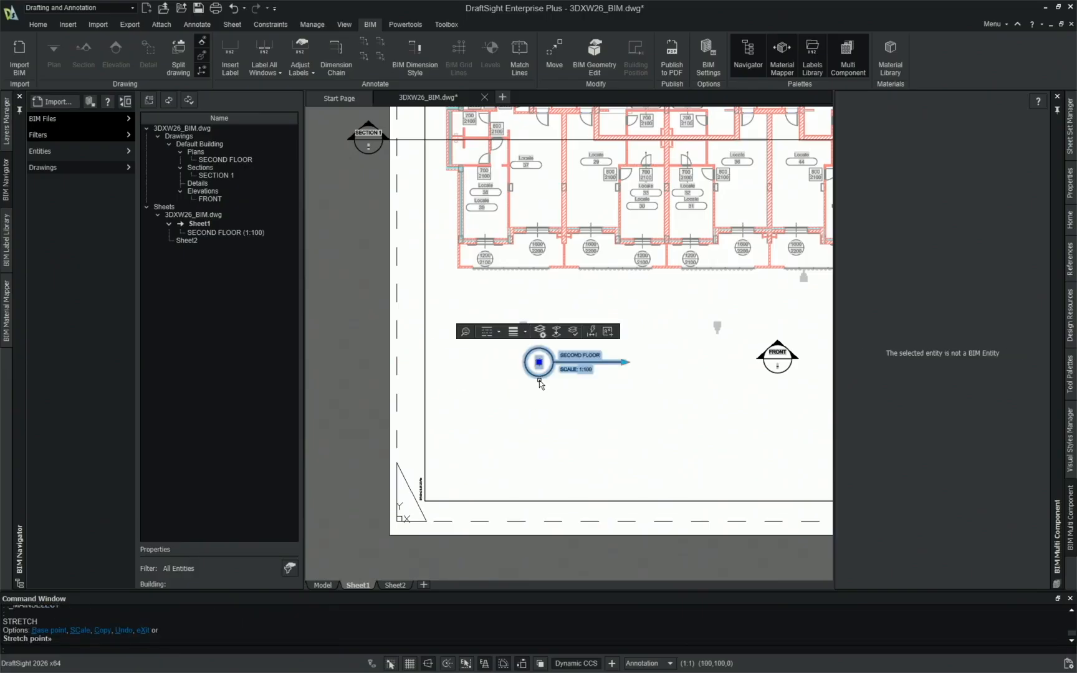
click(539, 380)
middle_click(574, 332)
middle_click(573, 331)
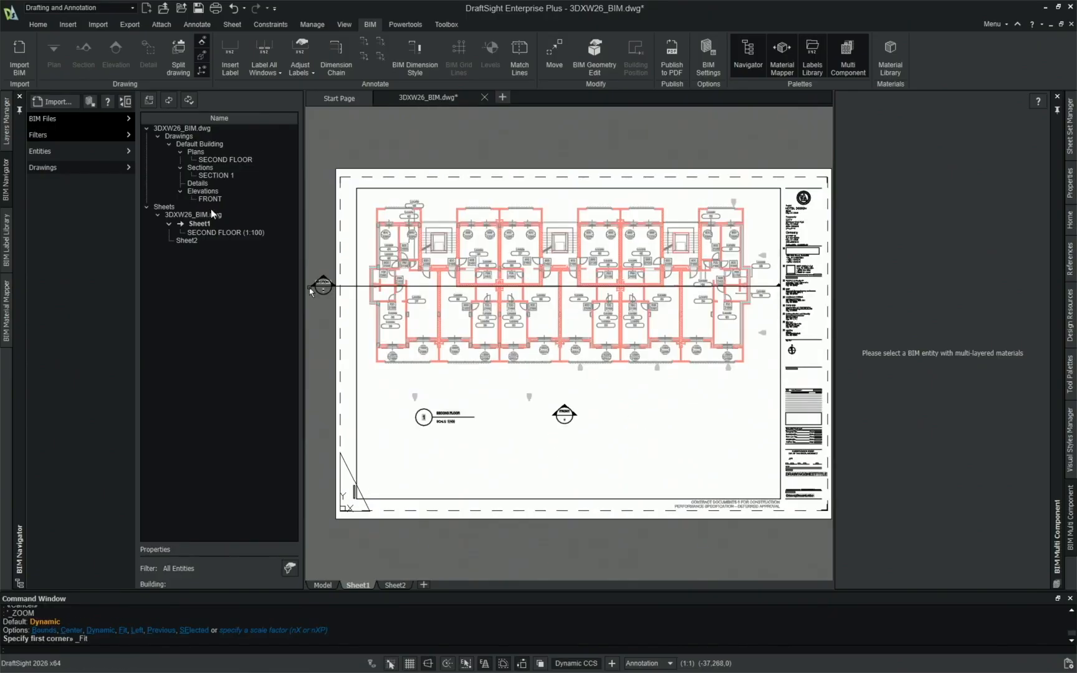
Step: Examine the elevation and section callouts, the section line and the room and door labels in the placed plan
scroll(458, 433, up, 3)
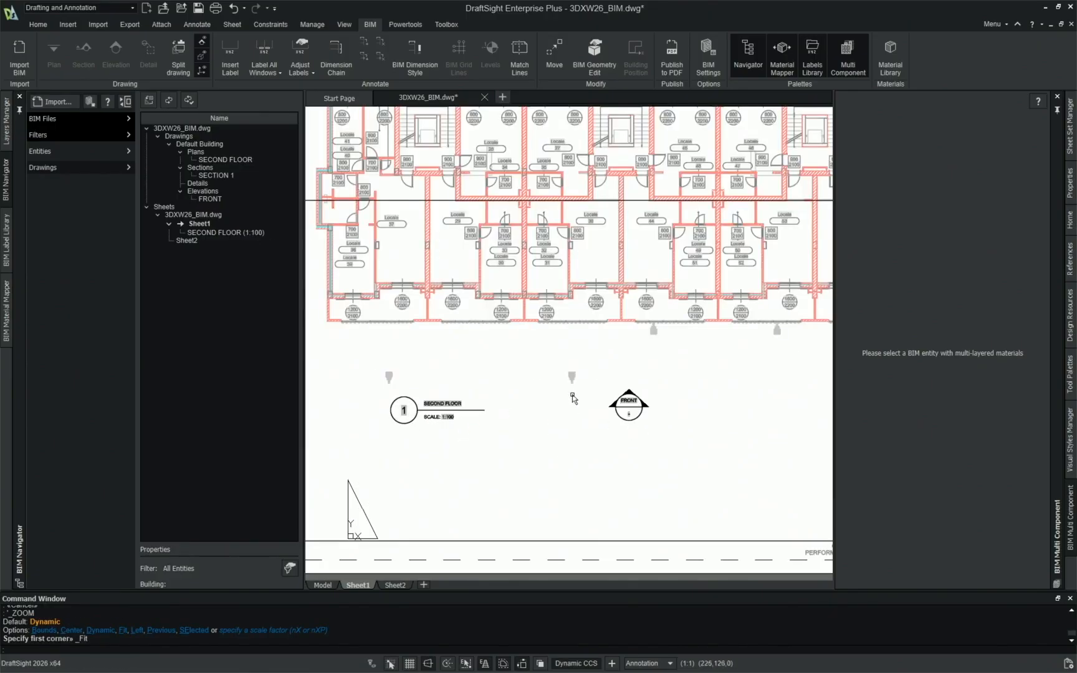
scroll(570, 393, down, 3)
click(372, 268)
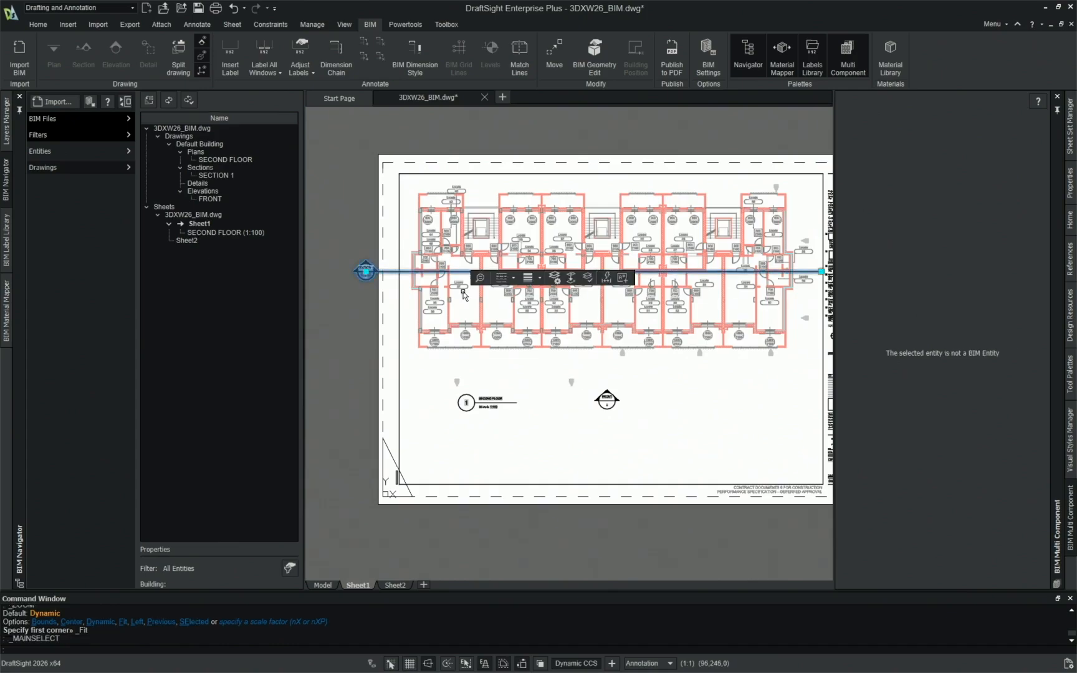
middle_drag(453, 299, 419, 313)
key(Escape)
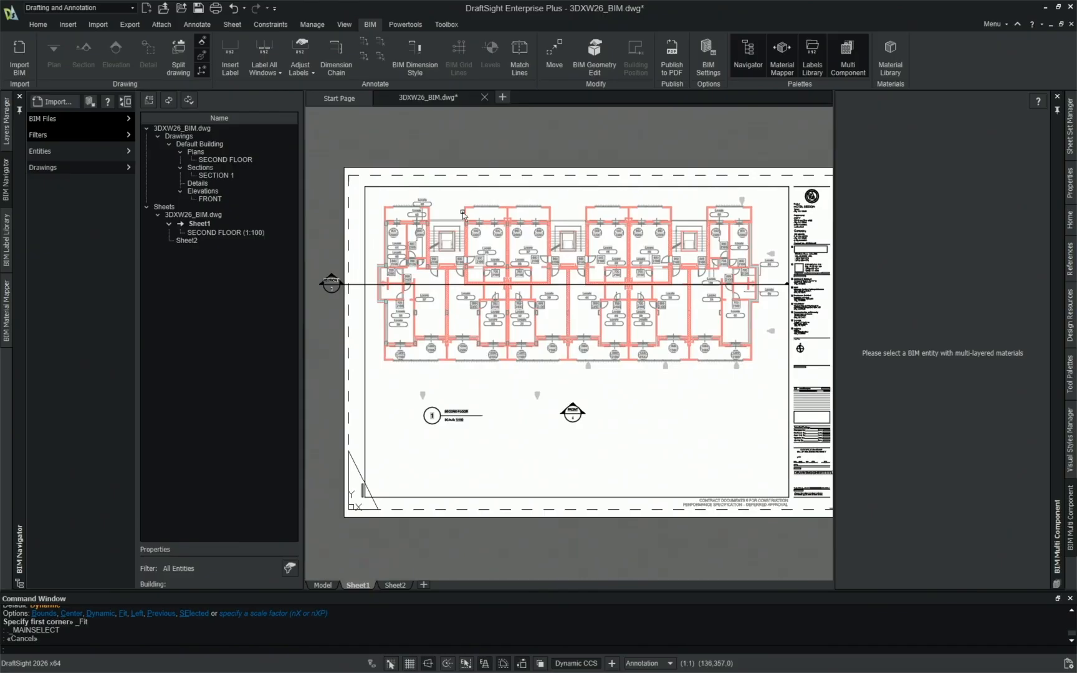
key(Escape)
scroll(542, 307, up, 3)
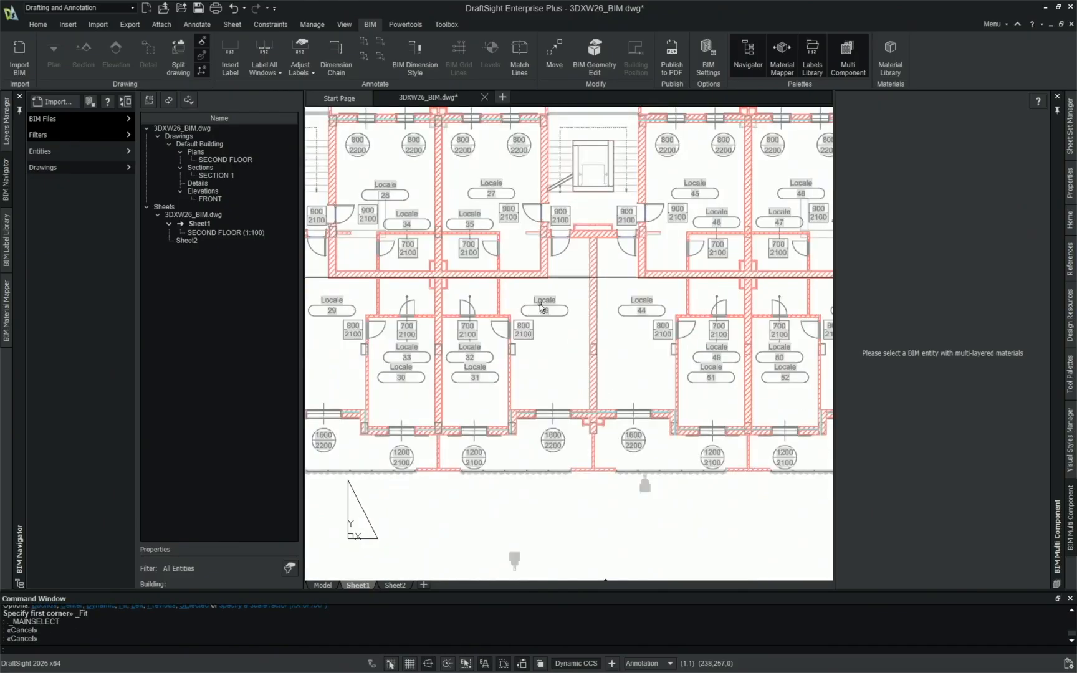
scroll(553, 328, down, 3)
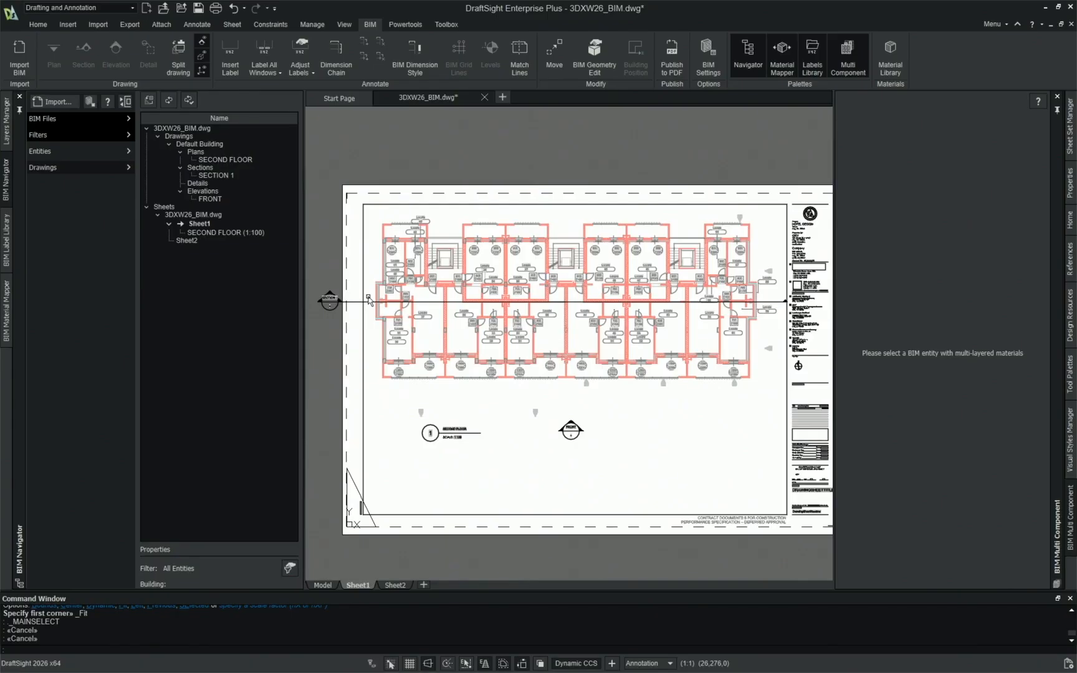
Step: Show the viewport frame of the SECOND FLOOR (1:100) view on Sheet1
click(235, 234)
right_click(233, 235)
click(235, 235)
right_click(235, 232)
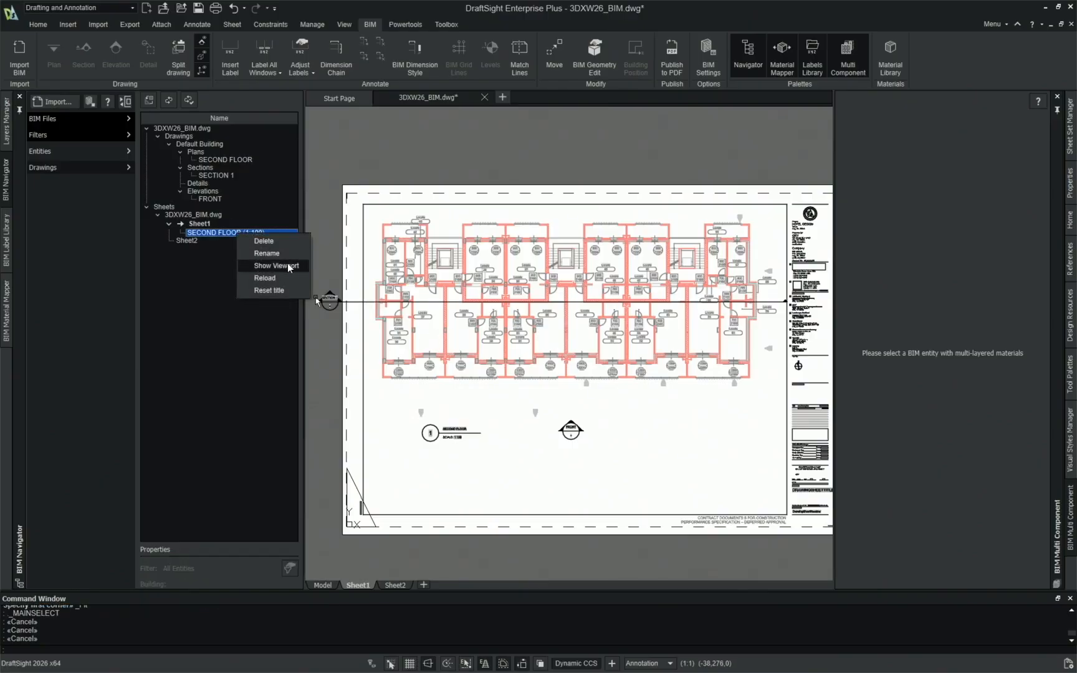
click(297, 273)
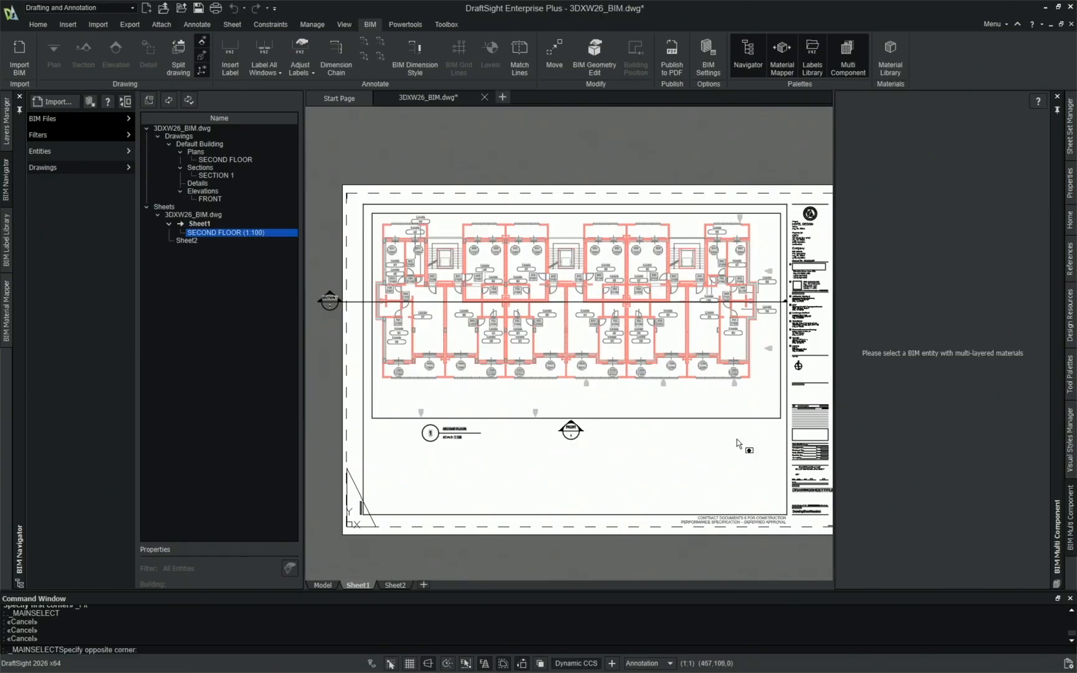
Step: Raise the viewport's lower edge to just below the floor plan, then hide the viewport frame
click(757, 414)
click(780, 419)
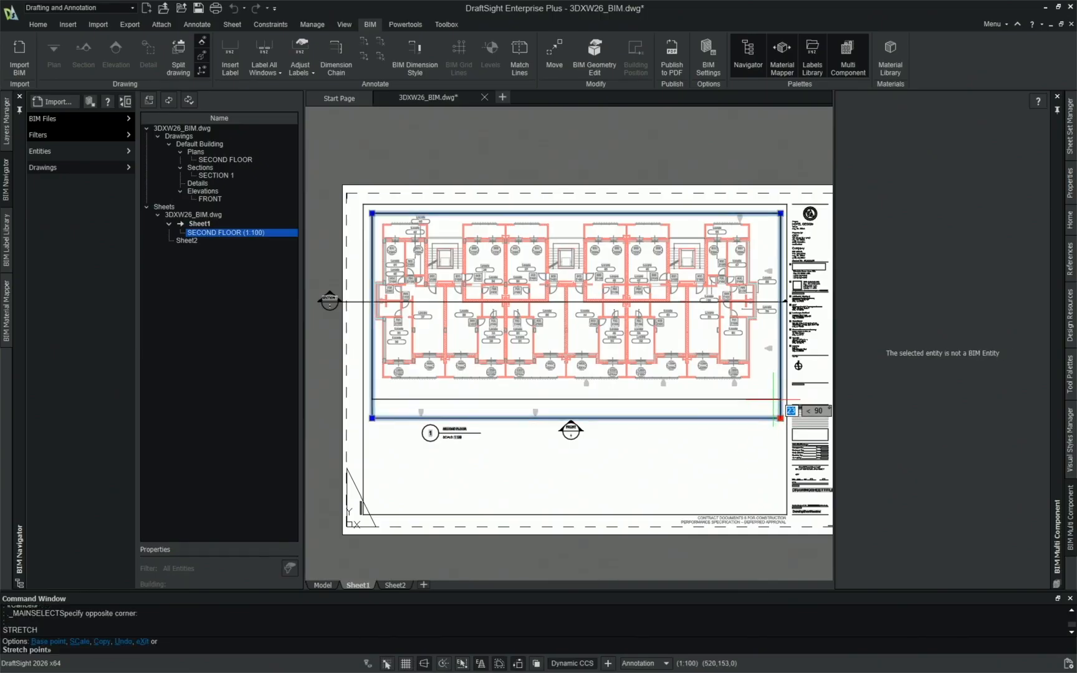
click(780, 400)
key(Escape)
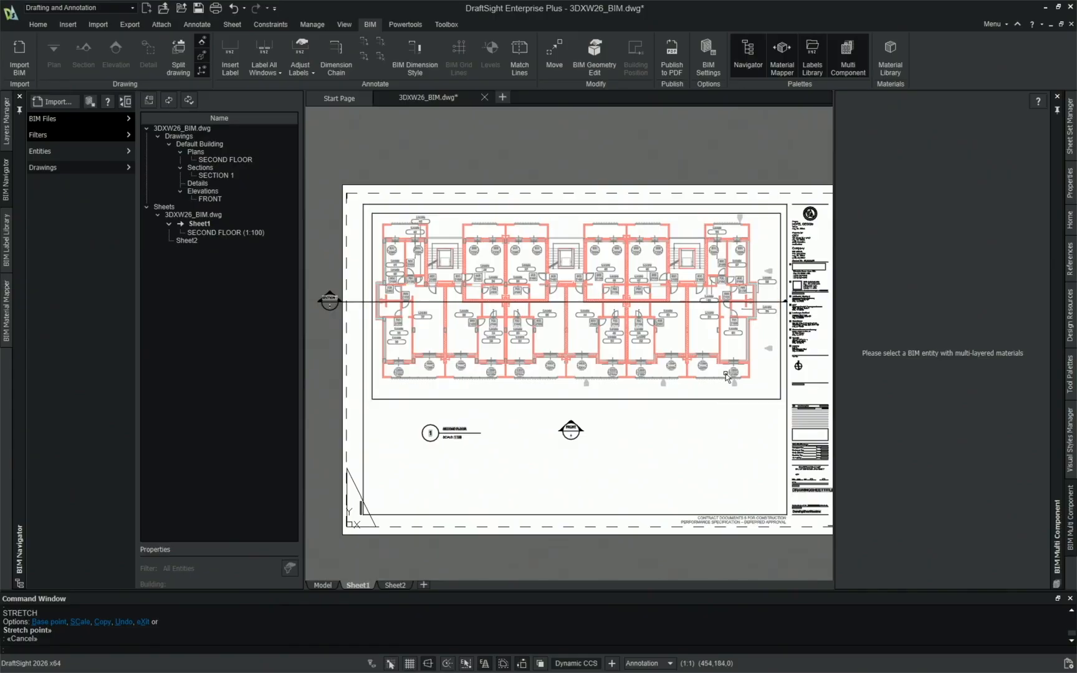
right_click(224, 234)
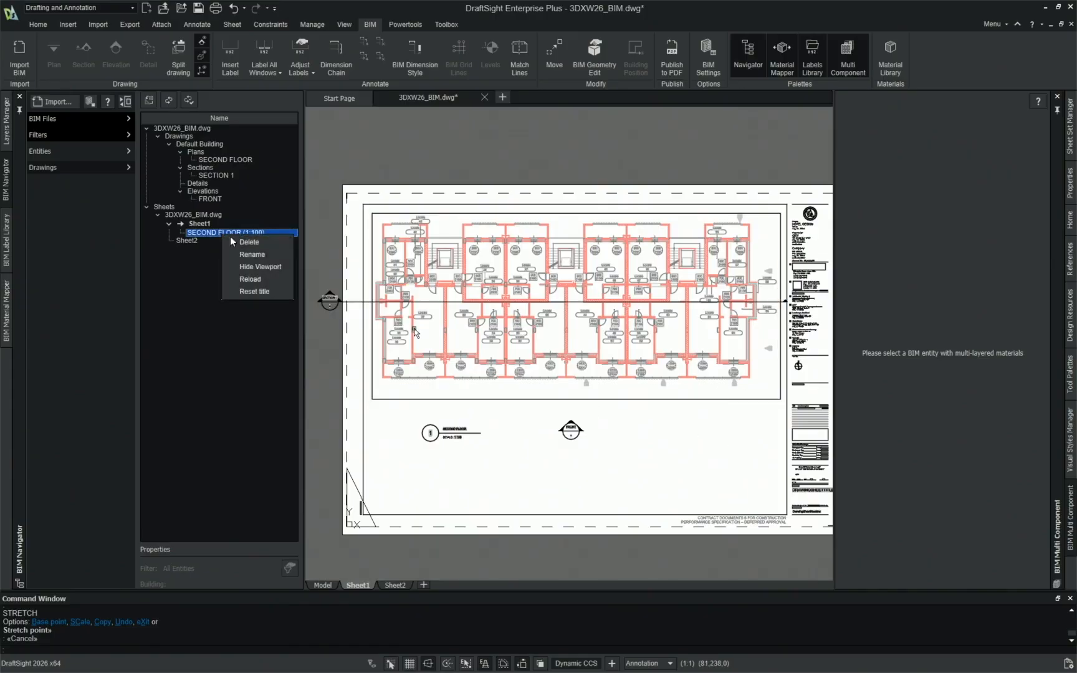
click(285, 264)
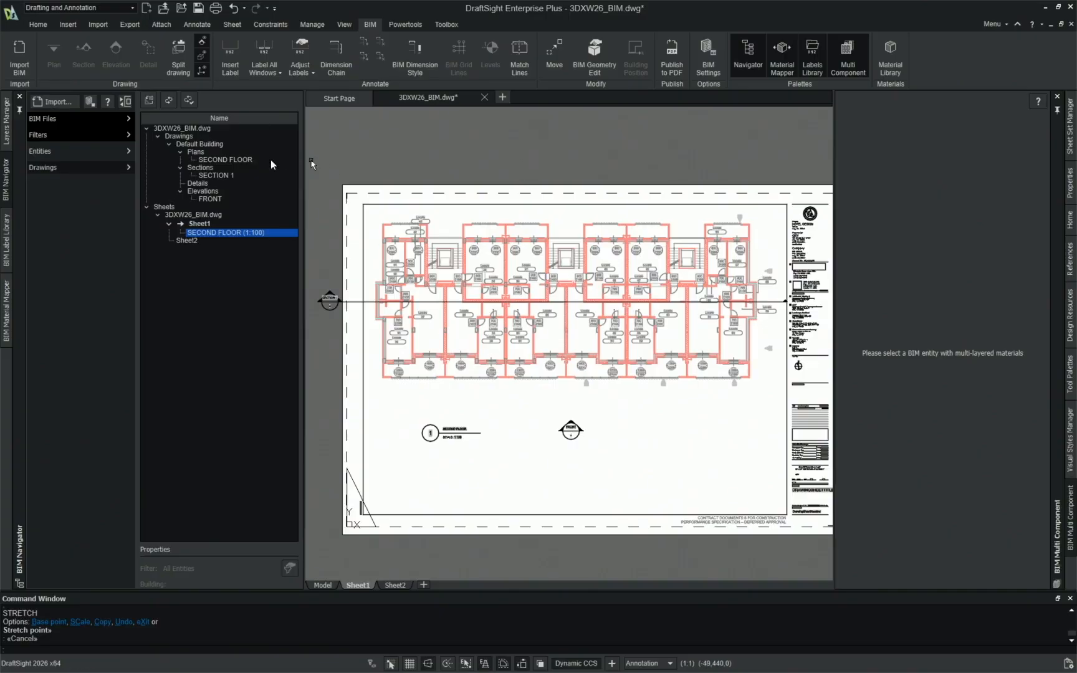
Step: Switch to model space and filter the BIM model with the criterion Category == Door
click(323, 585)
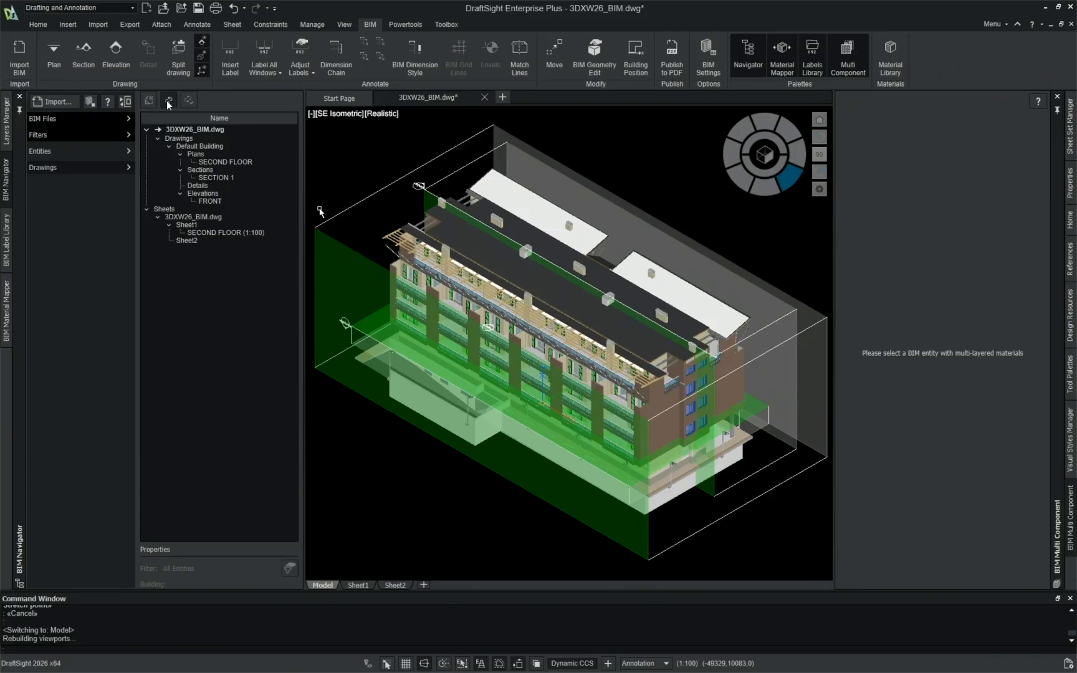
click(98, 132)
click(189, 175)
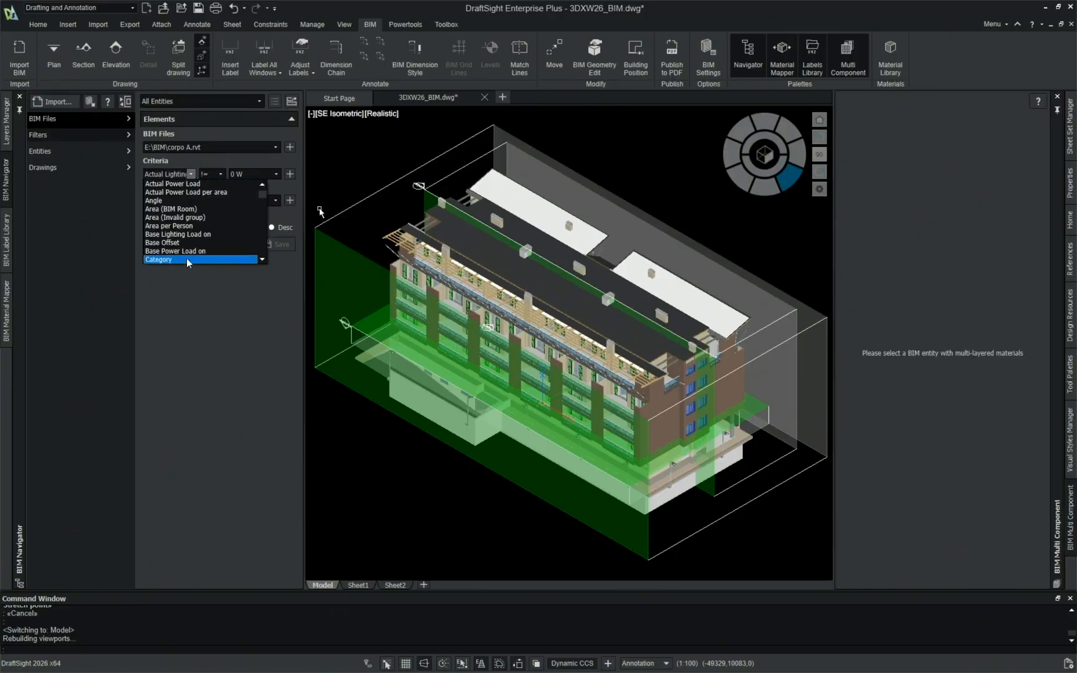
click(186, 258)
click(222, 175)
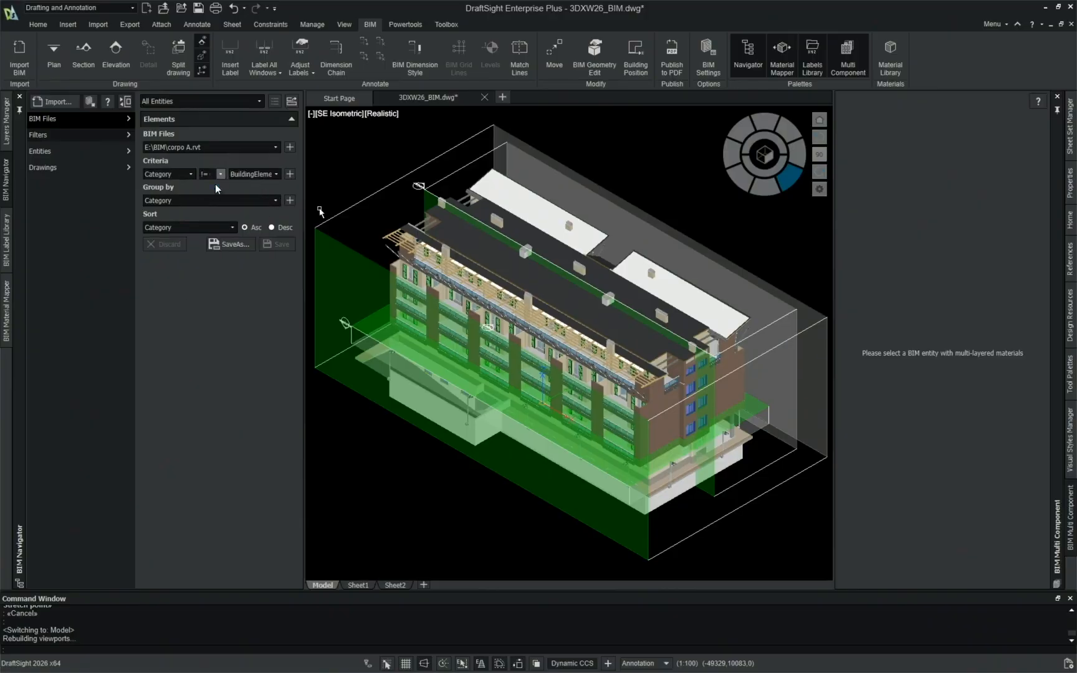
click(214, 184)
click(234, 174)
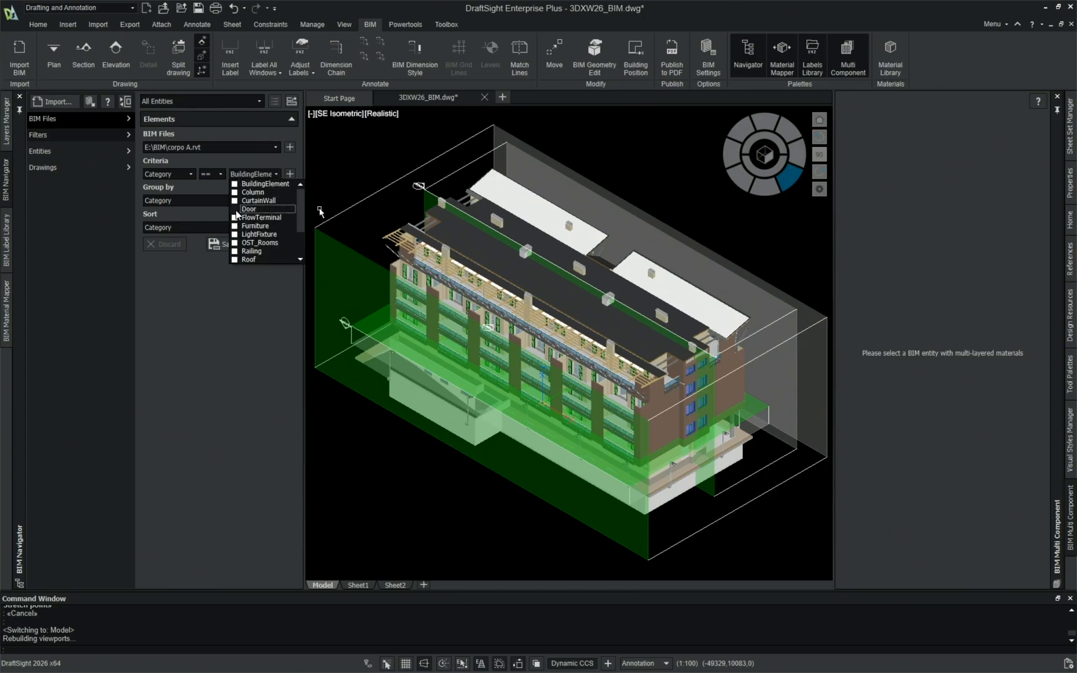
click(297, 163)
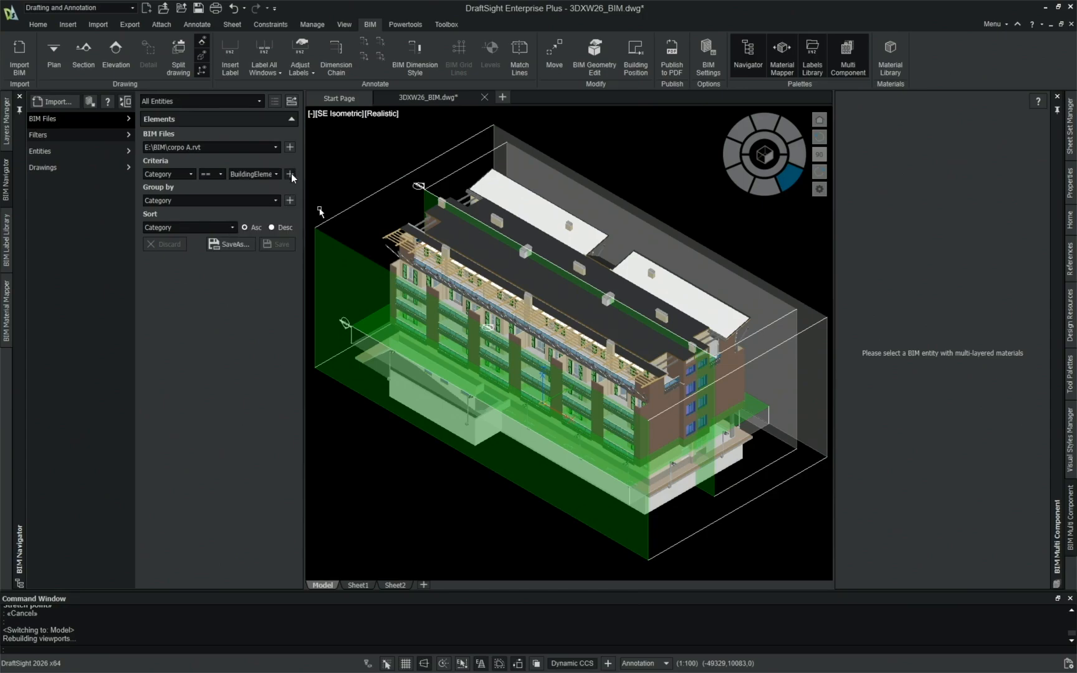
click(290, 174)
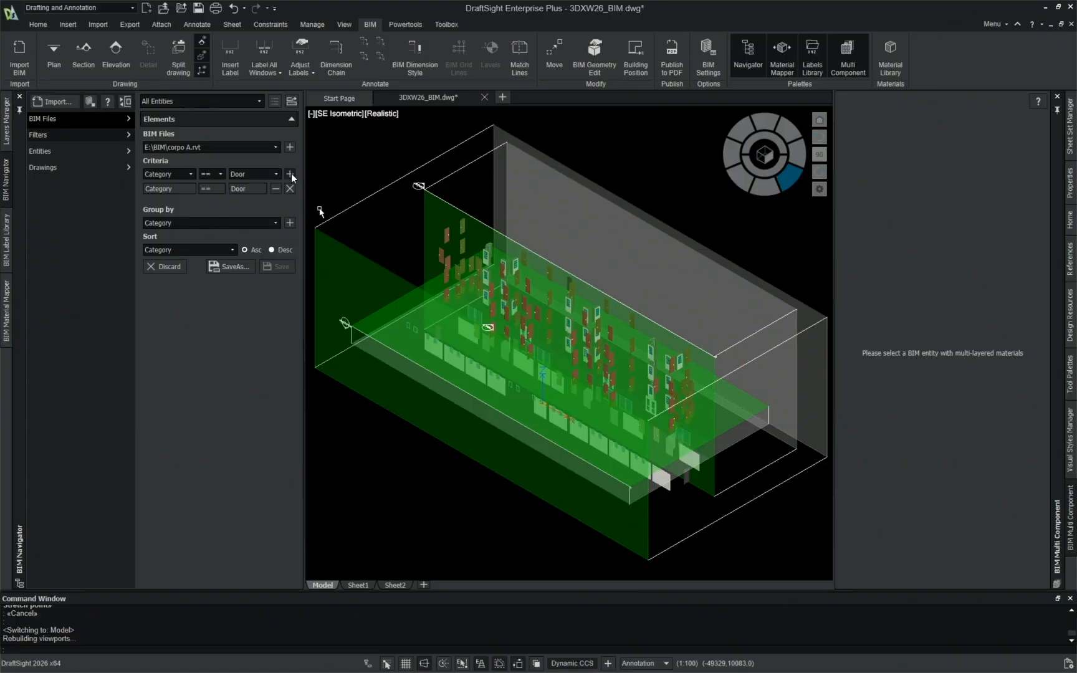
Step: Save the door filter as a new filter named DOORS
click(231, 272)
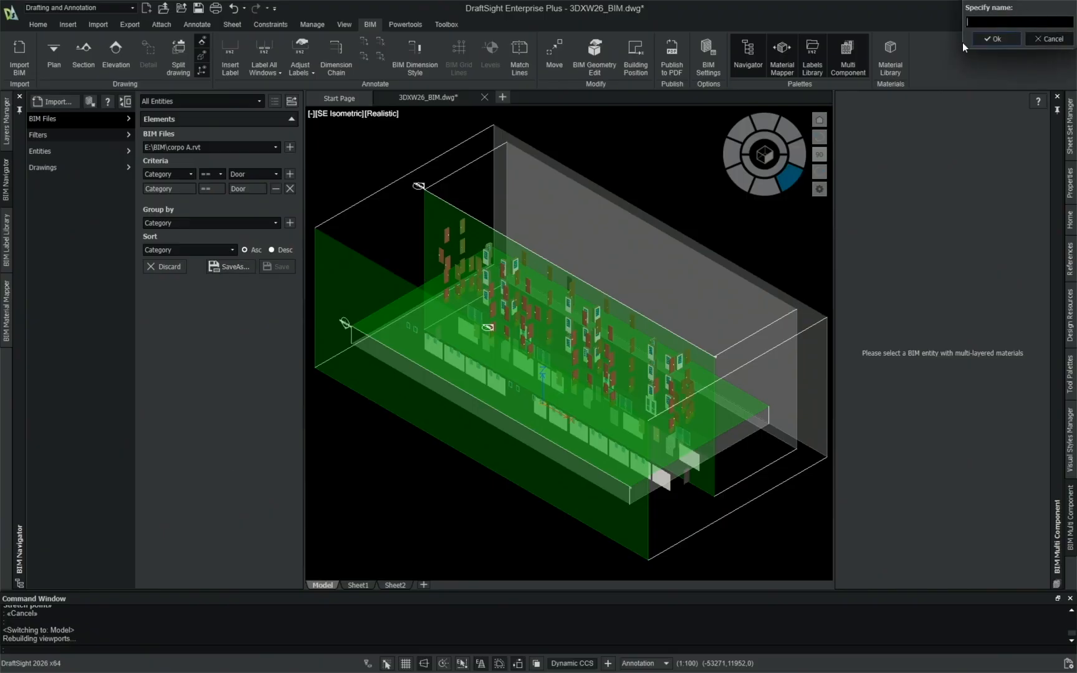
text(DOORS)
click(983, 36)
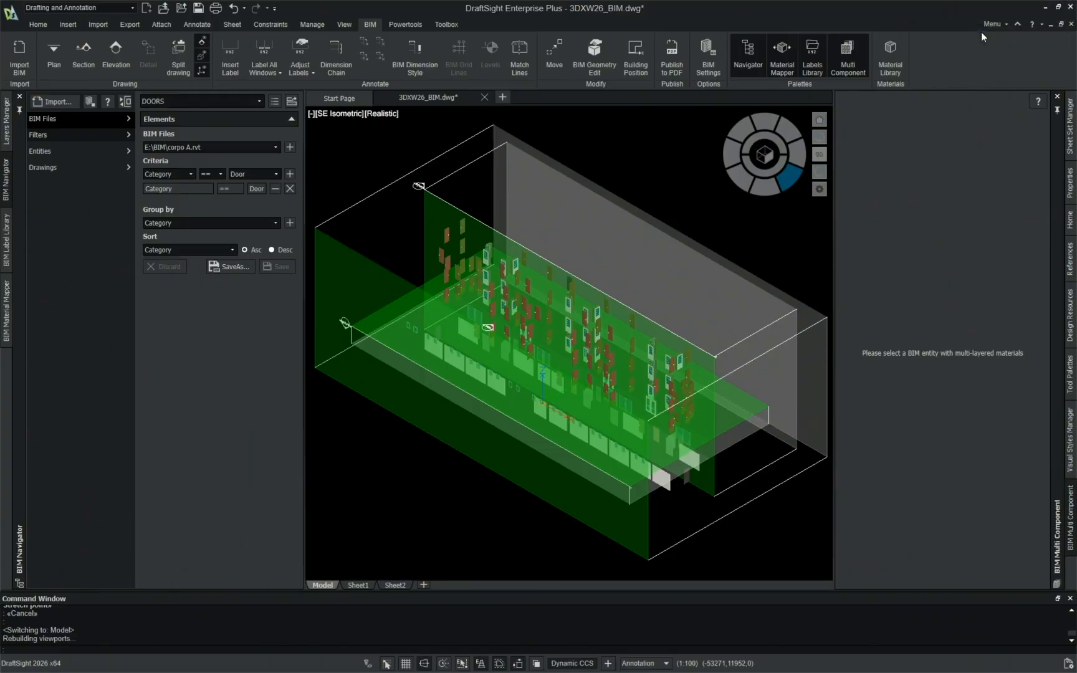
Step: Assign the DOORS filter to the SECOND FLOOR plan drawing
click(247, 104)
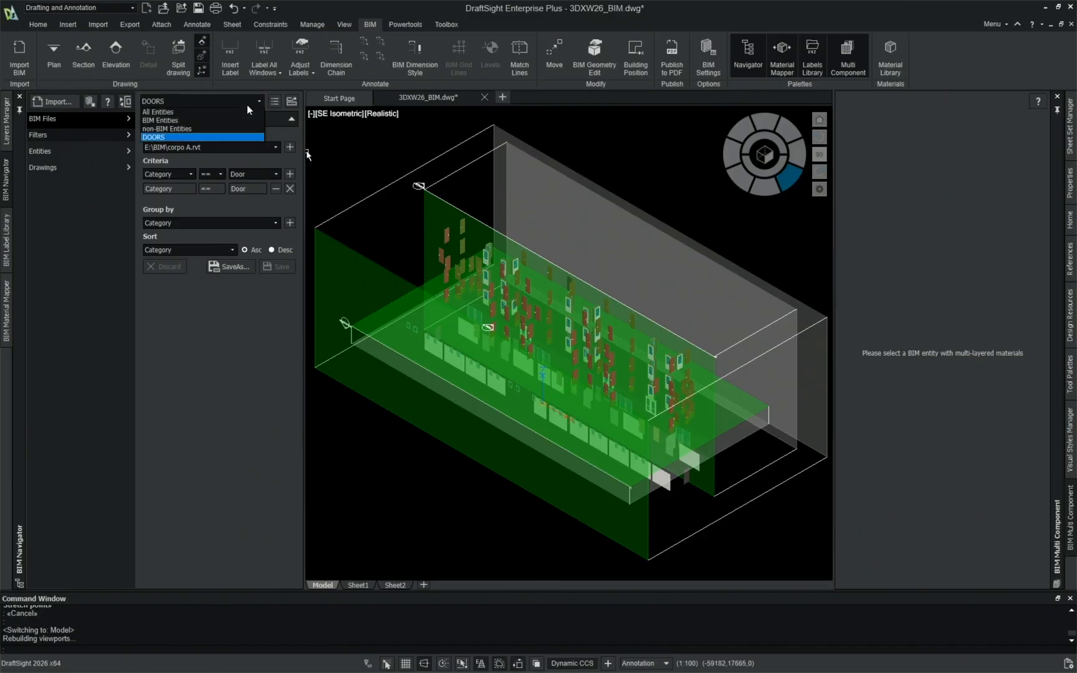
click(241, 112)
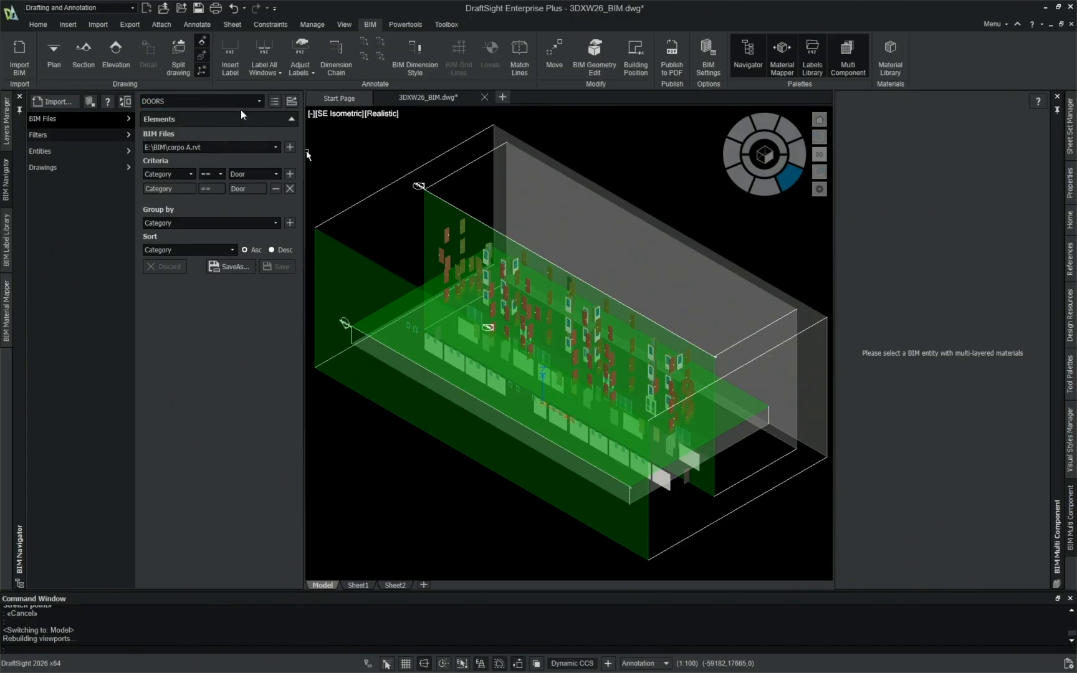
click(95, 166)
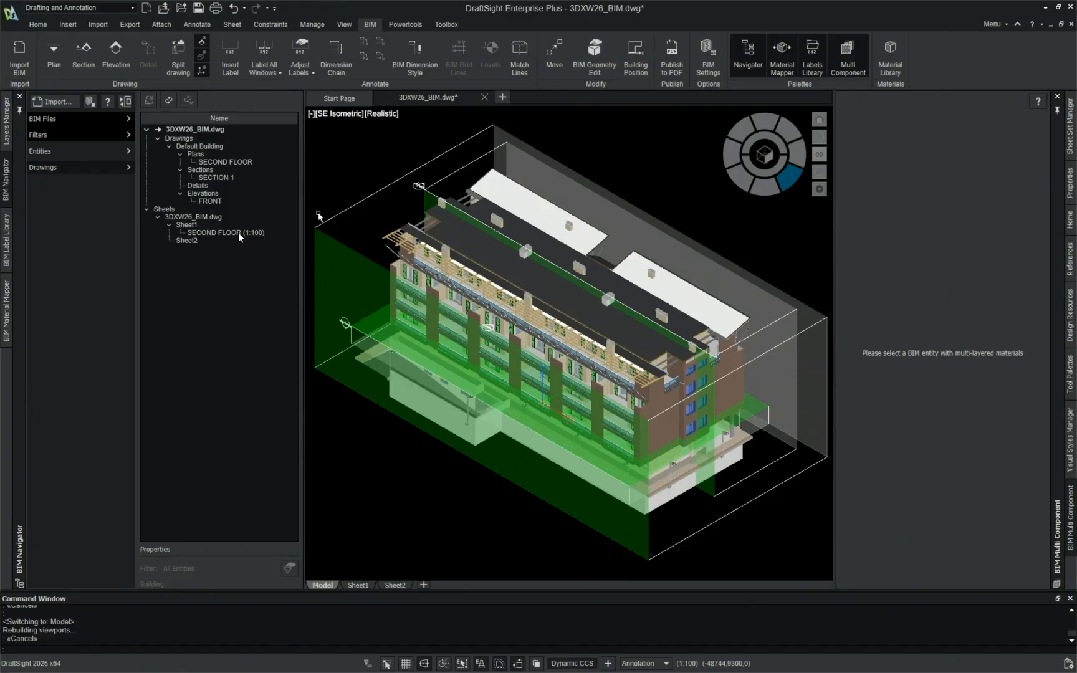
click(244, 163)
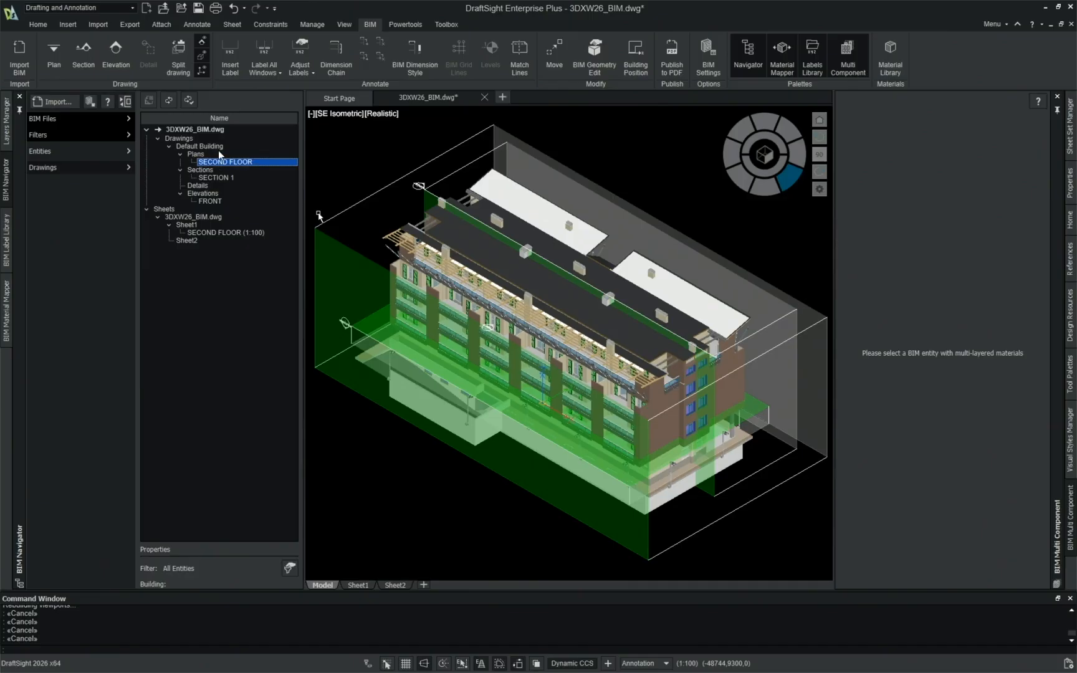
click(289, 568)
click(558, 372)
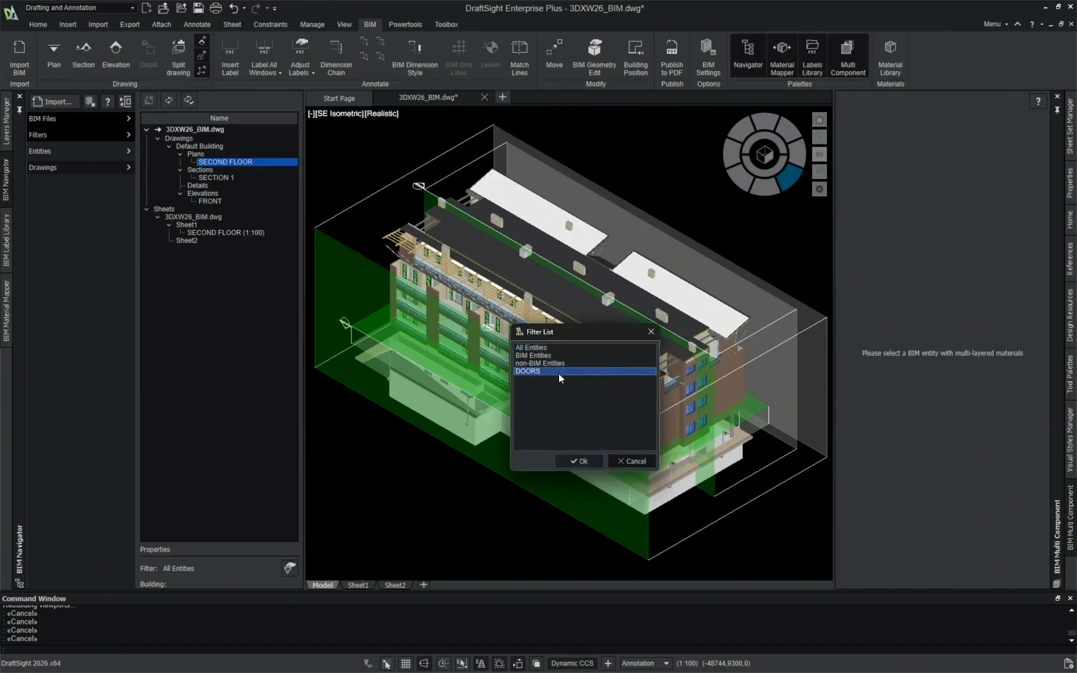
click(581, 459)
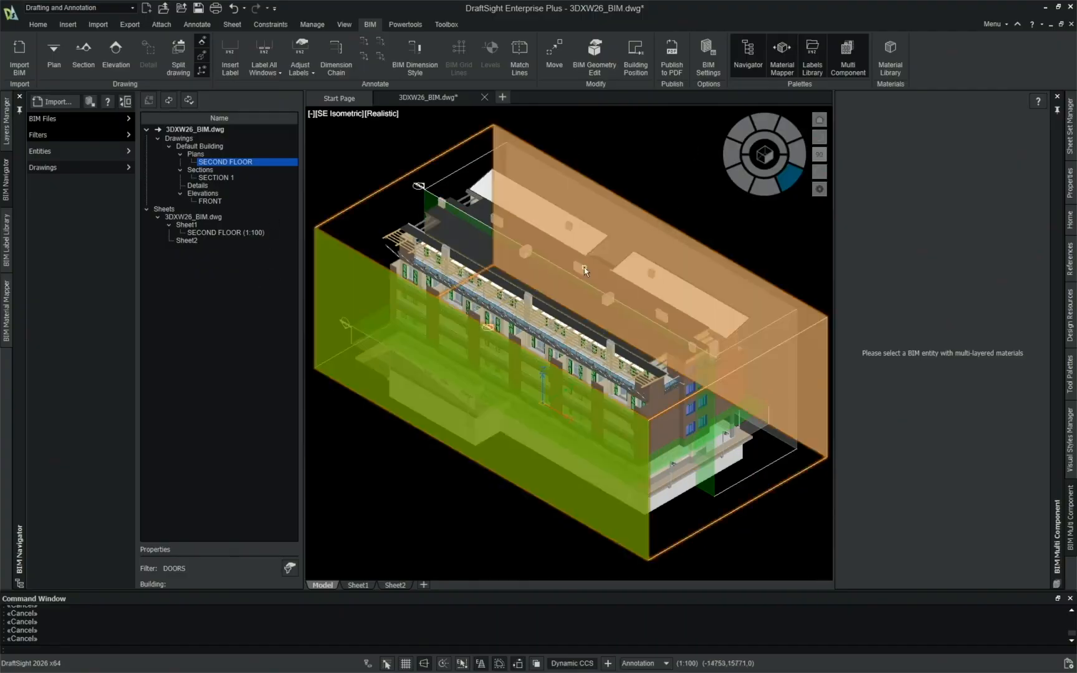
Step: Refresh the SECOND FLOOR drawing with BIMREFRESHSECTION, using section index 0
click(189, 100)
text(BIMREFRESHSECTION)
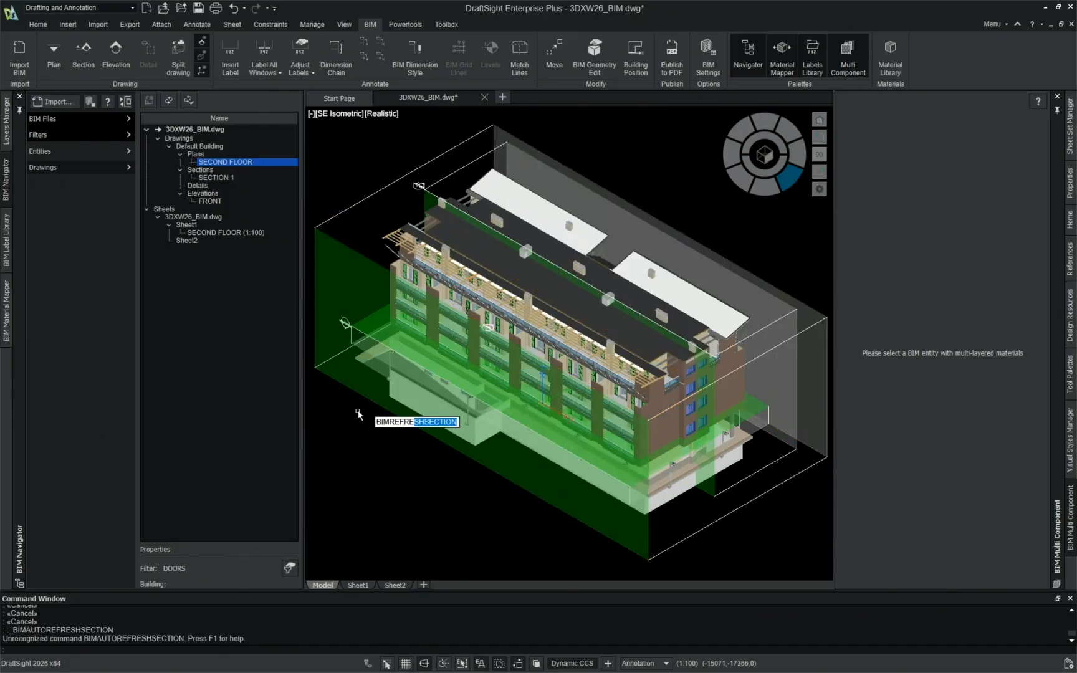
key(Return)
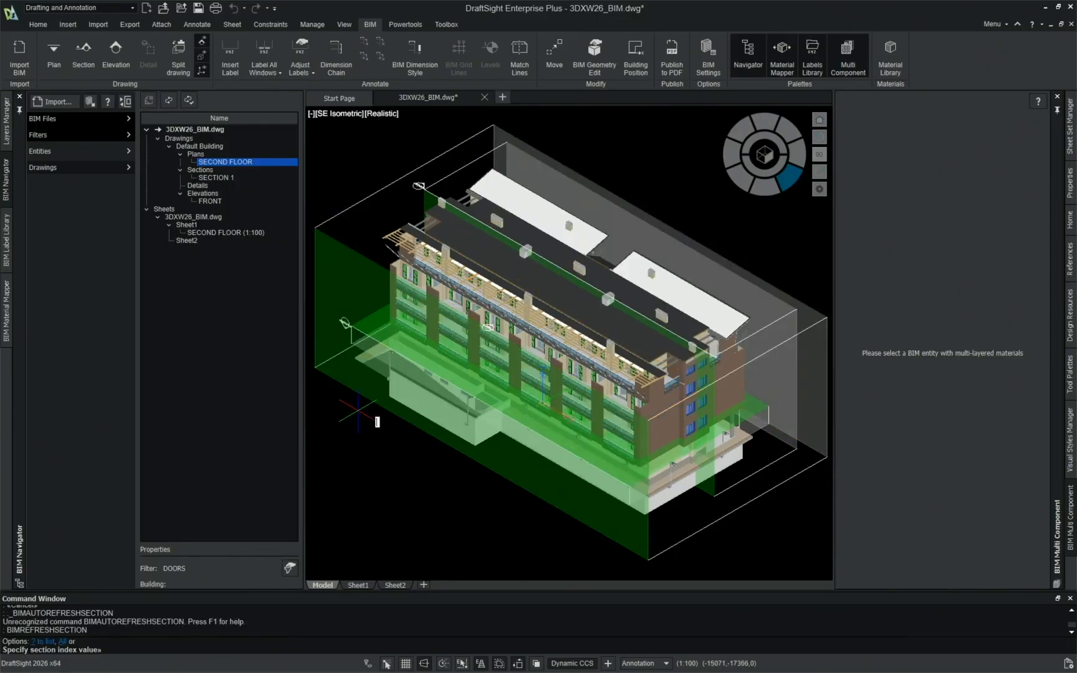
text(?)
key(Return)
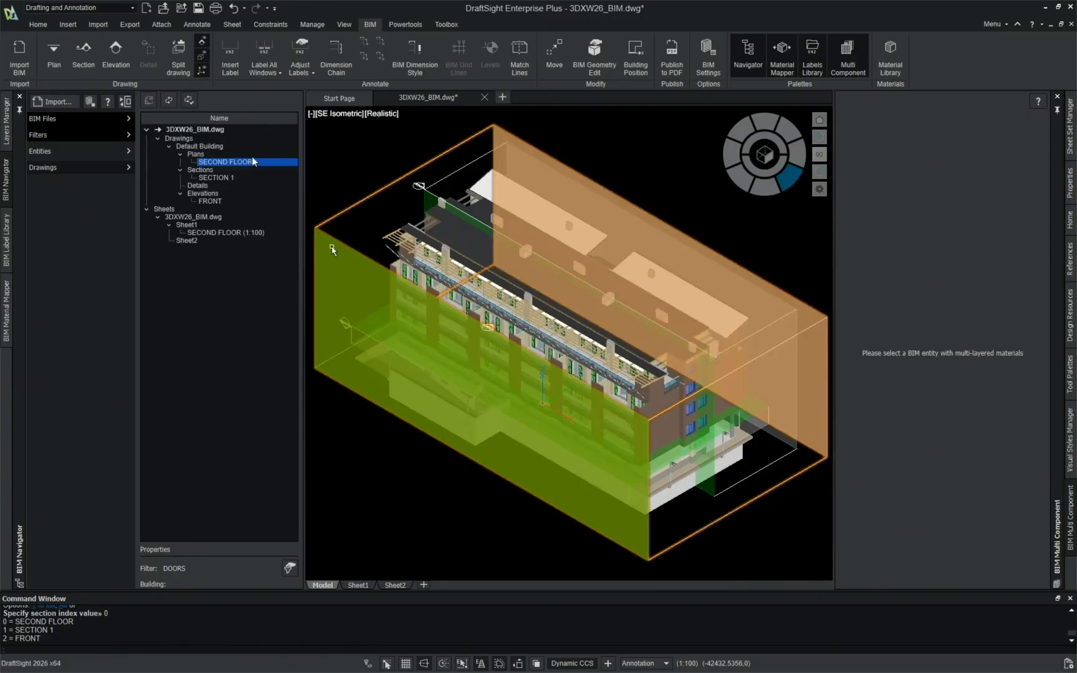
Step: Open the SECOND FLOOR drawing to check the door-filtered plan, close it, and view the same plan on Sheet1
double_click(238, 162)
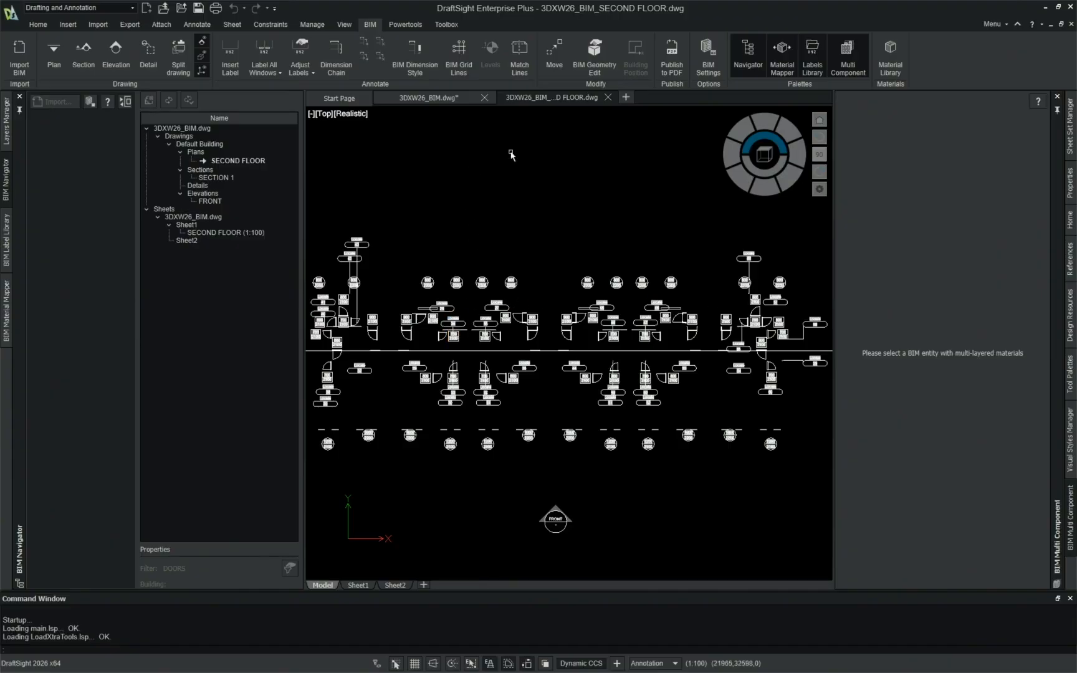
click(606, 98)
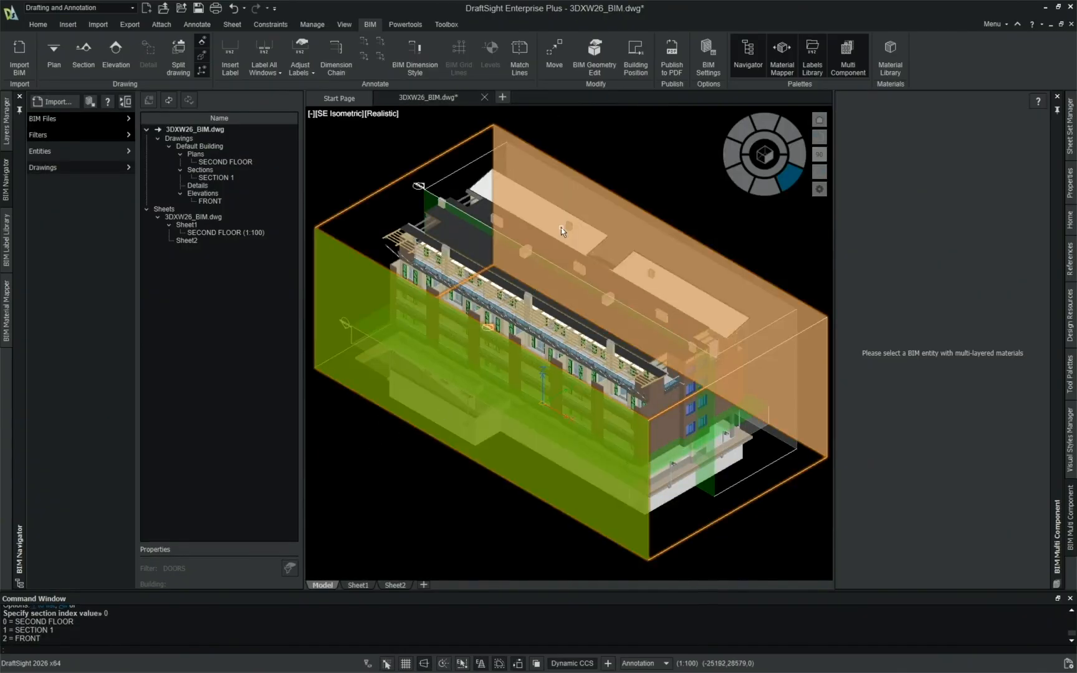
click(361, 585)
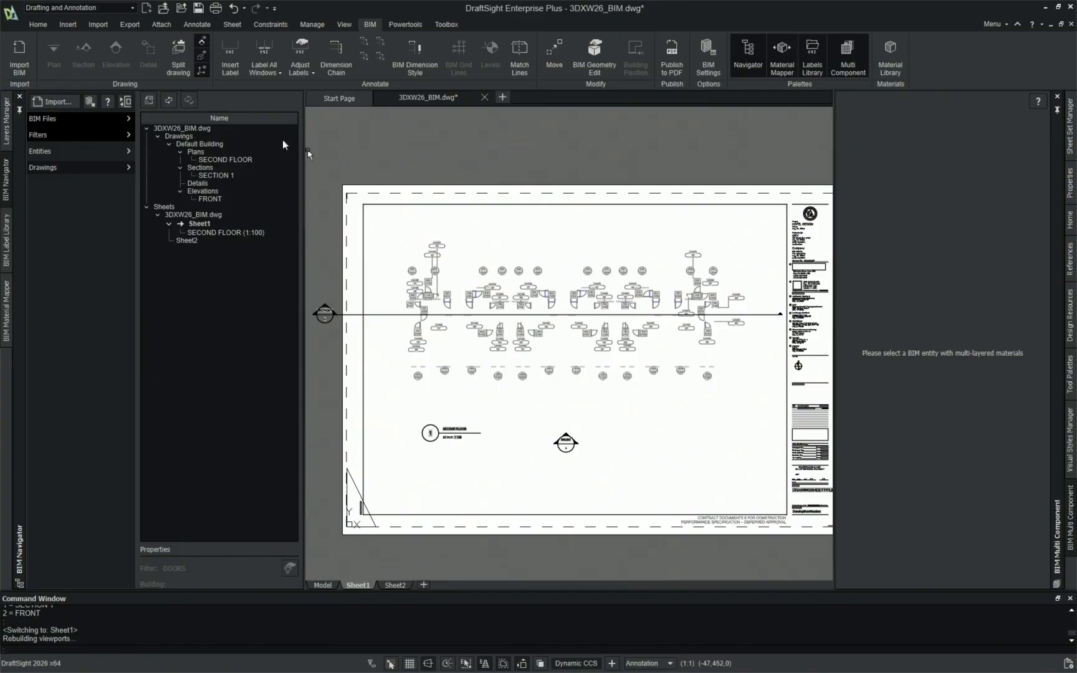
Step: Set the filter of the SECOND FLOOR plan drawing to All Entities
click(227, 161)
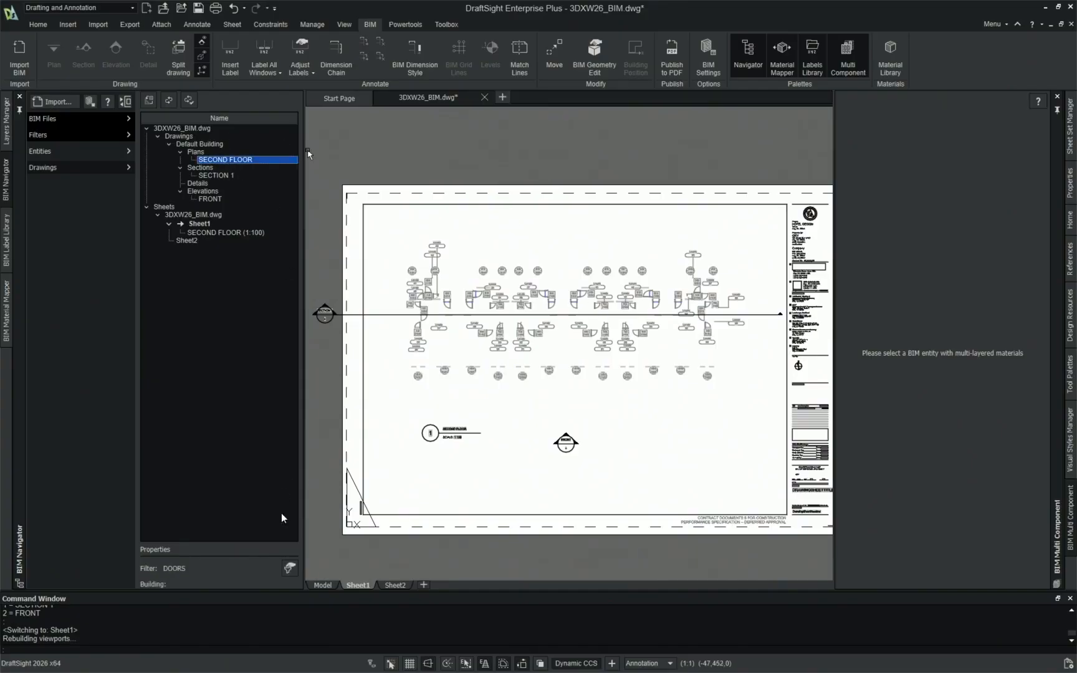
click(289, 567)
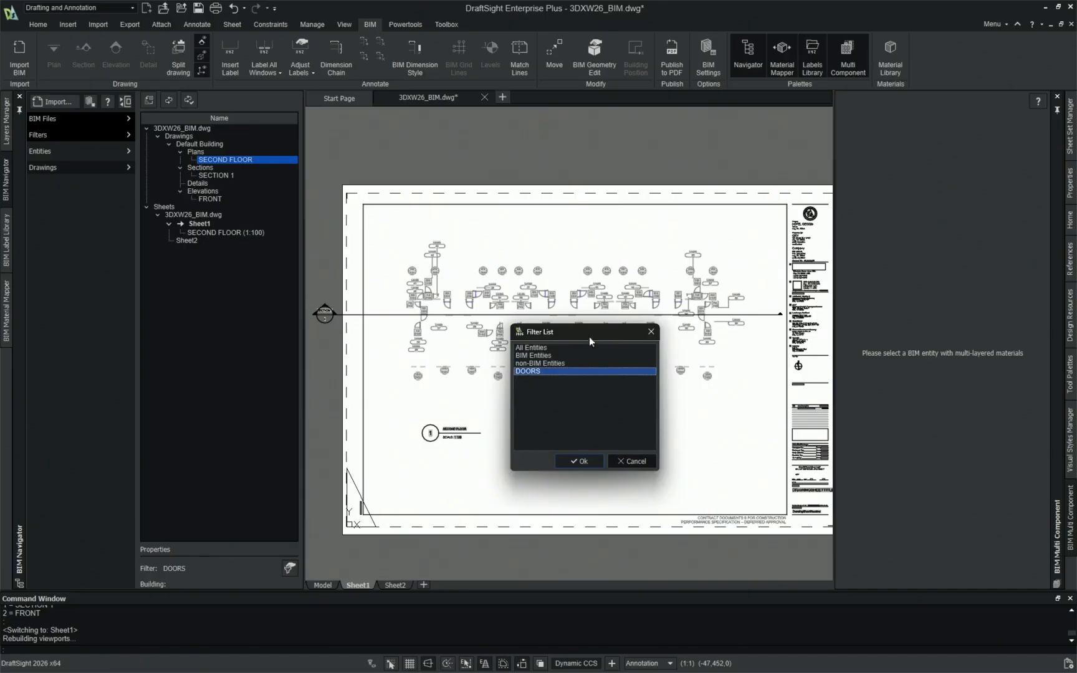
click(553, 348)
click(585, 462)
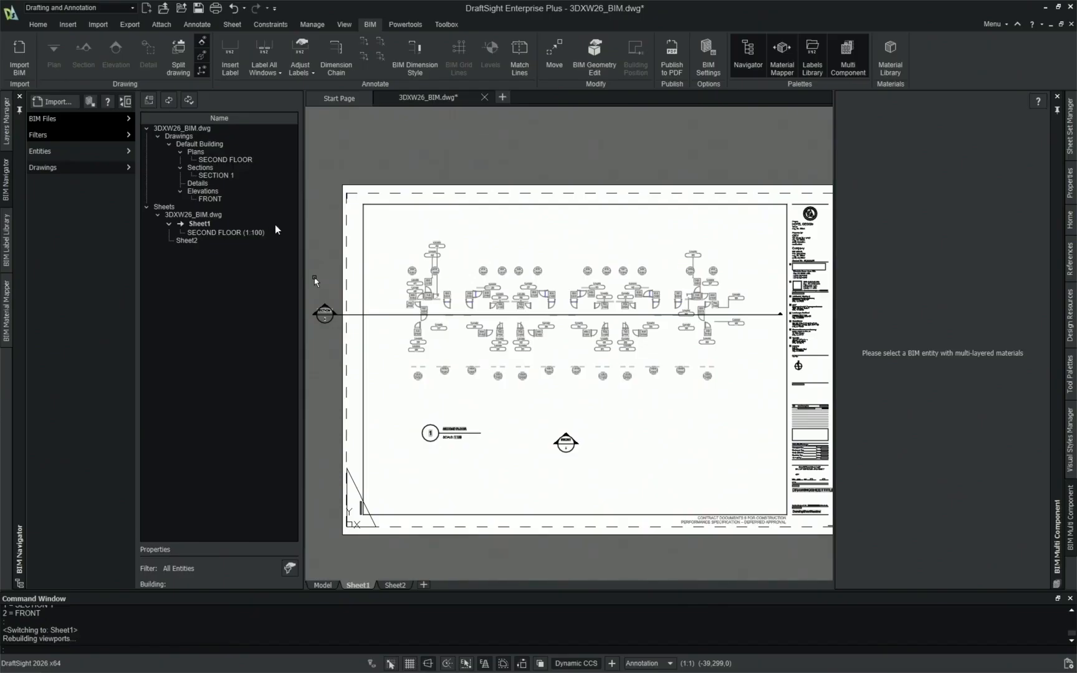
Step: Run BIMREFRESHSECTION from Sheet1 with section index 0 to regenerate the unfiltered SECOND FLOOR plan
key(Escape)
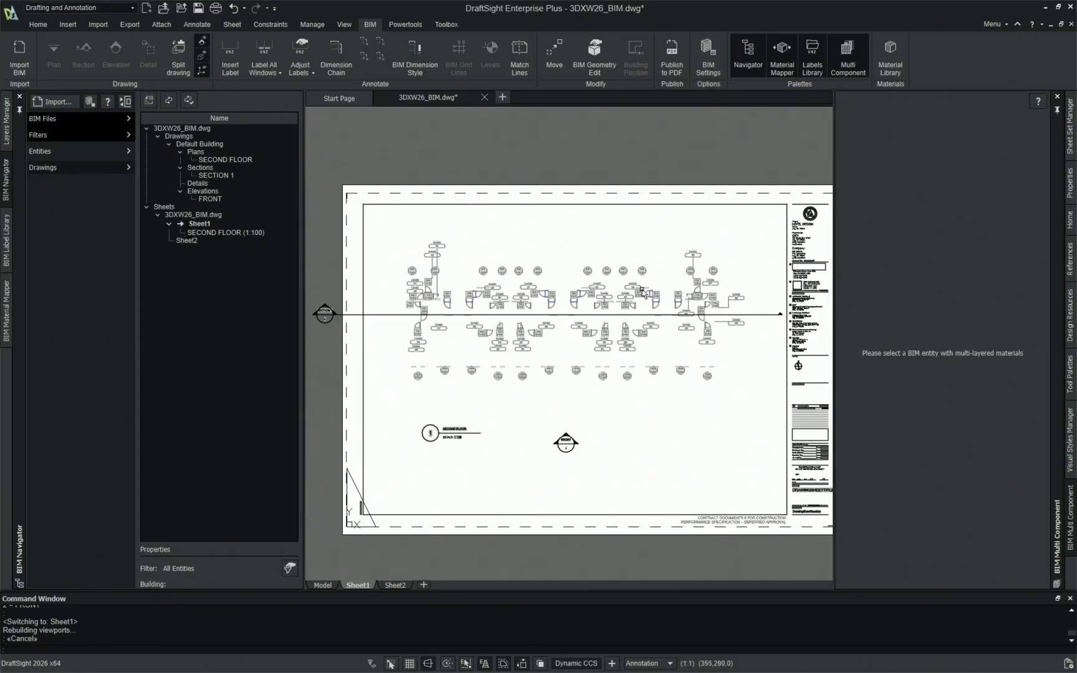
key(Escape)
key(Escape)
middle_drag(646, 447, 611, 455)
right_drag(610, 453, 600, 307)
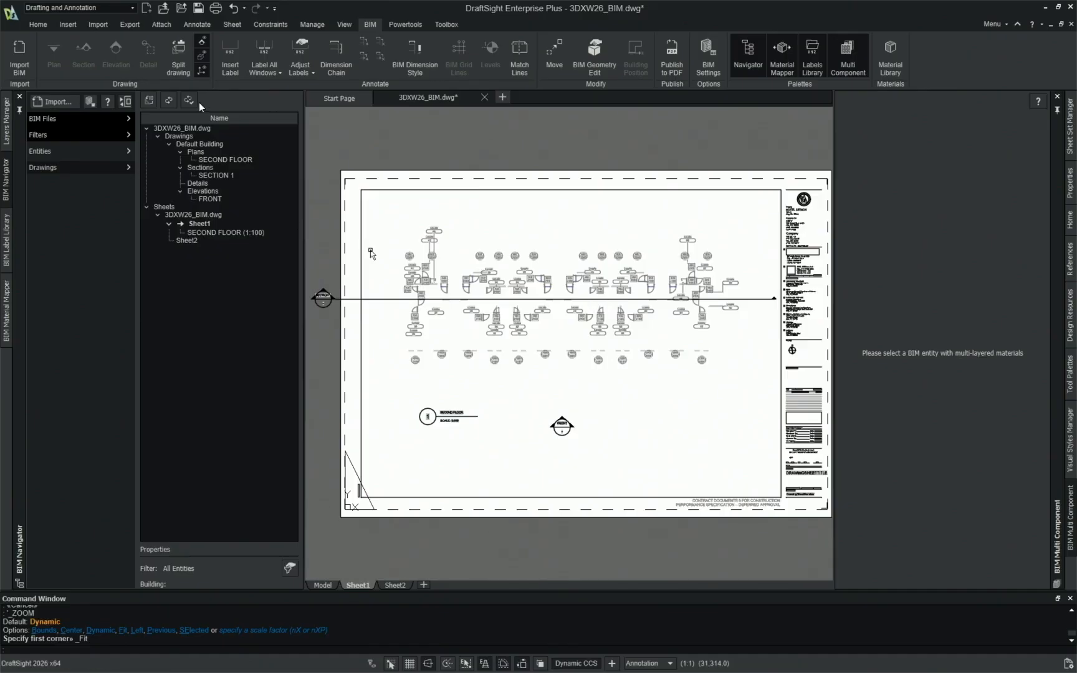
click(225, 161)
key(Escape)
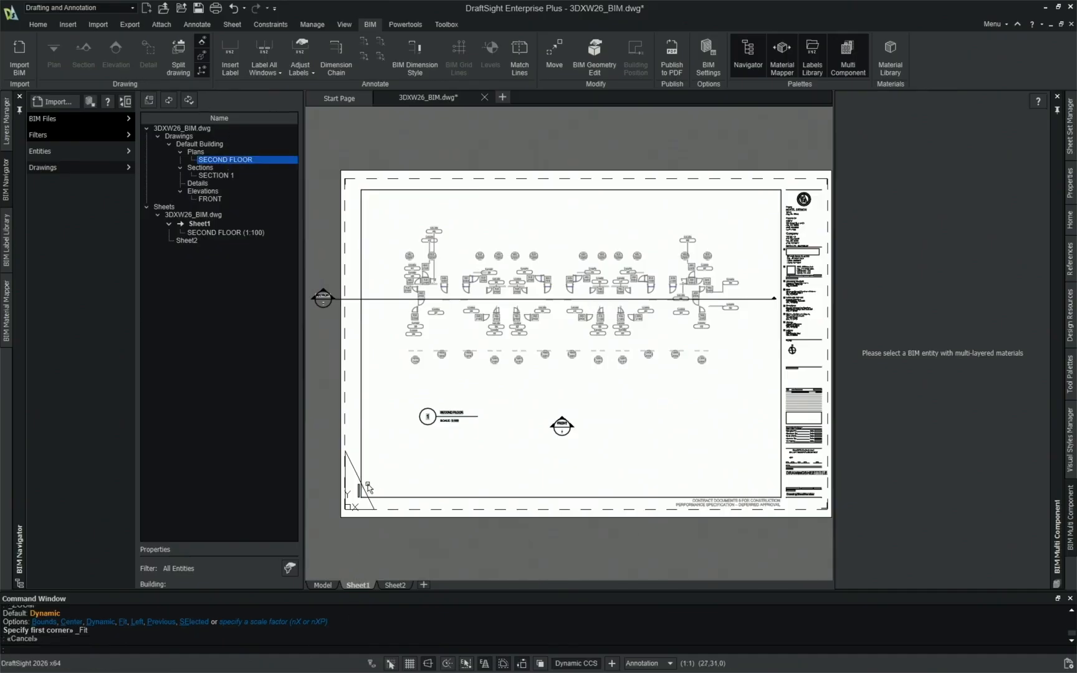
text(BIMREFRESHSECTION)
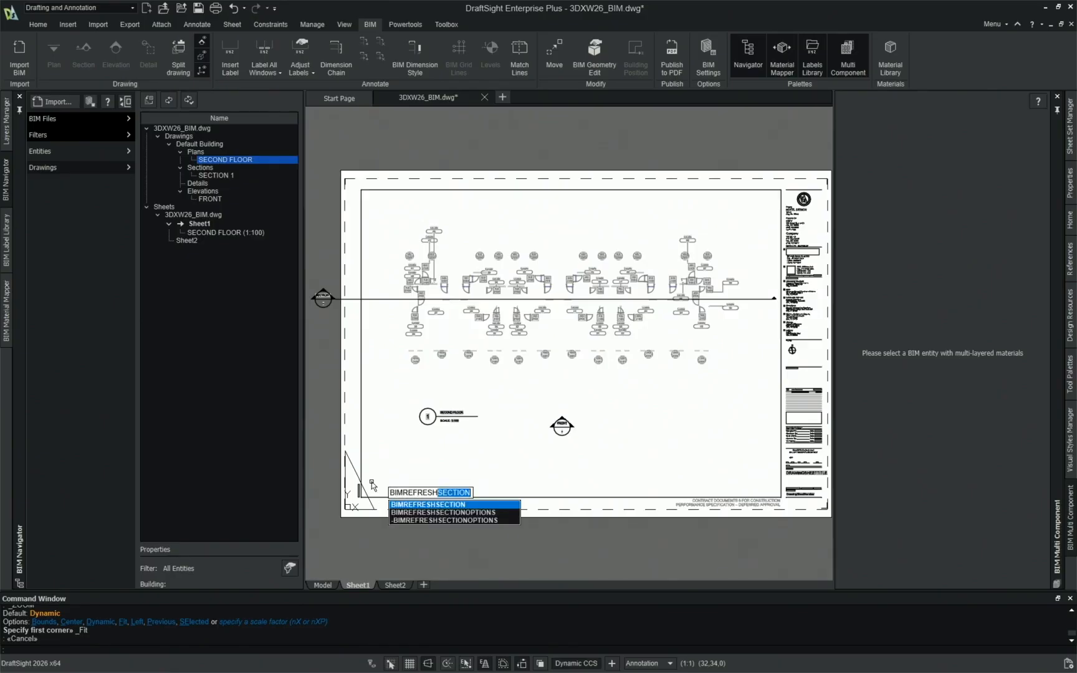
key(Return)
click(43, 641)
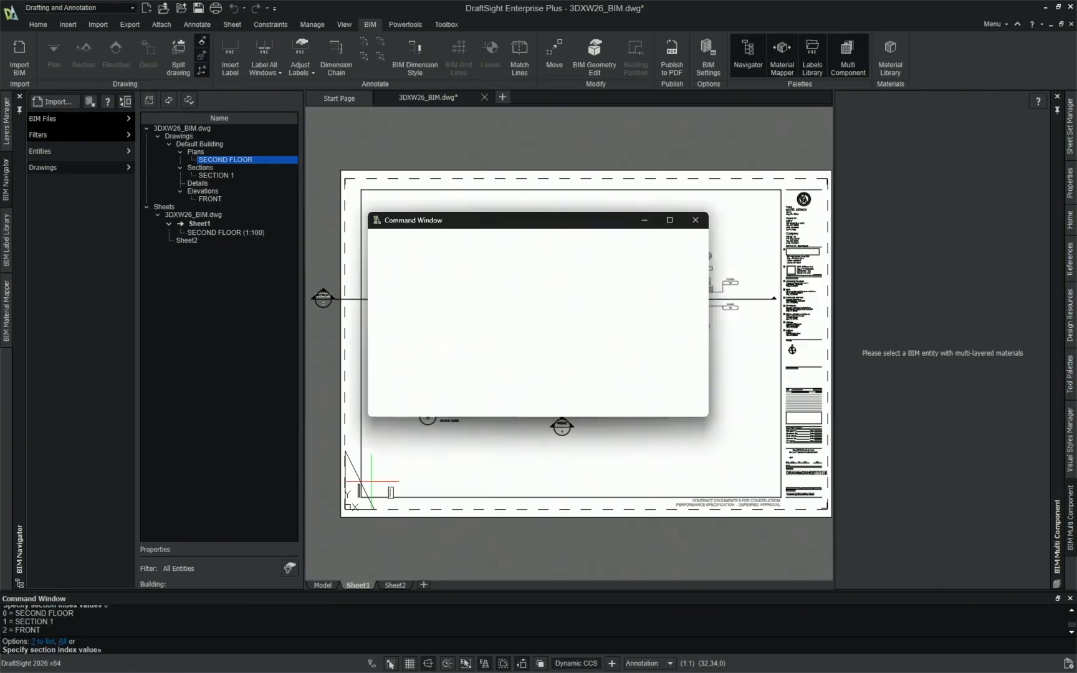
text(0)
key(Return)
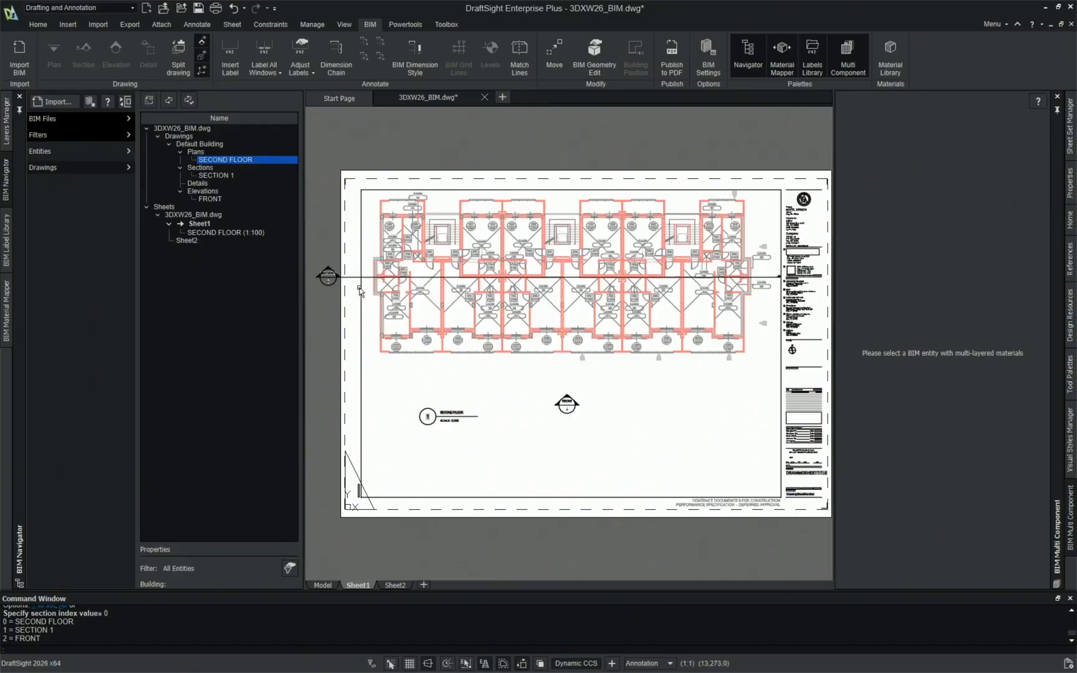
Step: Stretch the labelled SECTION 1 callout end of the section line horizontally inward, close to the floor plan's outer wall
click(328, 277)
click(328, 277)
scroll(349, 274, up, 5)
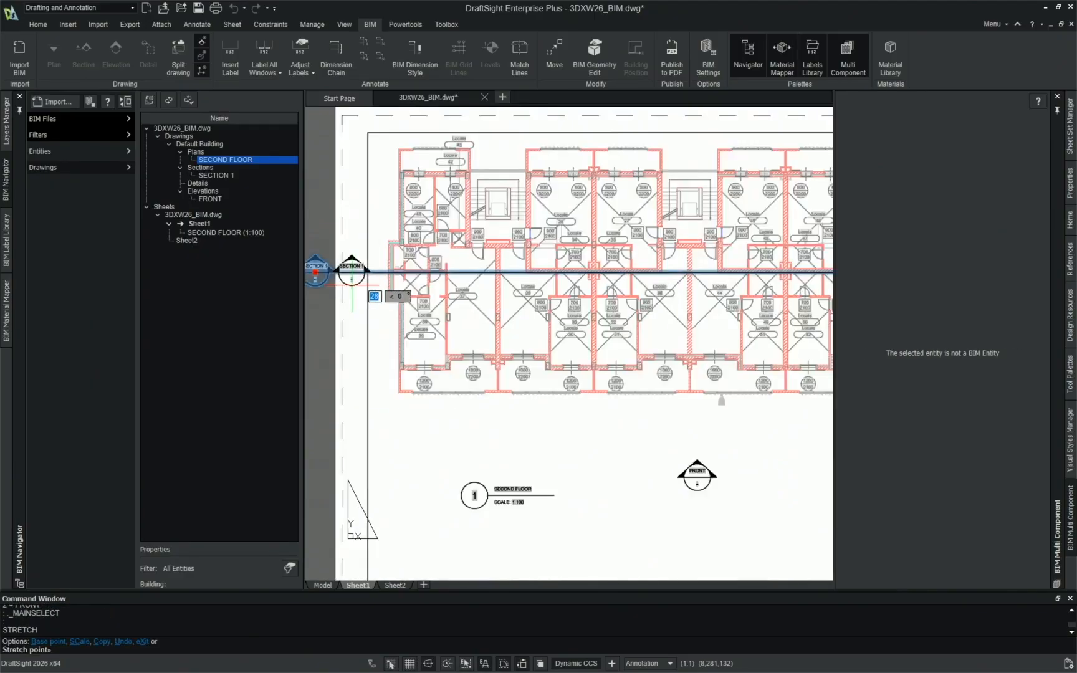
scroll(378, 277, down, 5)
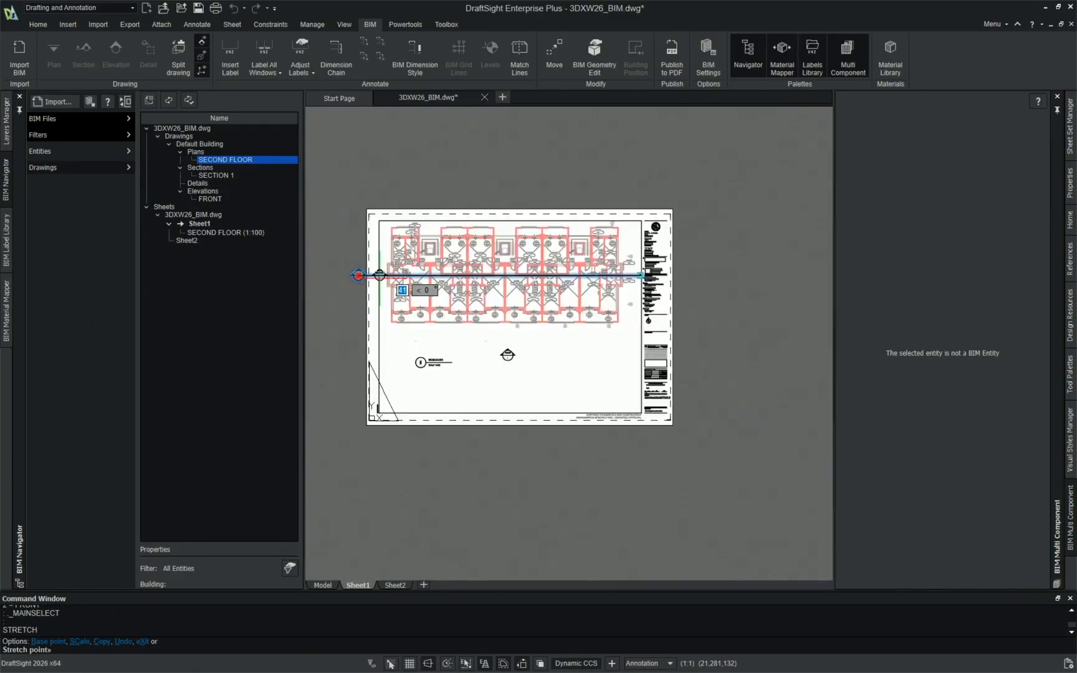
scroll(378, 274, up, 6)
click(374, 279)
Step: Pull the opposite end of the section line back from the title block, to just outside the floor plan
mouse_move(723, 309)
middle_down()
mouse_move(403, 313)
mouse_move(412, 304)
middle_up()
scroll(404, 315, down, 5)
scroll(623, 299, up, 5)
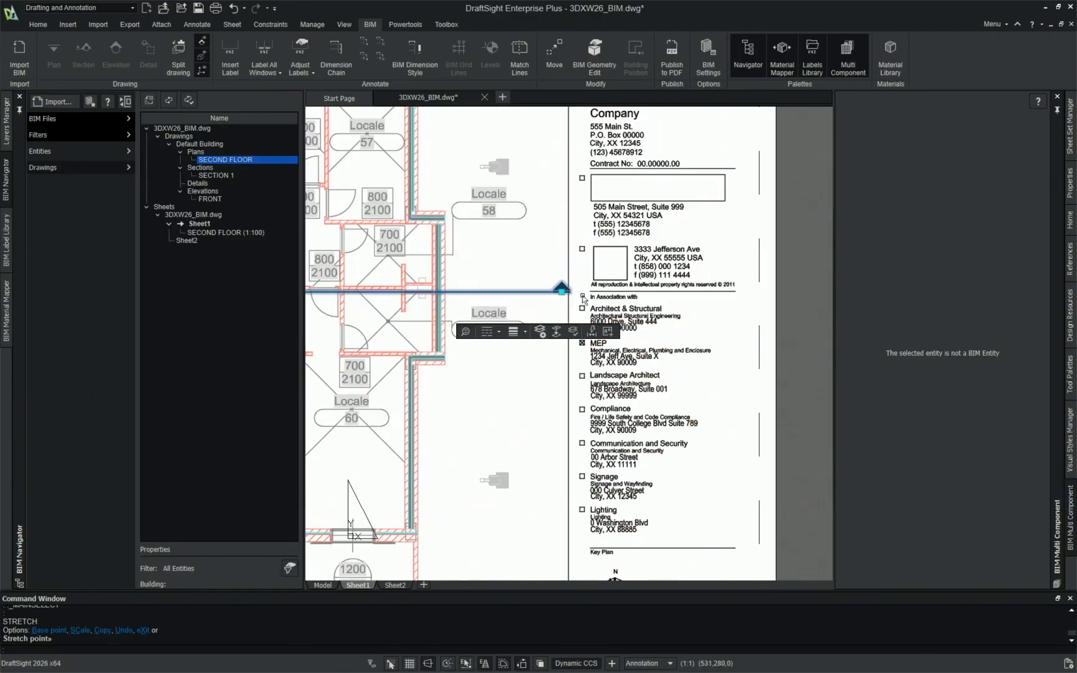
click(561, 291)
click(561, 291)
scroll(472, 394, down, 6)
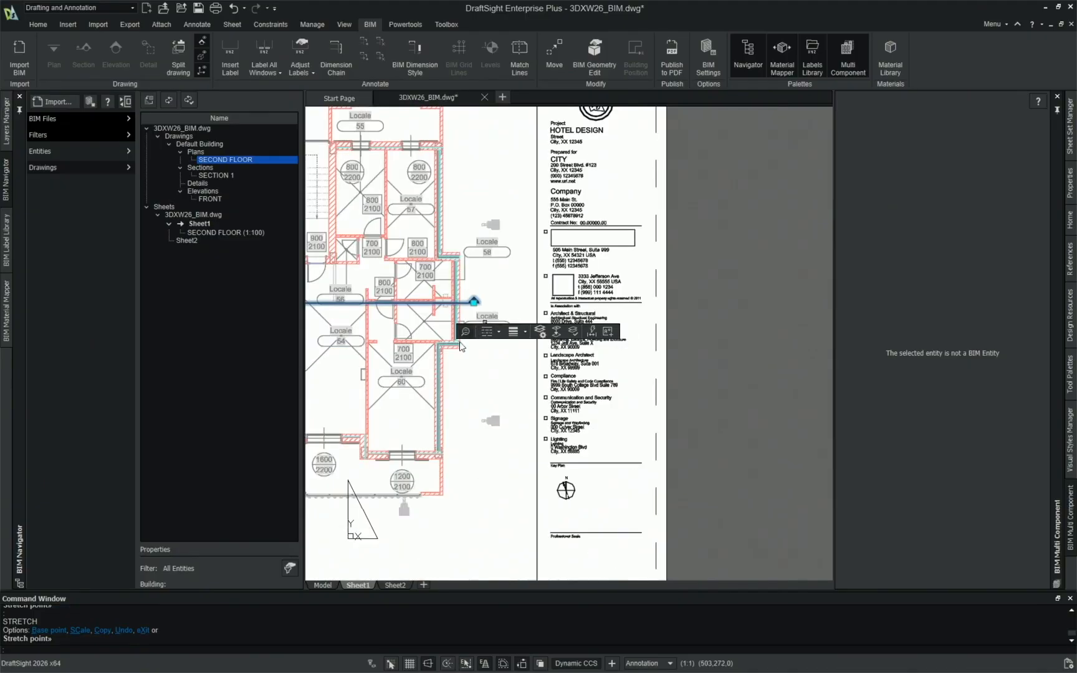
mouse_move(448, 391)
middle_down()
mouse_move(614, 392)
mouse_move(559, 393)
middle_up()
key(Escape)
Step: Display the viewport frame of the SECOND FLOOR (1:100) view on Sheet1
right_click(215, 161)
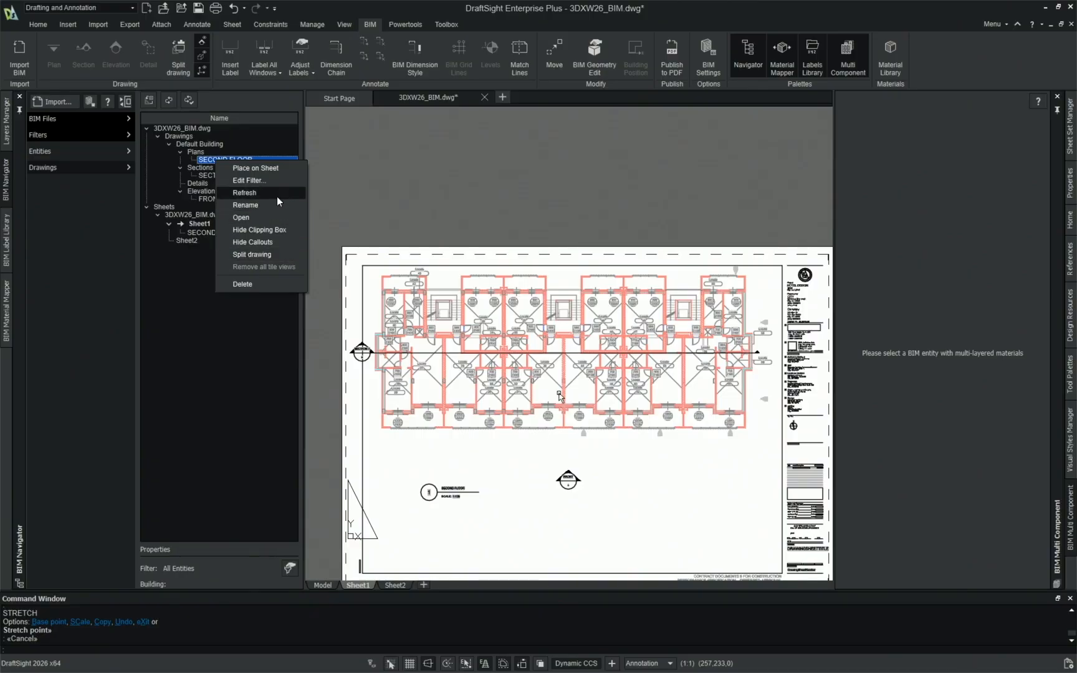
key(Escape)
key(Escape)
right_click(249, 233)
key(Escape)
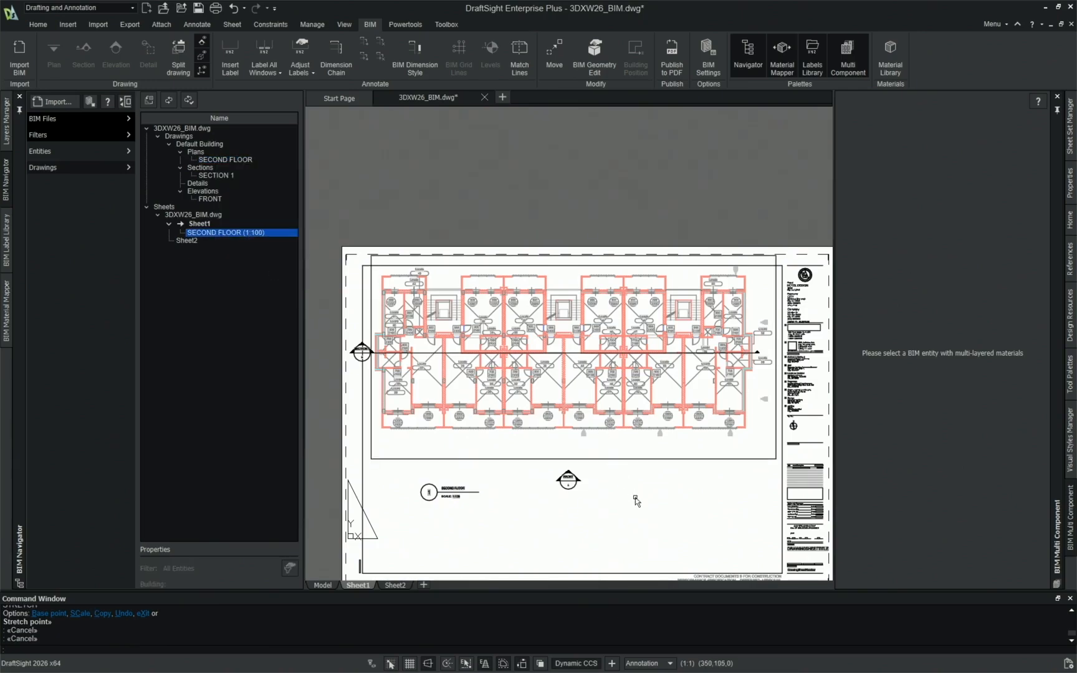
Step: Move the SECOND FLOOR viewport together with its title label slightly toward the sheet's title block
click(638, 510)
click(393, 320)
text(m)
key(Return)
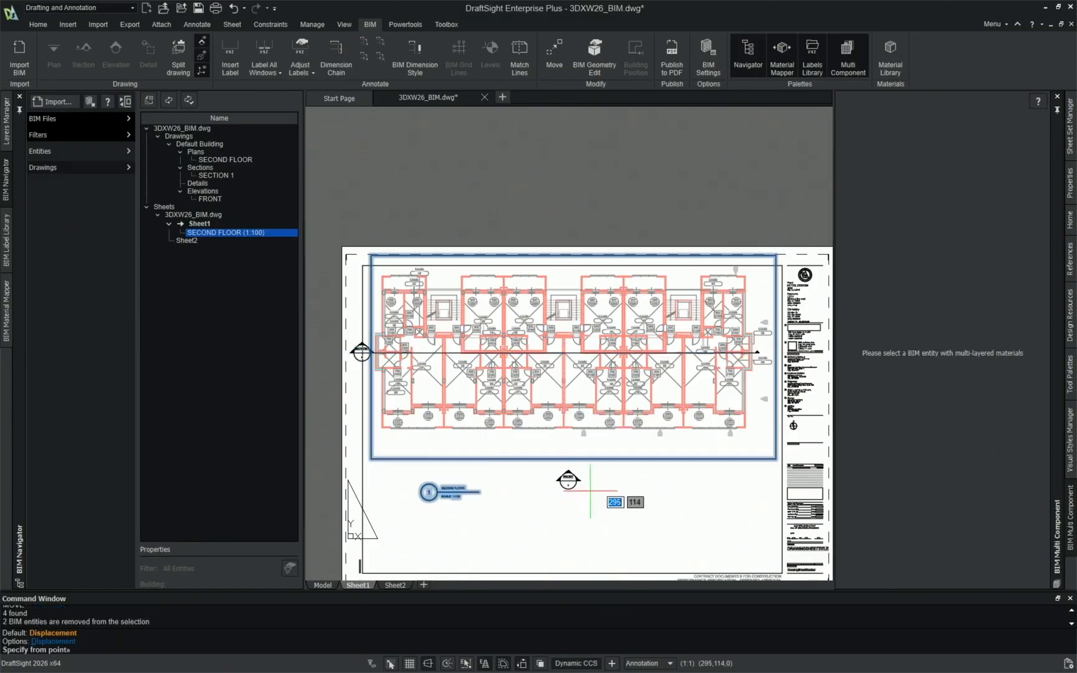
scroll(645, 476, up, 2)
middle_drag(630, 477, 478, 499)
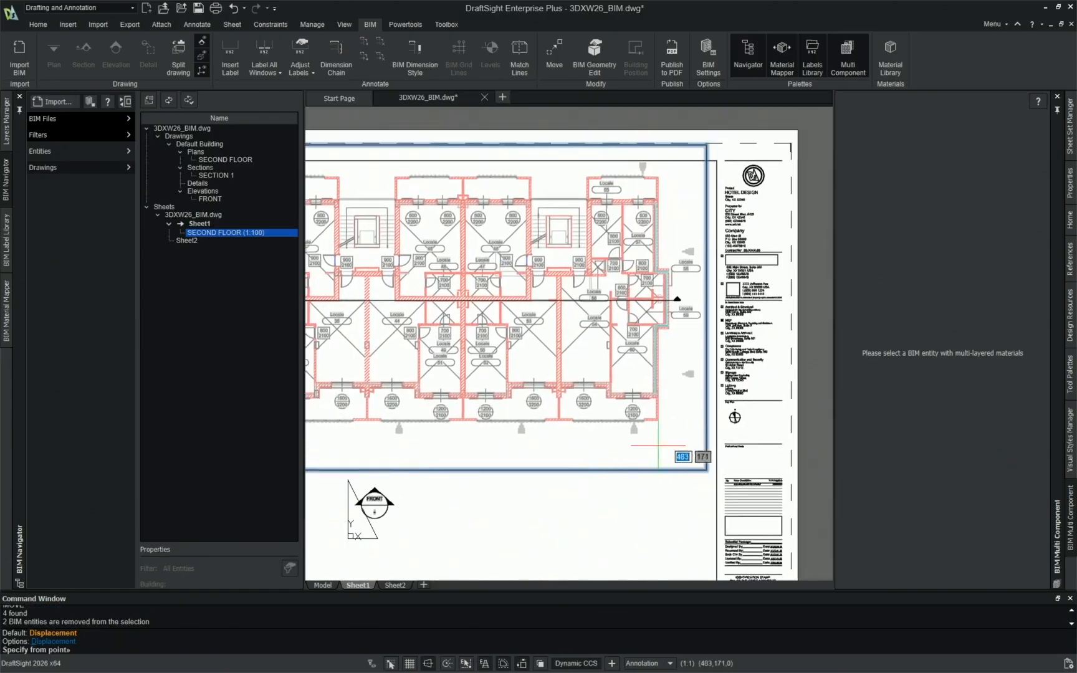
scroll(692, 361, up, 2)
click(699, 381)
click(720, 382)
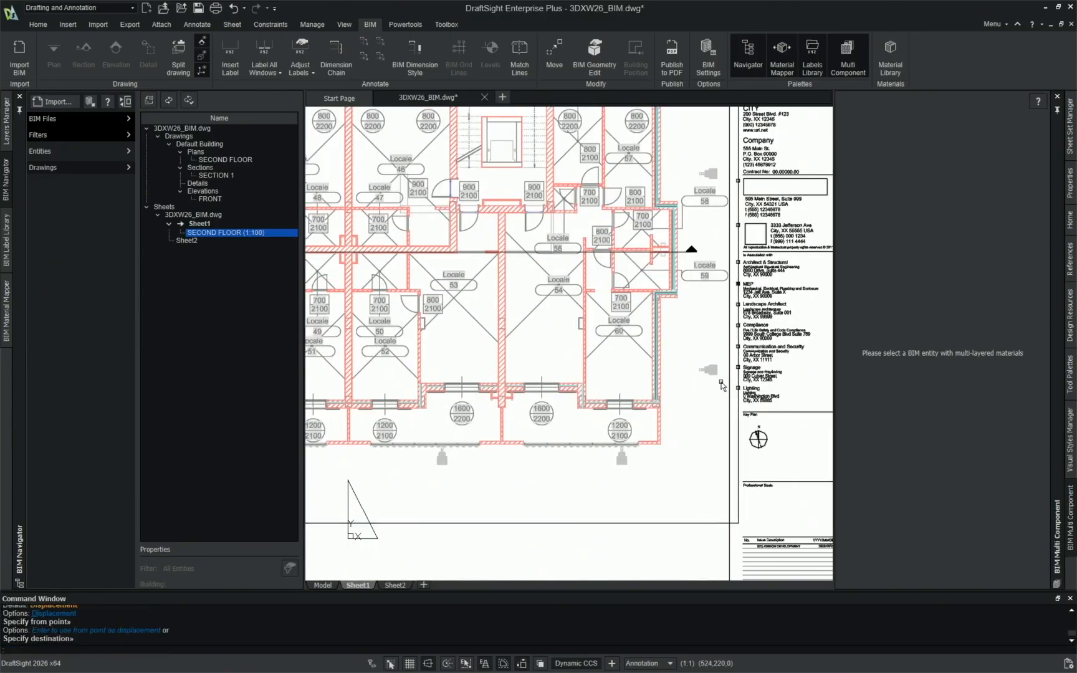
Step: Fit the sheet in view and hide the viewport frame of the SECOND FLOOR (1:100) view
scroll(710, 386, down, 5)
scroll(505, 380, up, 3)
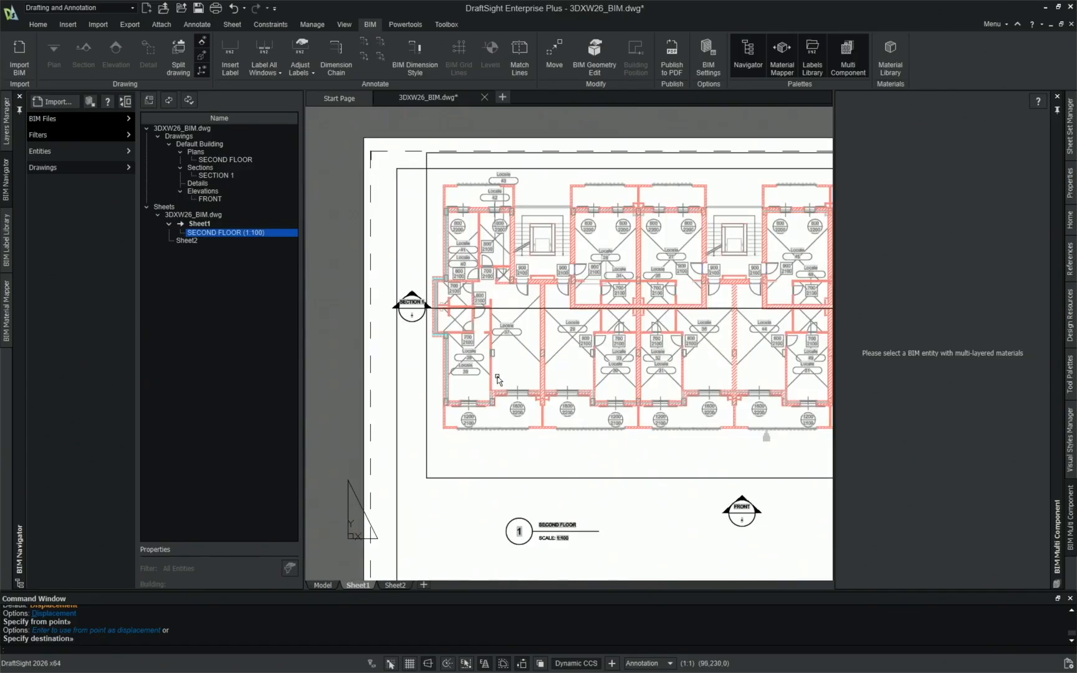
scroll(497, 368, down, 2)
middle_drag(548, 414, 486, 433)
right_drag(554, 445, 557, 335)
right_click(239, 236)
click(278, 268)
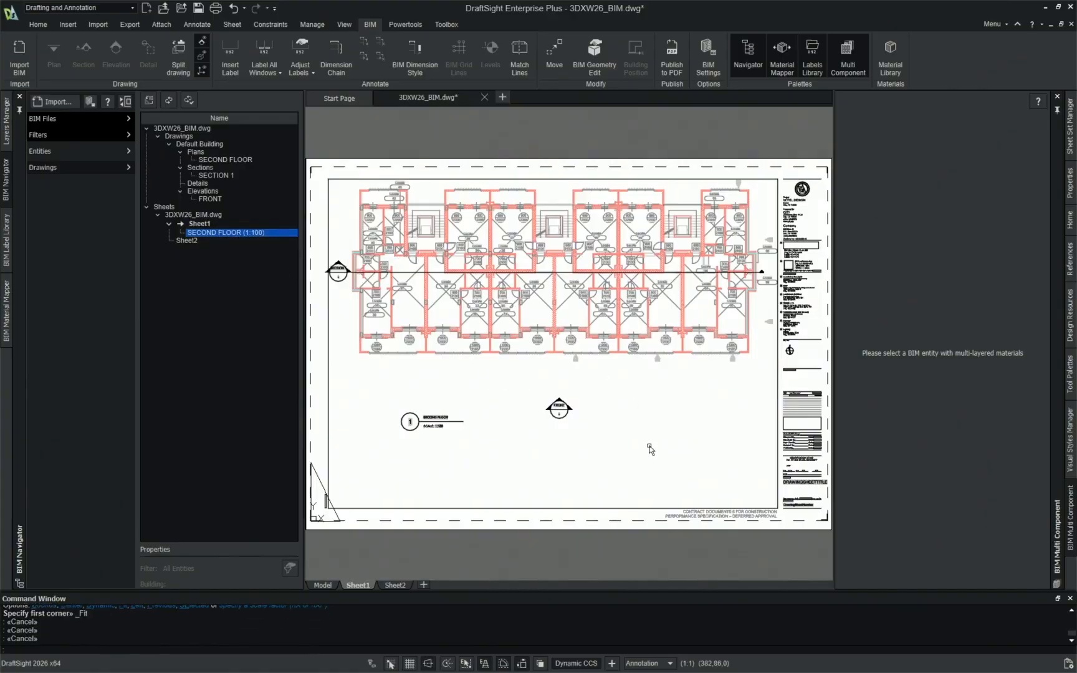
Step: Examine Sheet1 in a maximized print preview, then close the preview
text(PRE)
key(Return)
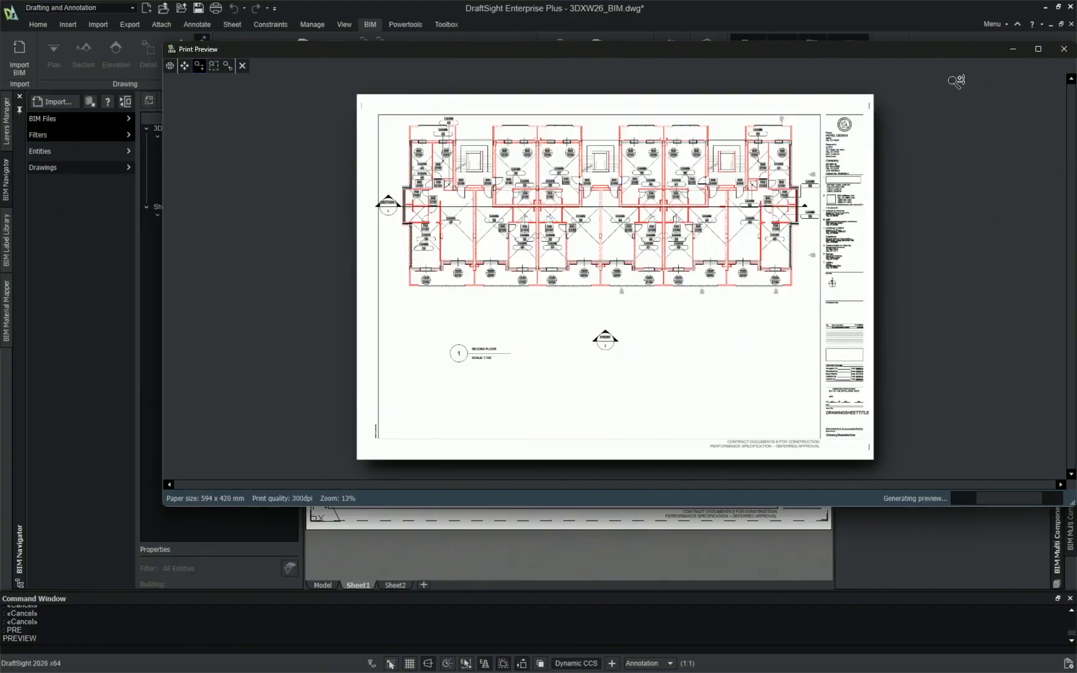
click(1041, 49)
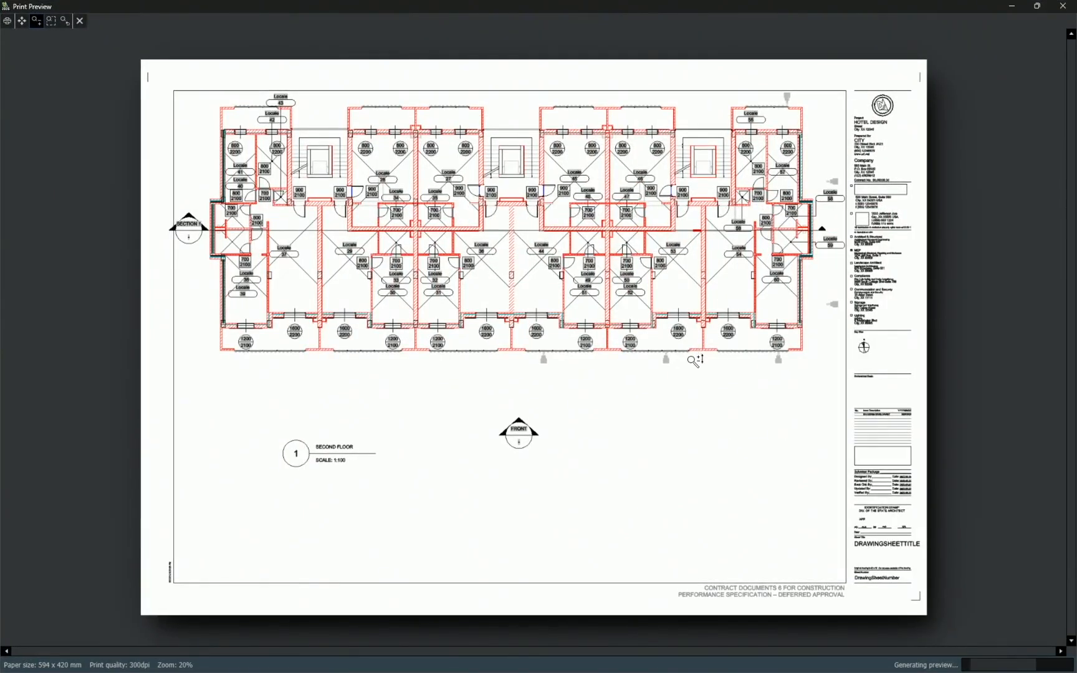
key(Escape)
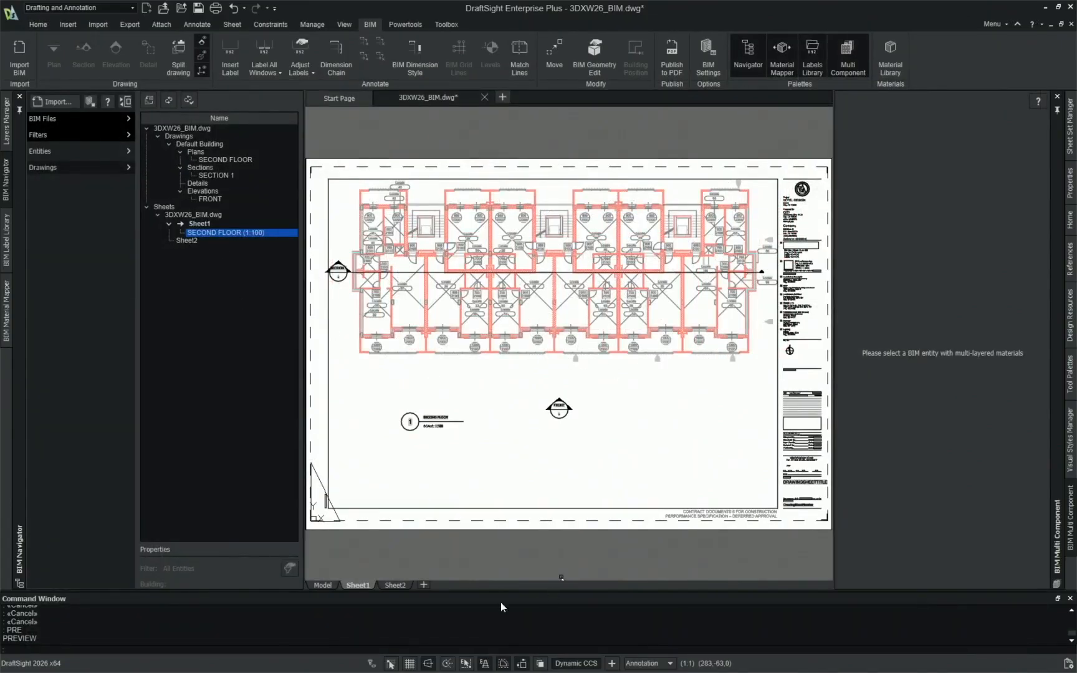
Step: Delete Sheet2 from the drawing permanently
right_click(391, 584)
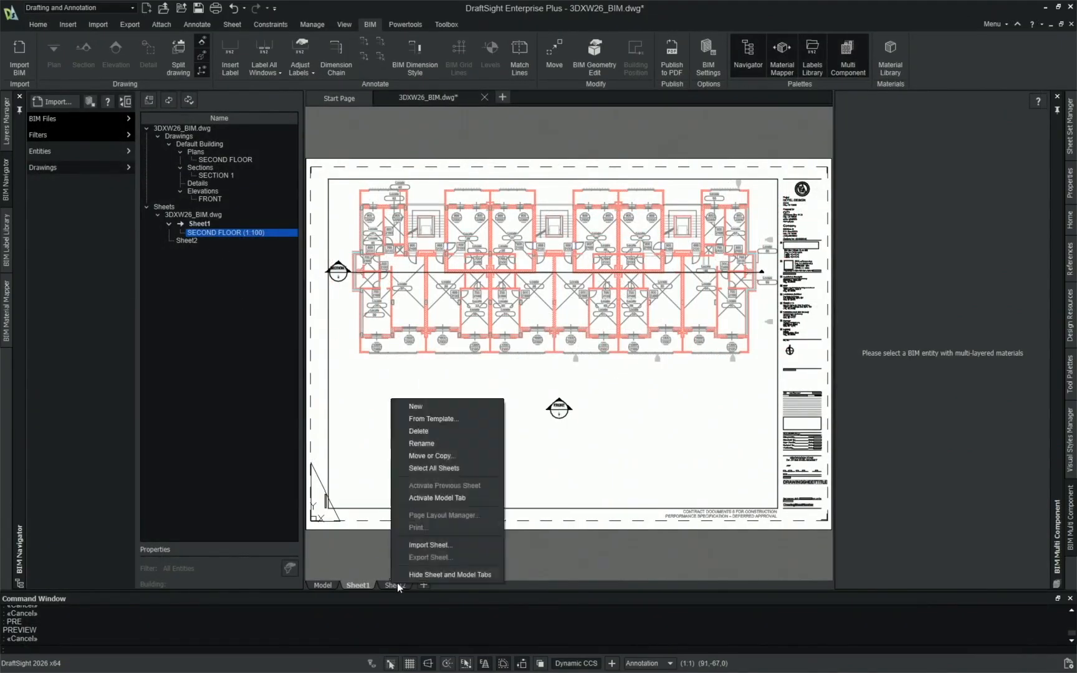
click(447, 432)
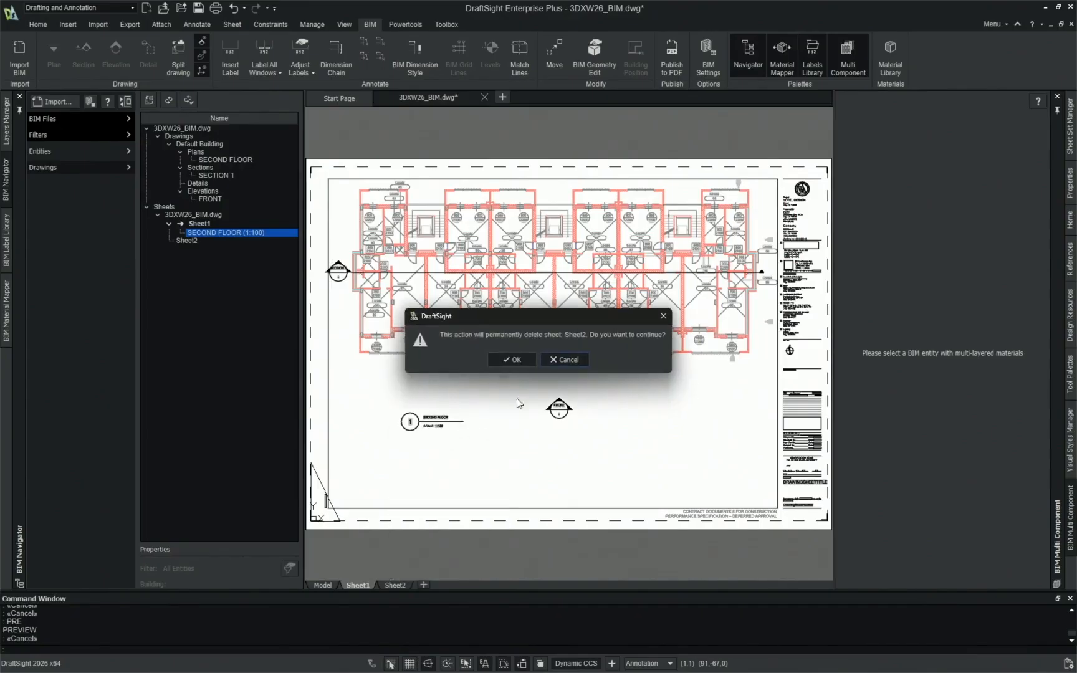
click(516, 359)
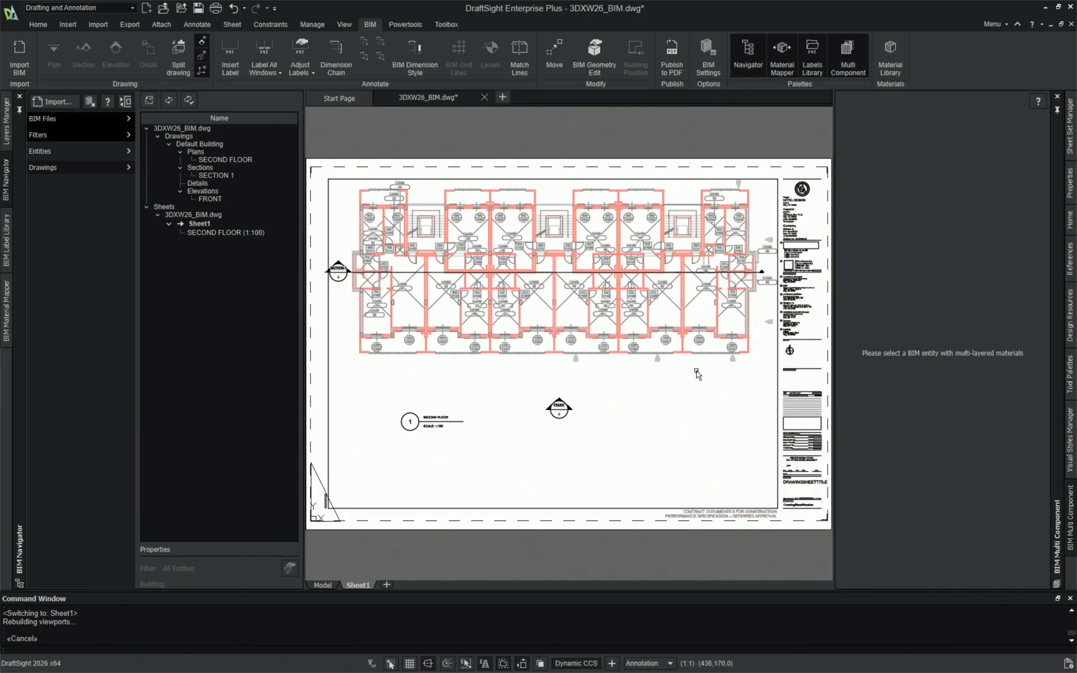
Step: Publish the drawing's sheet to PDF, accepting the project path and name for the output file
key(Escape)
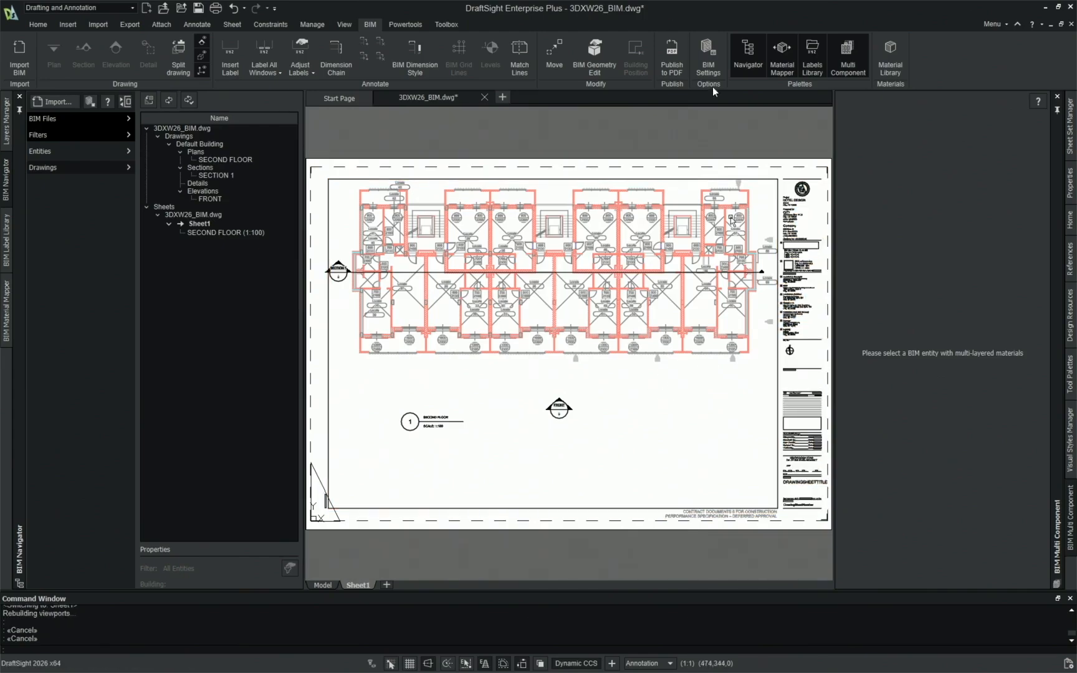
click(671, 70)
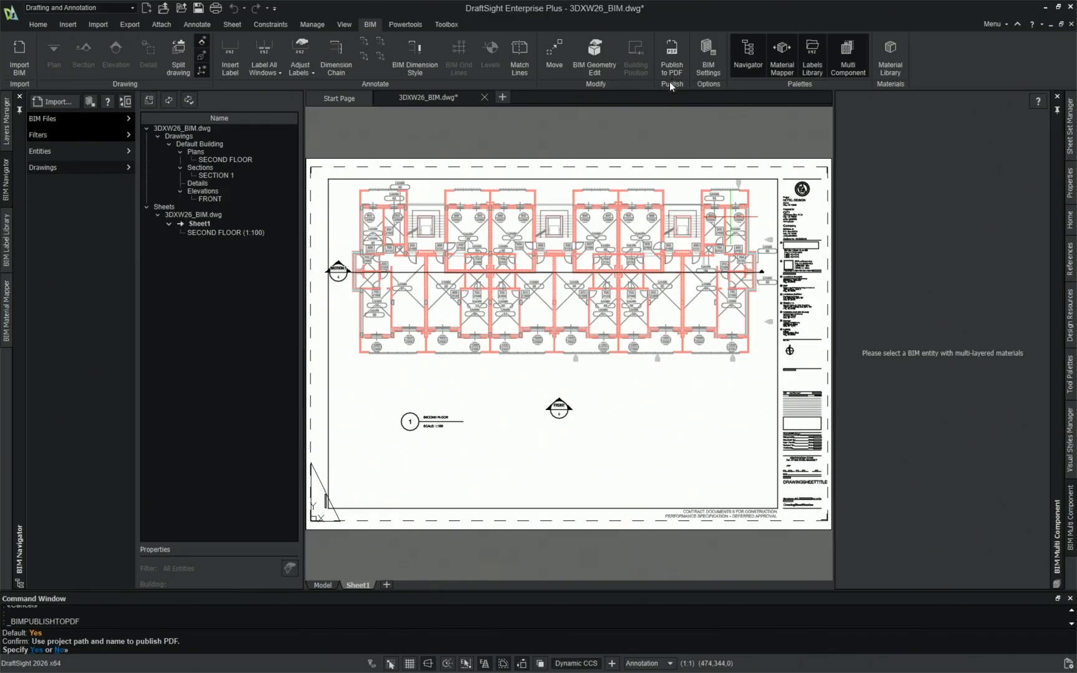
key(Return)
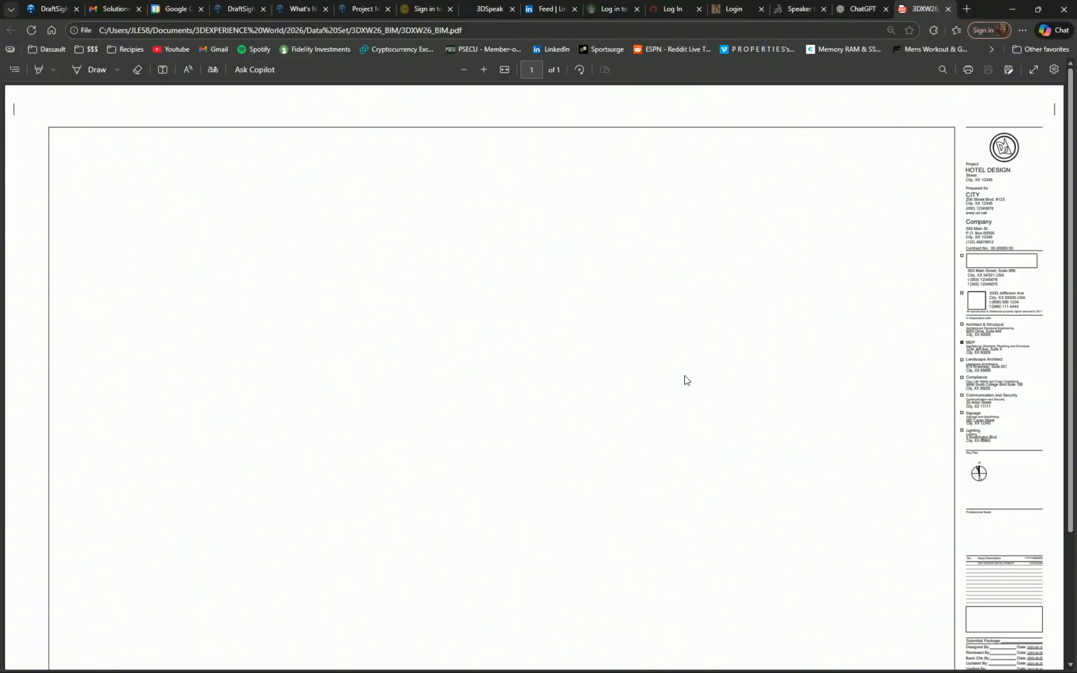
Step: Examine the published 3DXW26_BIM.pdf from its upper to its lower edge, then return to DraftSight and dismiss the batch print notification
scroll(685, 380, down, 3)
scroll(685, 383, up, 3)
scroll(679, 337, down, 3)
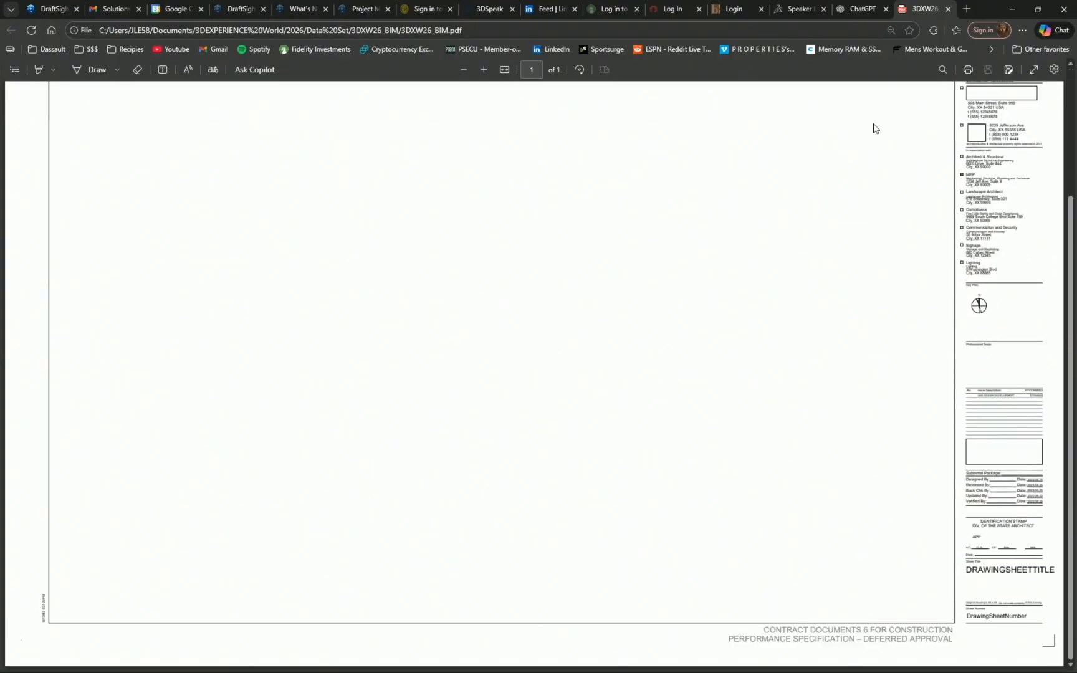
click(1012, 9)
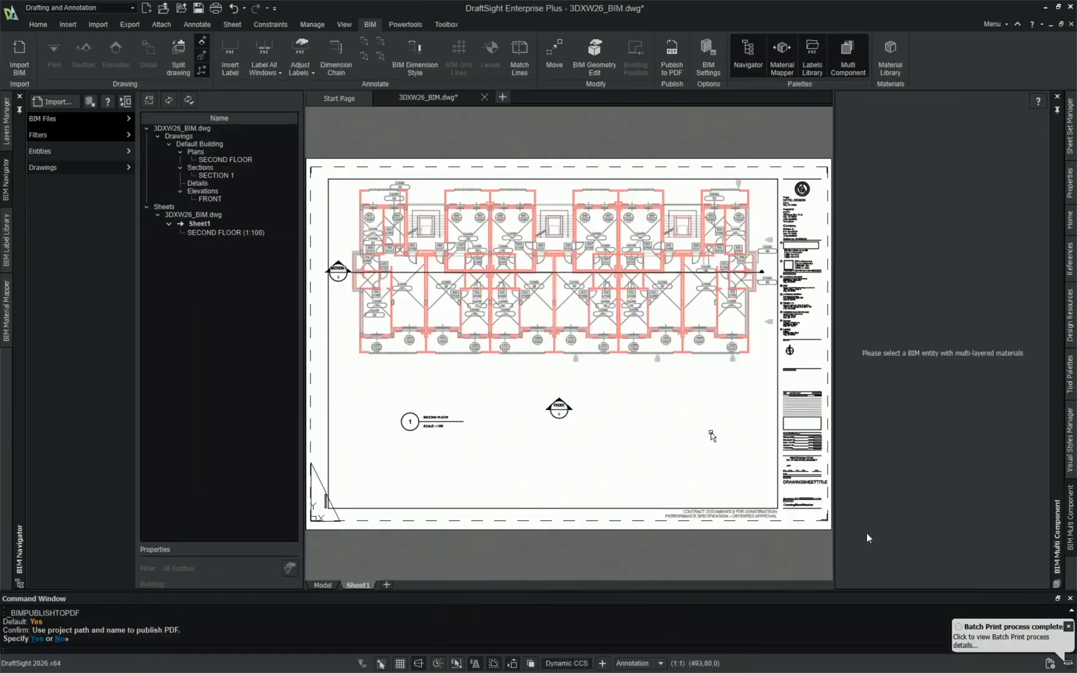
click(1068, 626)
Step: Select the SECOND FLOOR title label and the FRONT elevation marker below the plan, inspect the layer list, and clear the selection
key(Escape)
click(606, 434)
click(325, 233)
key(Escape)
click(588, 434)
click(397, 353)
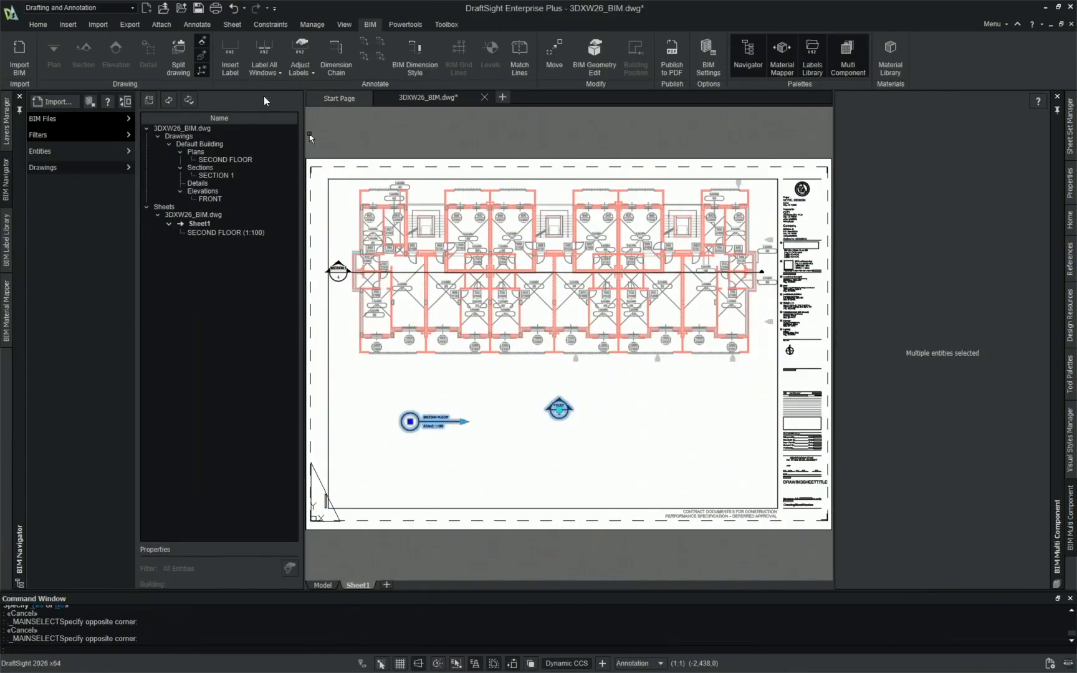
click(38, 24)
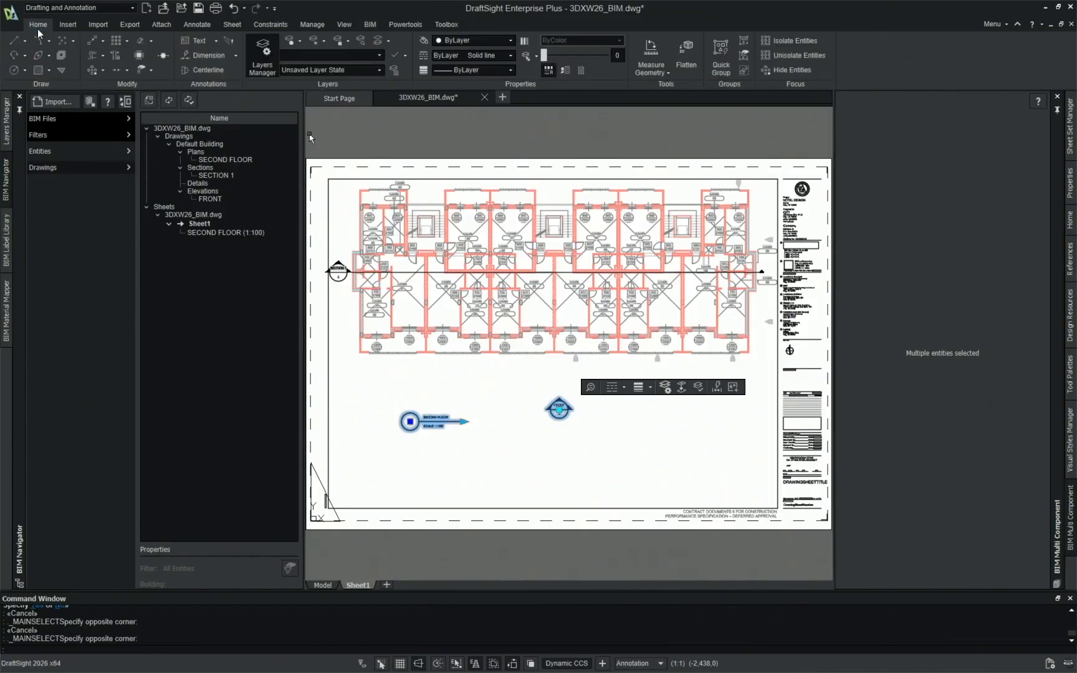
click(362, 56)
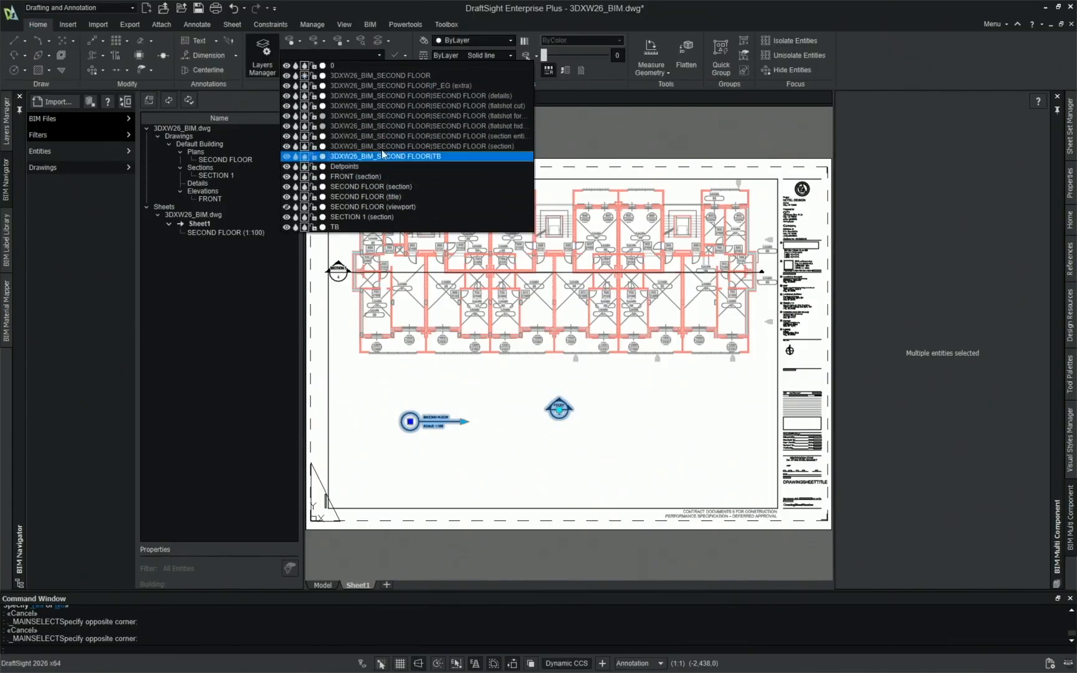
click(387, 226)
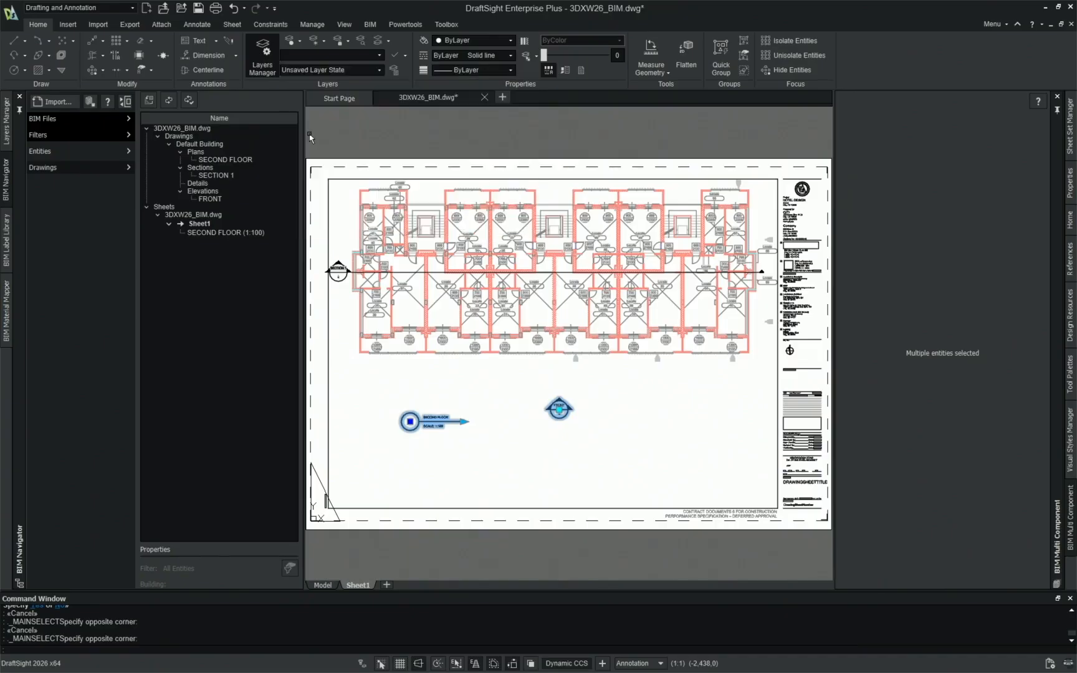
key(Escape)
Step: Select the section line across the floor plan to check its layer, then deselect it
click(348, 272)
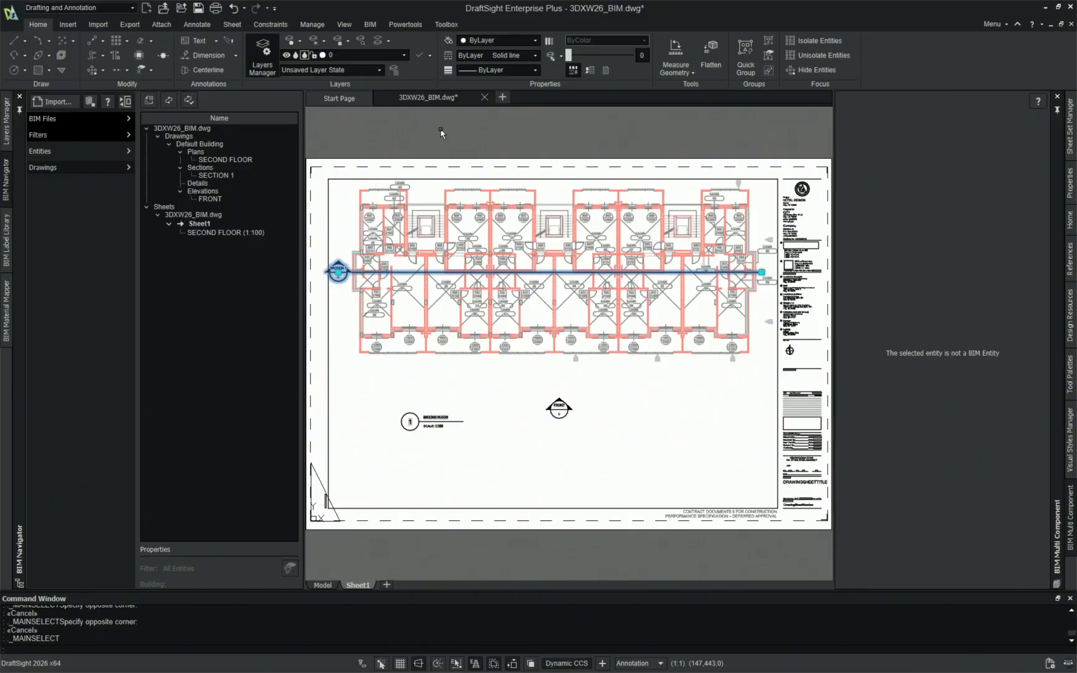
key(Escape)
key(Escape)
Step: Show the viewport frame of the SECOND FLOOR (1:100) view on Sheet1 and select that frame
right_click(236, 231)
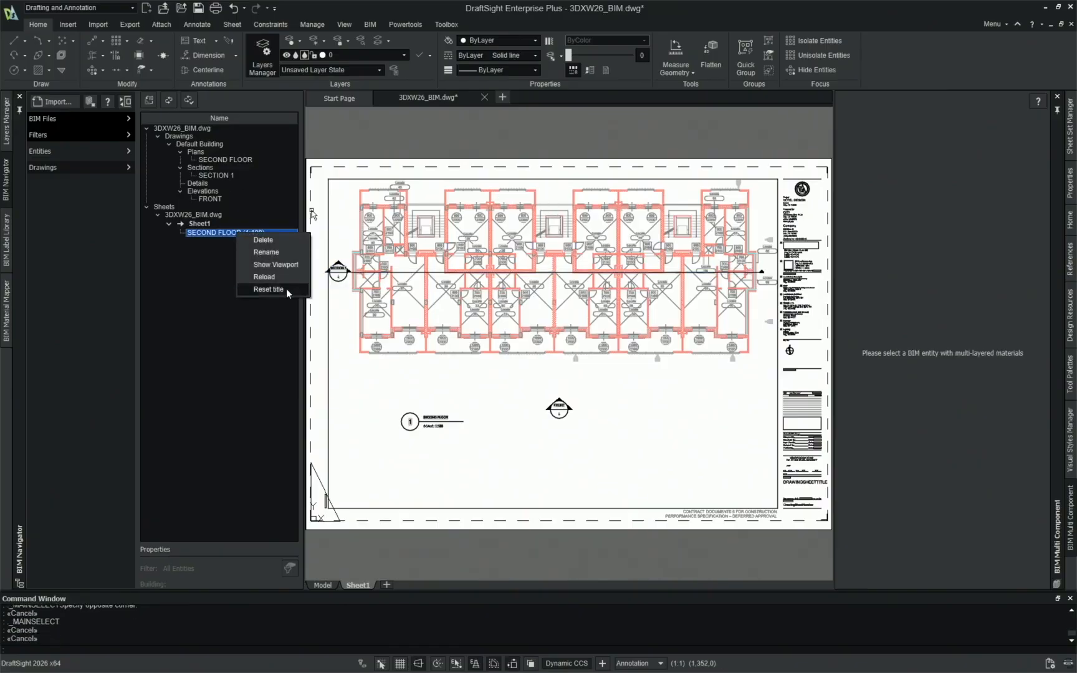
click(287, 269)
click(678, 379)
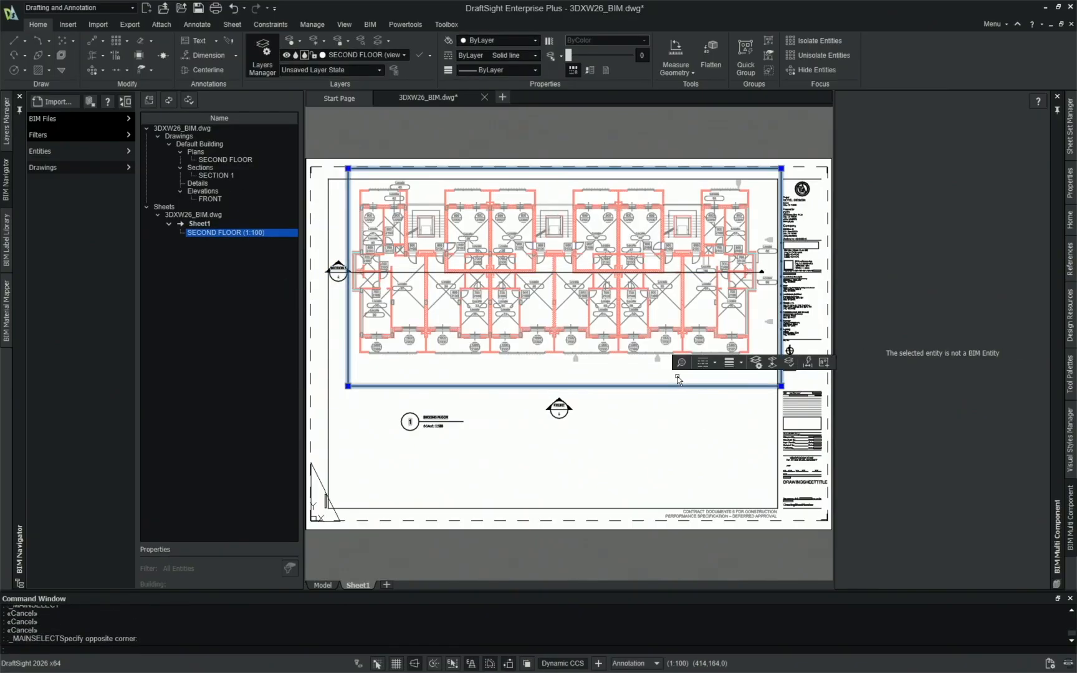